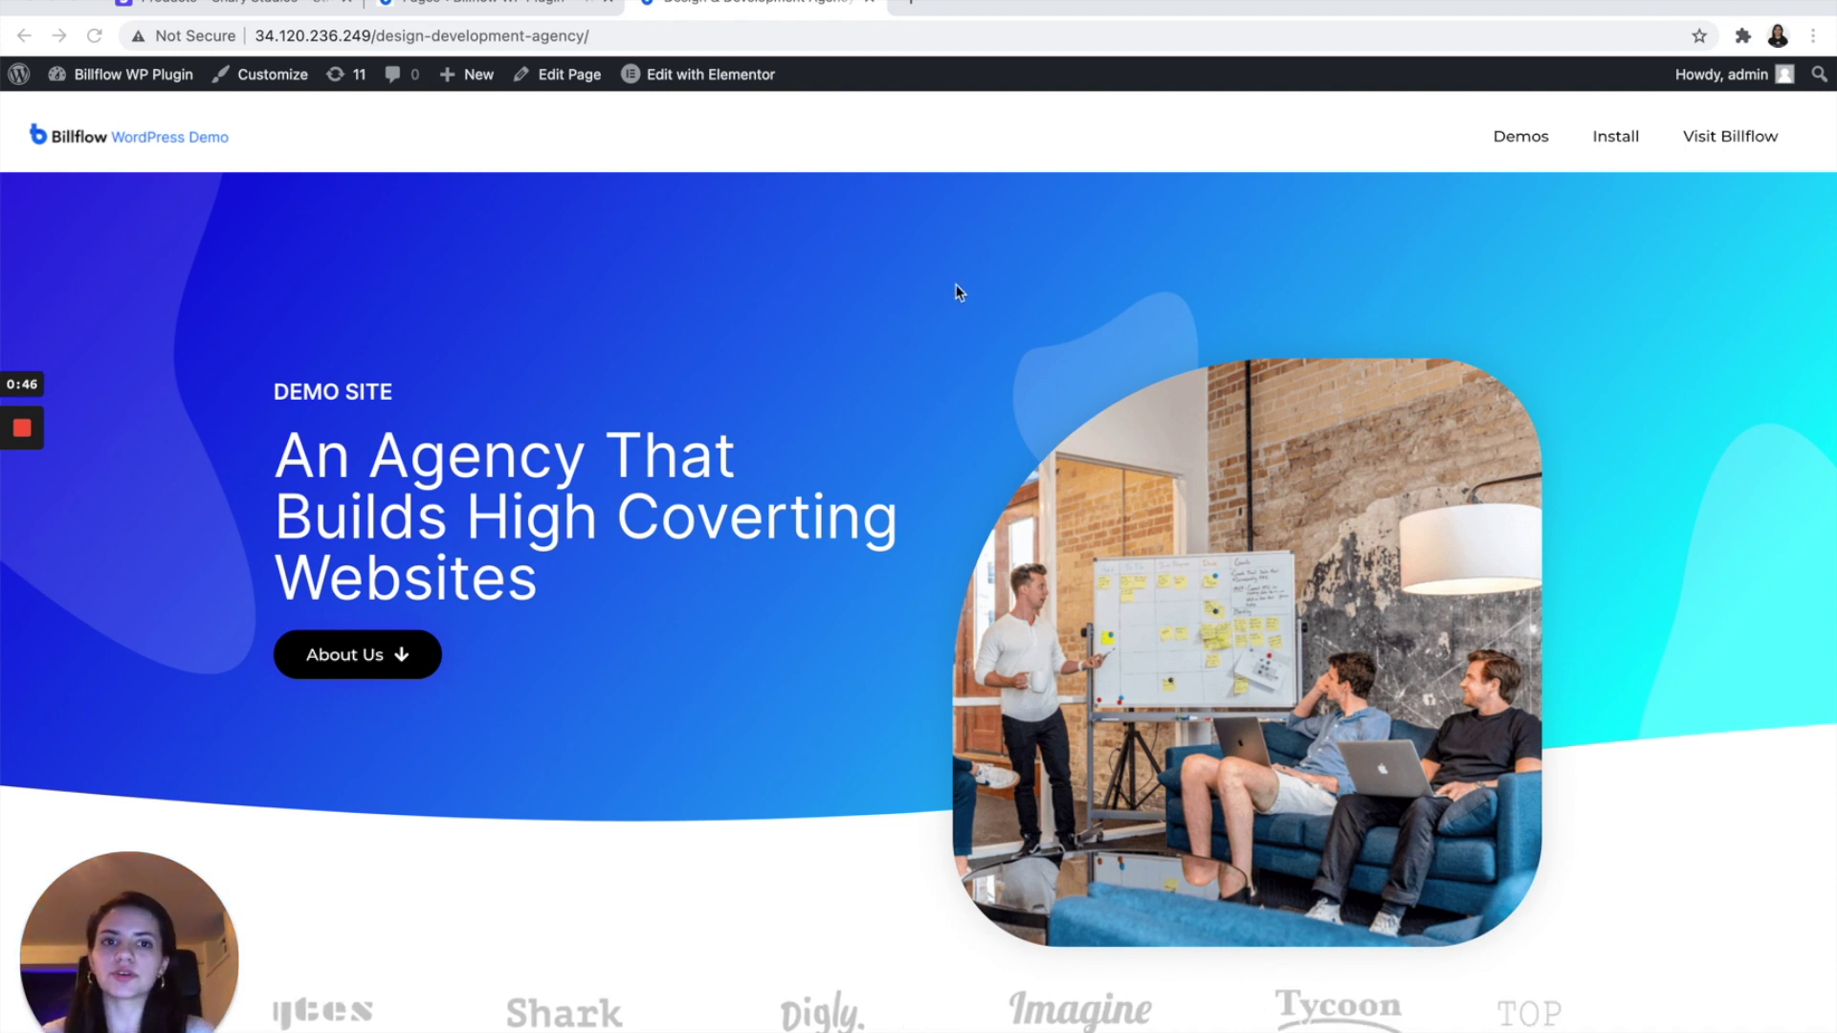
Step: Switch from the agency demo site to the Figma Game Plan presentation
key("ctrl+Left")
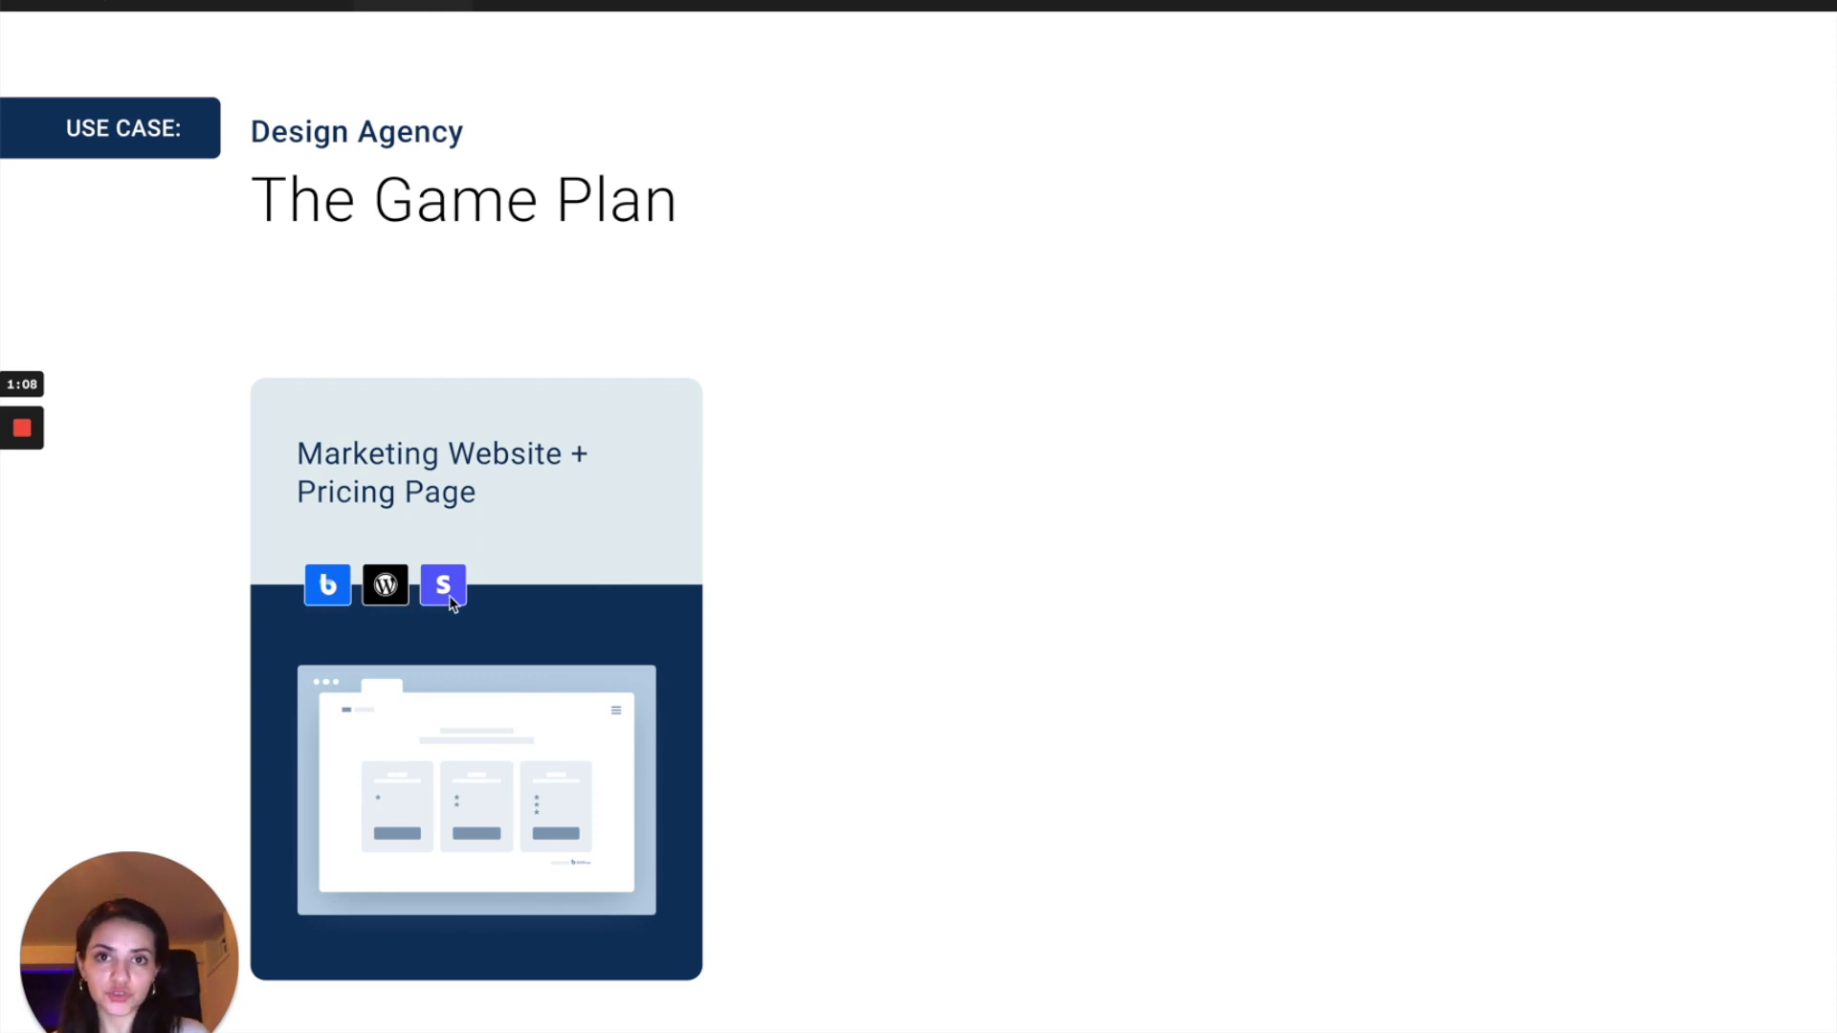
Step: Reveal the Members only Dashboard and Customer Portal Billing Page cards, then return to the demo site
key("Right")
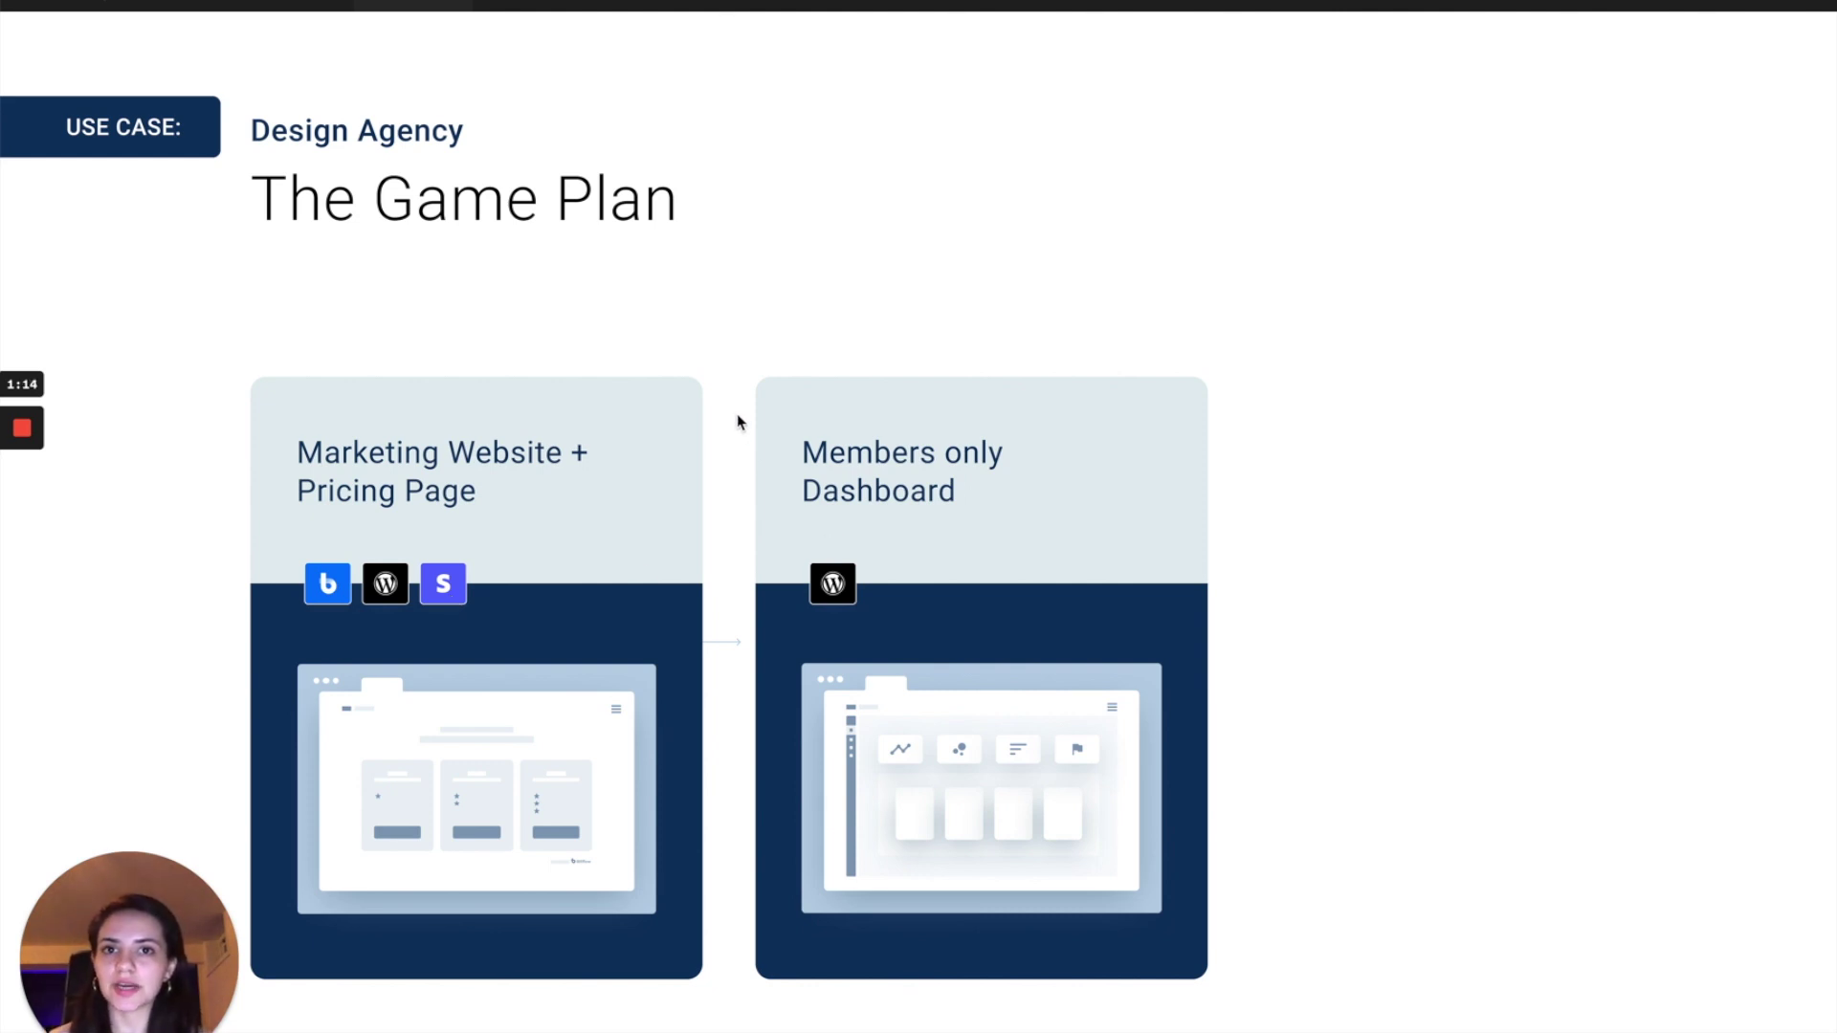
key("Right")
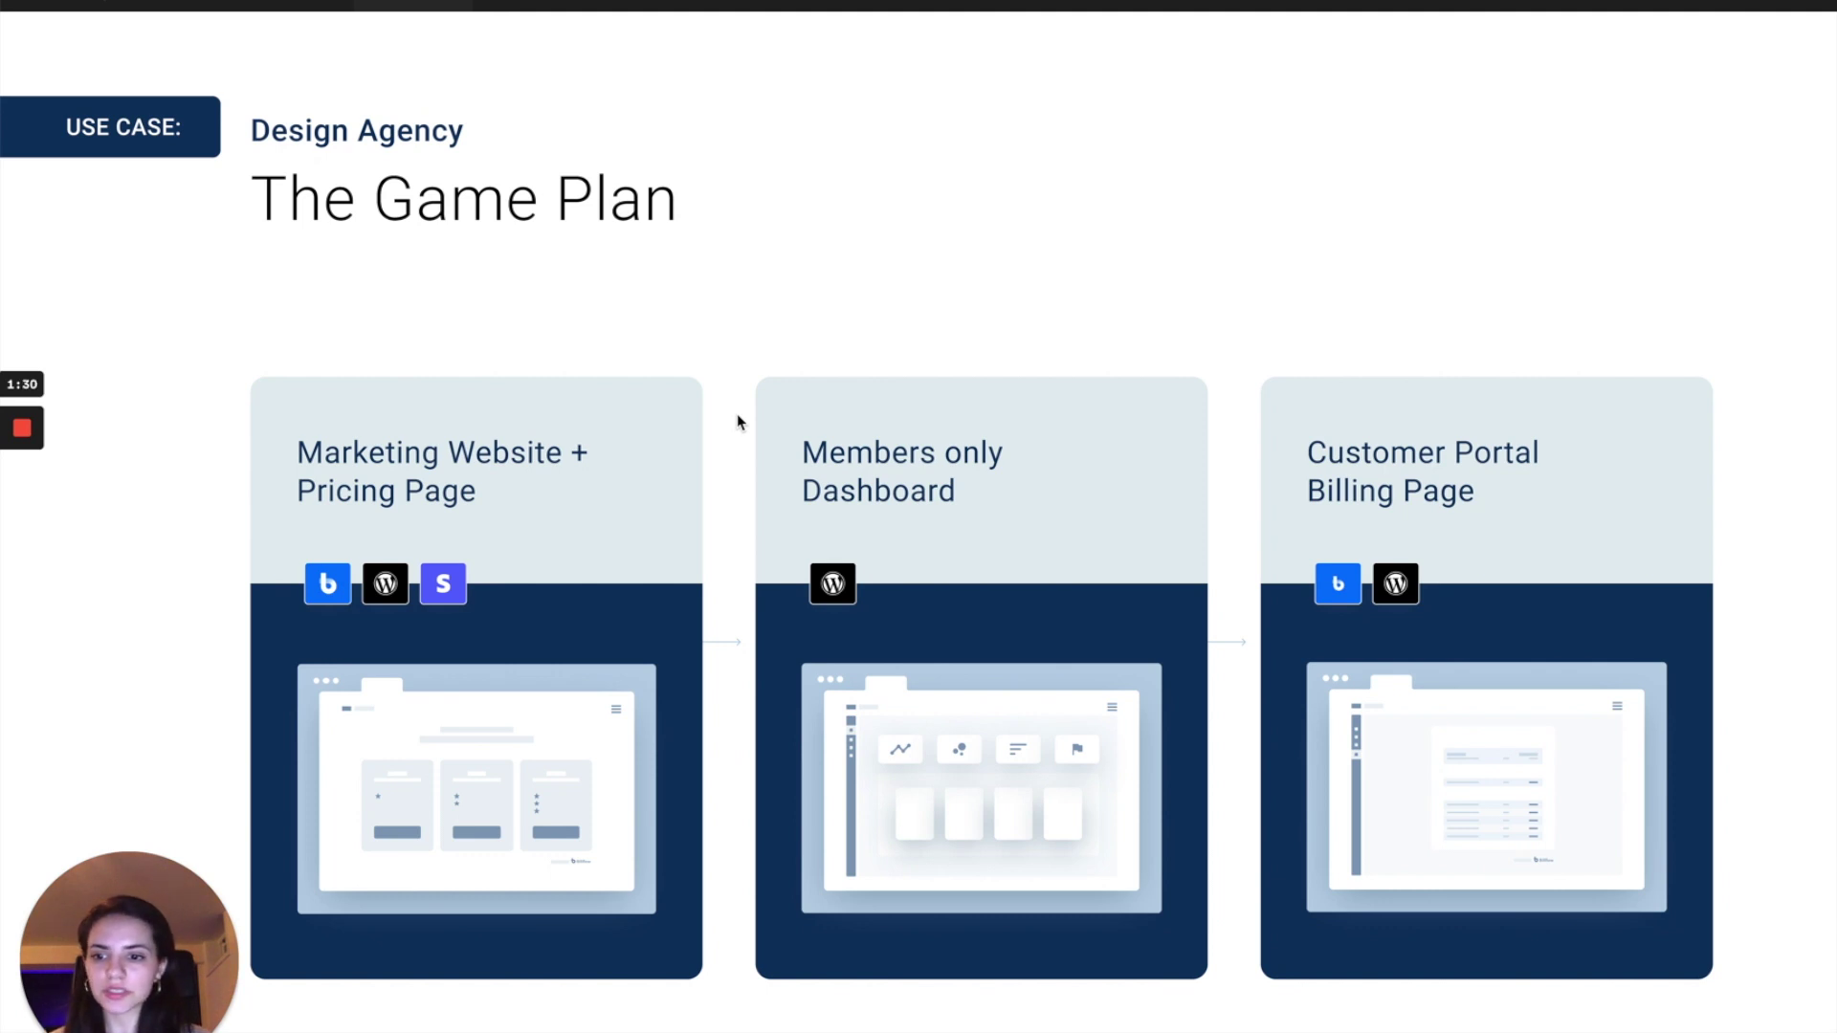
key("ctrl+Right")
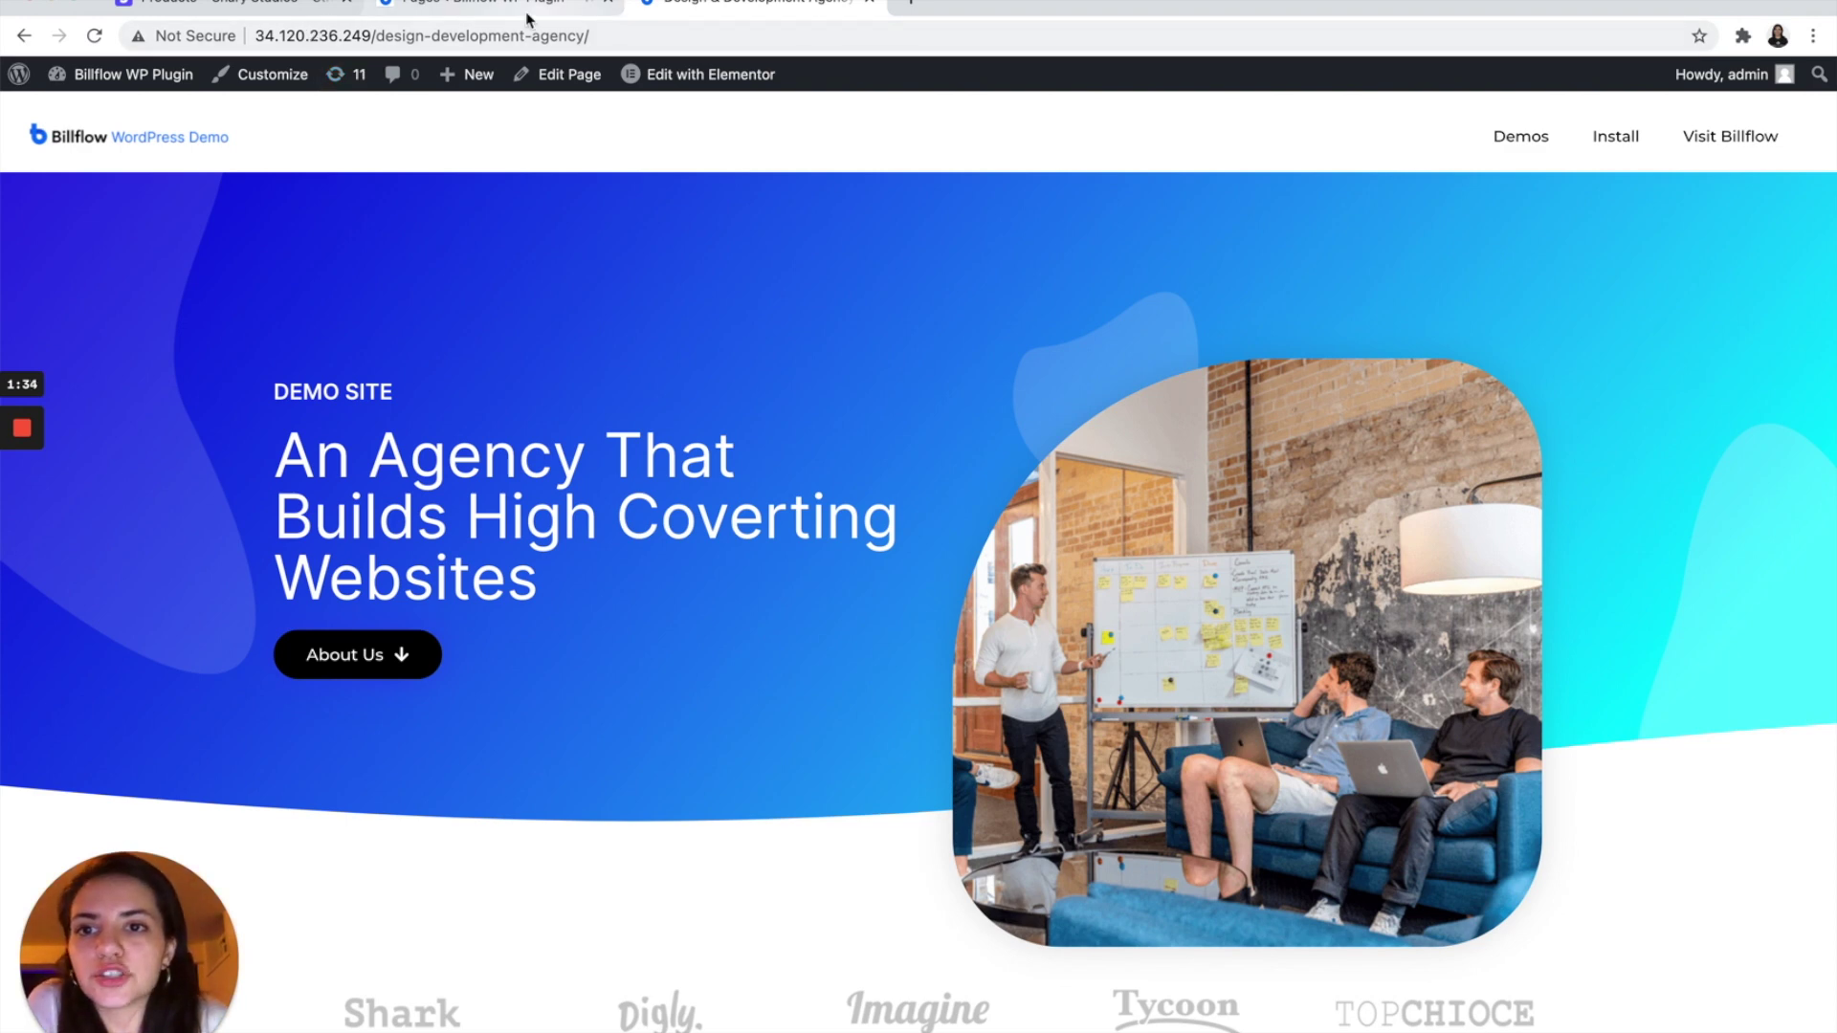
Step: Preview the Design & Development Agency page in a new browser tab
left_click(485, 9)
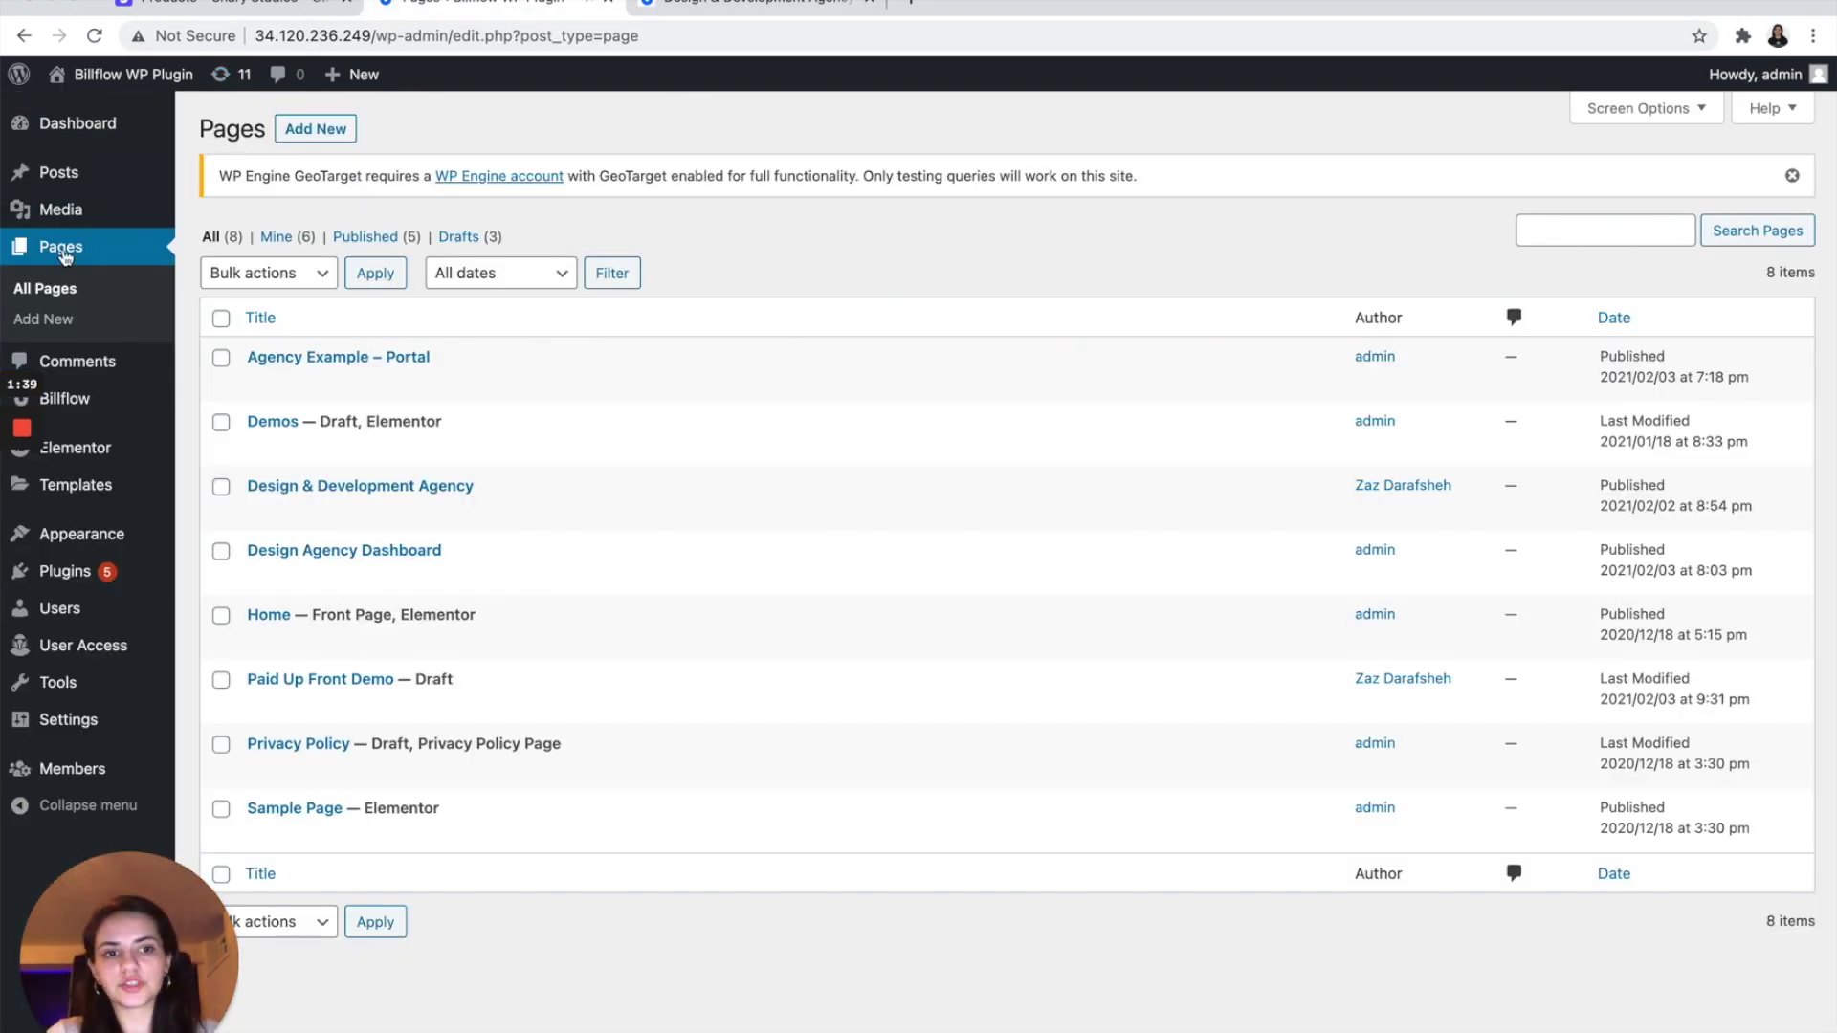
key("ctrl+Left")
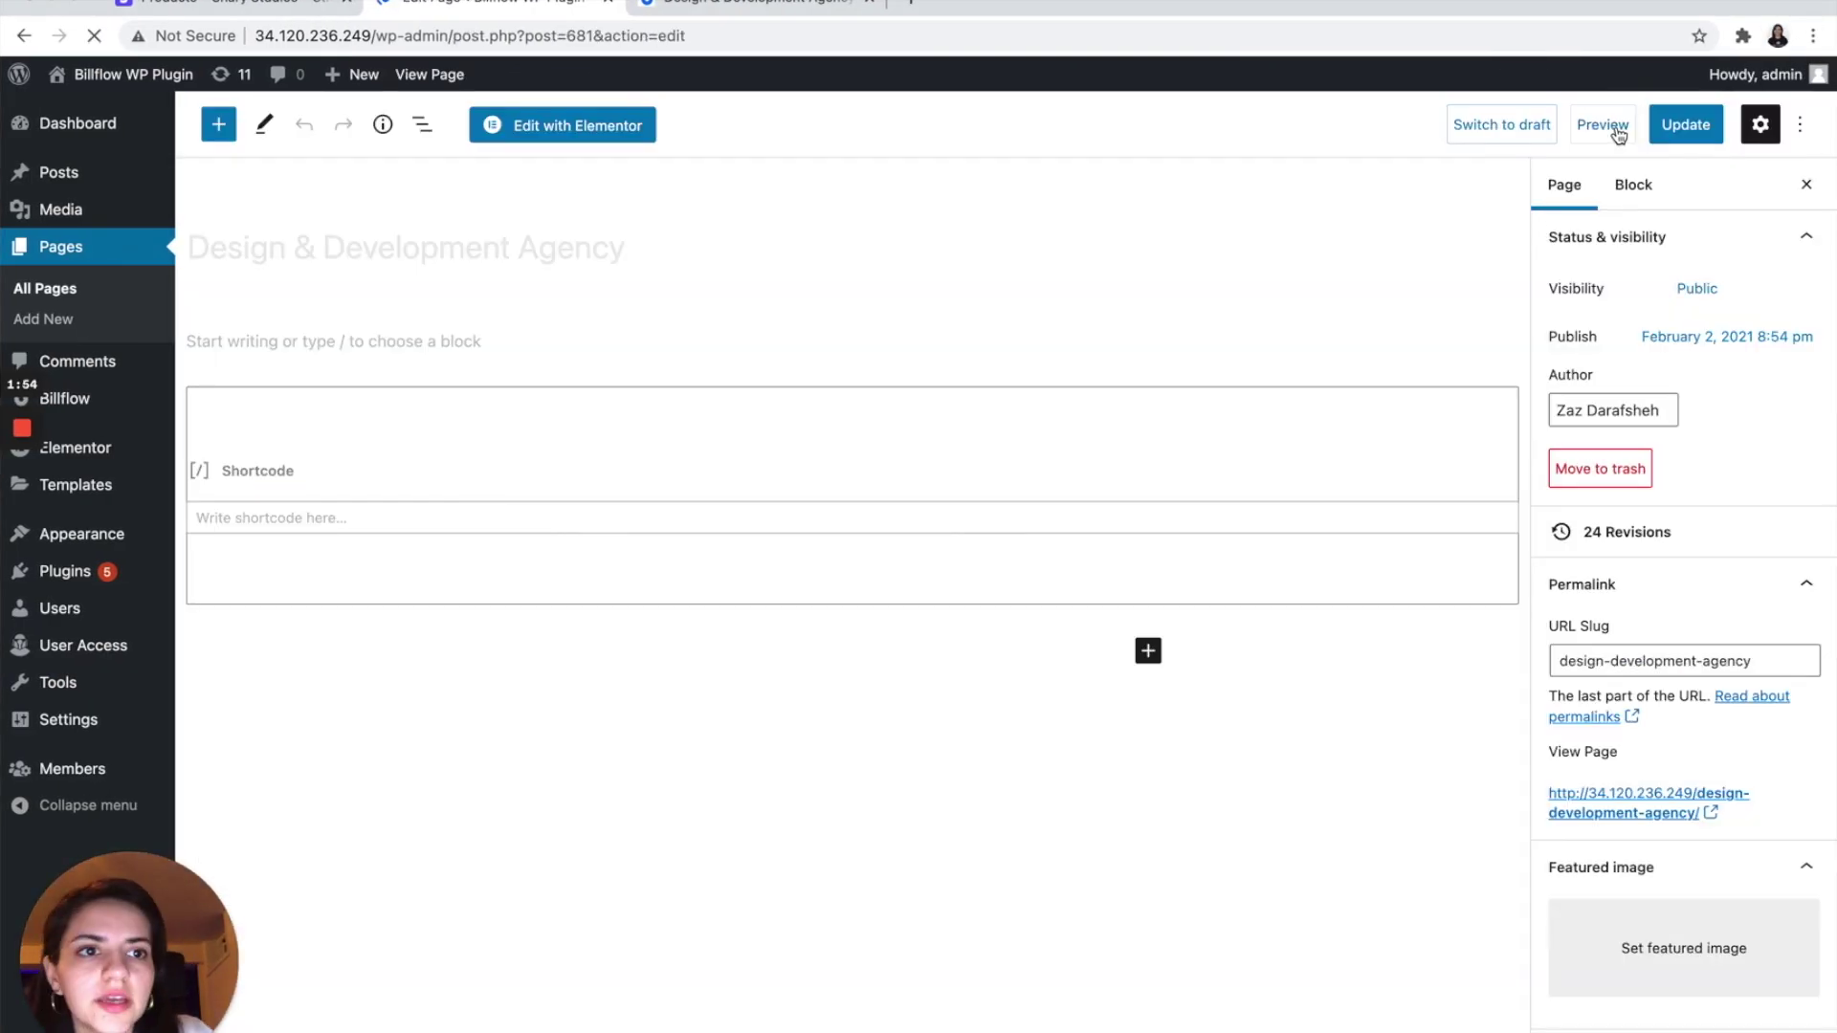
left_click(1605, 126)
left_click(1448, 328)
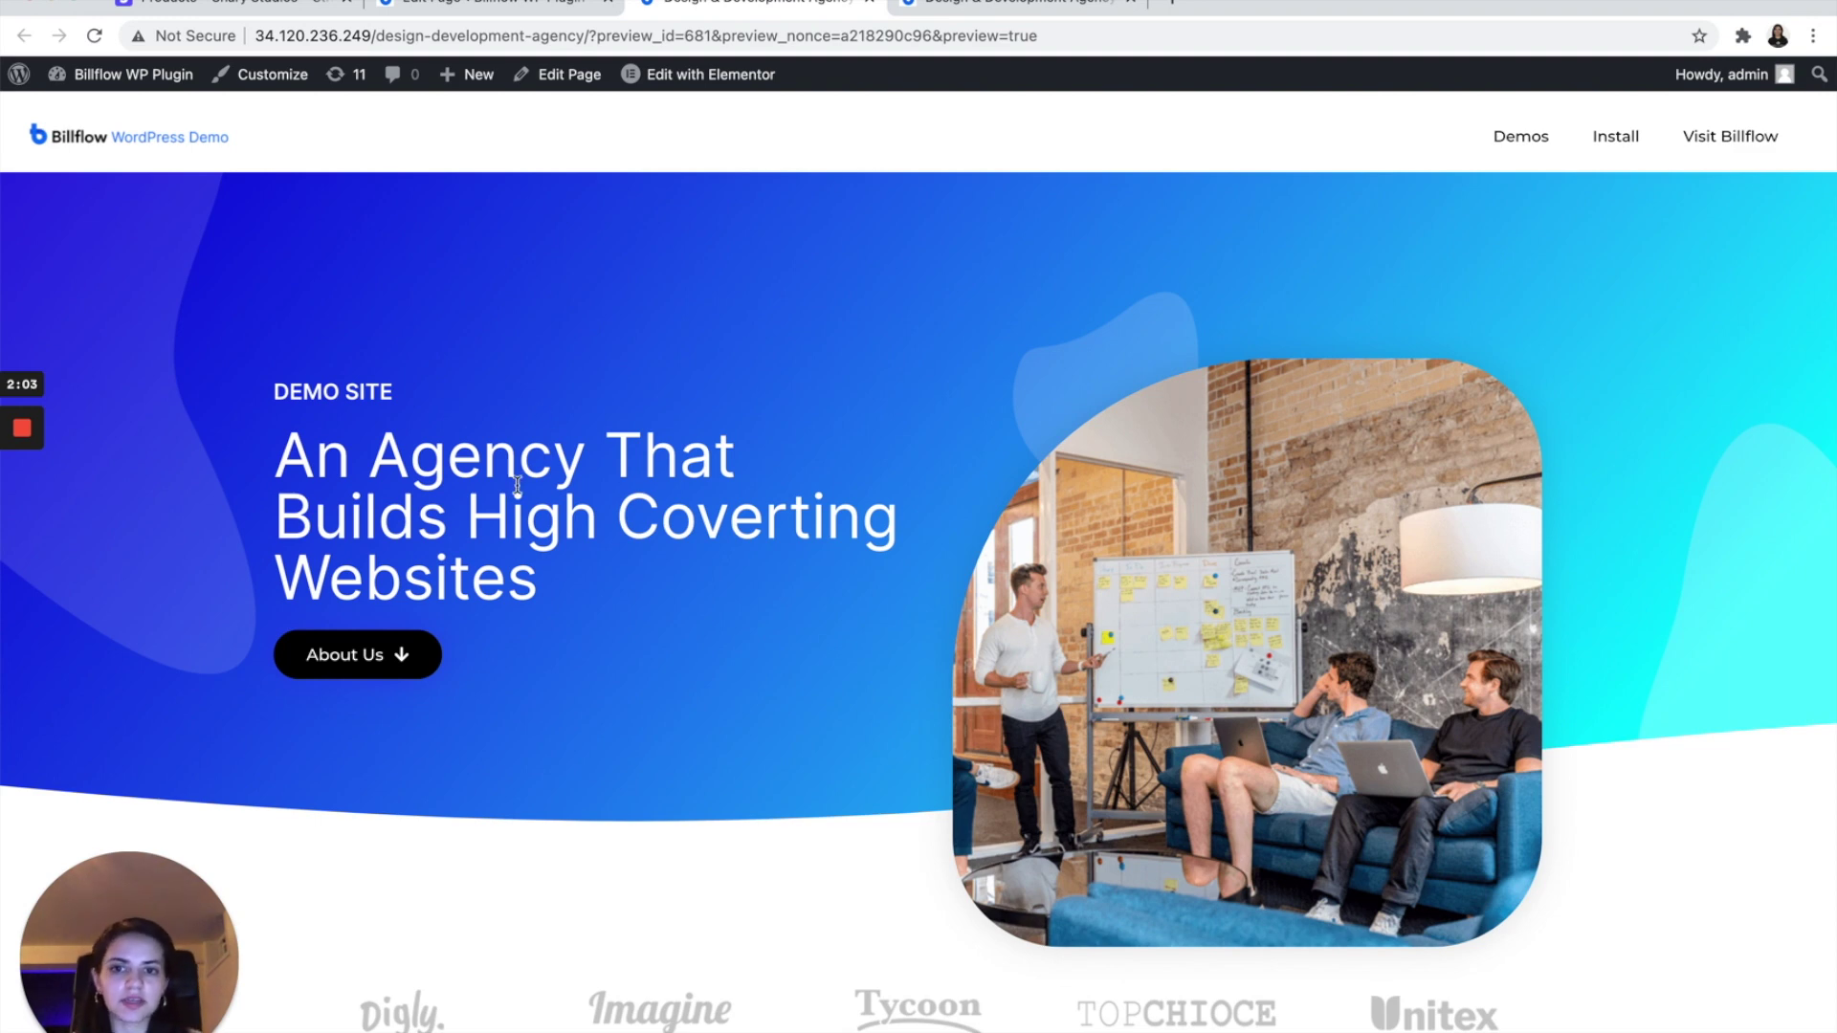
Step: Visit the members Dashboard and its Billing portal page, then go back to the agency homepage
scroll(517, 486, "down", 1)
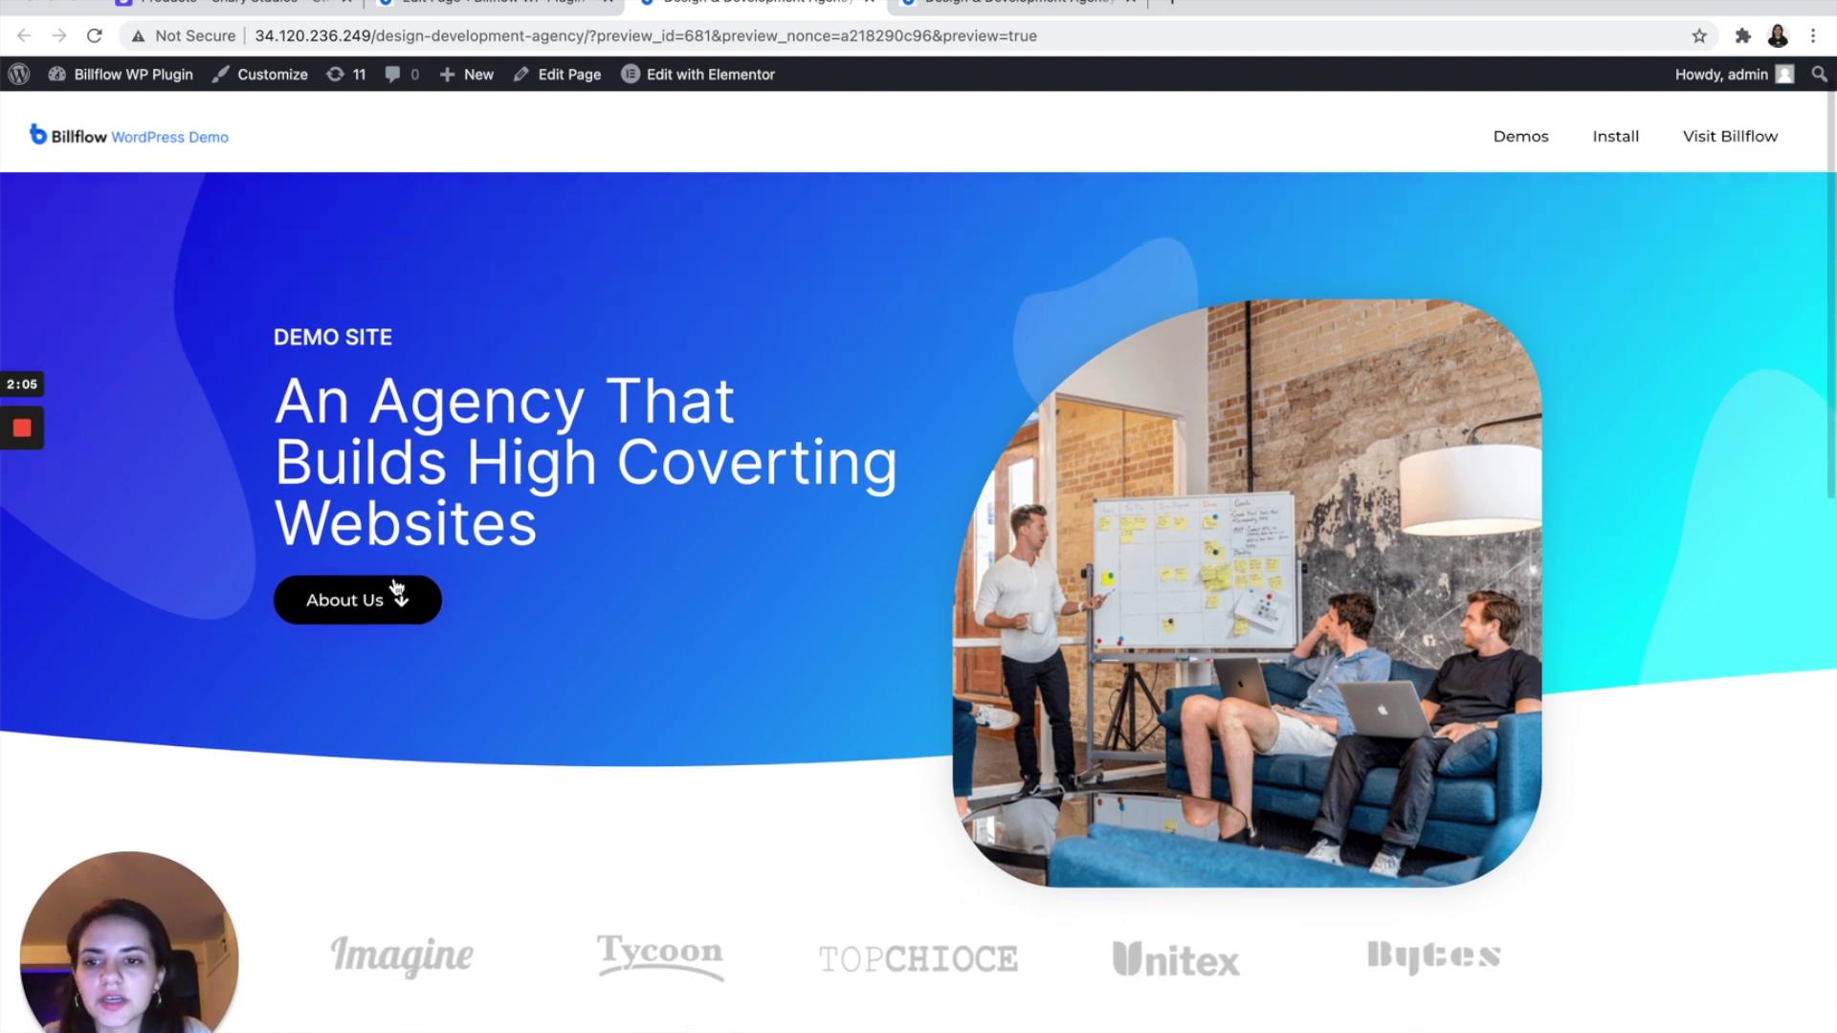
scroll(394, 590, "down", 5)
scroll(393, 589, "down", 5)
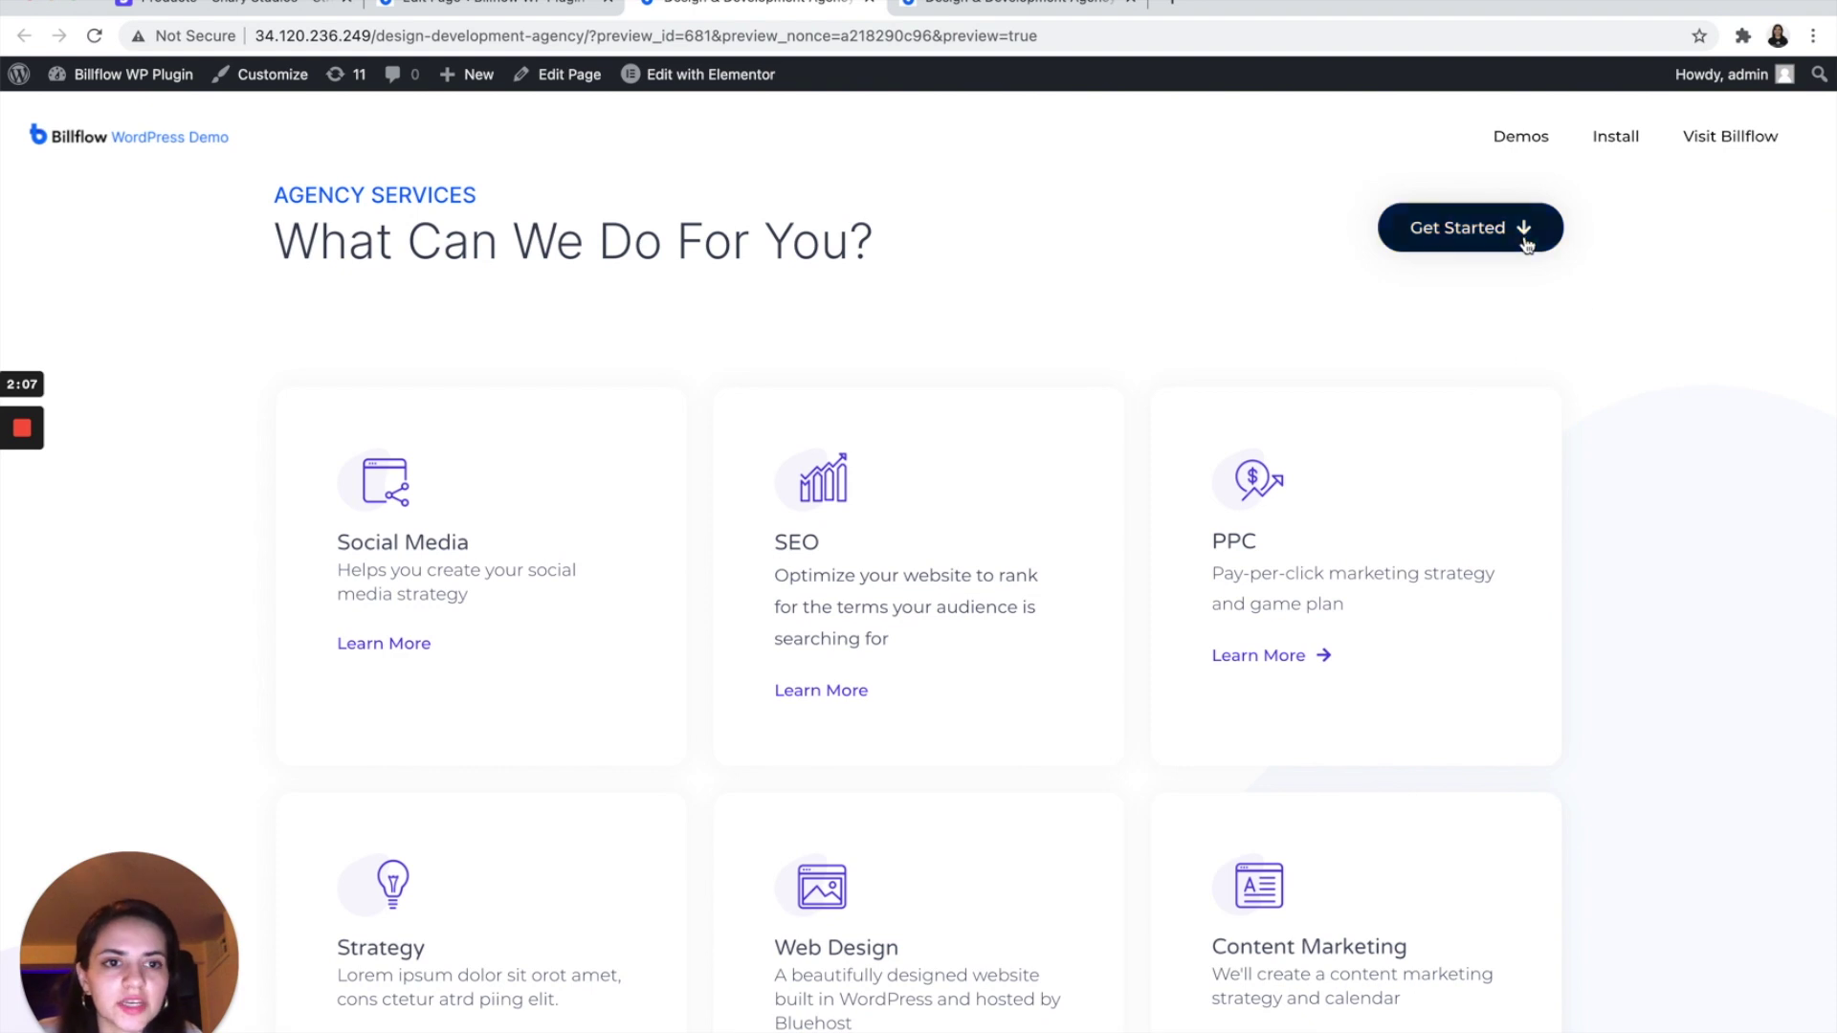
scroll(1523, 239, "down", 5)
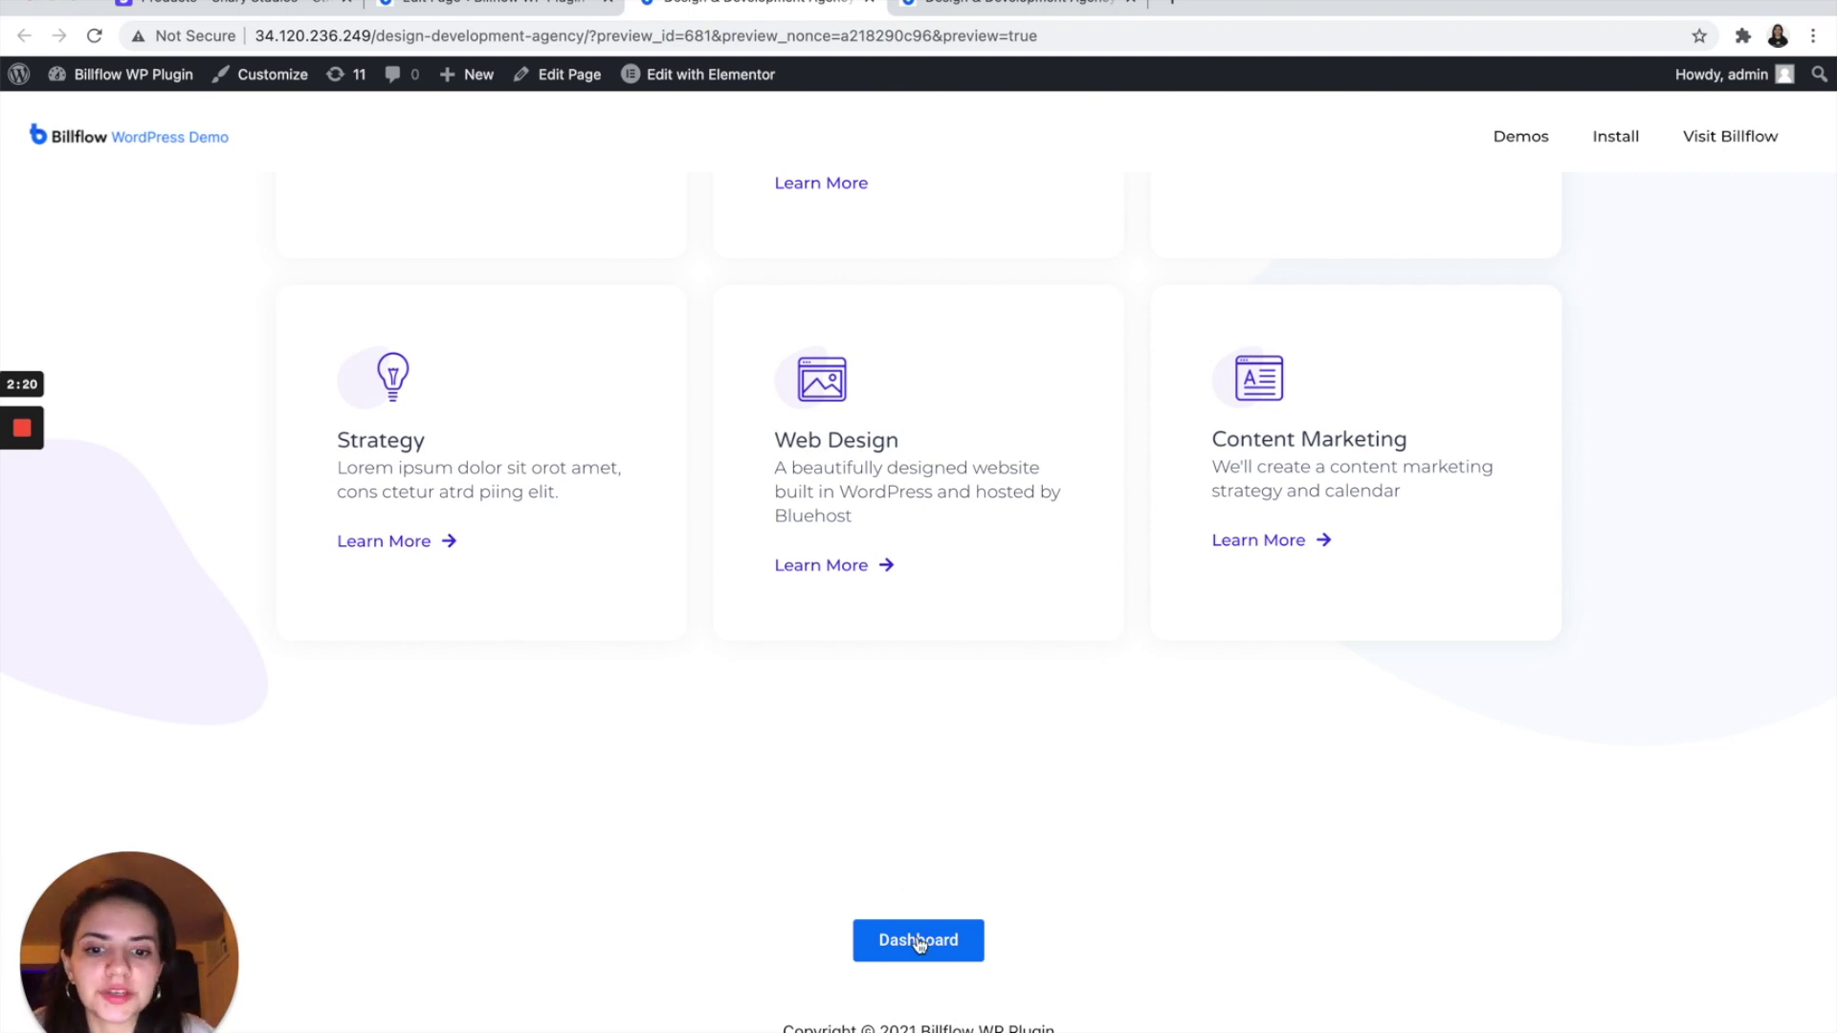
left_click(940, 946)
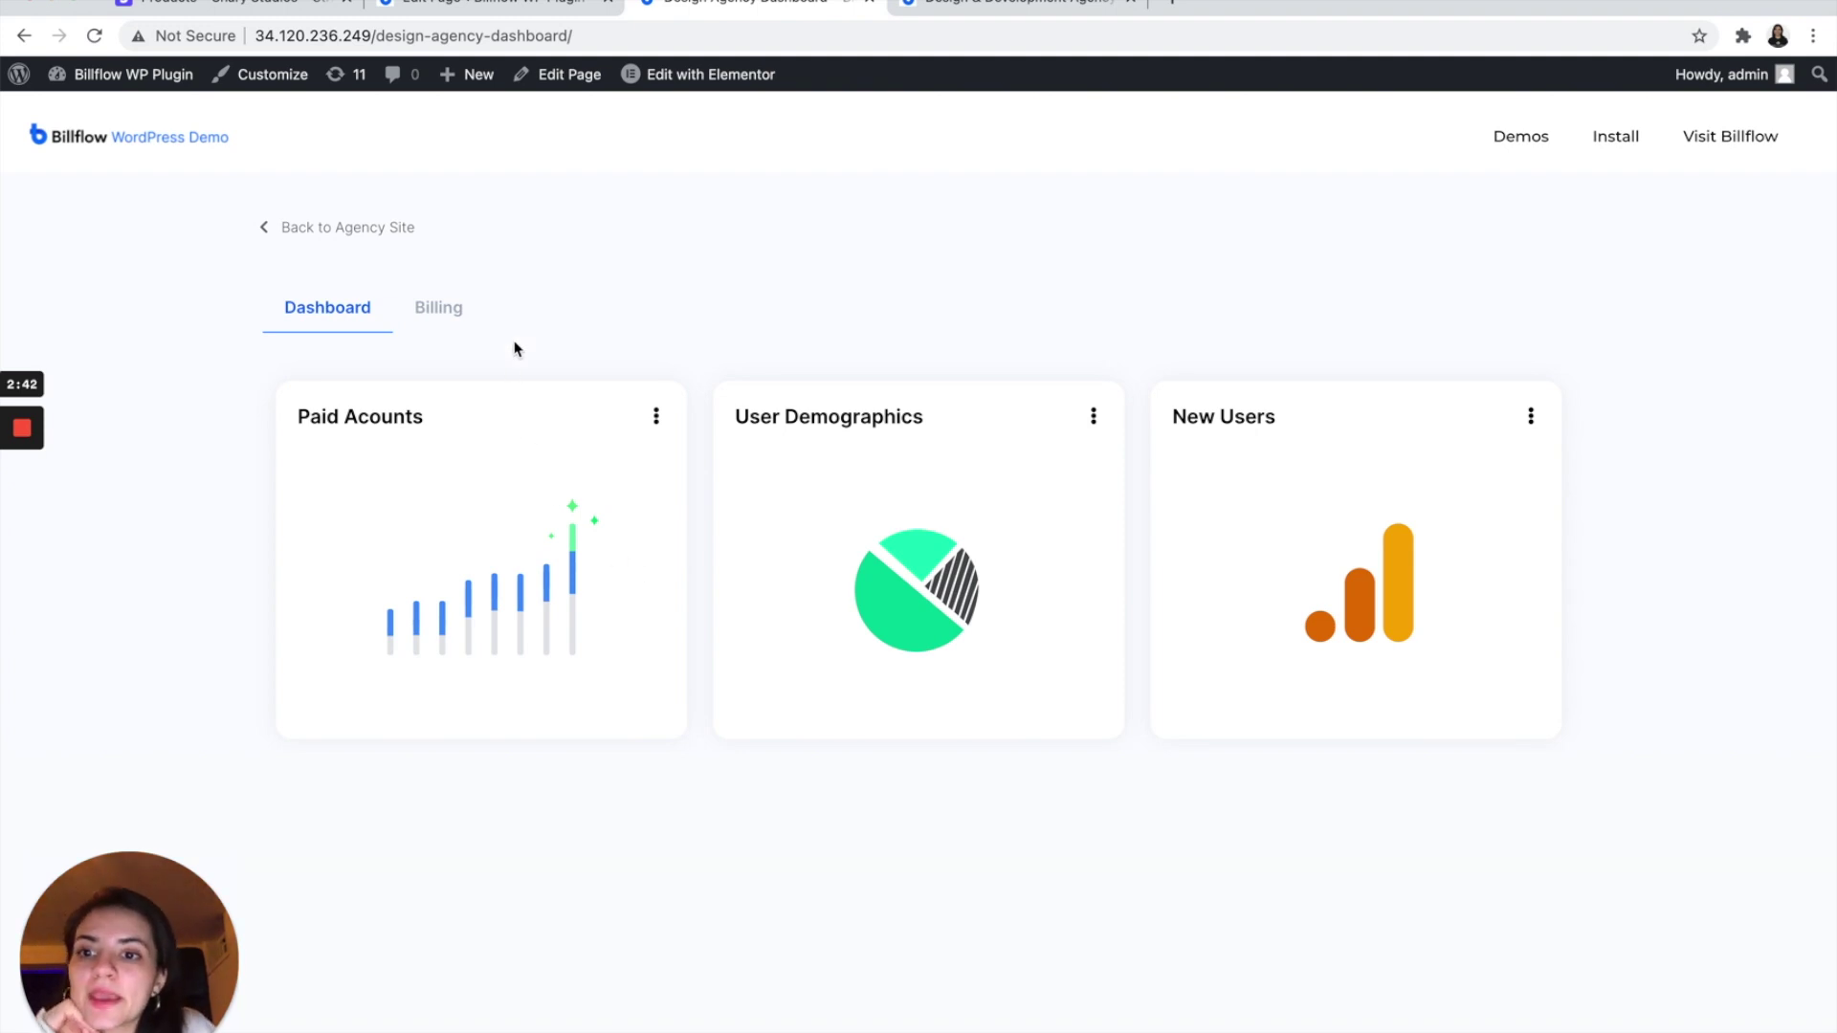
left_click(422, 309)
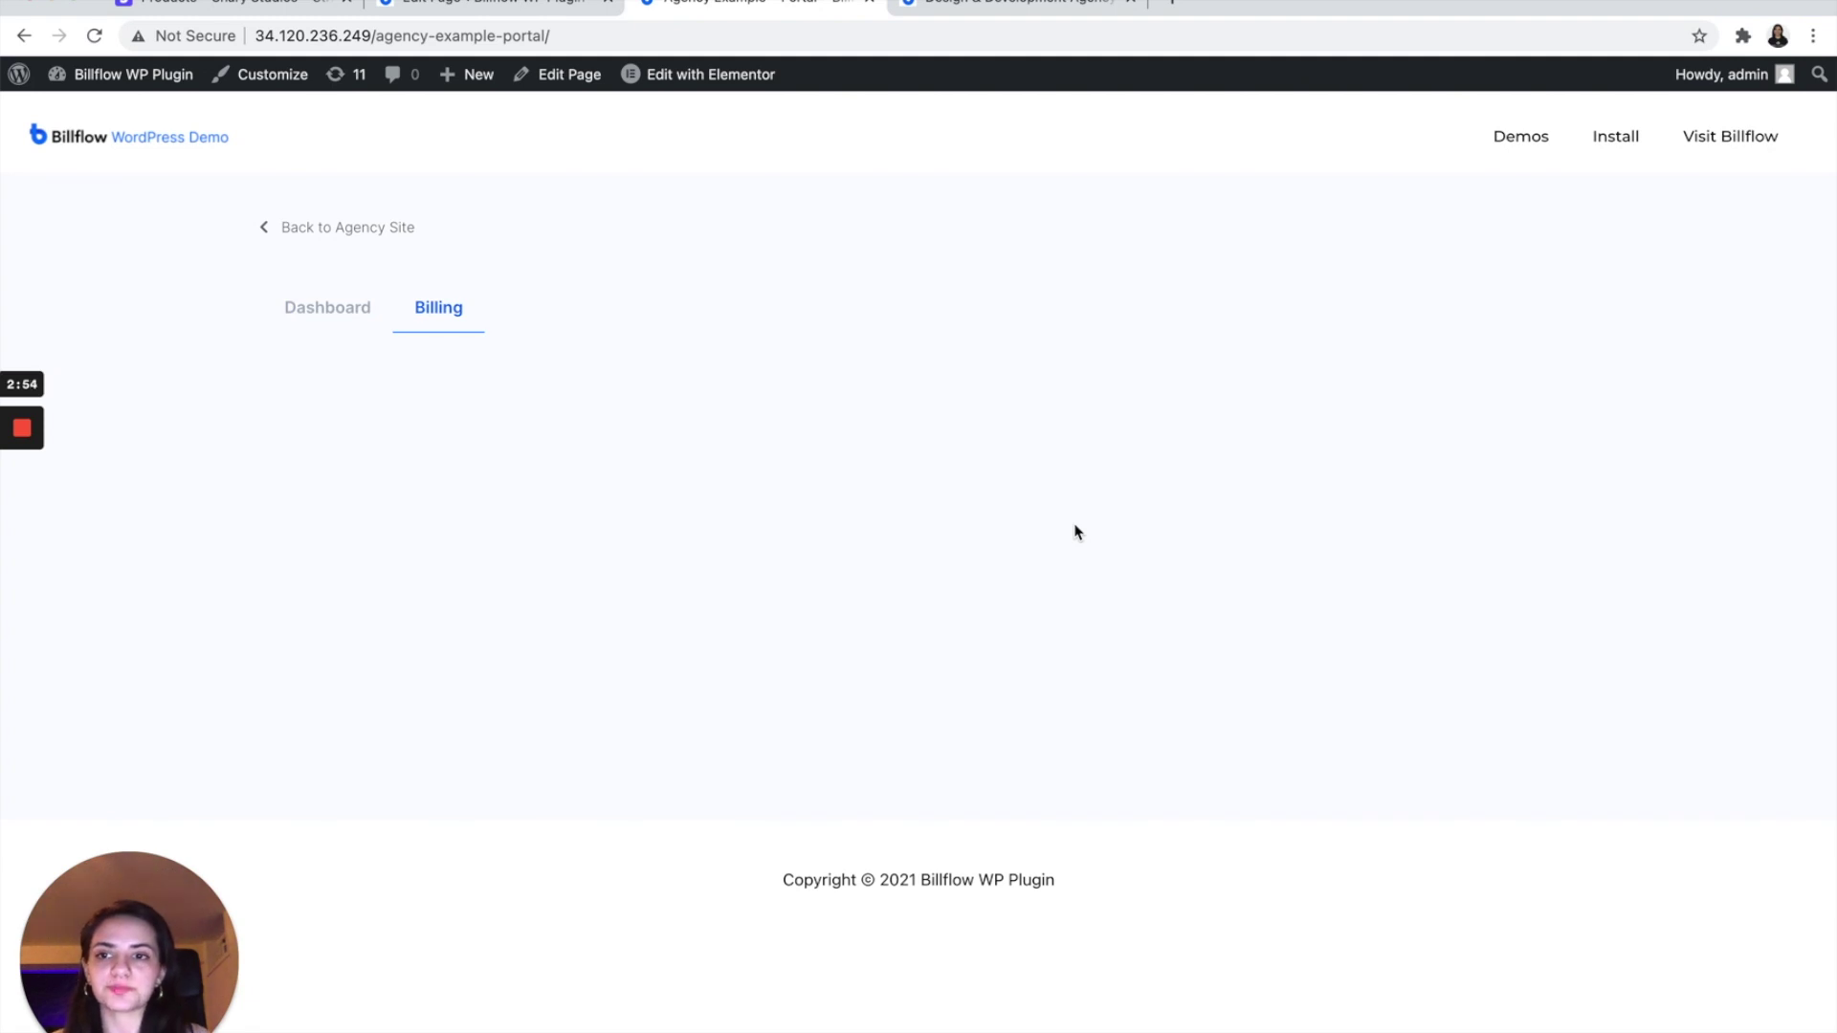
left_click(359, 232)
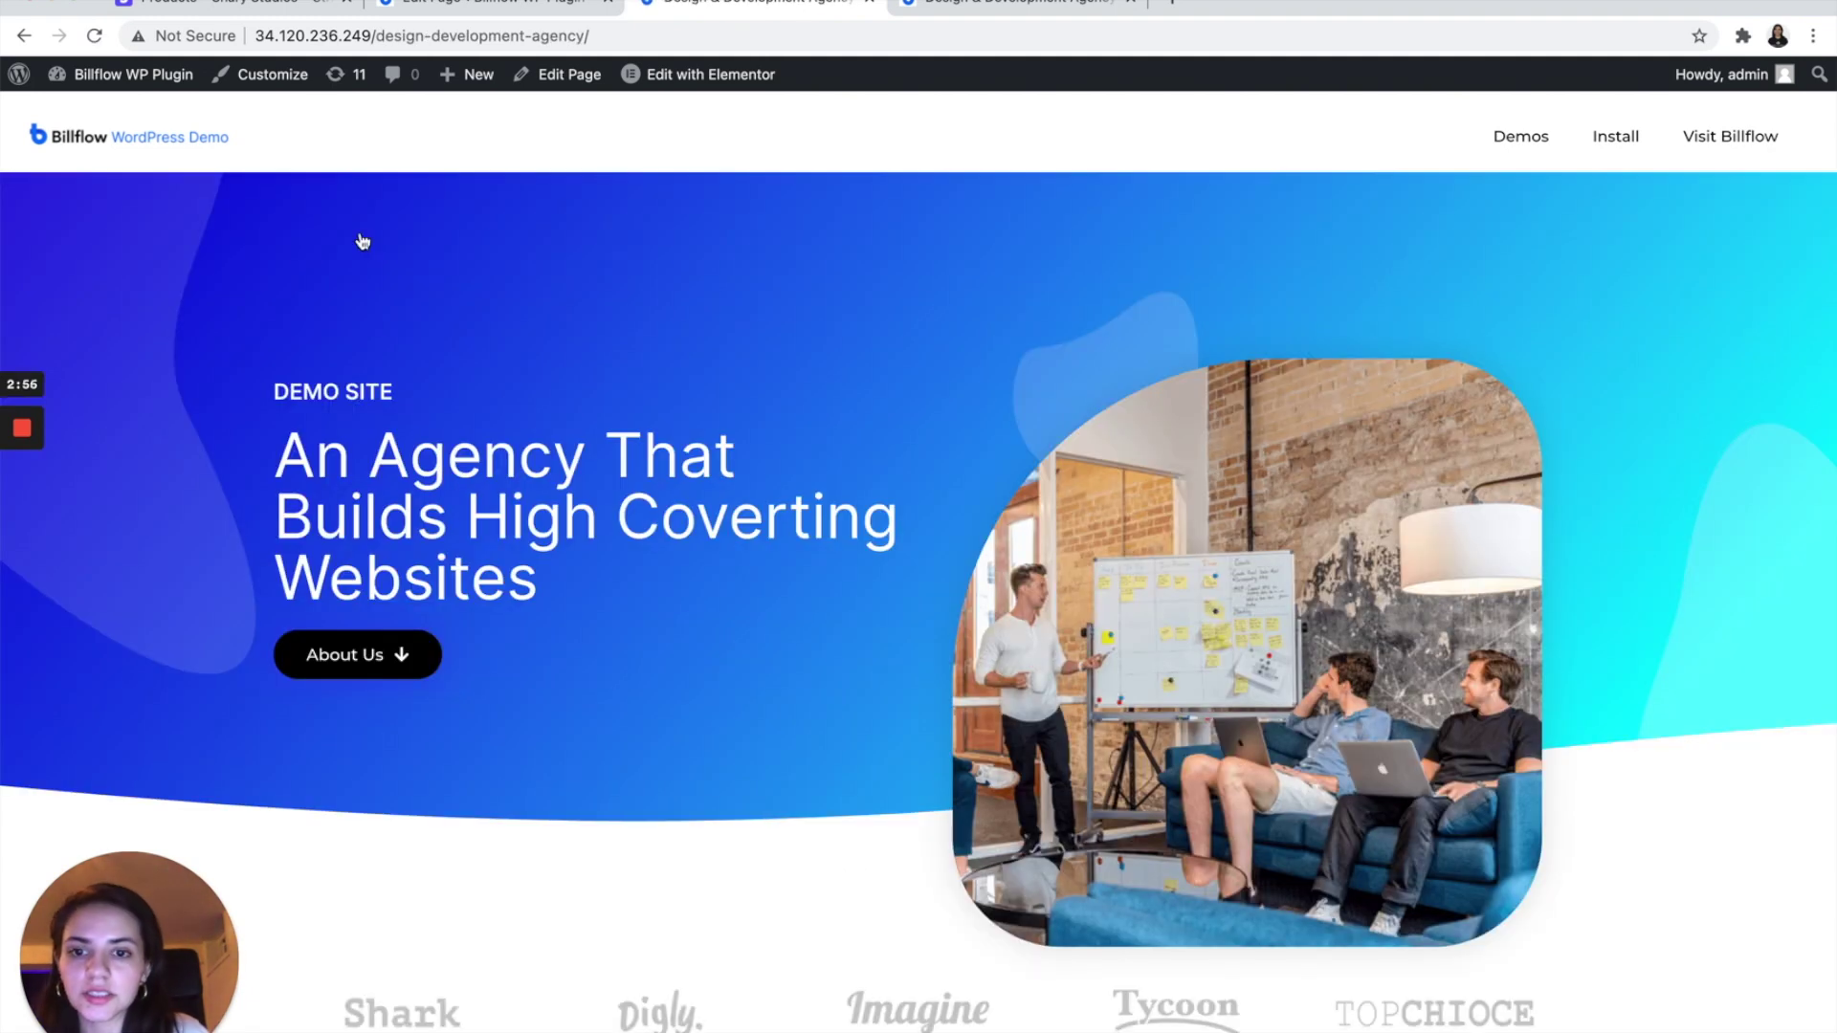
left_click(187, 5)
Step: Edit the Basic Tier product to correct its misspelled 'Basci' name
left_click(586, 635)
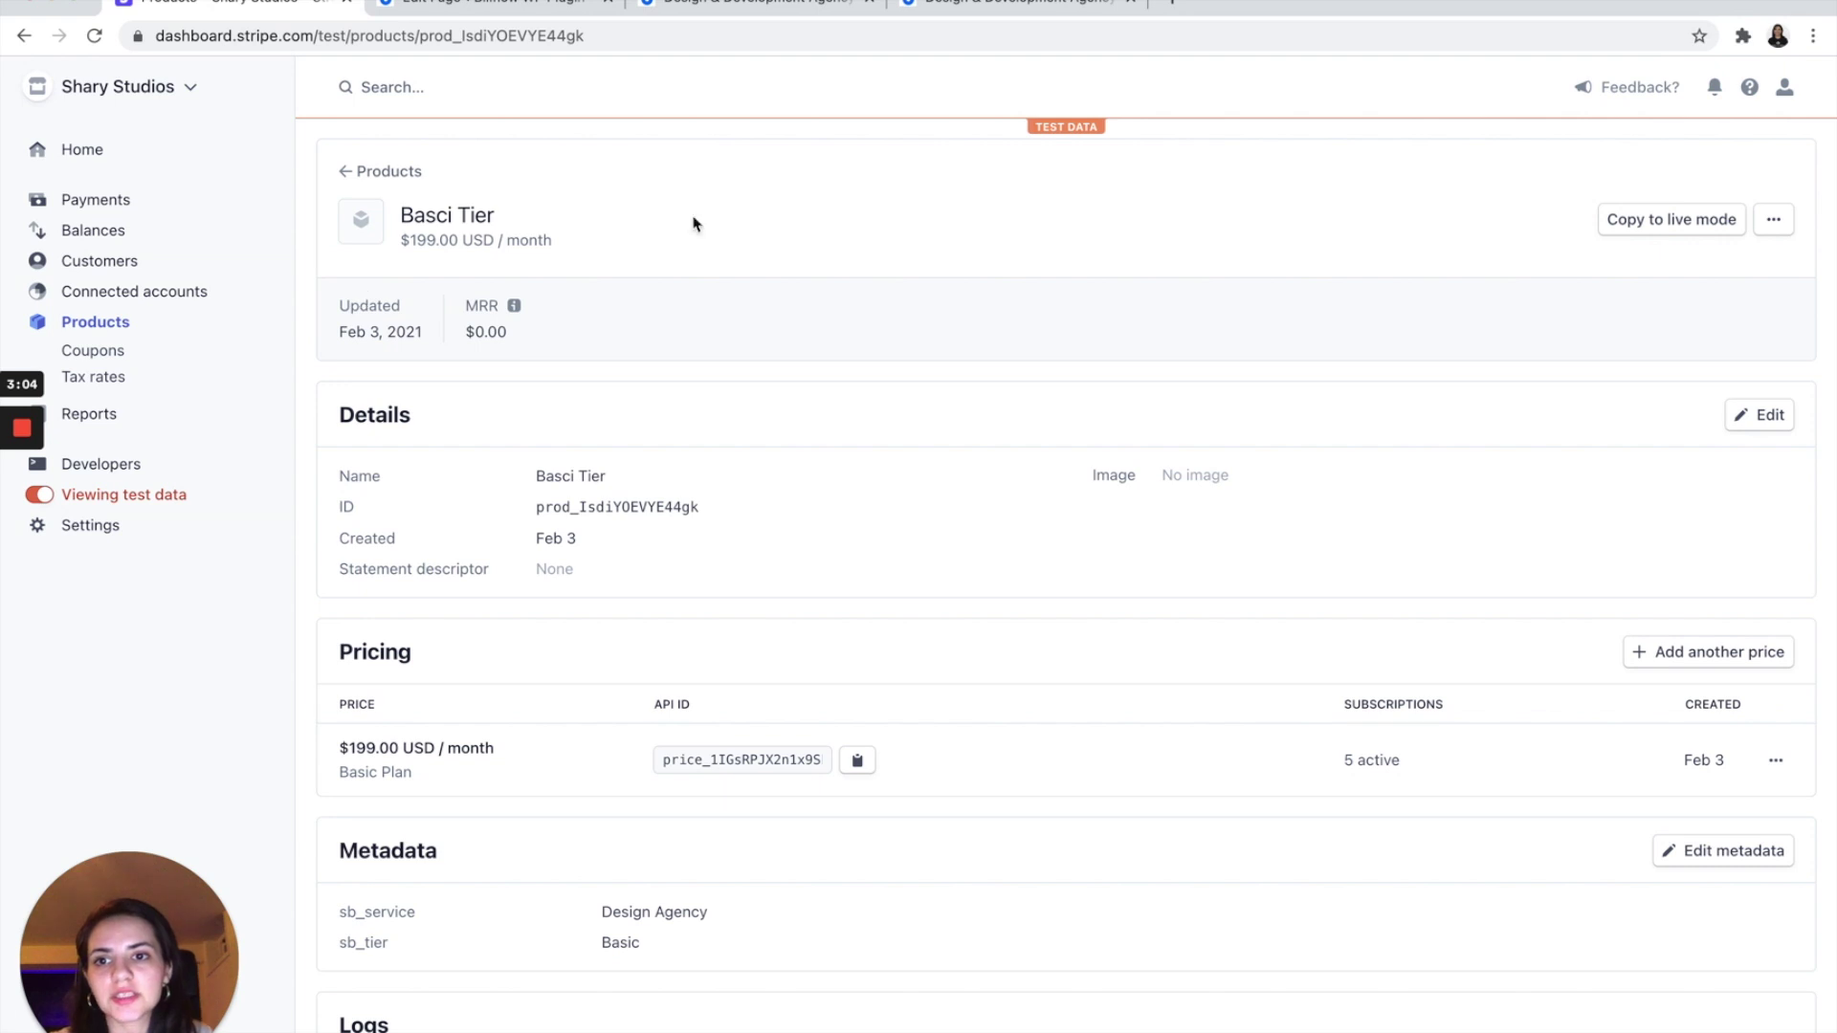
left_click(1775, 222)
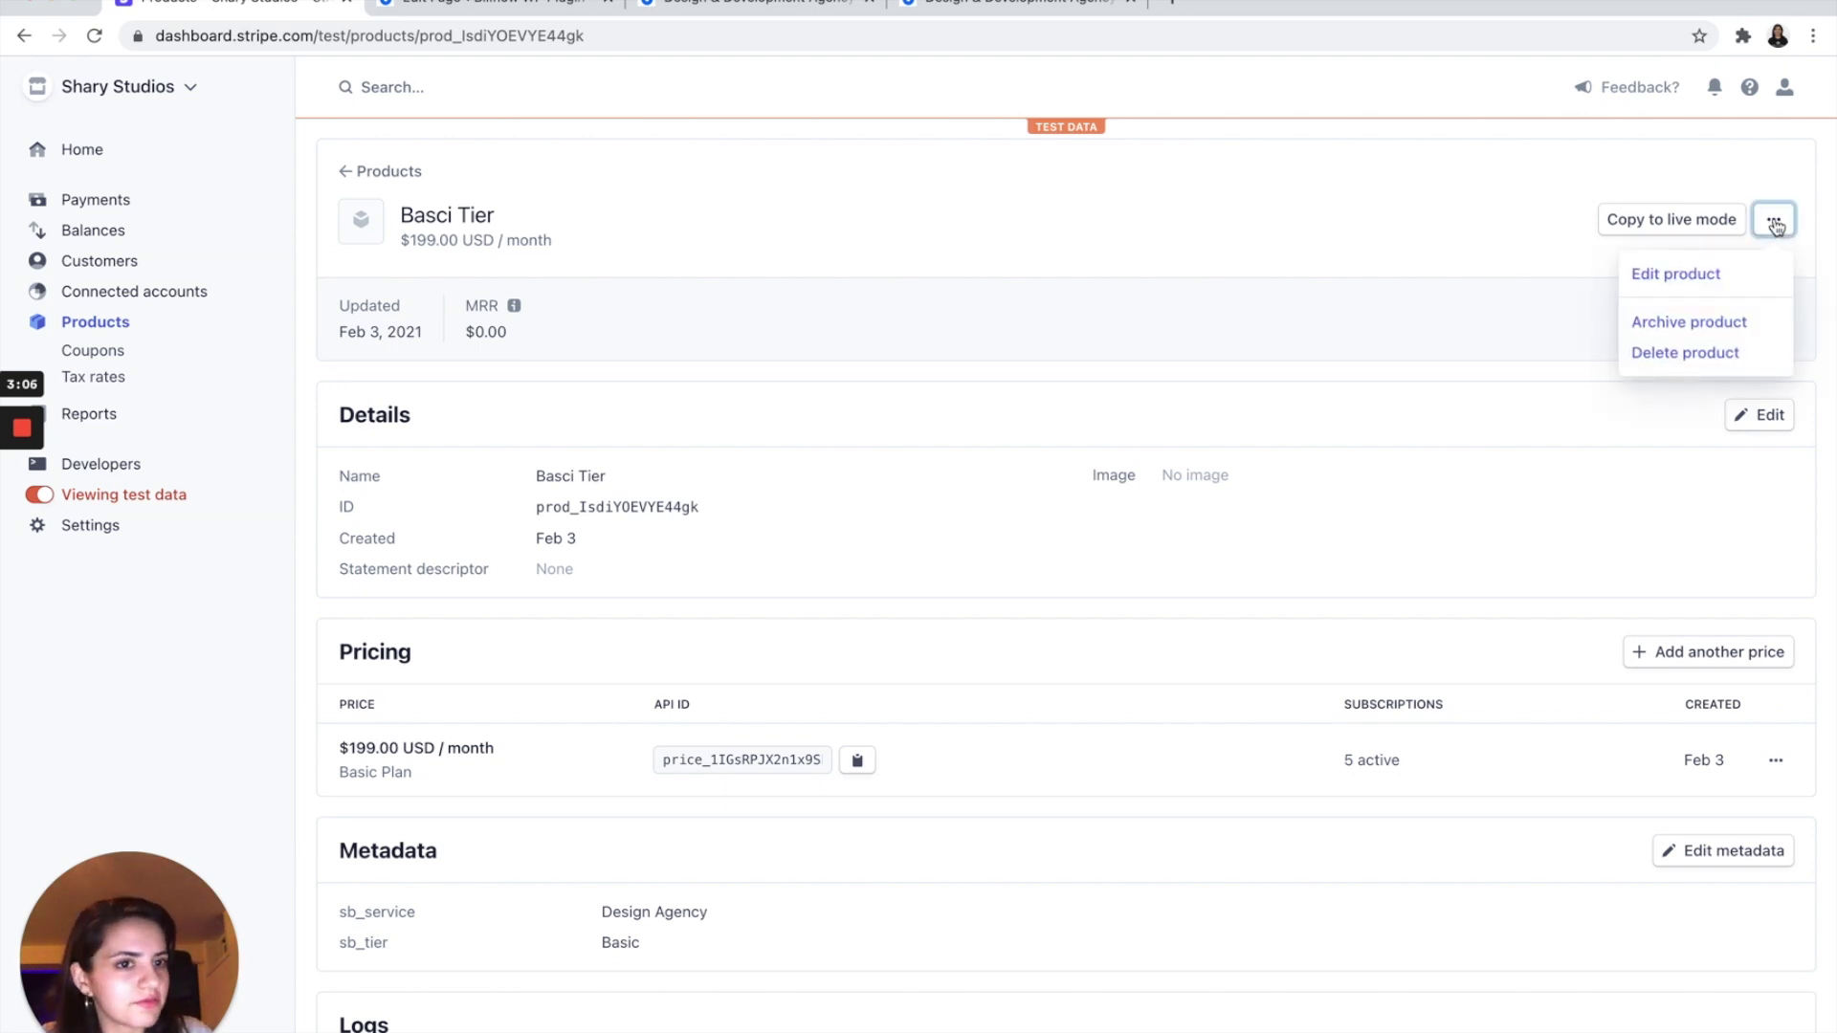
left_click(1677, 276)
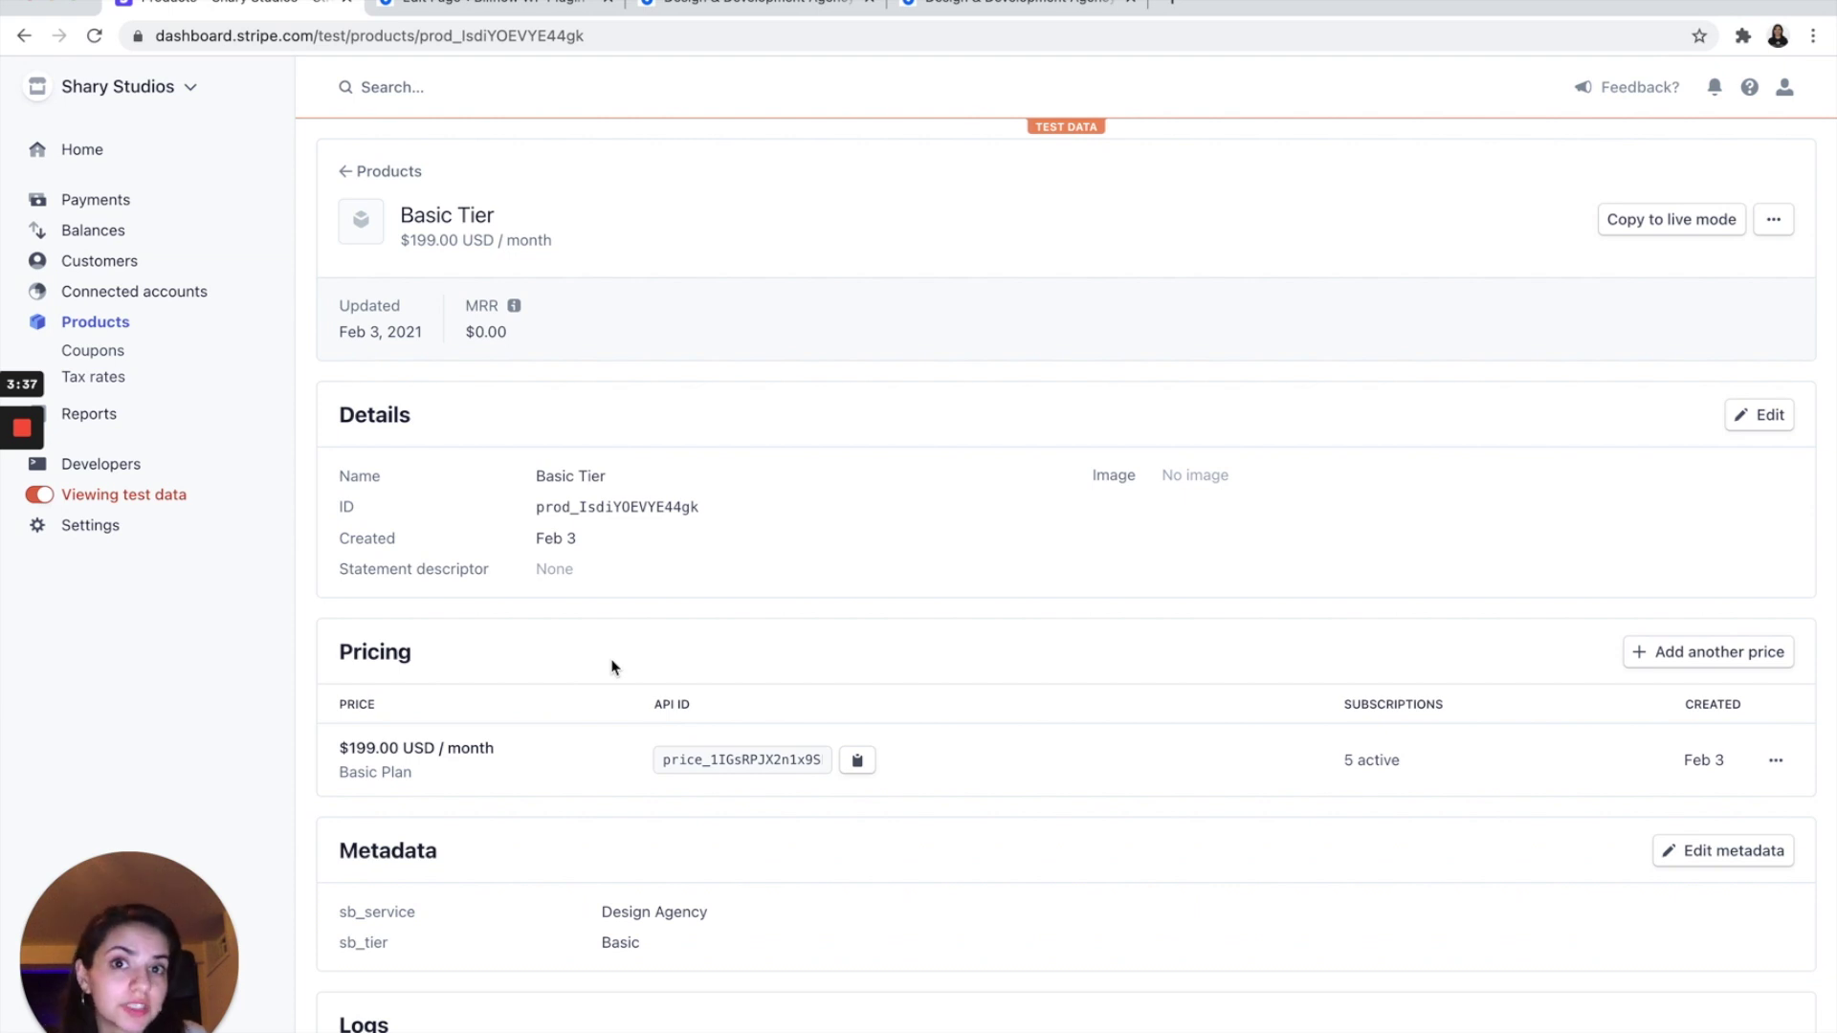
Step: Check the Basic Tier metadata values Design Agency and Basic, then return to Products
scroll(612, 667, "down", 4)
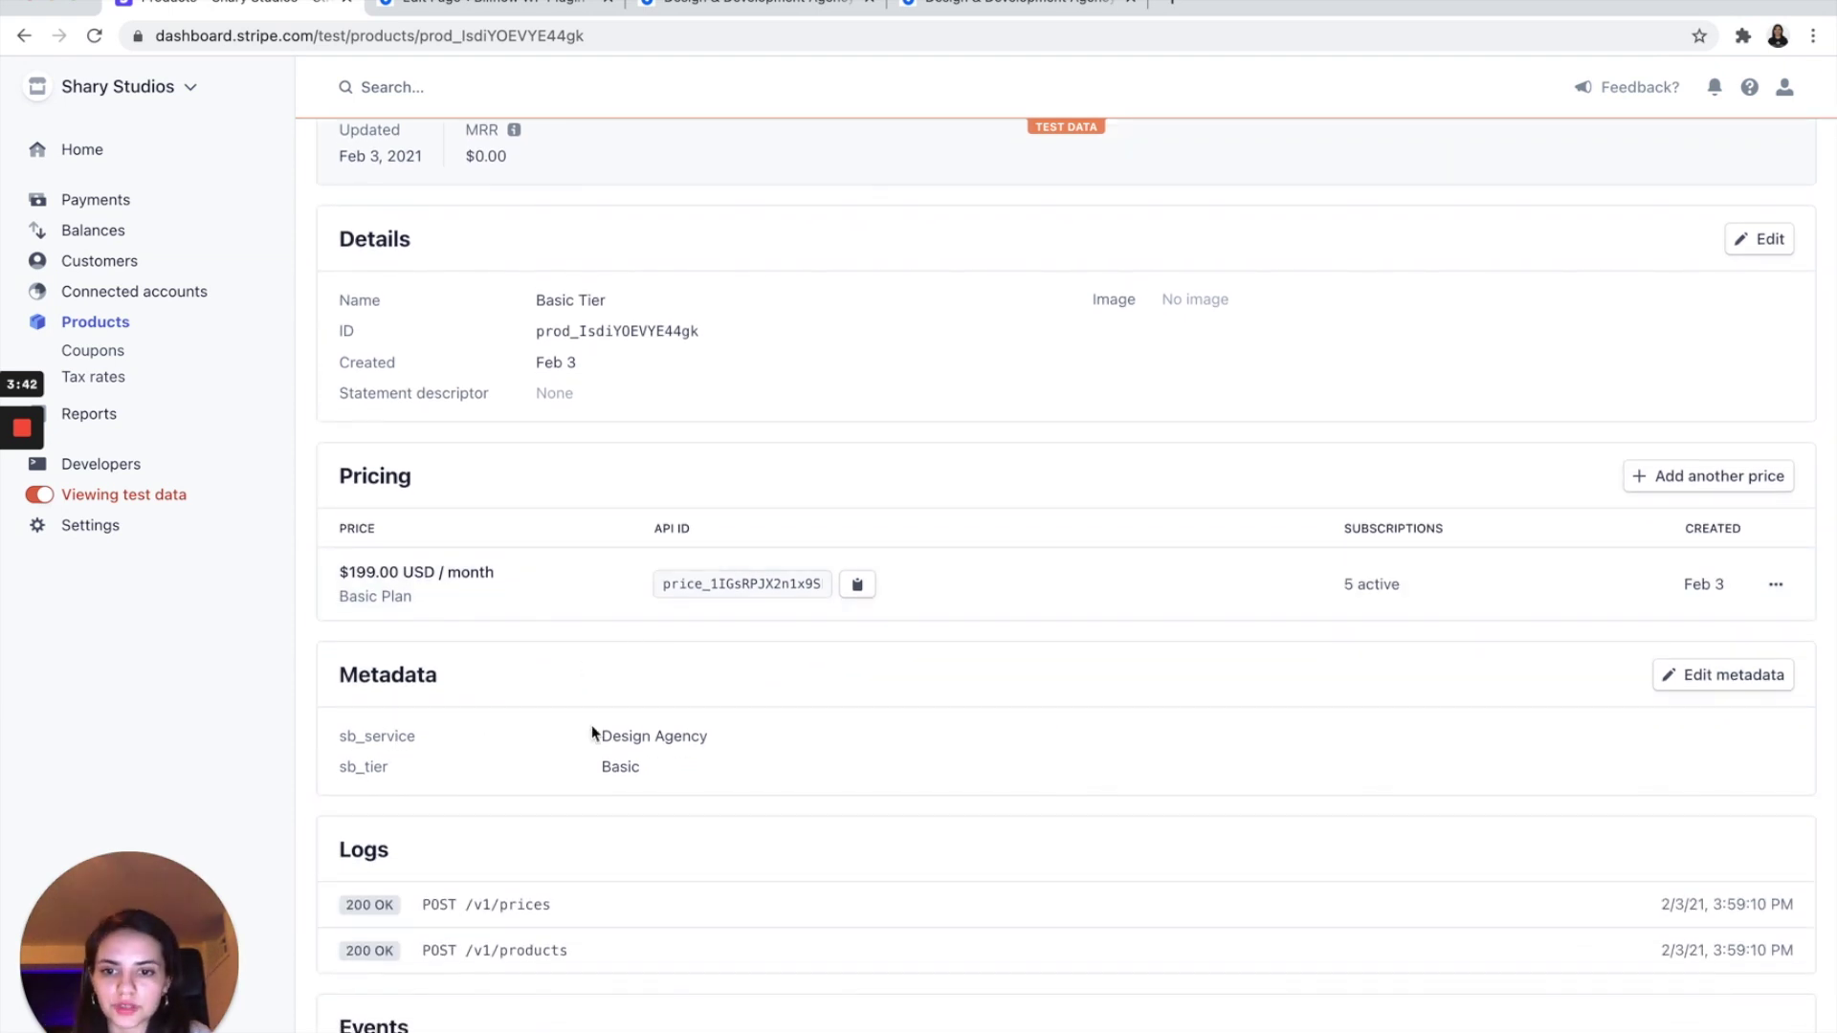
left_click_drag(599, 735, 792, 738)
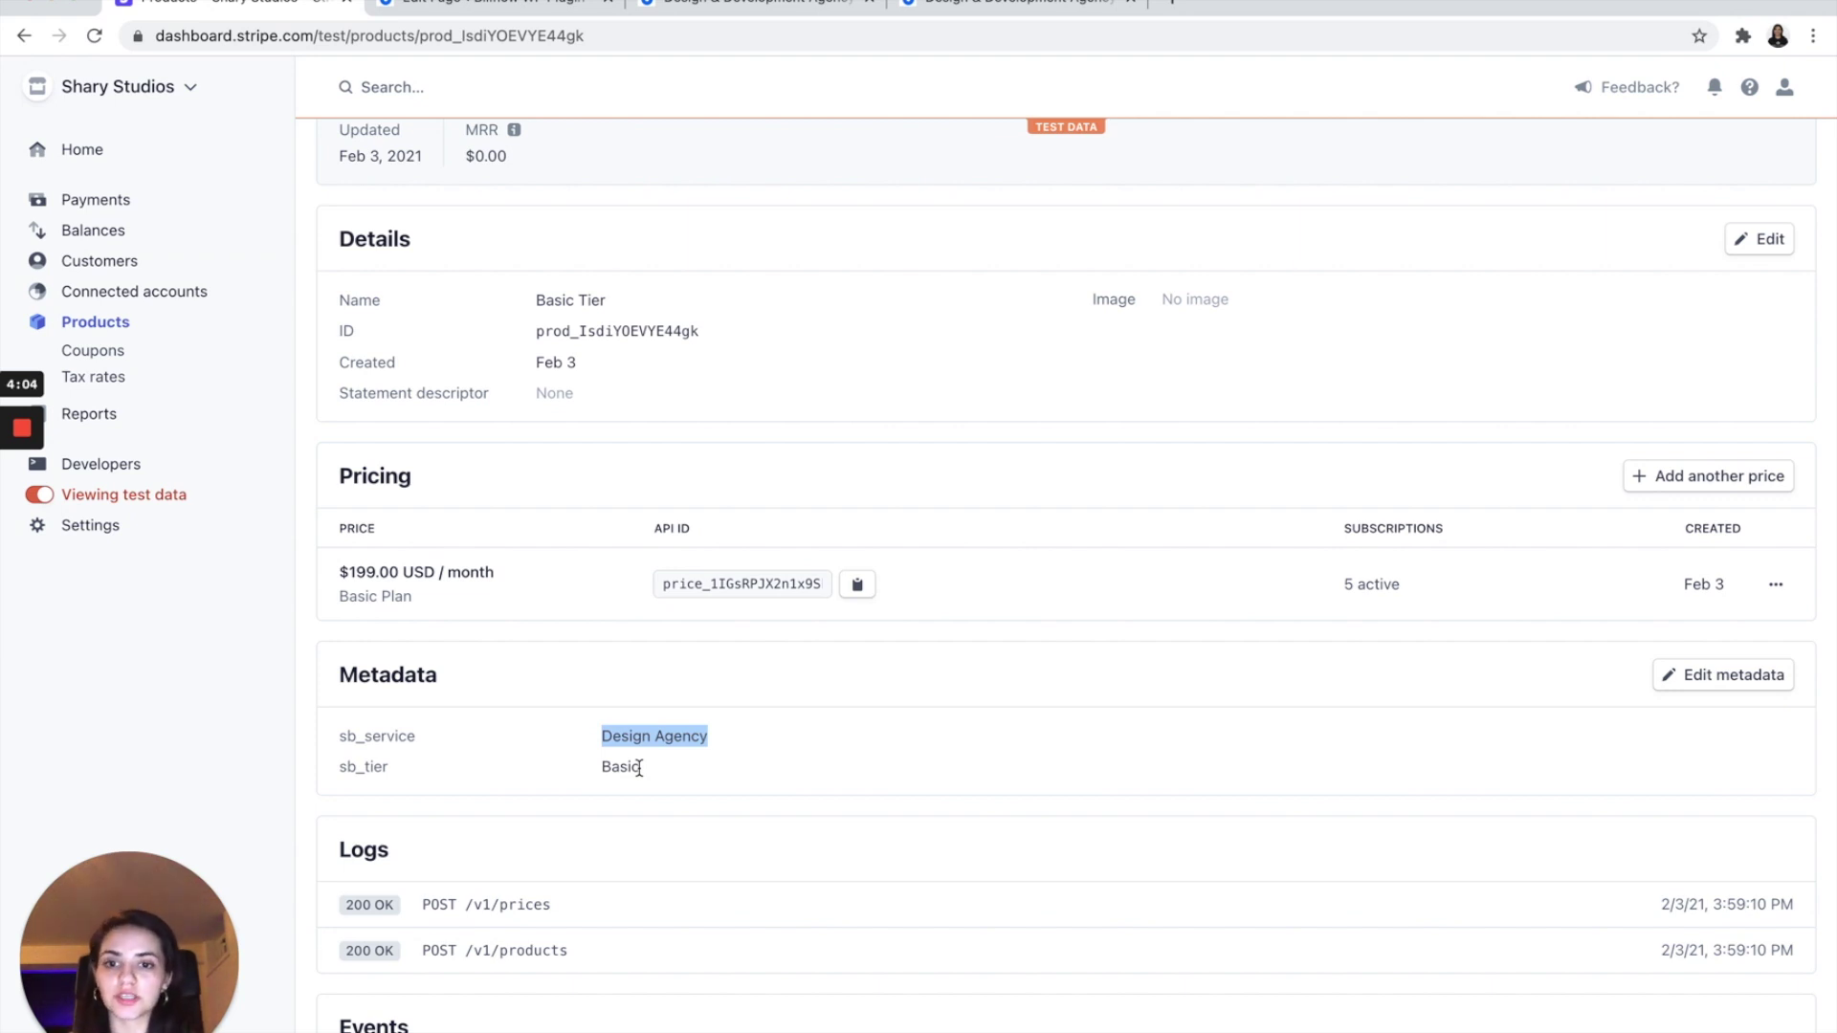
left_click(854, 521)
scroll(854, 521, "down", 2)
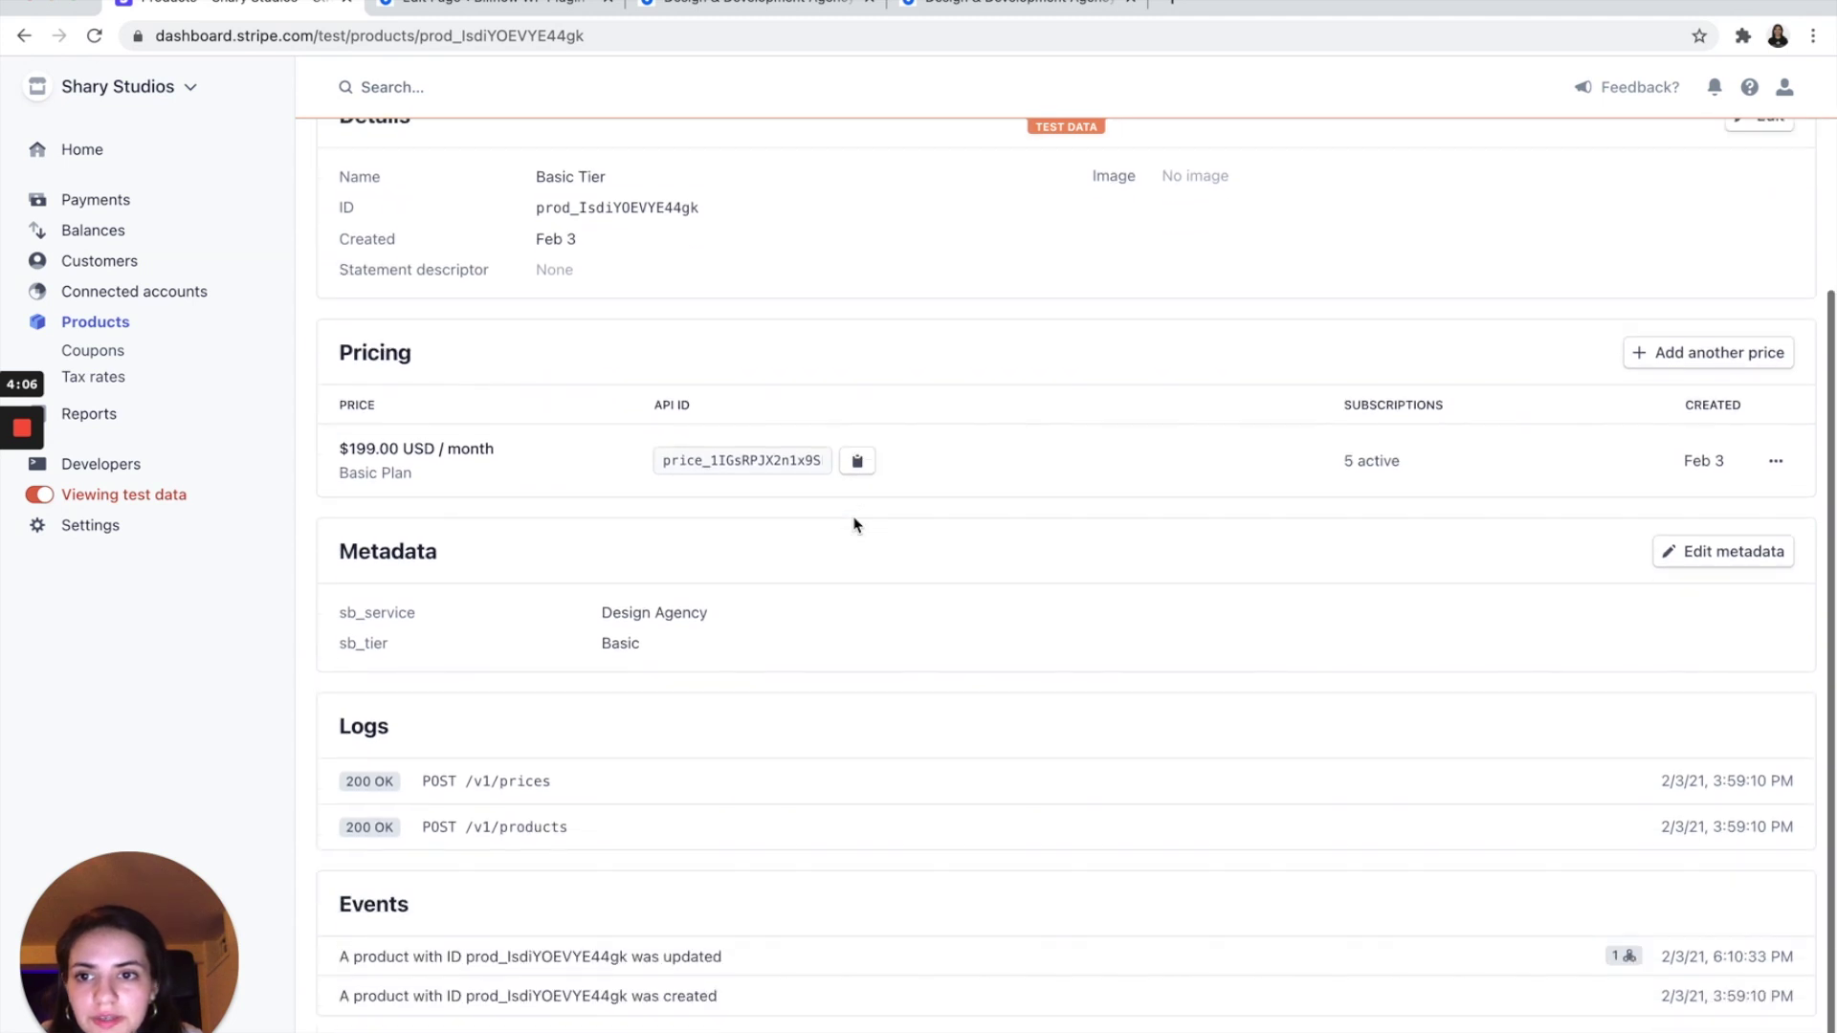
left_click_drag(660, 650, 602, 645)
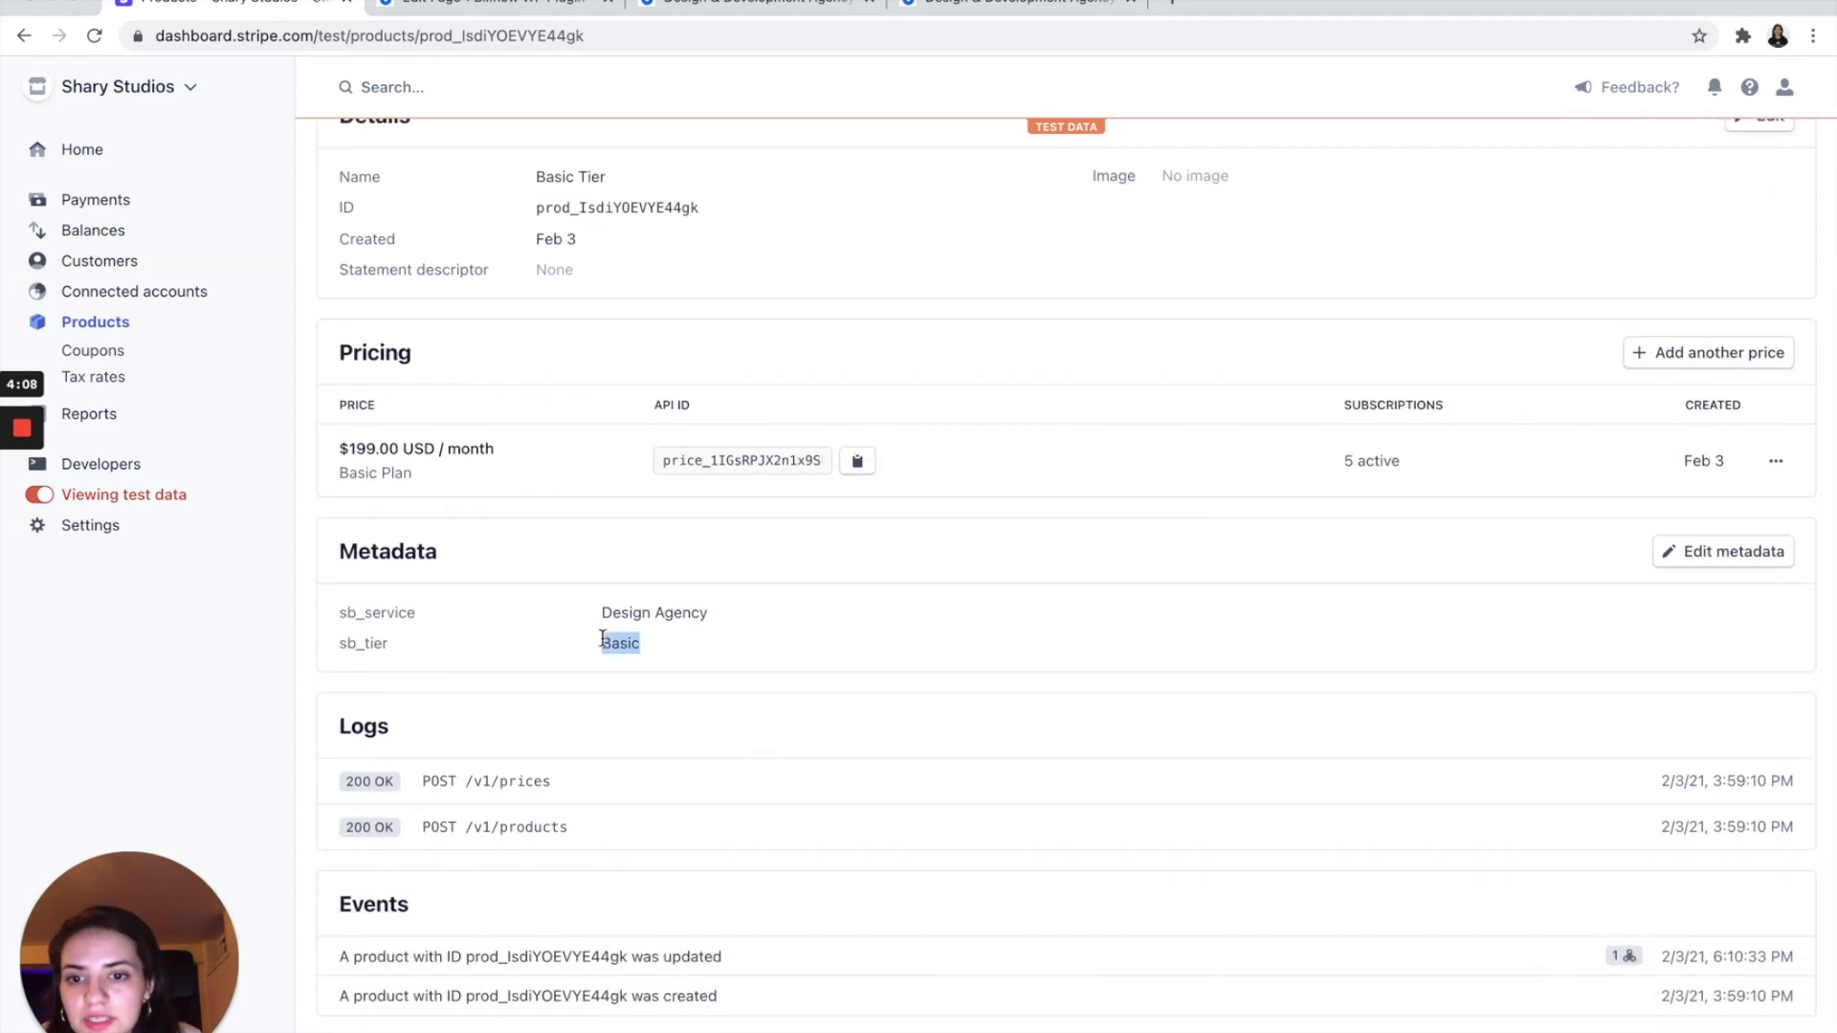
scroll(607, 646, "up", 3)
left_click(396, 175)
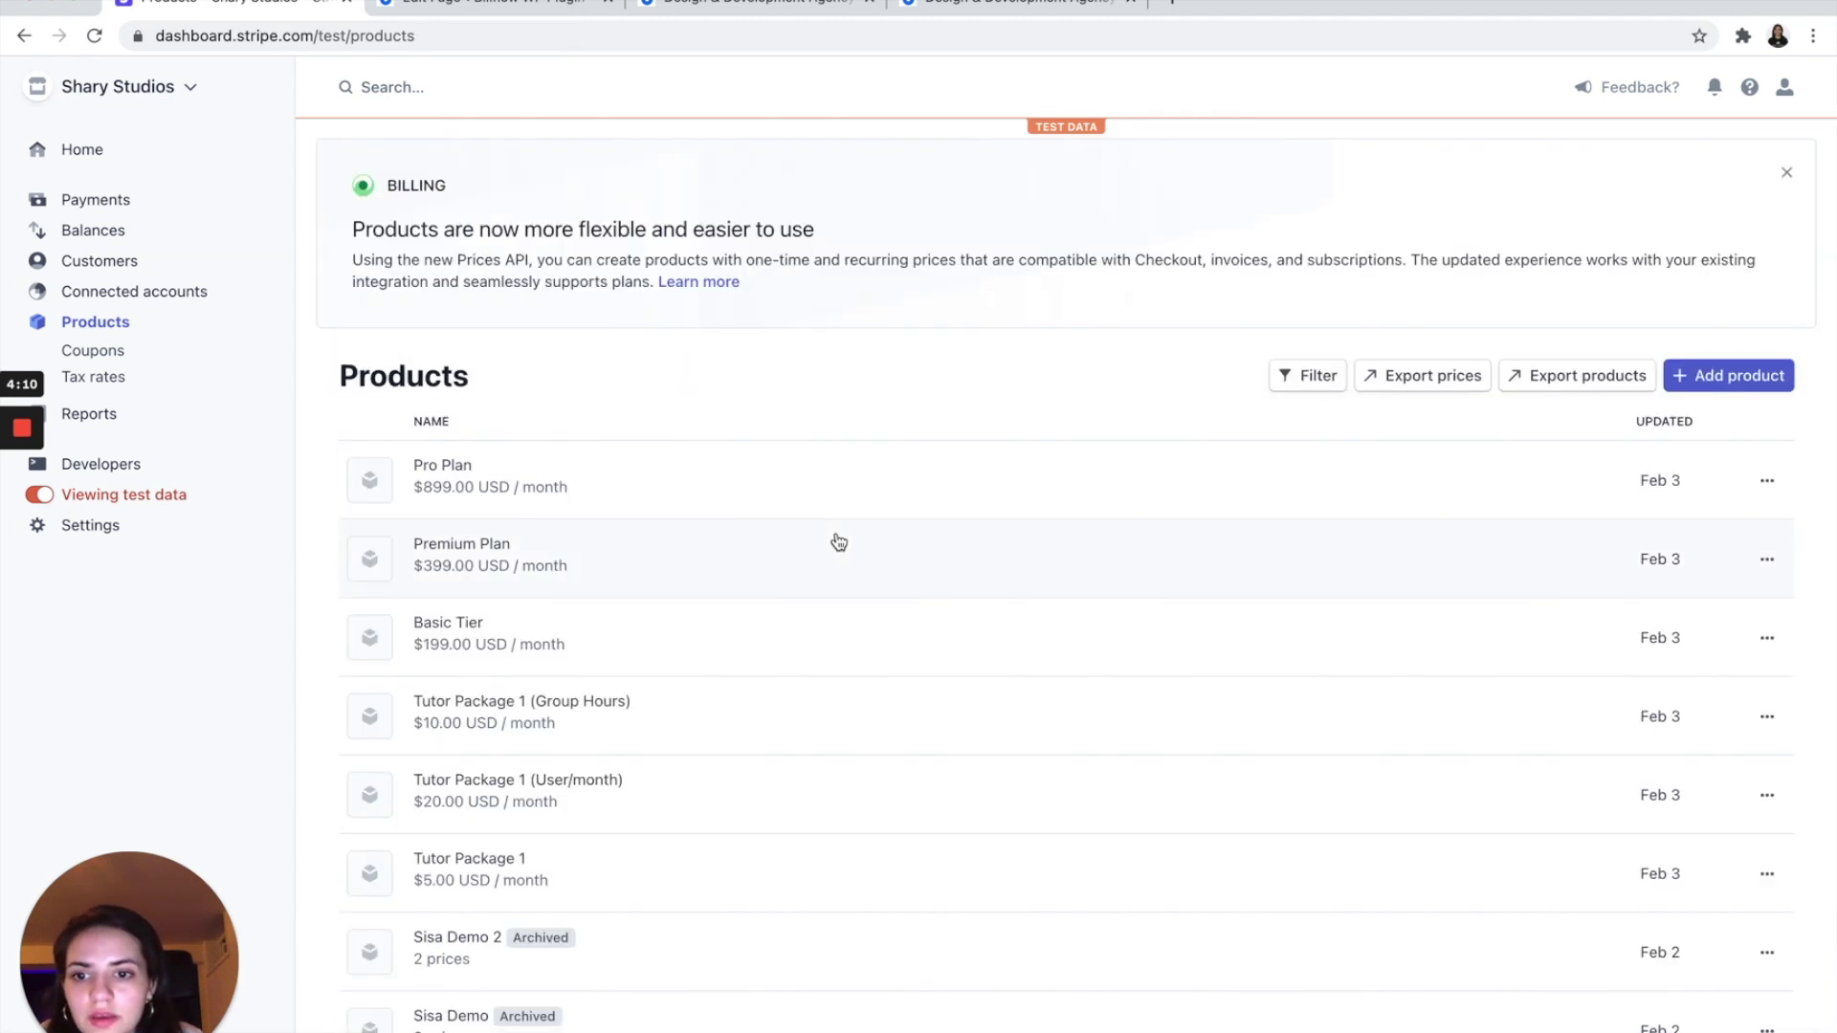
Step: Check the Premium Plan product's sb_tier metadata value, Premium
left_click(635, 557)
scroll(637, 554, "down", 2)
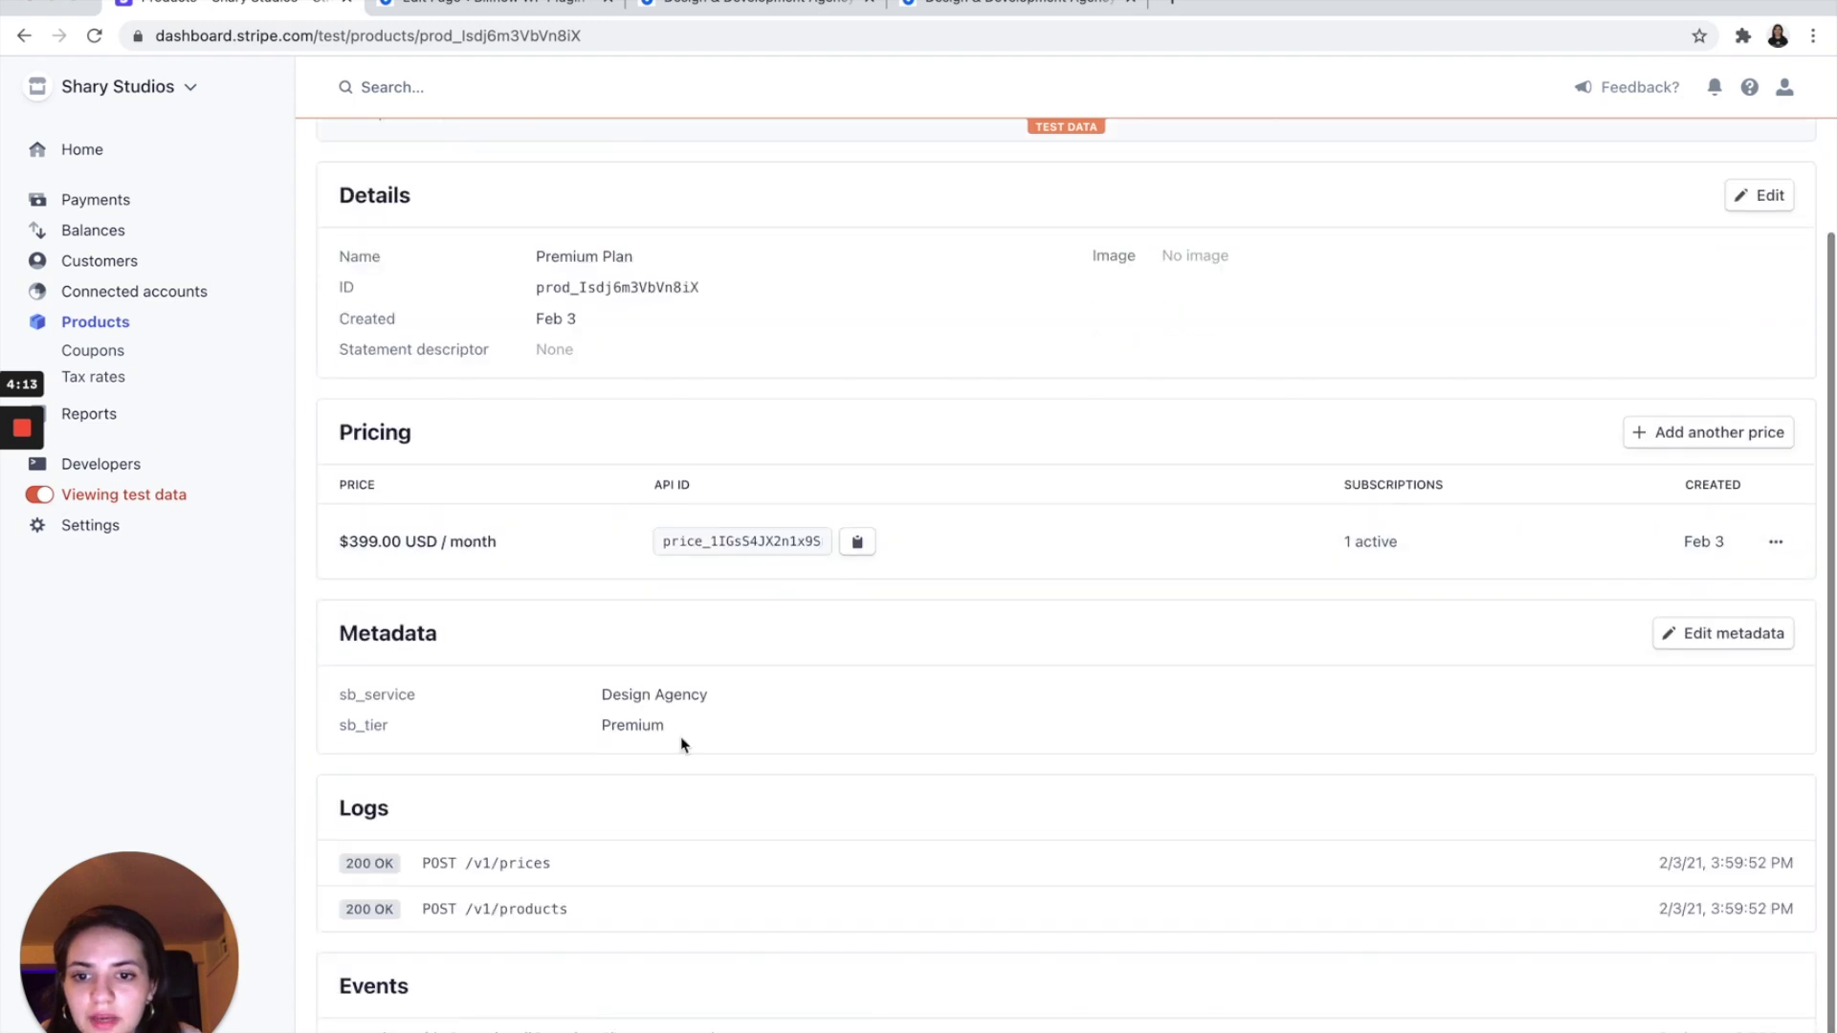
left_click_drag(667, 727, 598, 725)
scroll(596, 729, "up", 2)
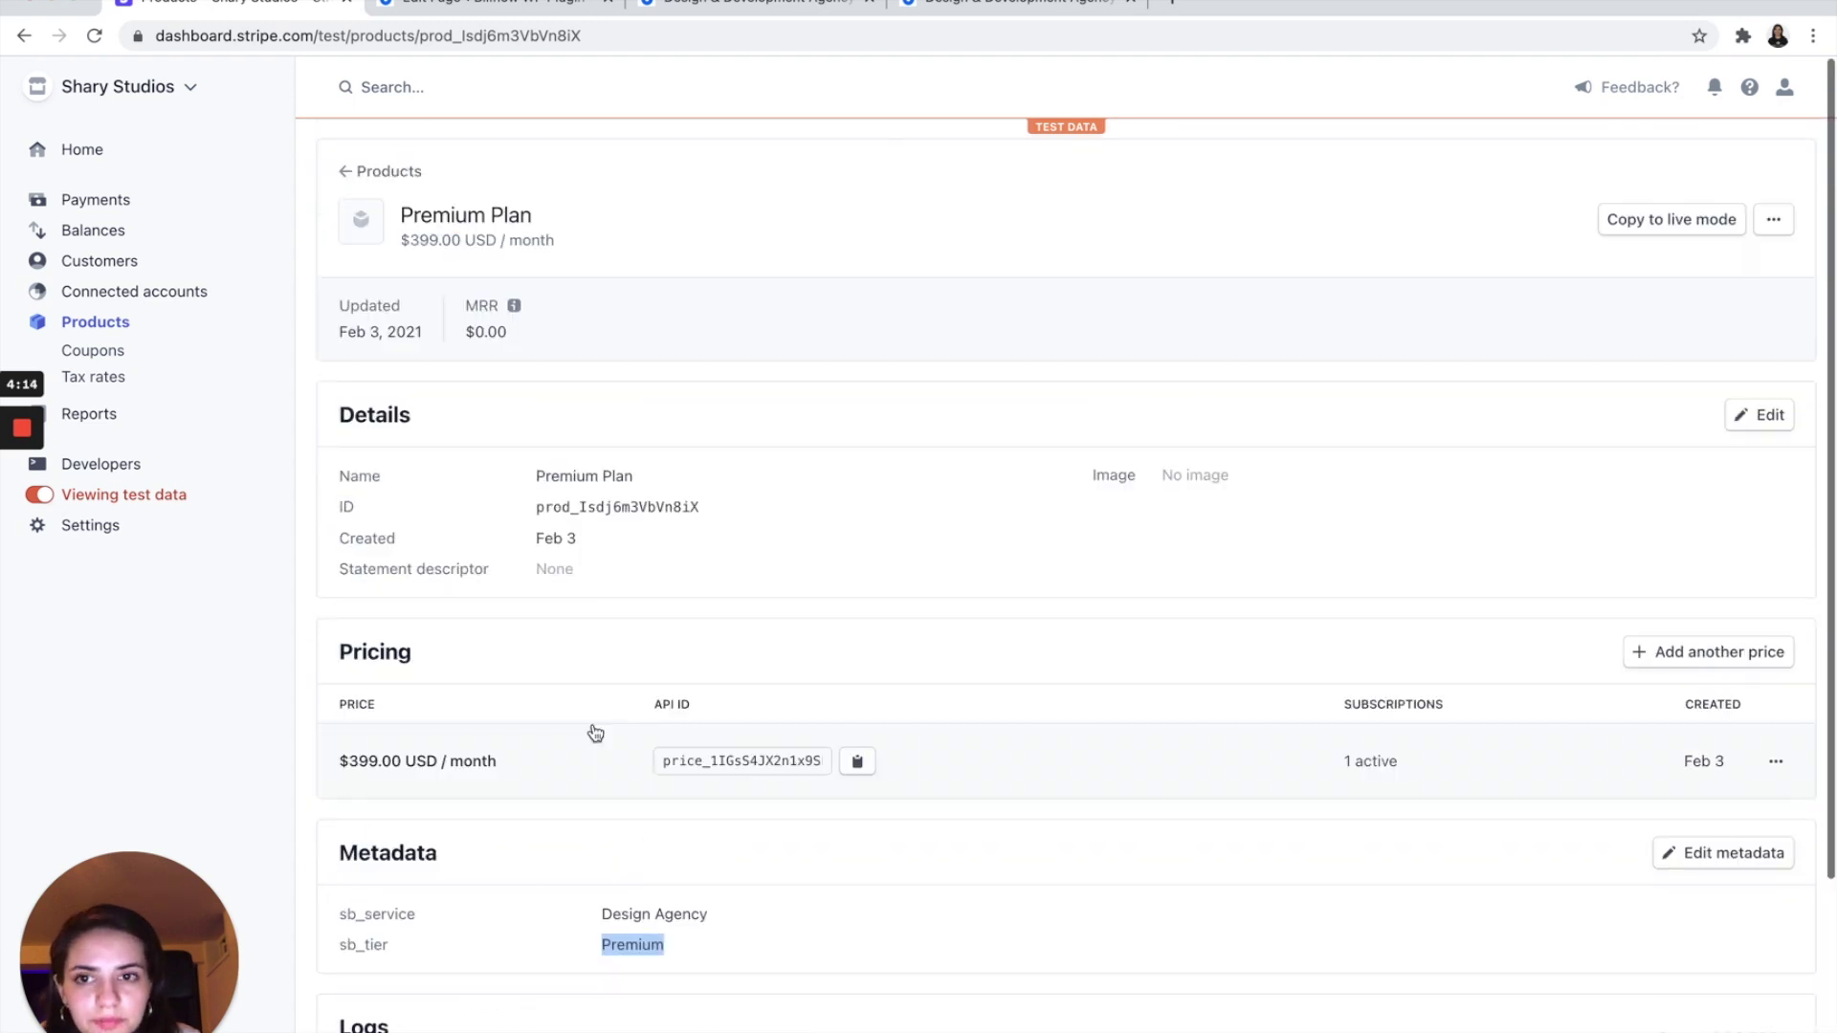
left_click(397, 174)
Step: Check the Pro Plan metadata: sb_service Design Agency and sb_tier Pro
left_click(654, 490)
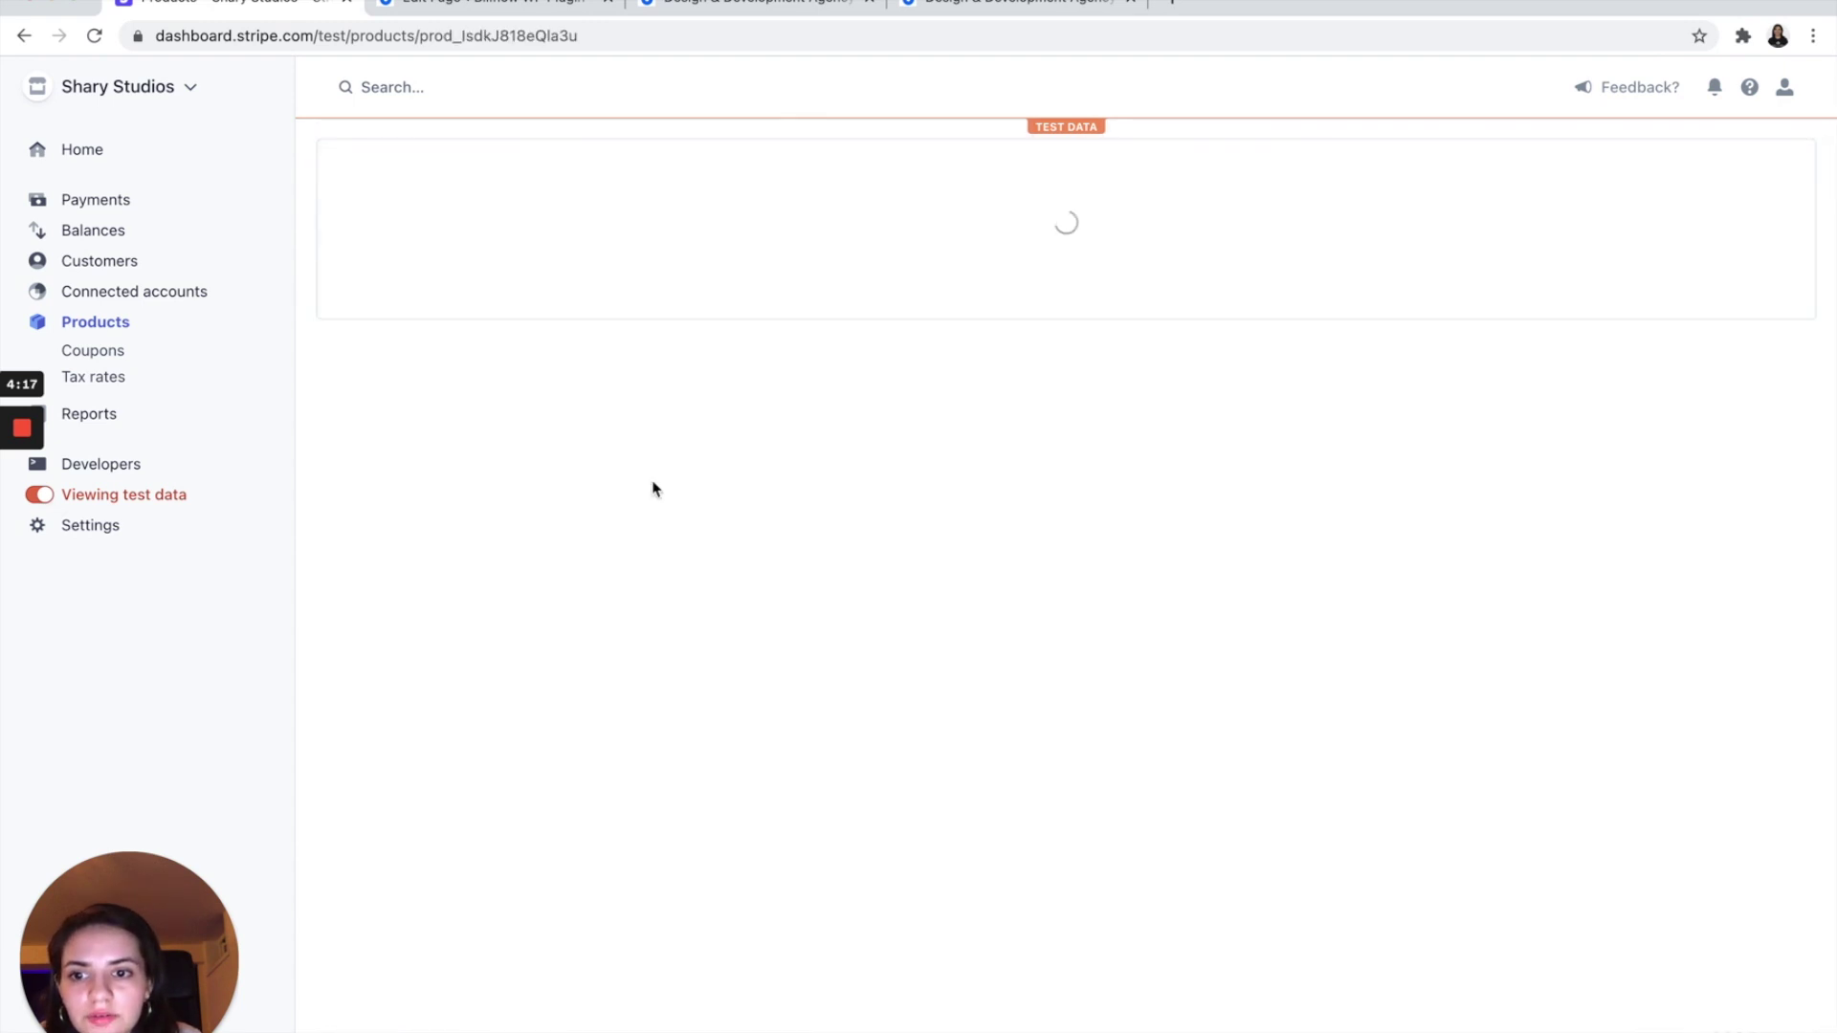
scroll(651, 488, "down", 3)
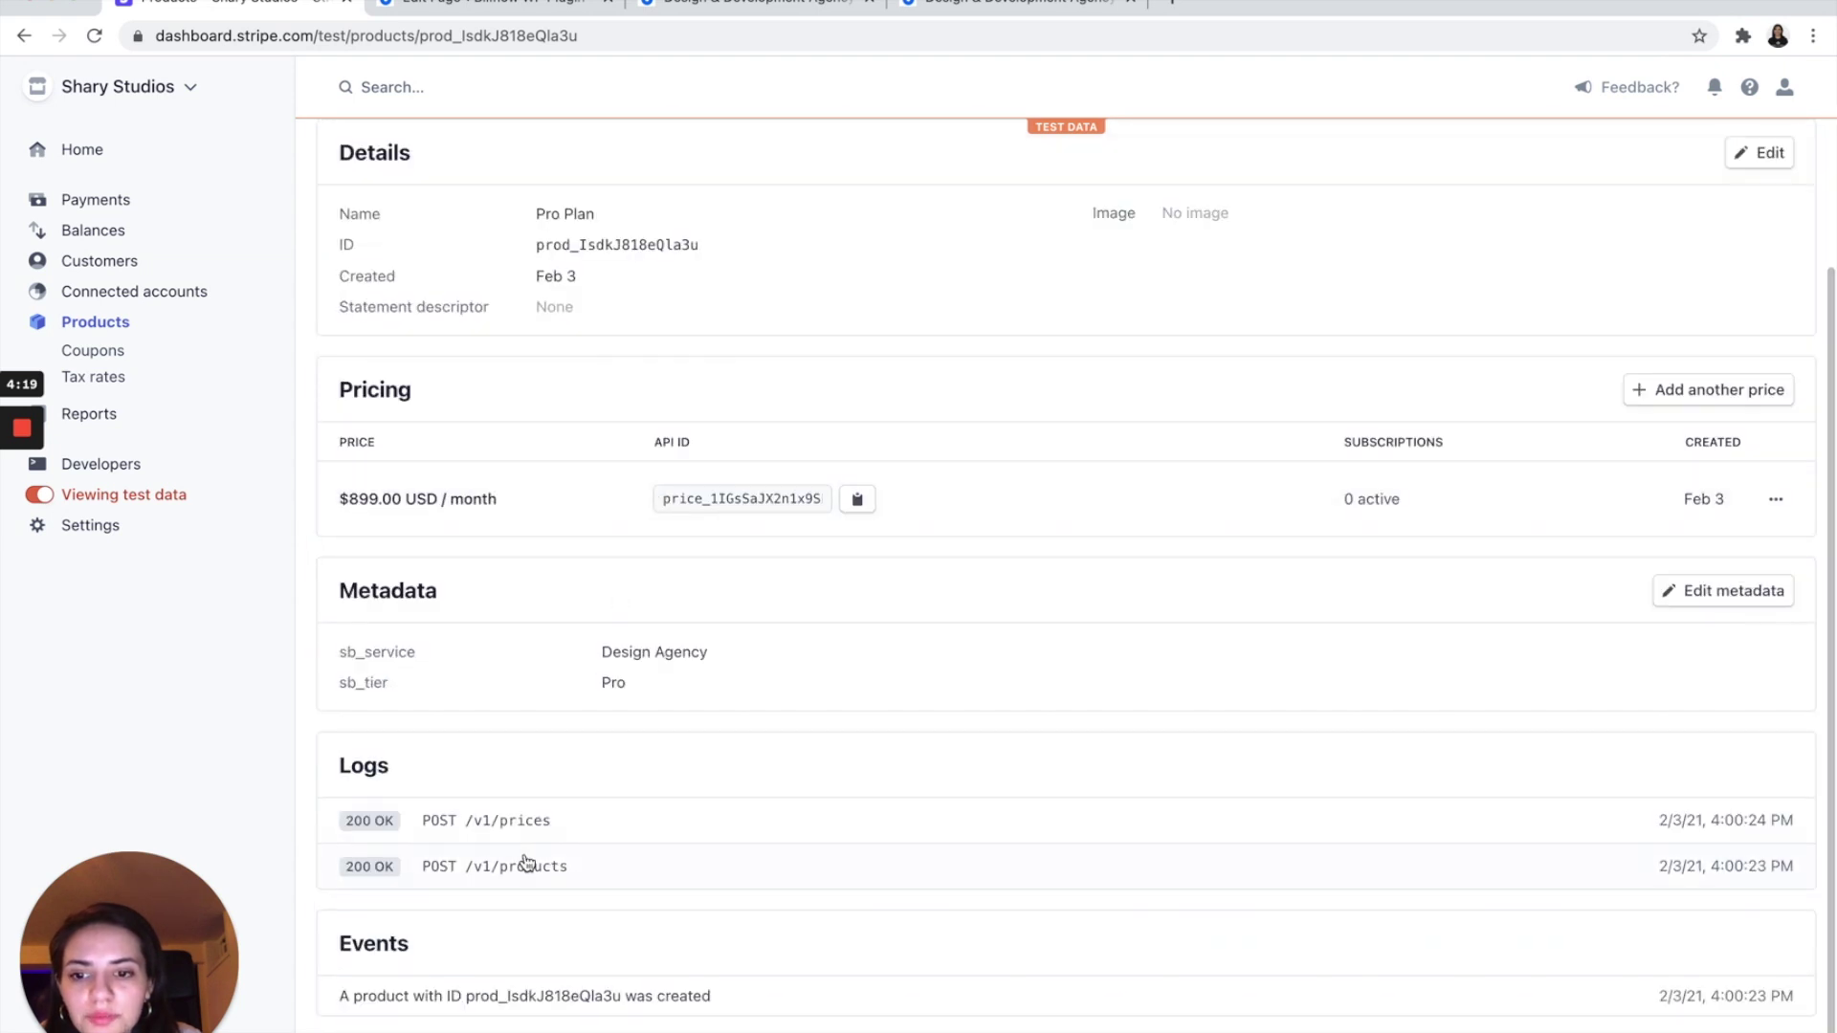
double_click(617, 681)
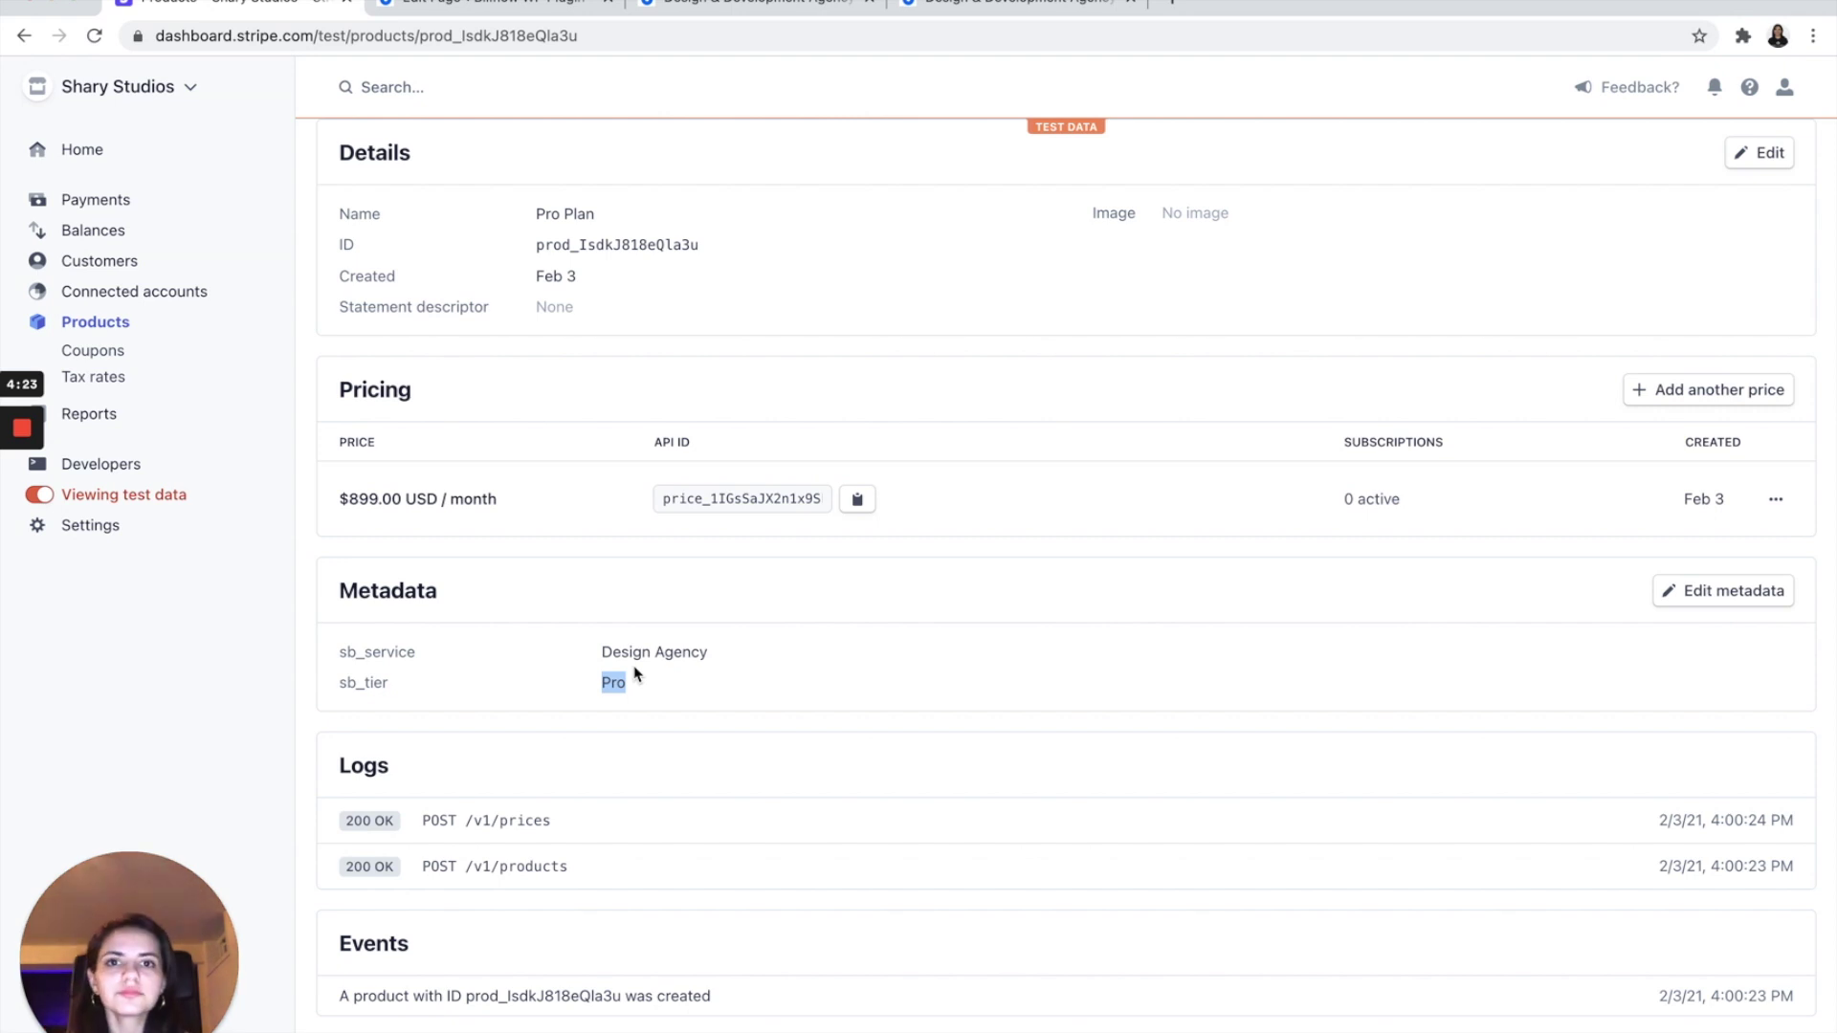
scroll(672, 538, "up", 3)
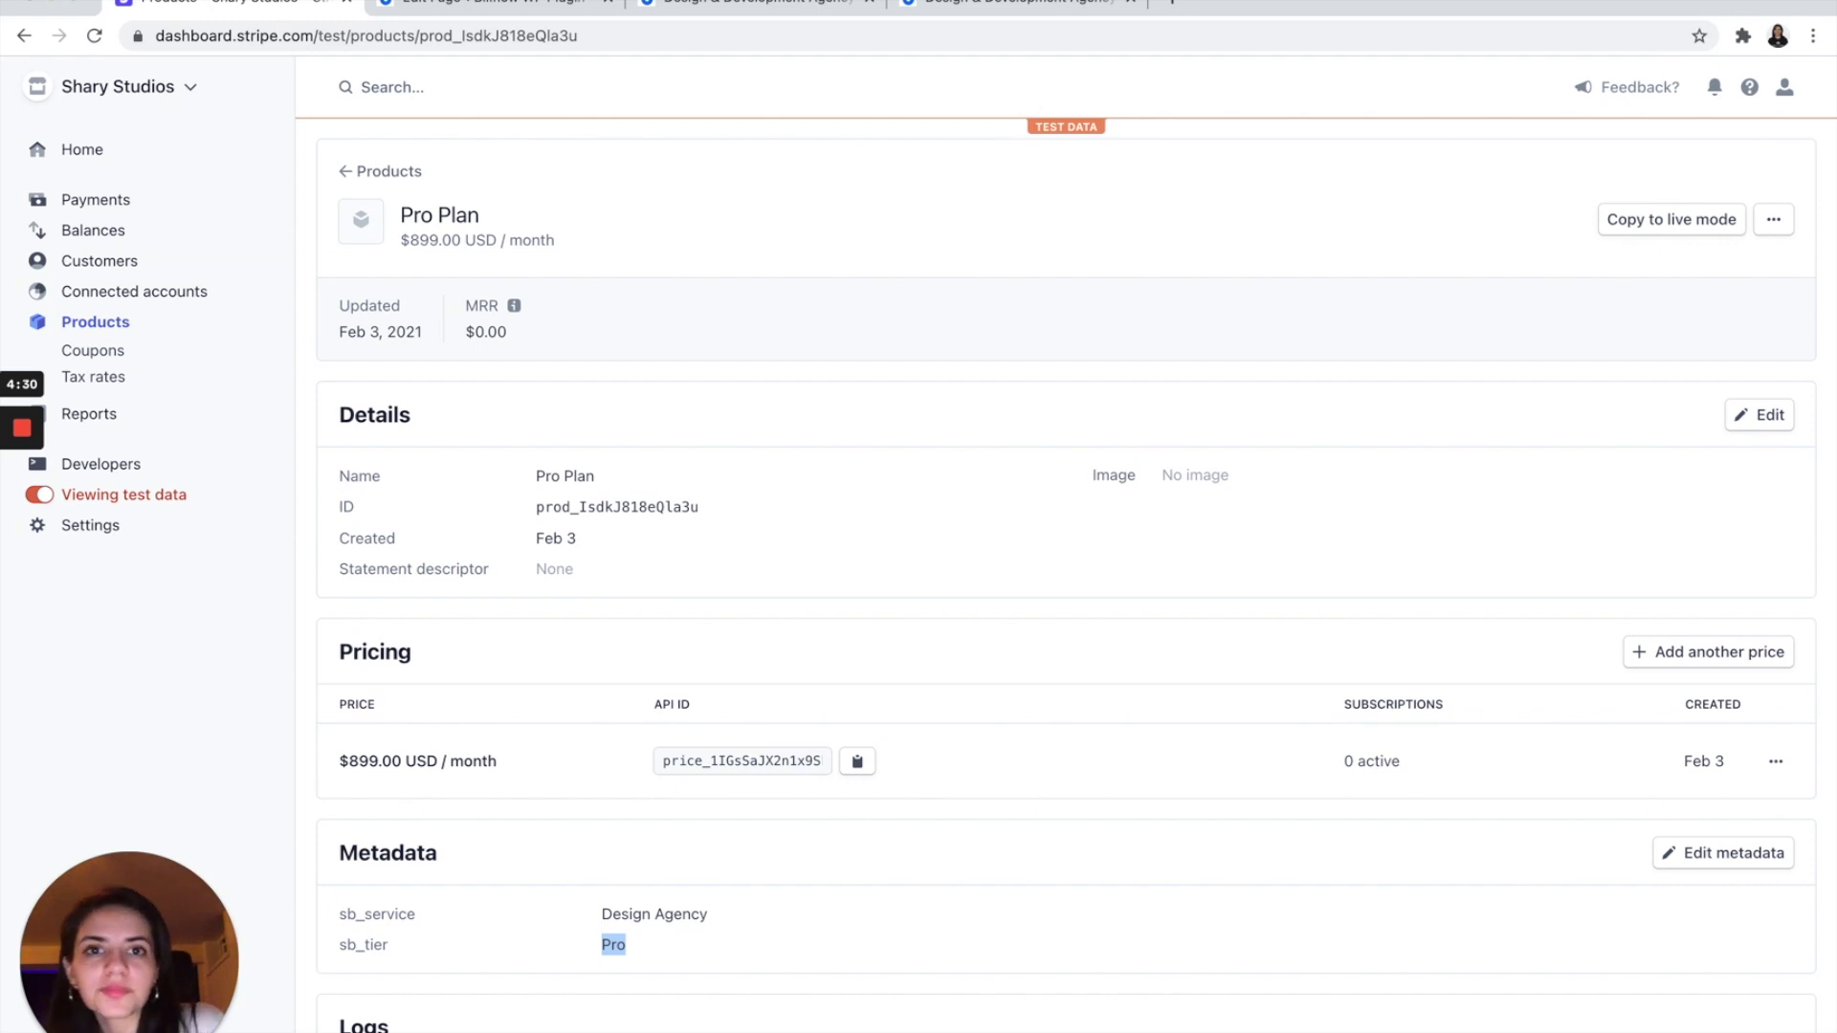
Step: Go to billflow.io in a new tab and log in to the dashboard
left_click(1171, 4)
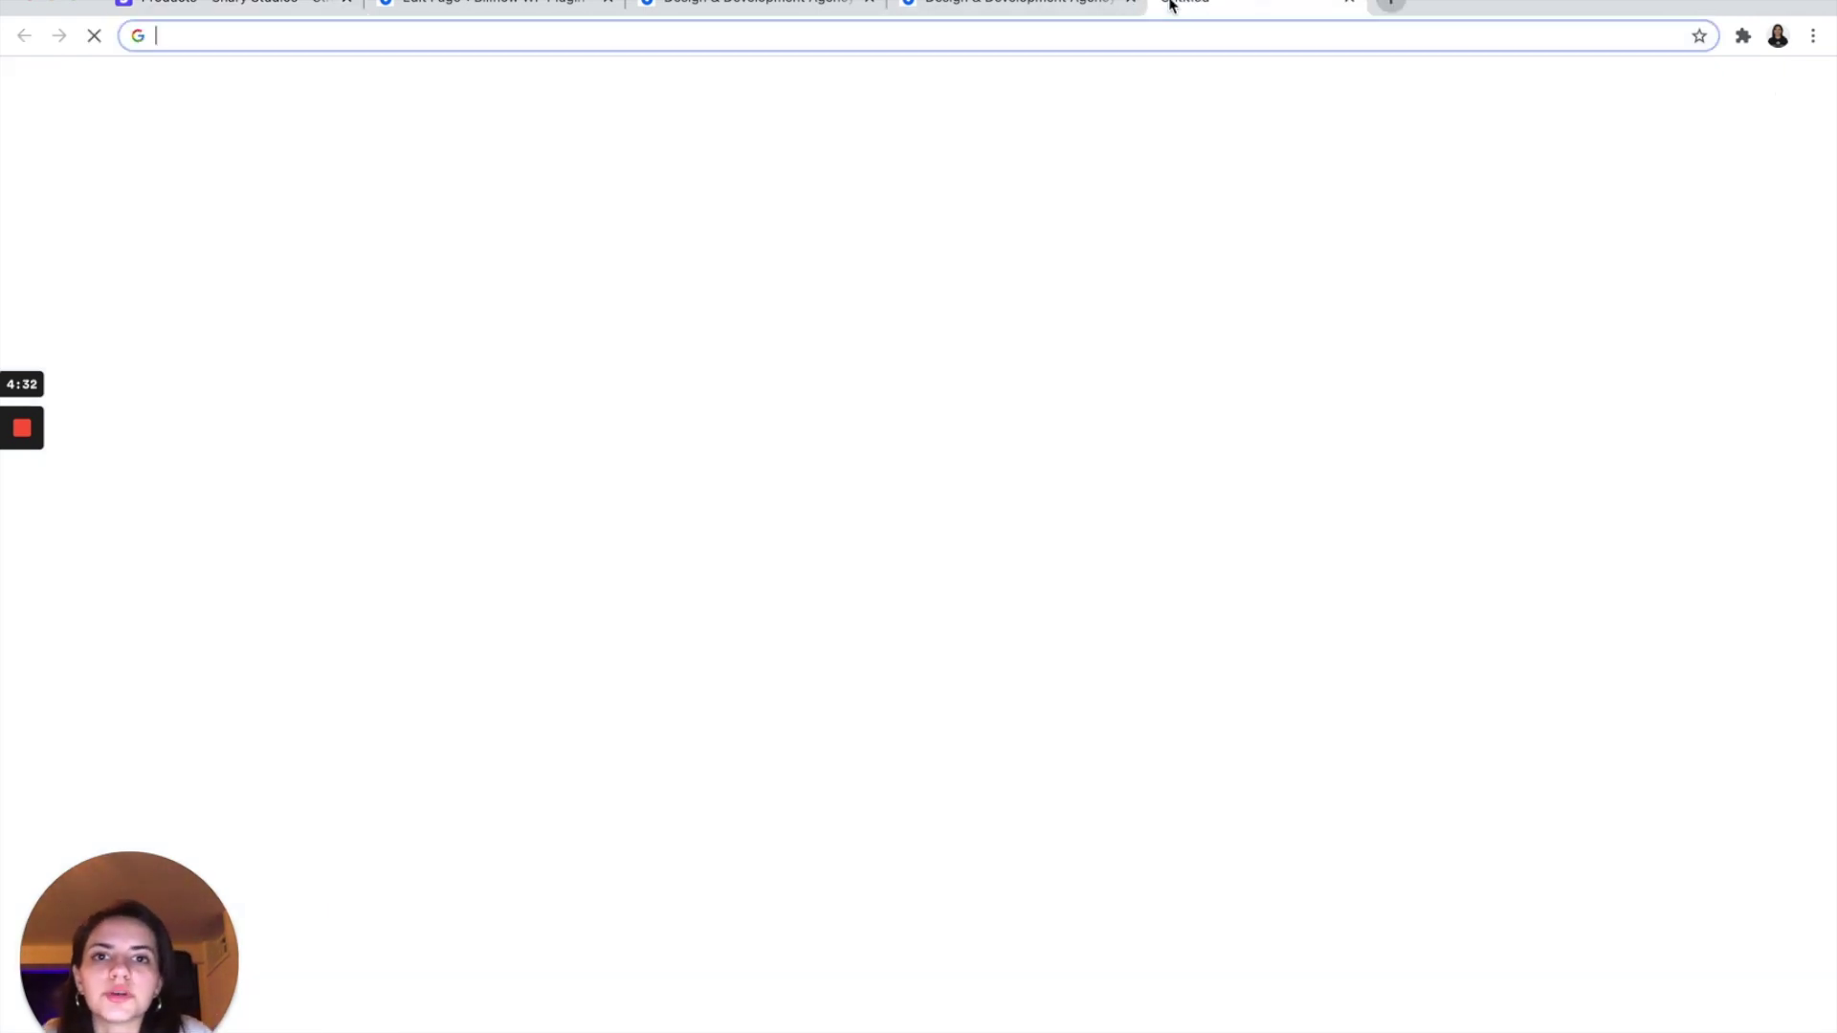
type("billf")
key("Return")
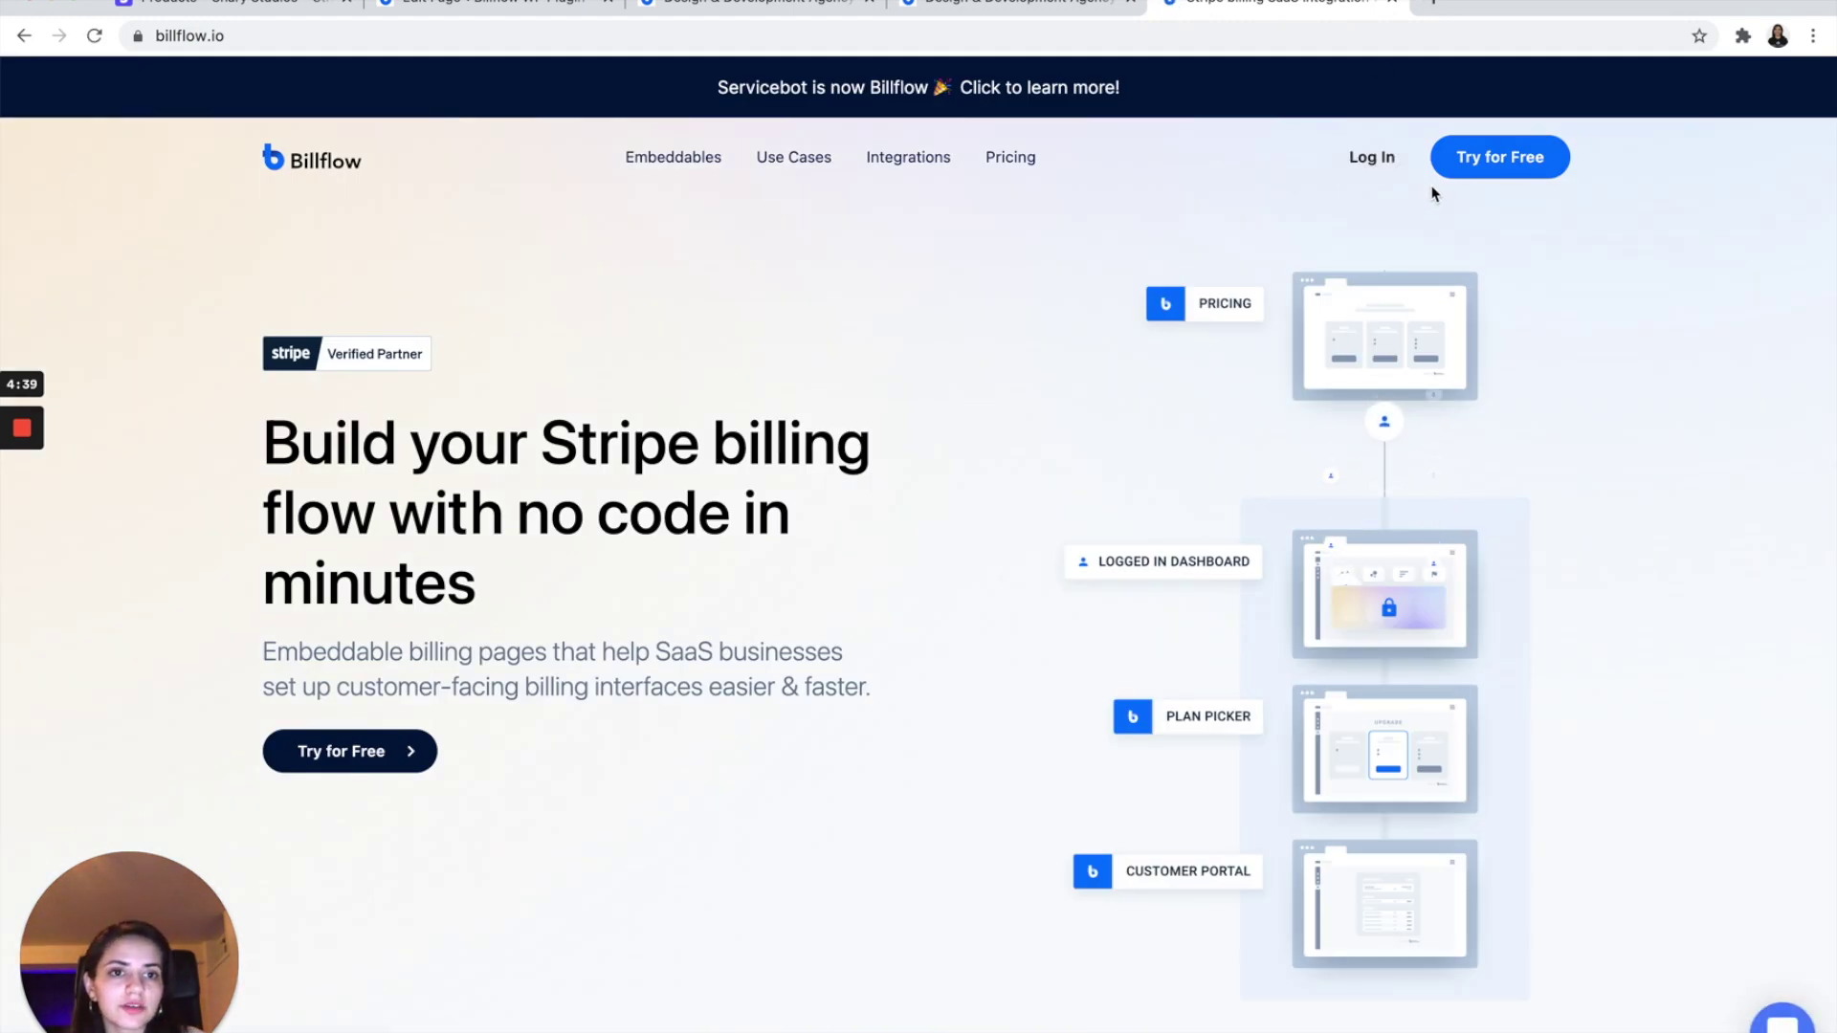
left_click(1380, 161)
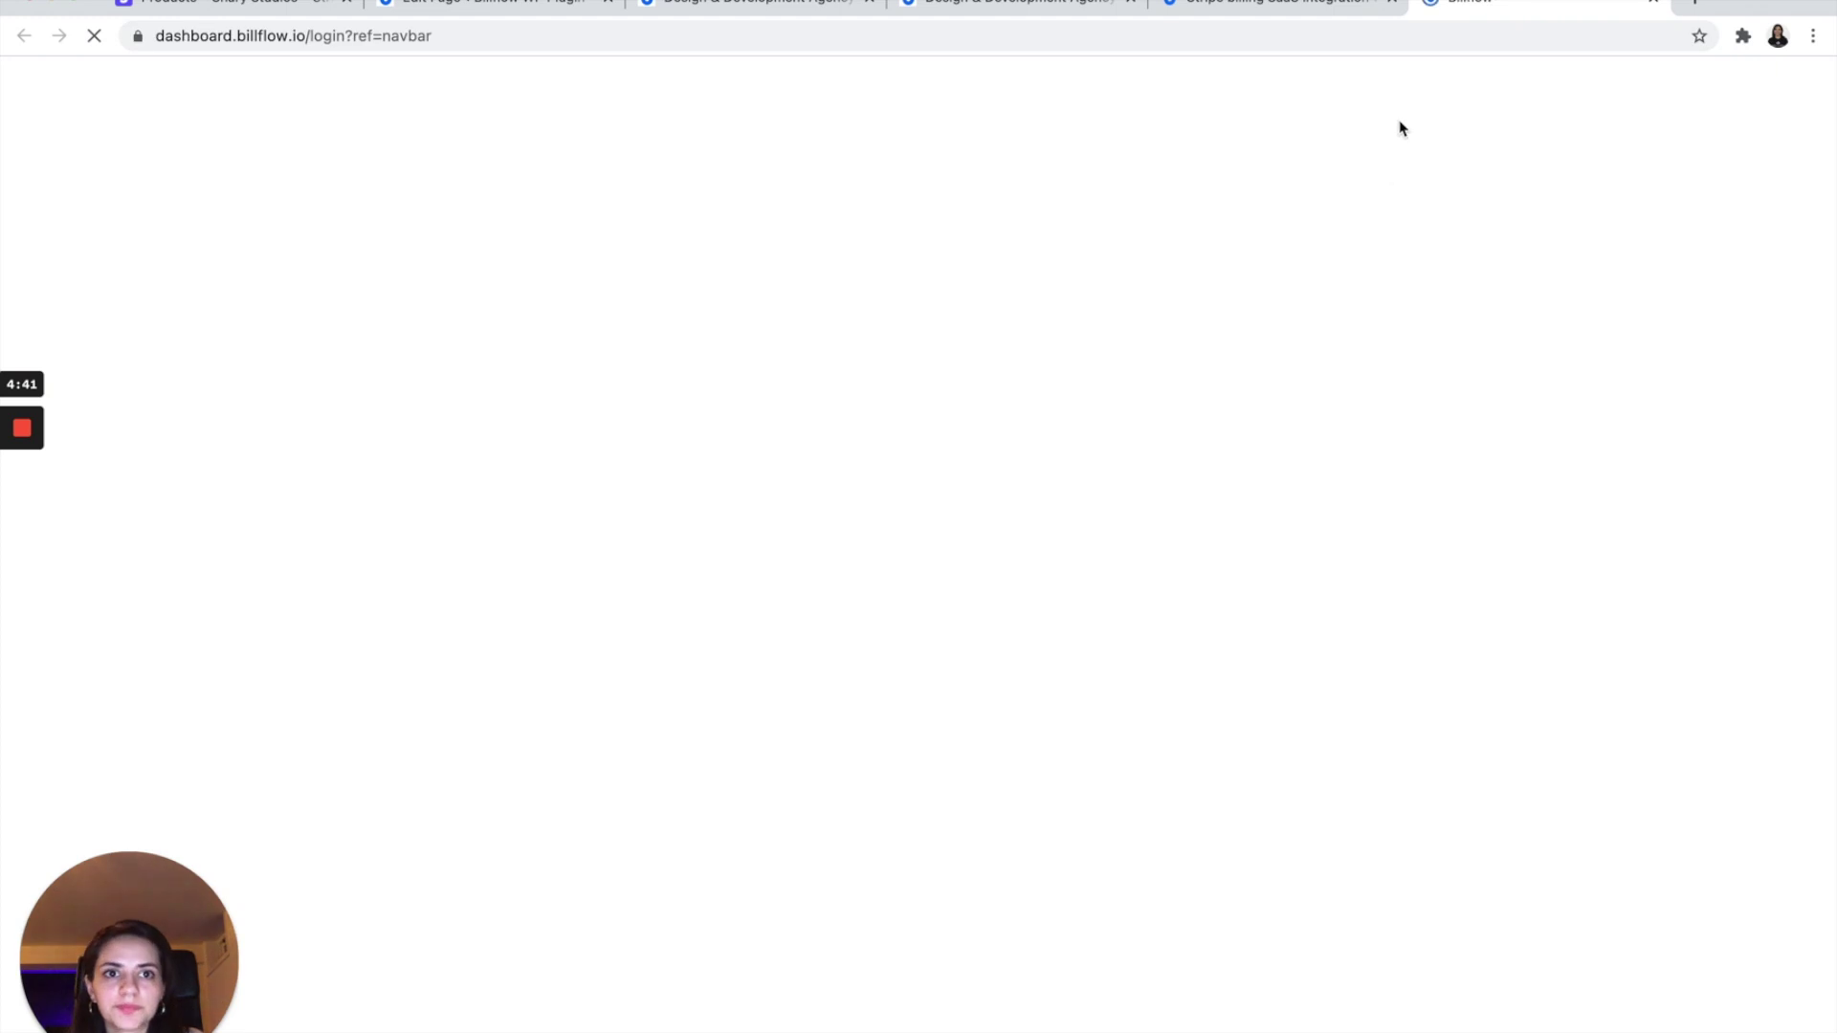
Step: Close the Stripe tab and start a new Billflow pricing page
left_click(1392, 1)
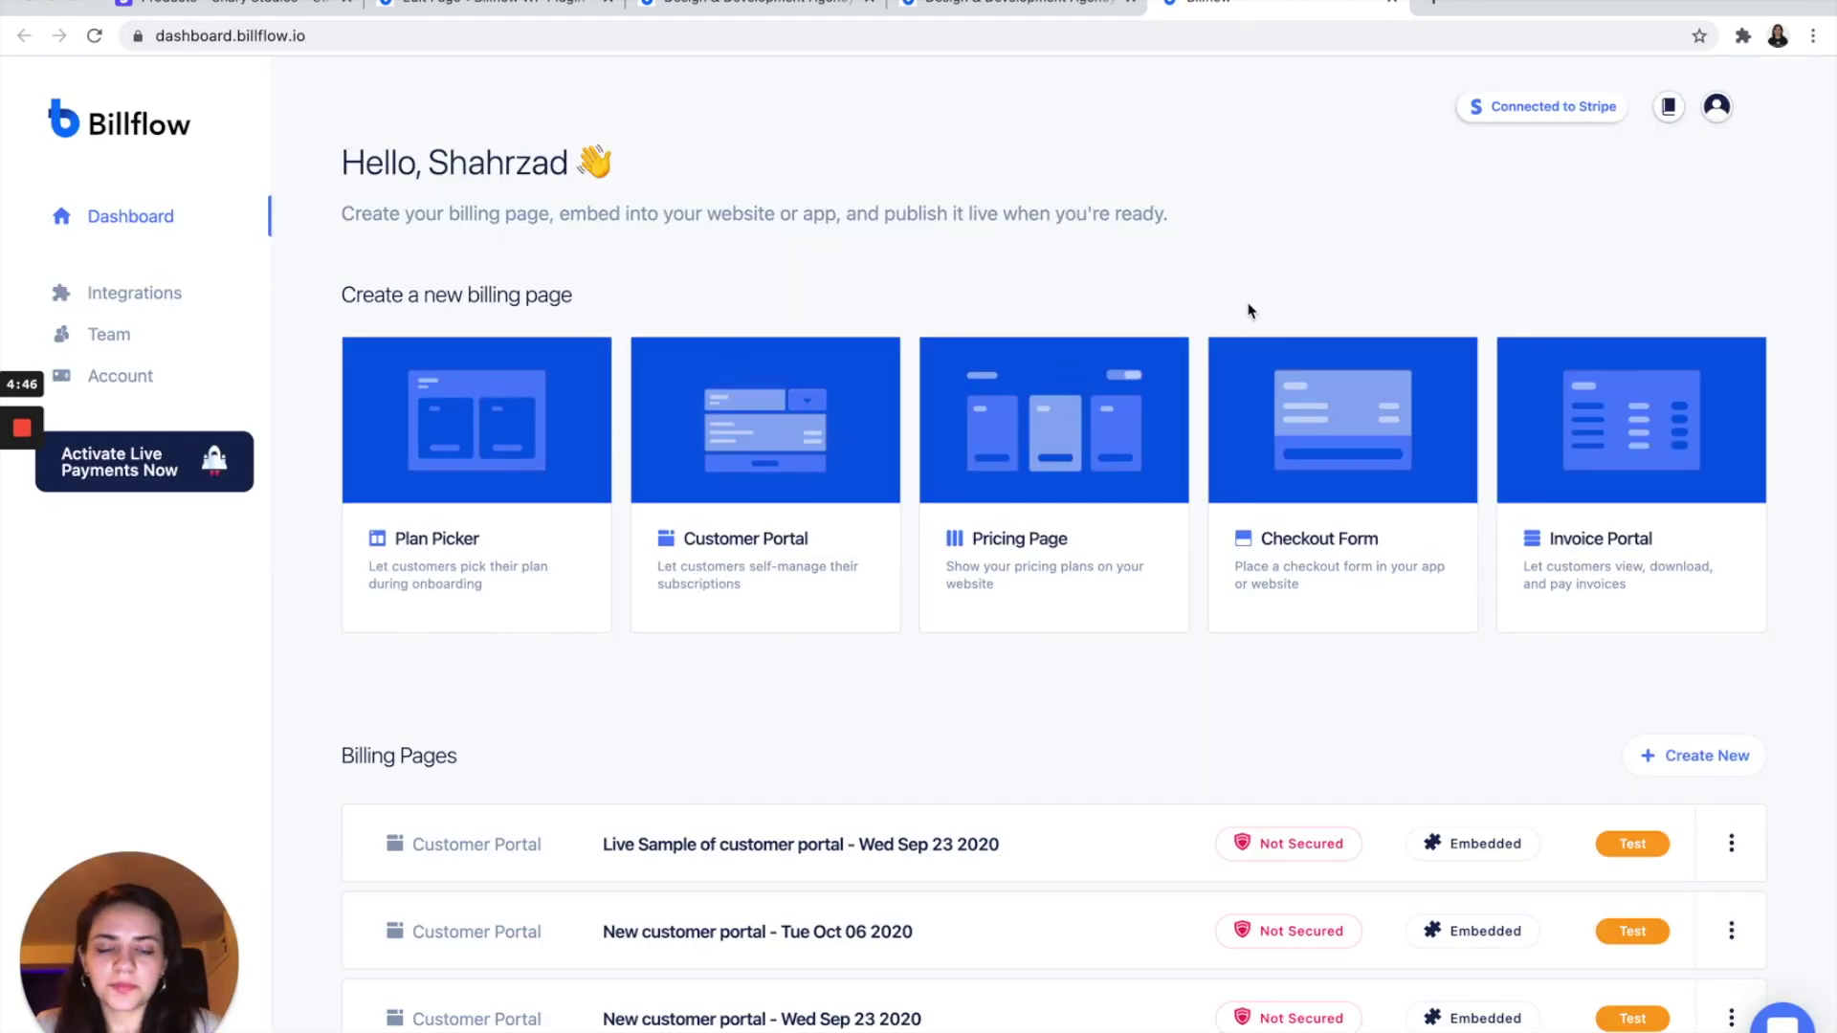
mouse_move(1054, 350)
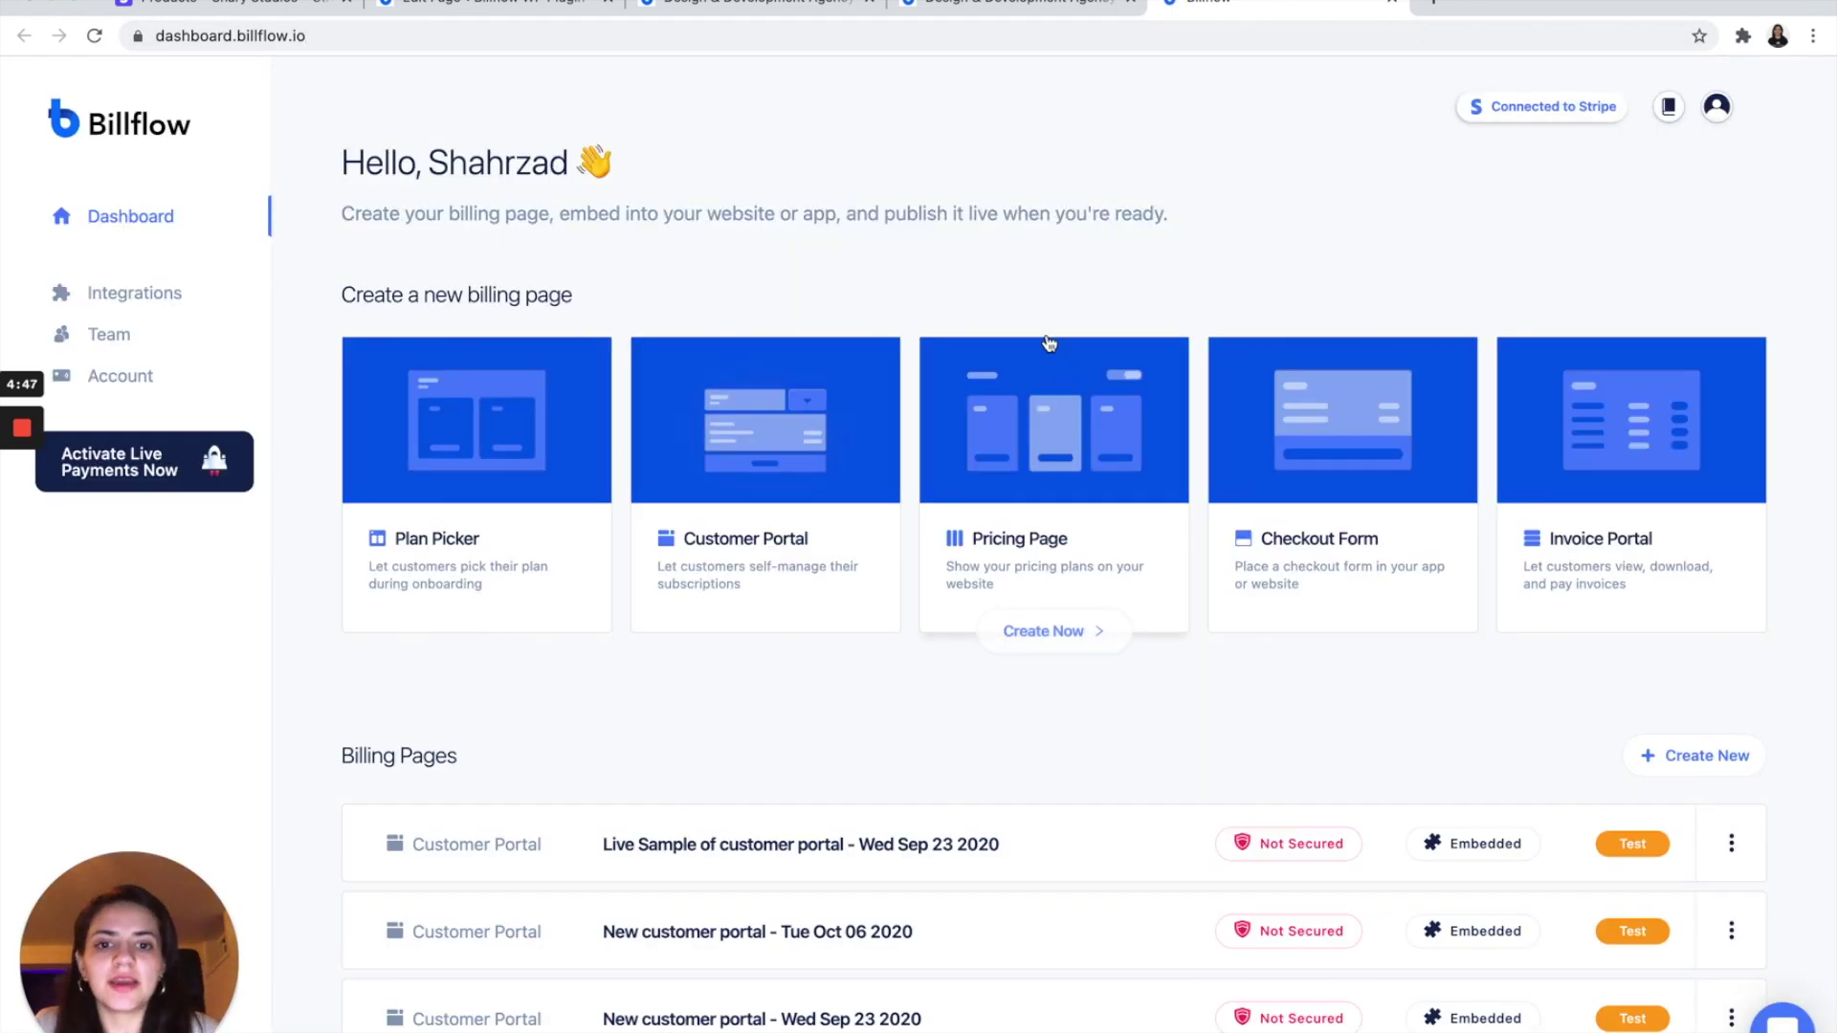
left_click(1033, 496)
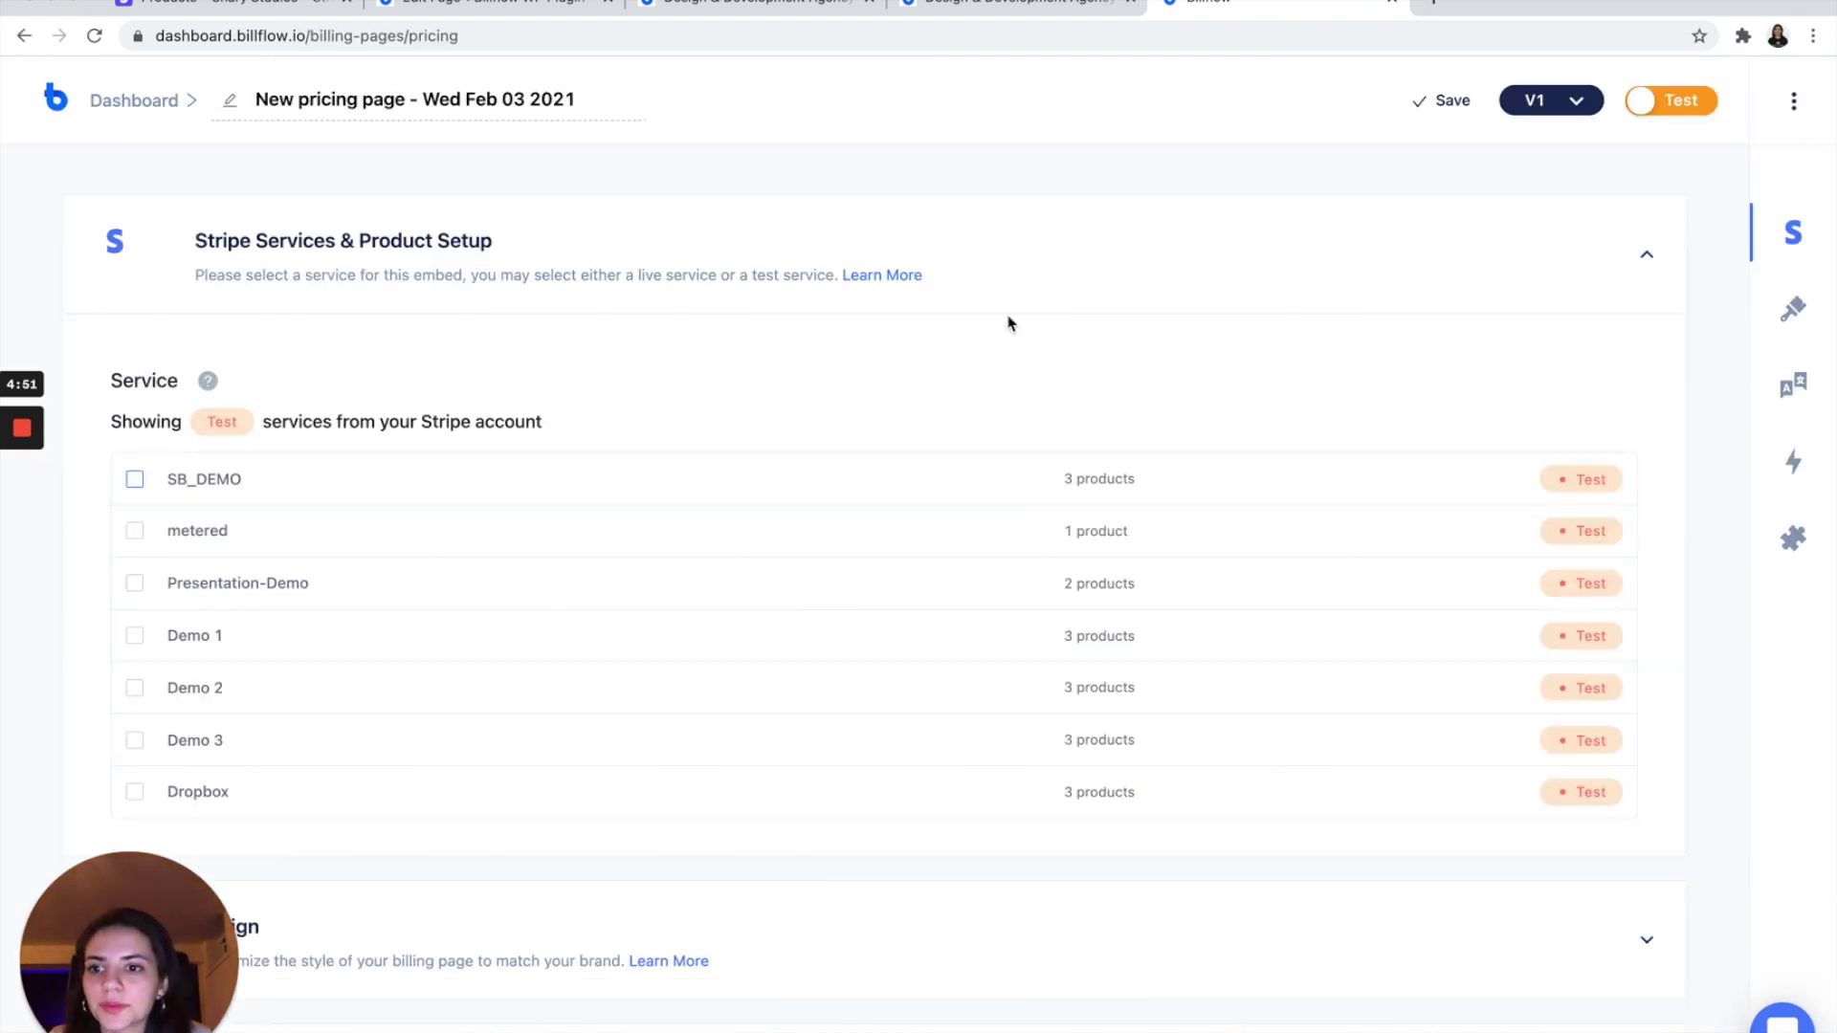
Step: Title the pricing page 'WP Design Agency - Pricing'
scroll(1008, 307, "down", 1)
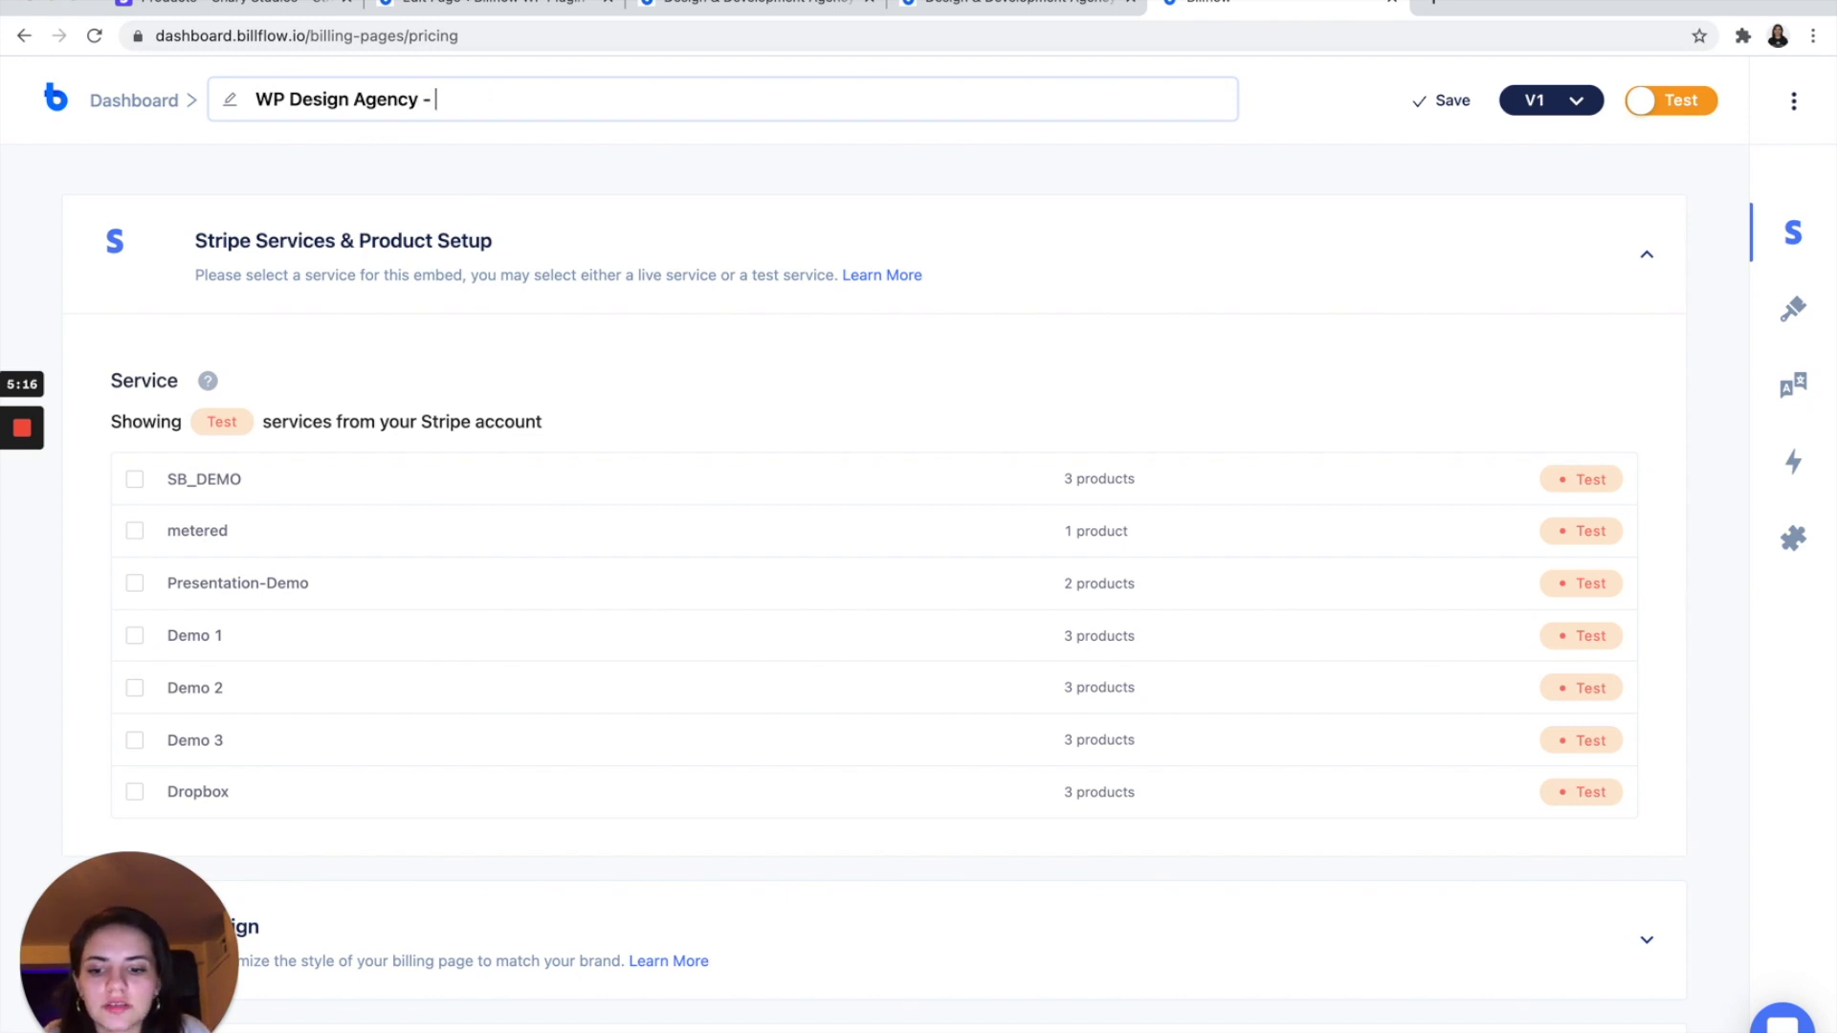
type("Pricing")
left_click(536, 186)
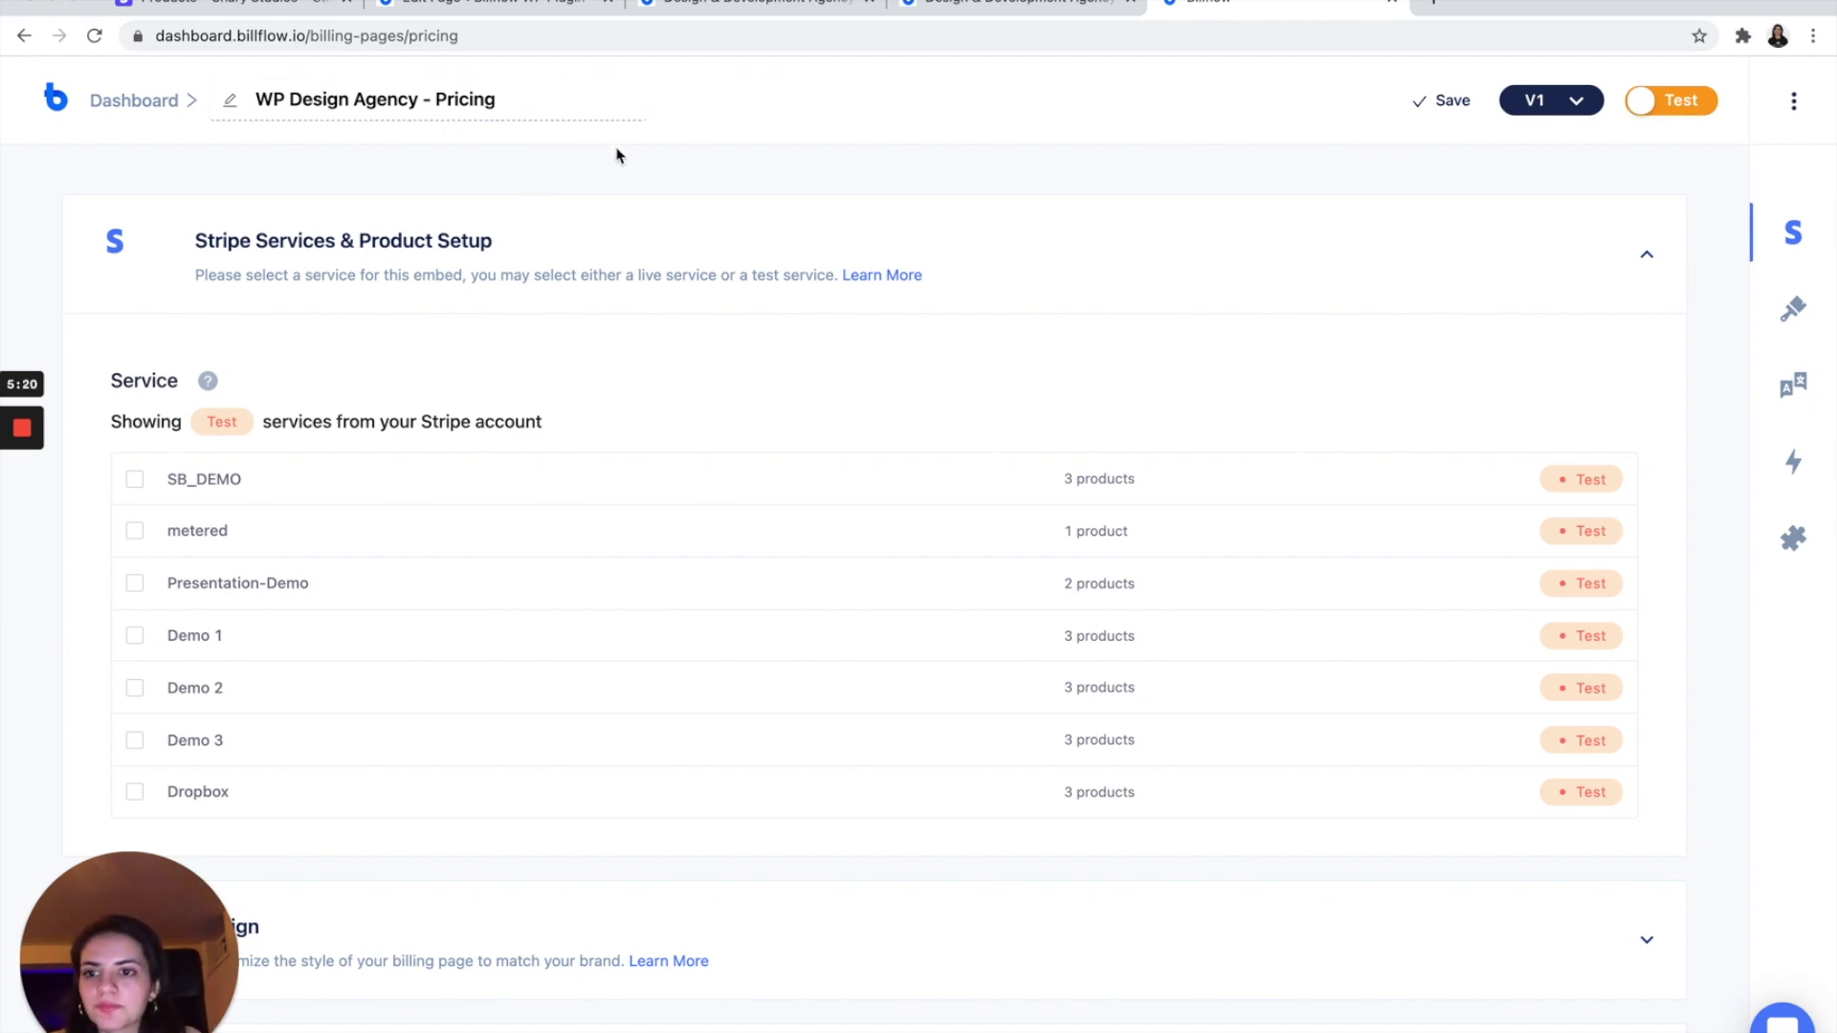
Step: Select the Design Agency test service (3 products) as the page's Stripe service
scroll(636, 193, "down", 3)
scroll(606, 247, "up", 2)
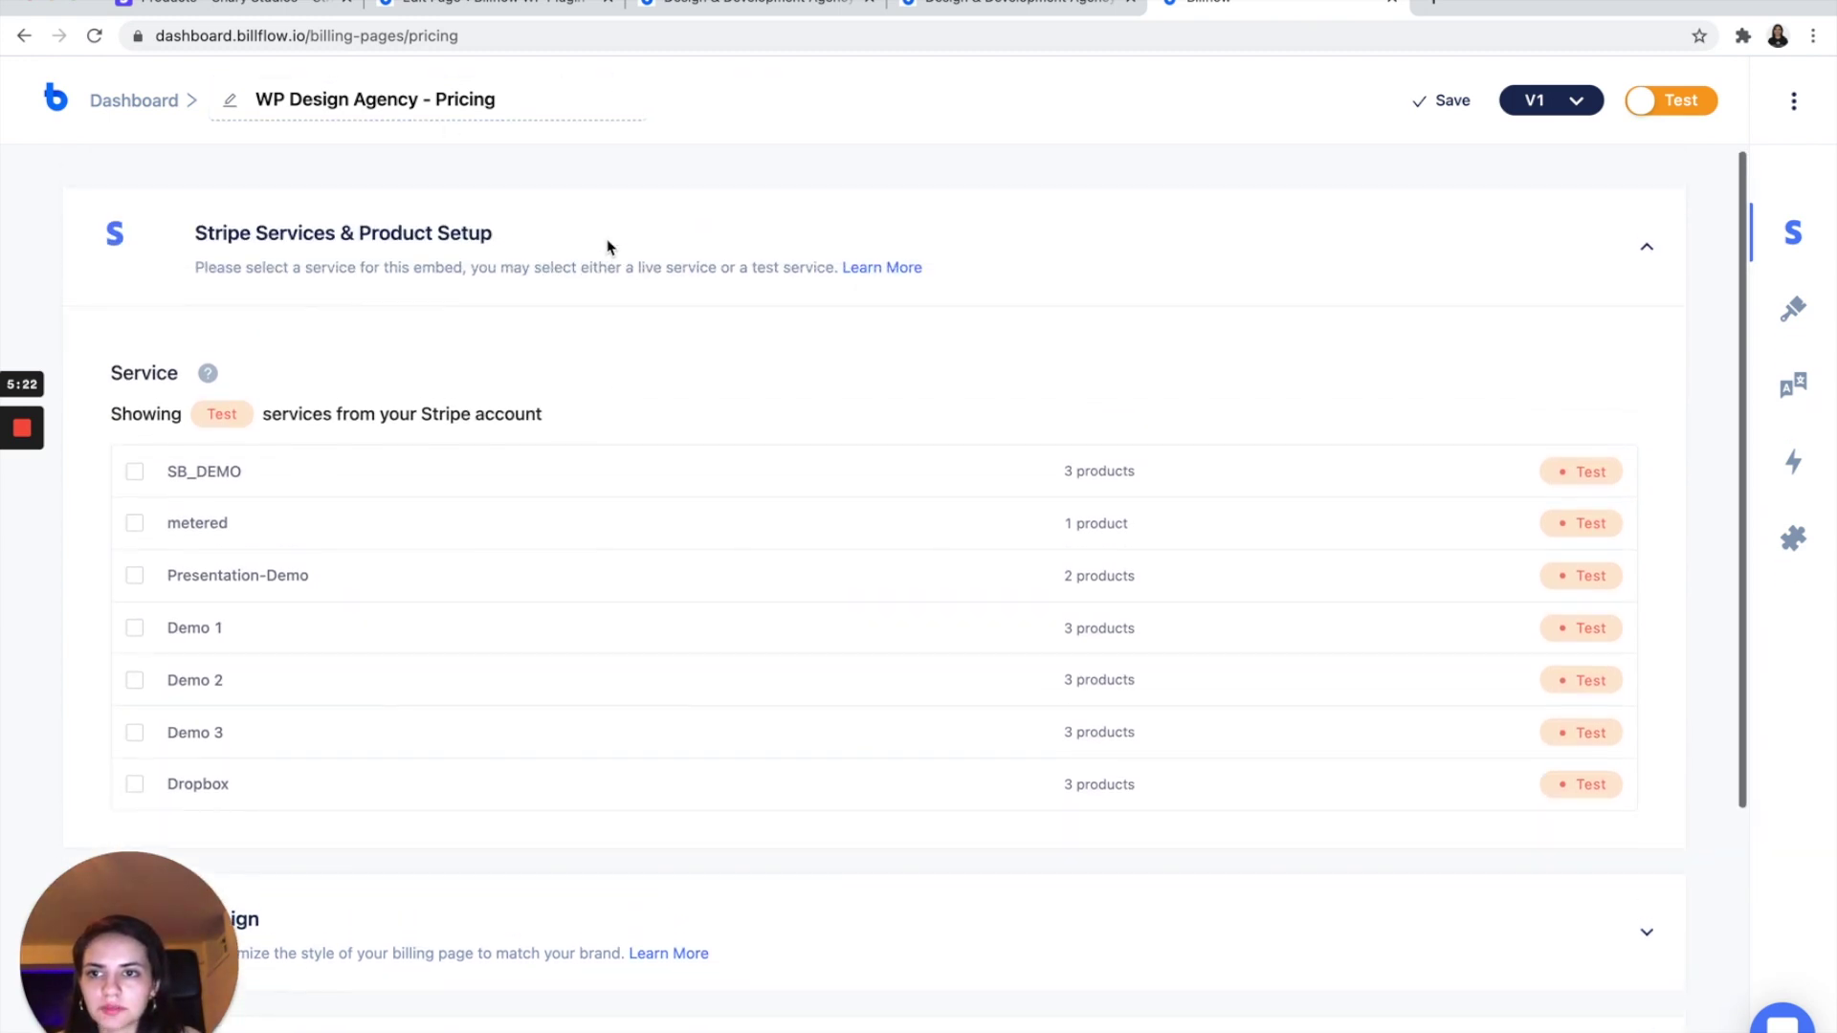
scroll(344, 244, "down", 1)
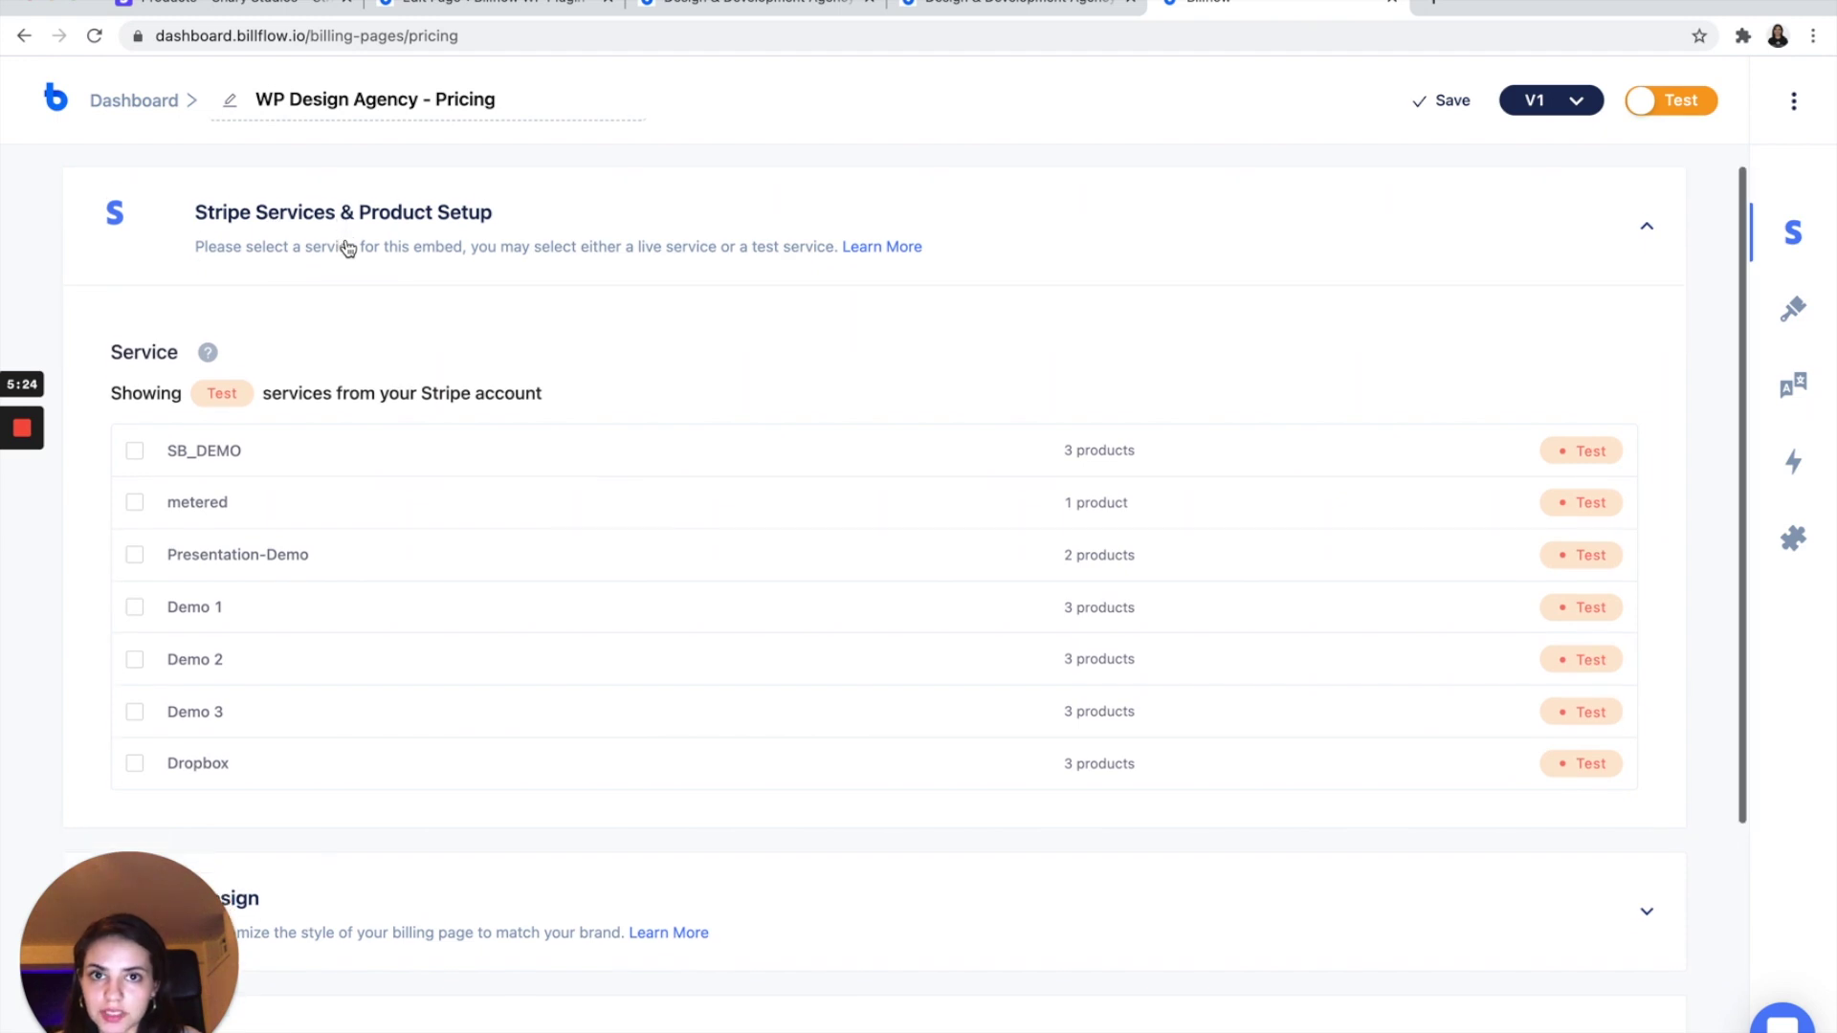
scroll(347, 249, "down", 2)
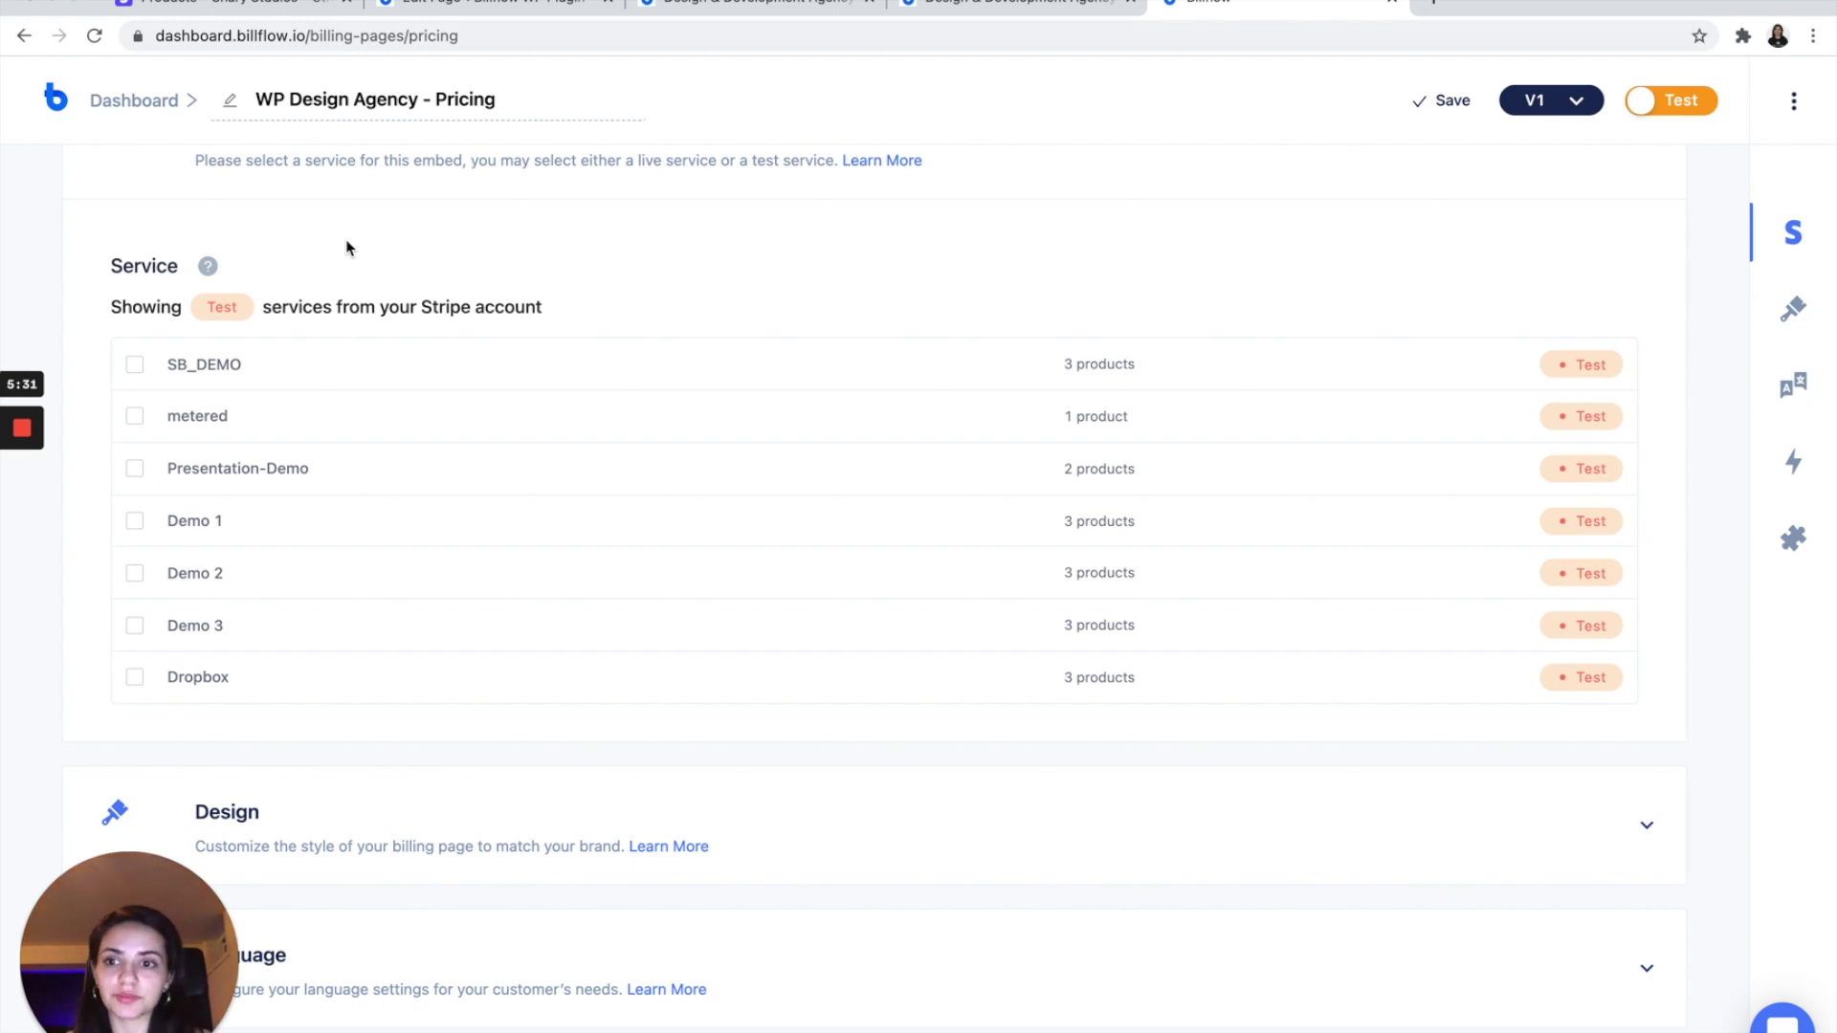
scroll(328, 442, "down", 10)
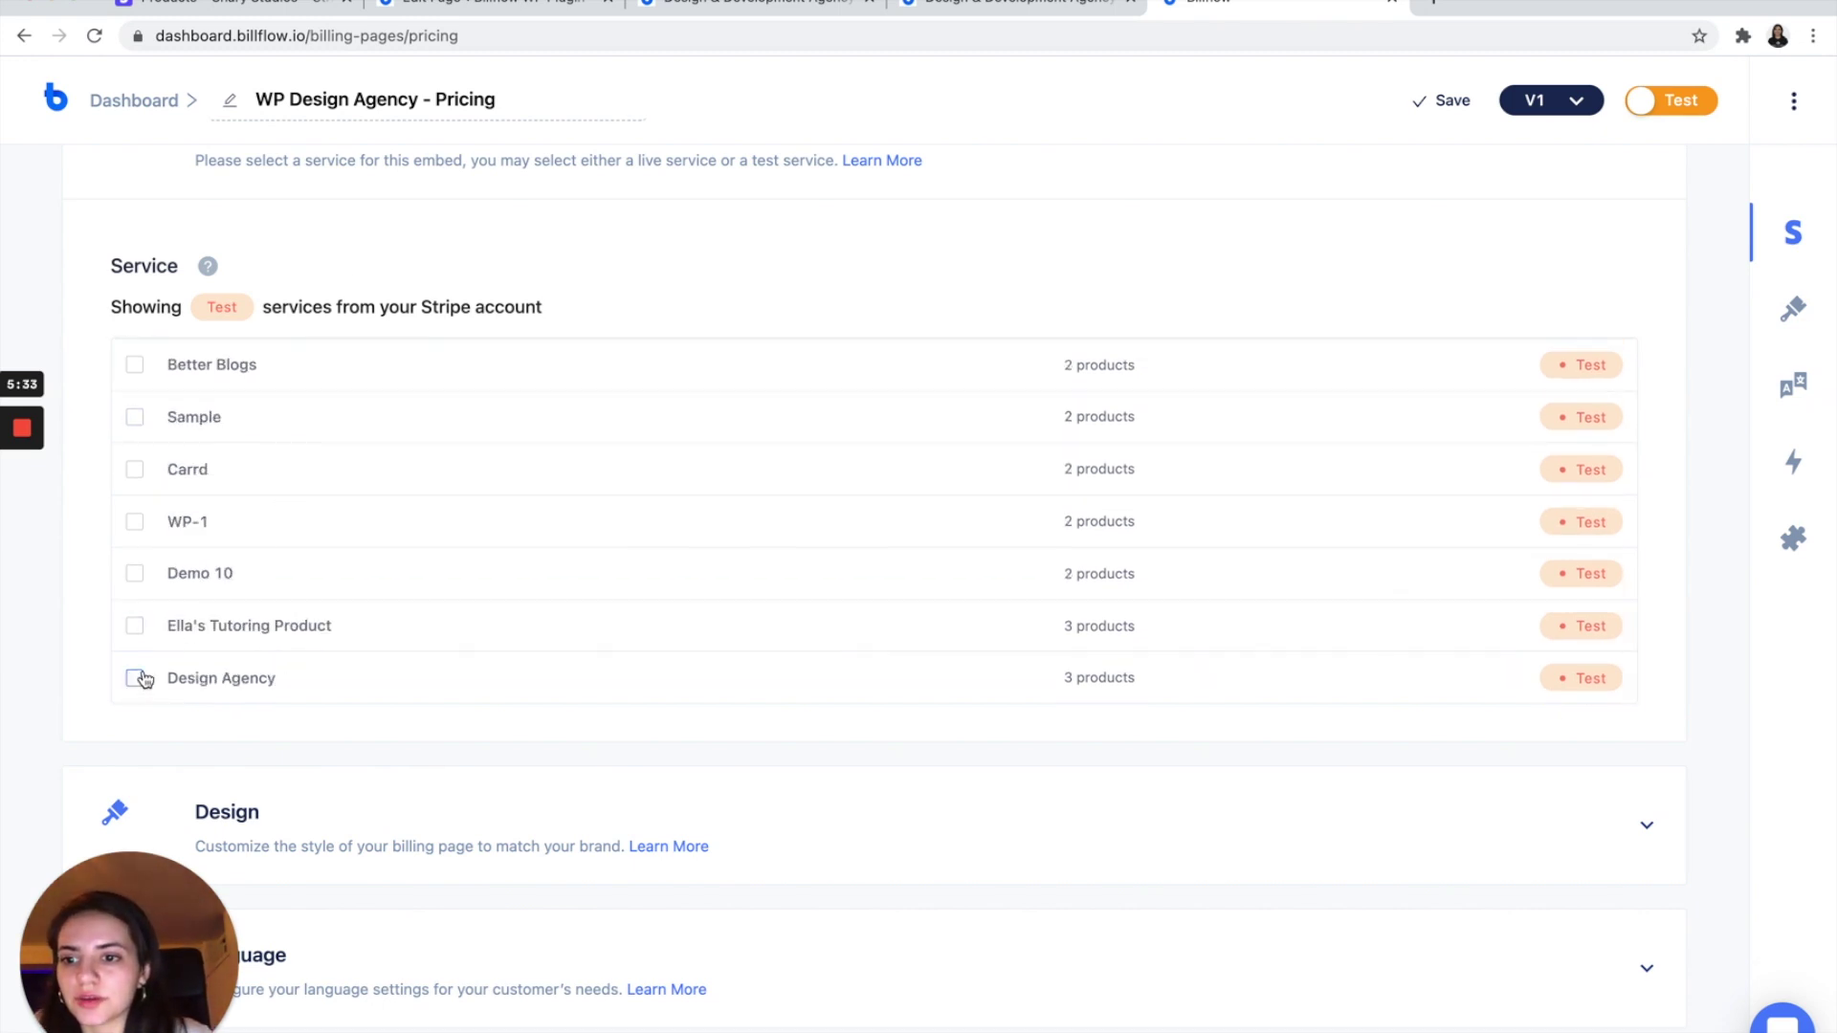
left_click(136, 678)
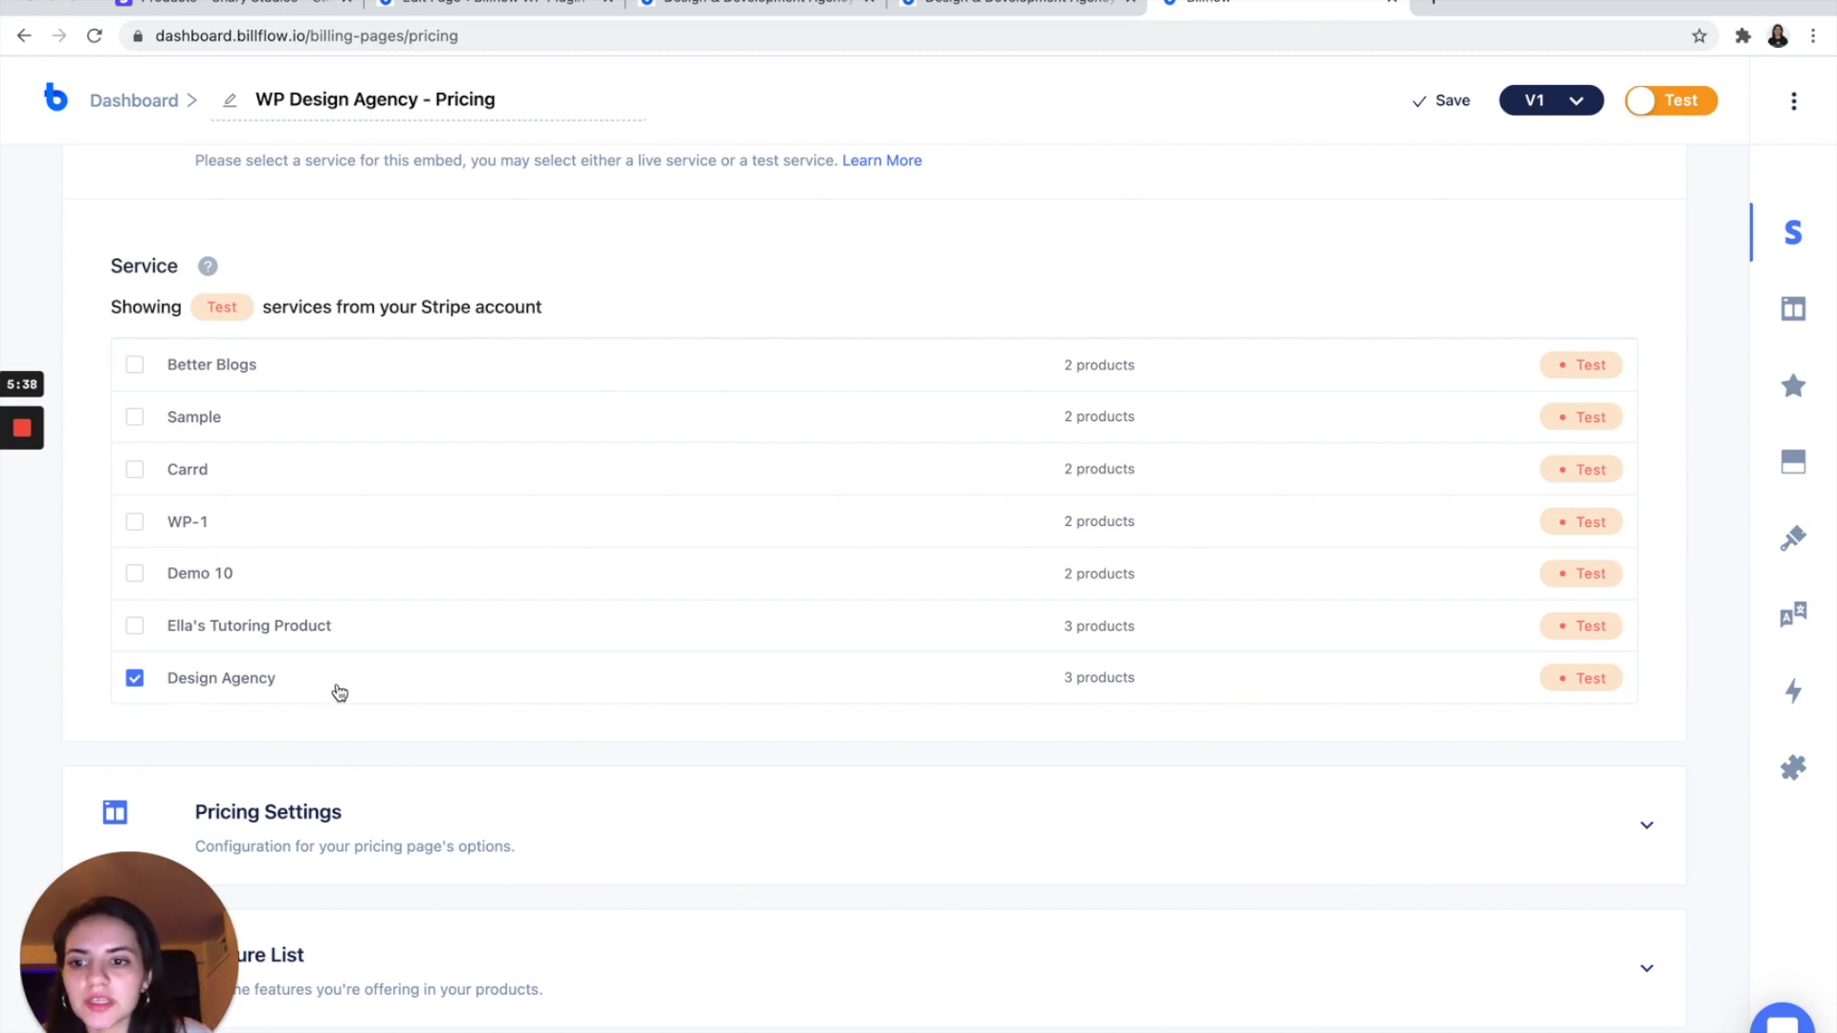
scroll(340, 694, "down", 6)
scroll(358, 585, "up", 3)
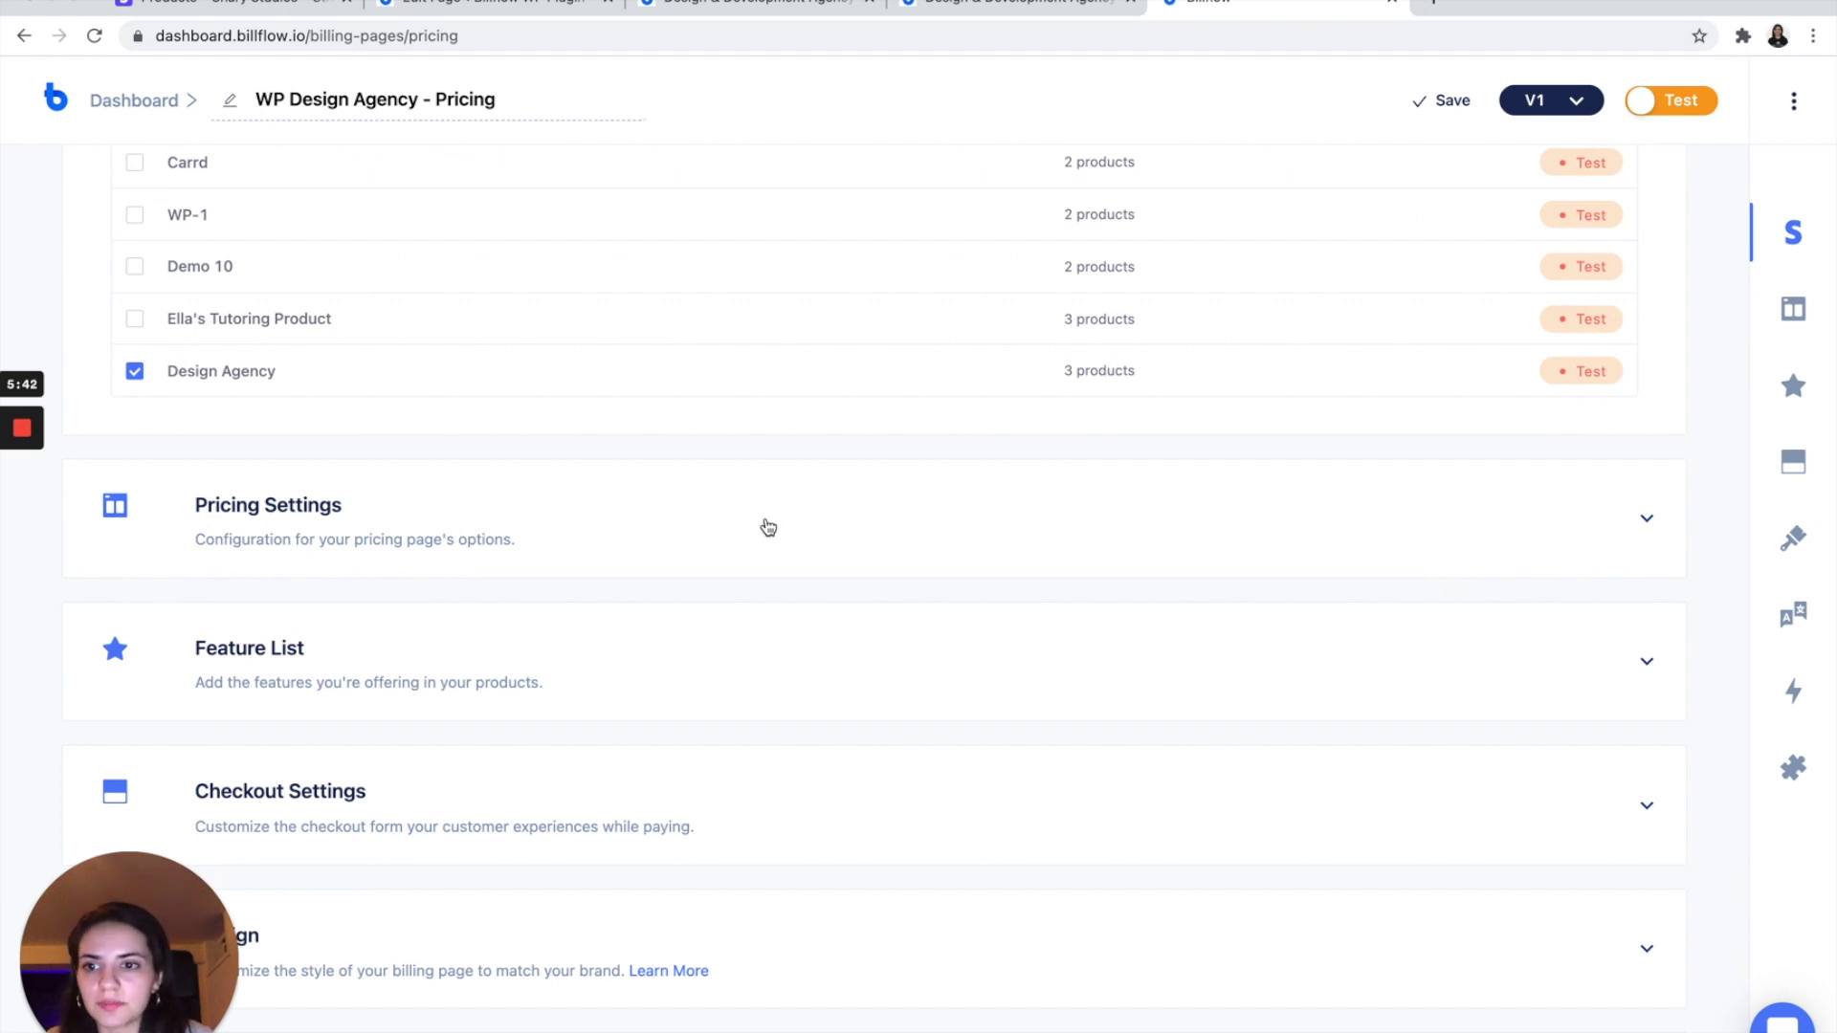
Step: Expand Pricing Settings to show Basic, Premium and Pro at $199, $399 and $899 monthly
left_click(768, 527)
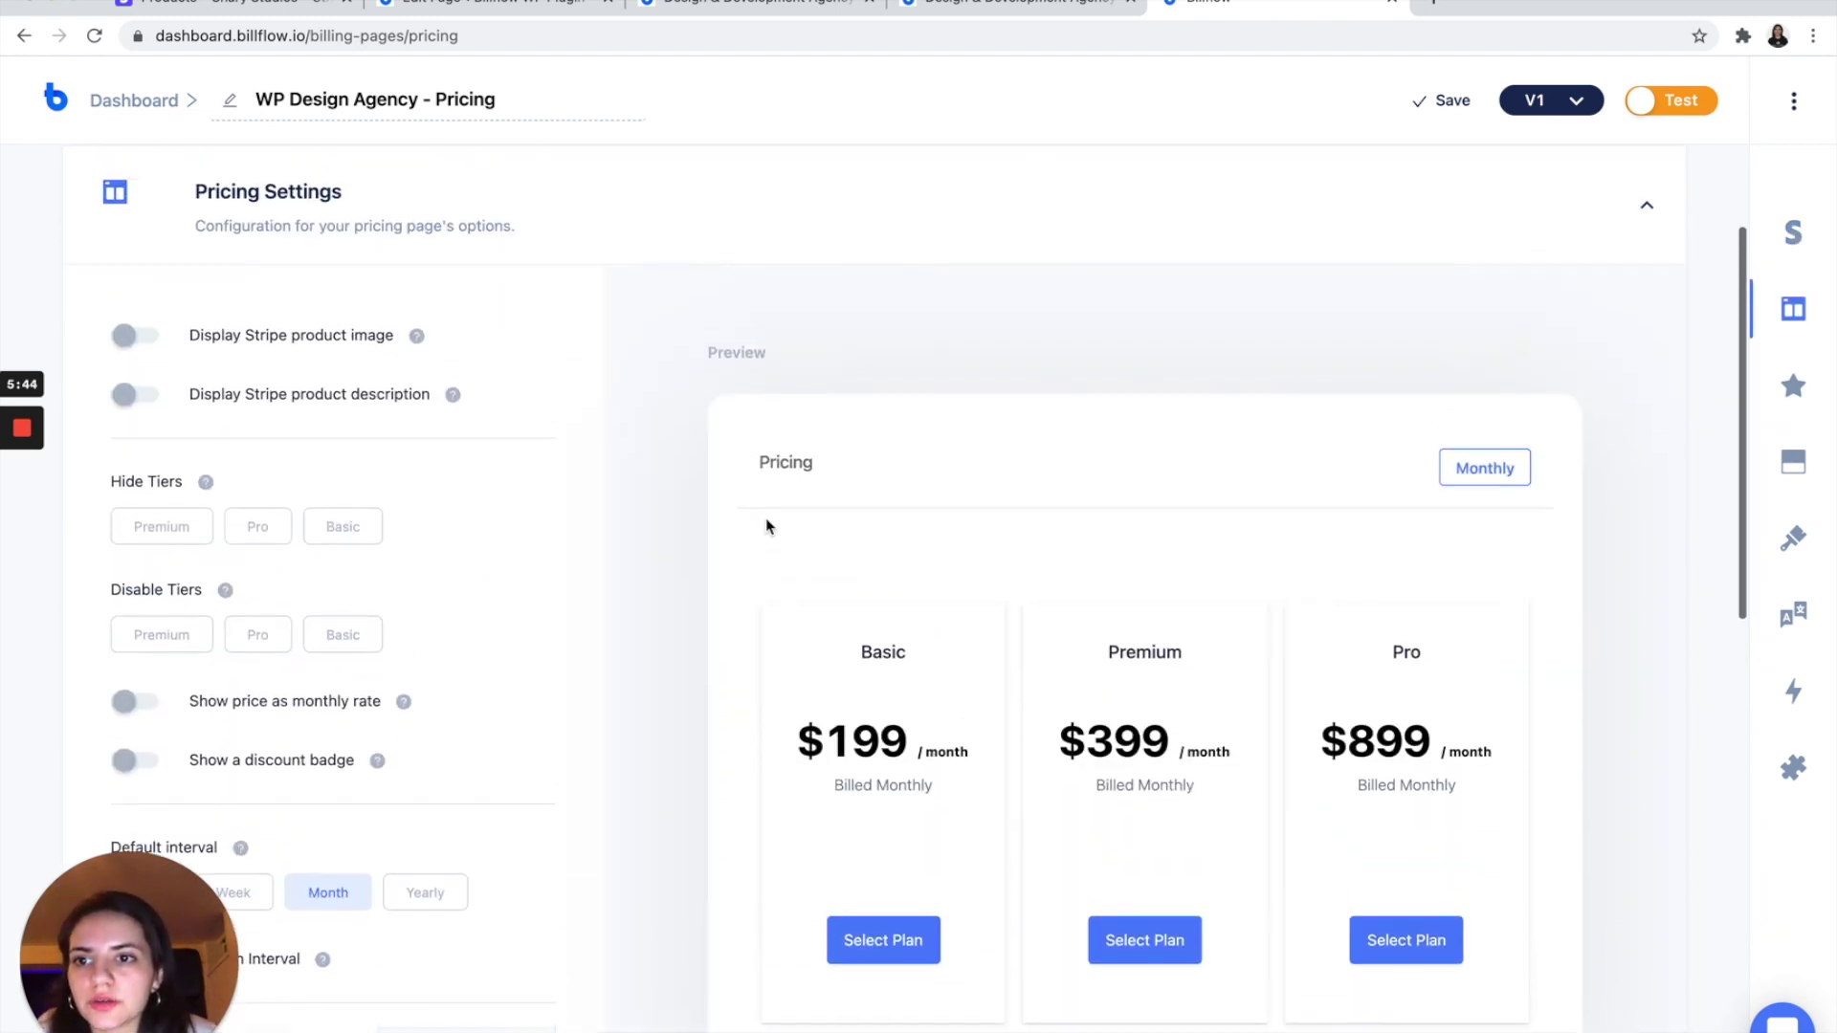
scroll(383, 354, "down", 2)
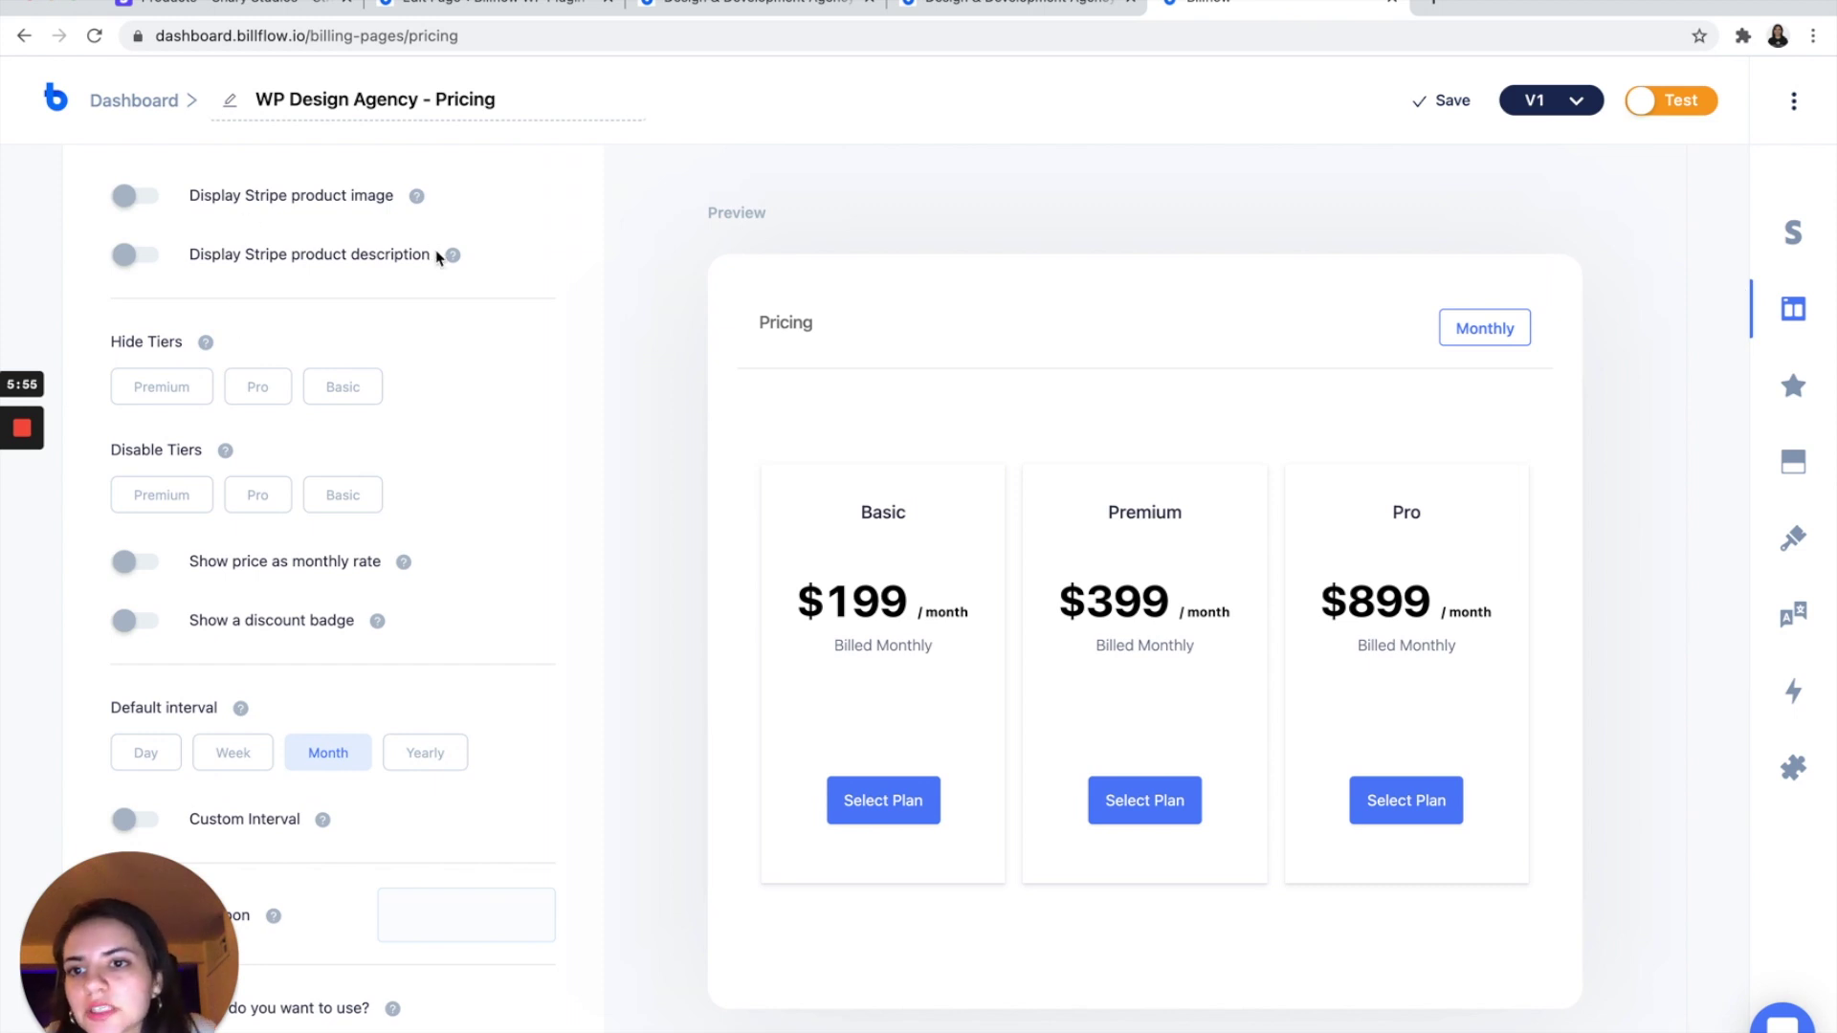
scroll(452, 468, "down", 2)
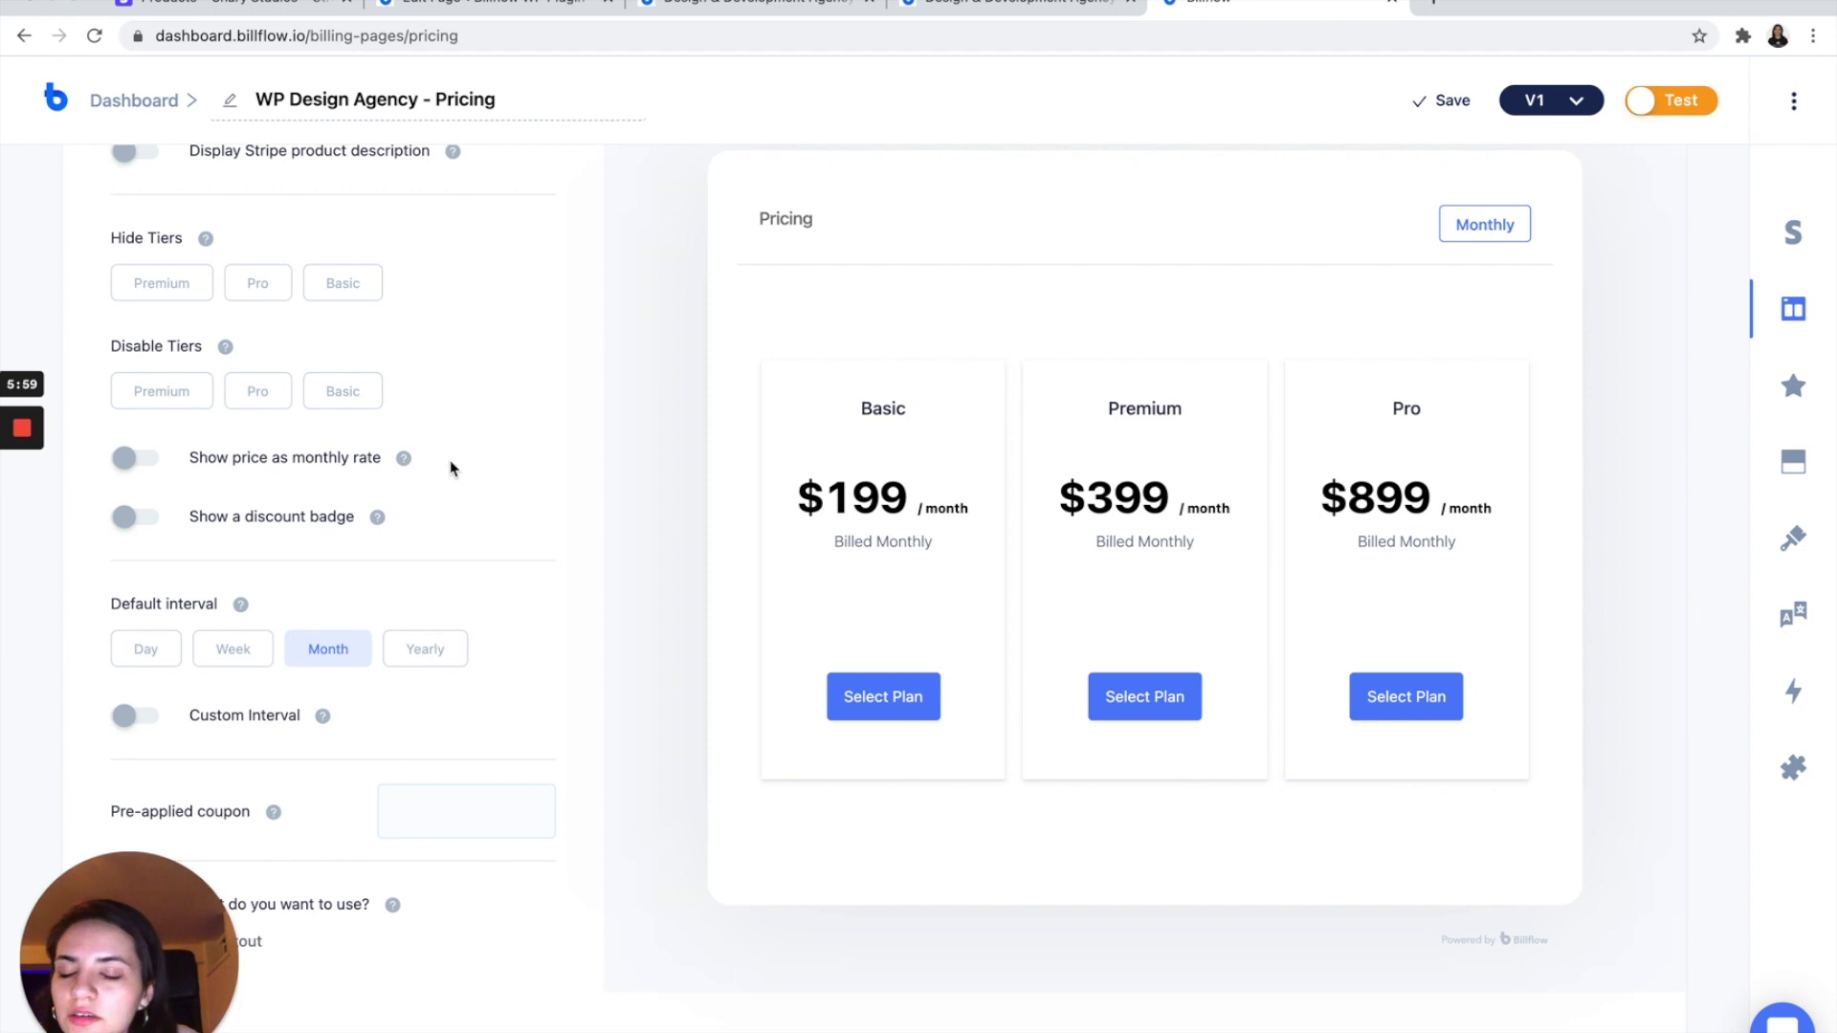
scroll(451, 468, "down", 1)
scroll(443, 354, "down", 4)
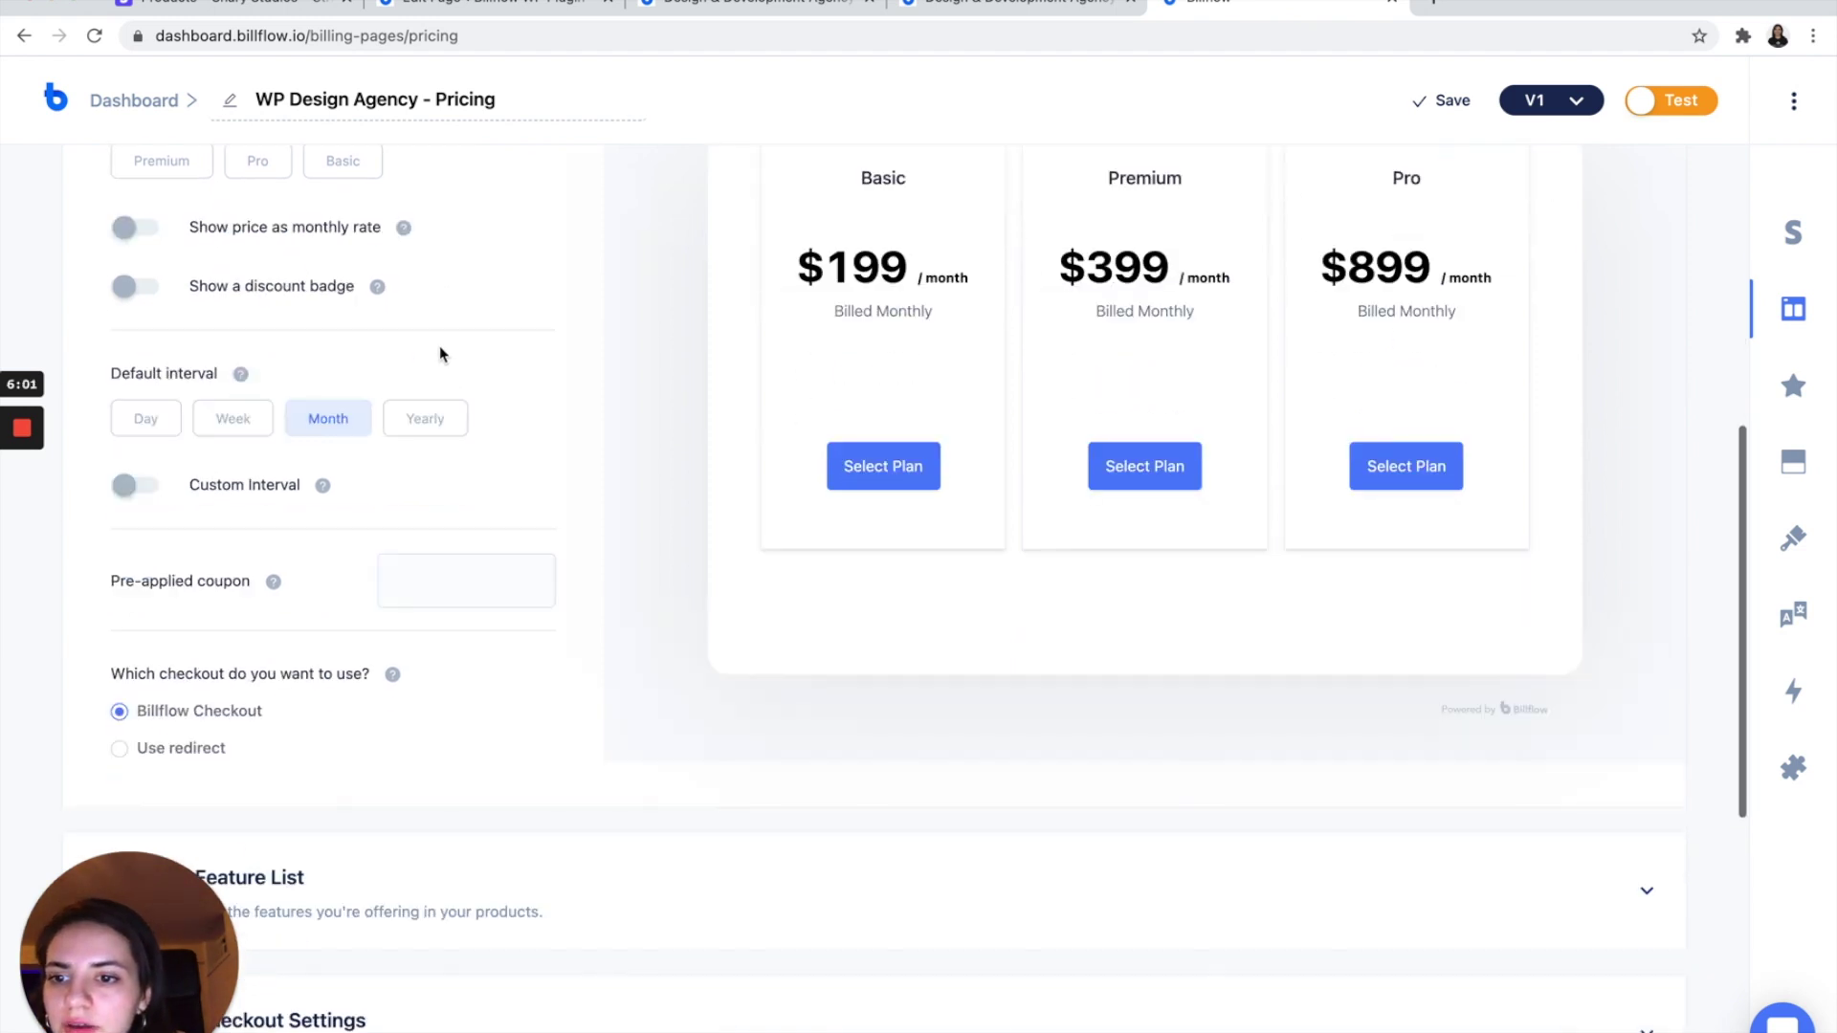
scroll(441, 354, "down", 3)
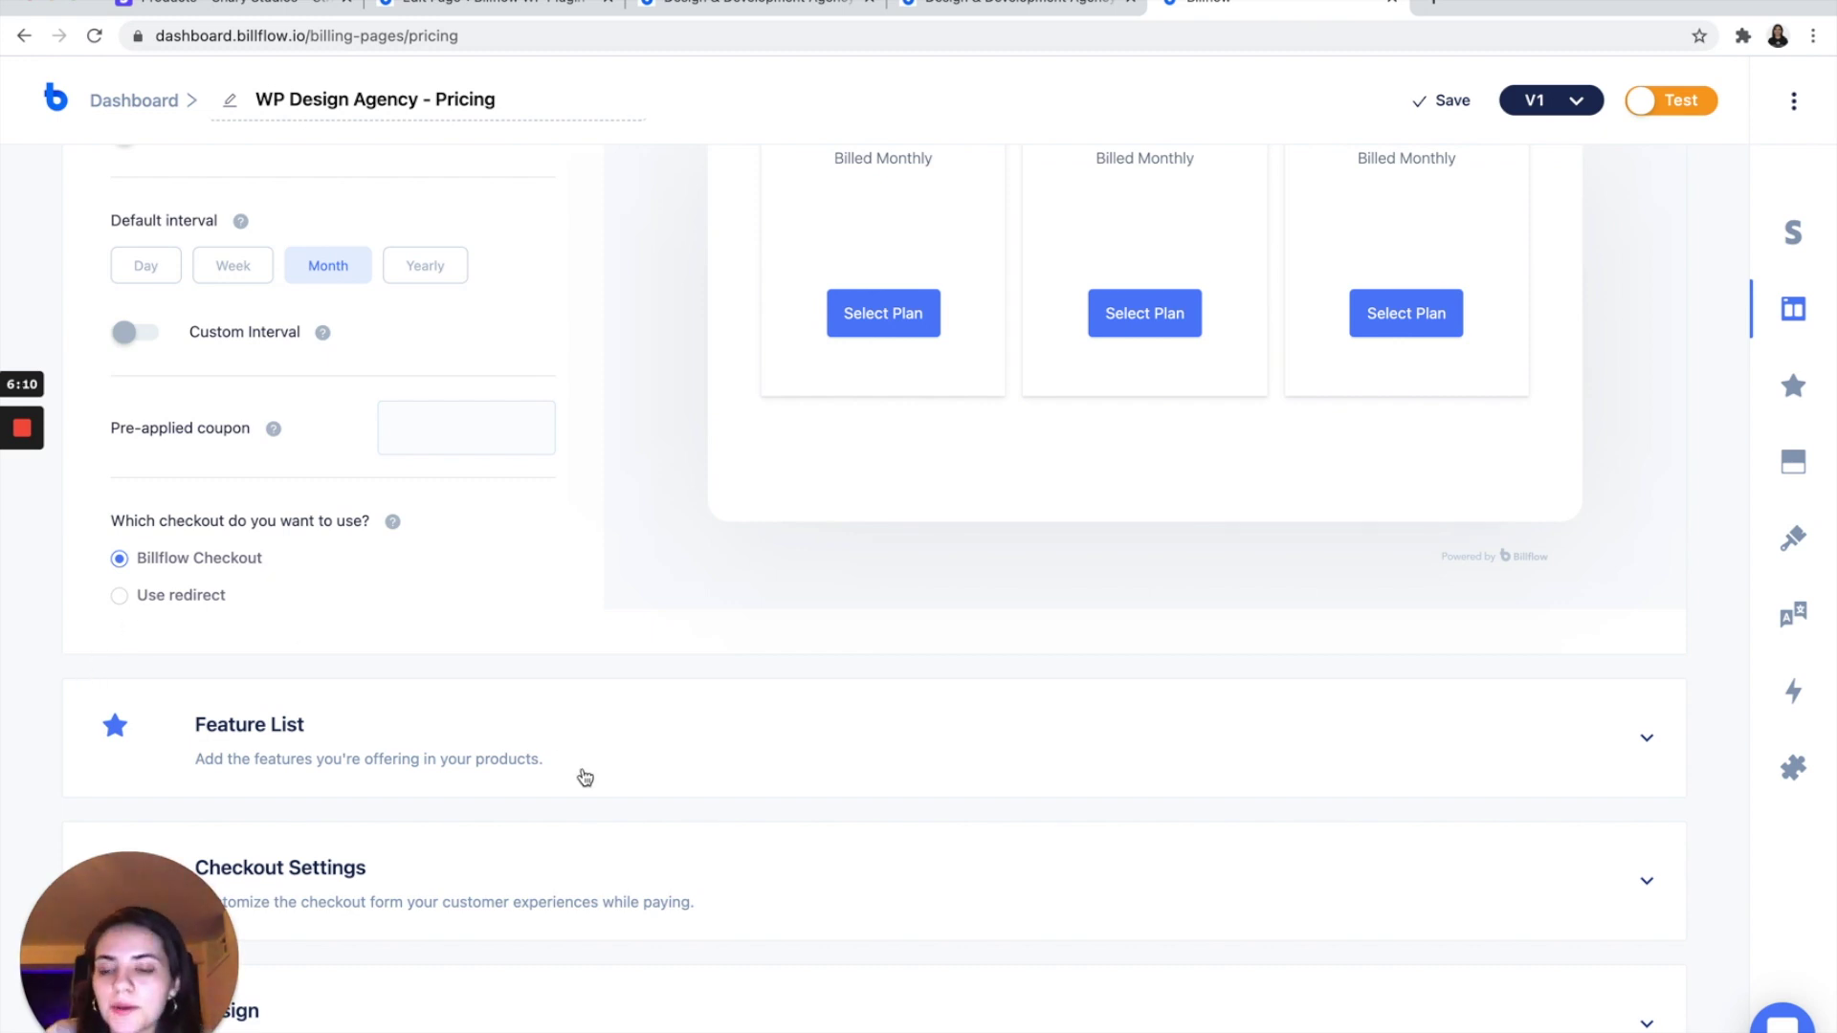
Step: Expand the per-tier Feature List, then collapse it again
left_click(587, 721)
scroll(520, 422, "up", 3)
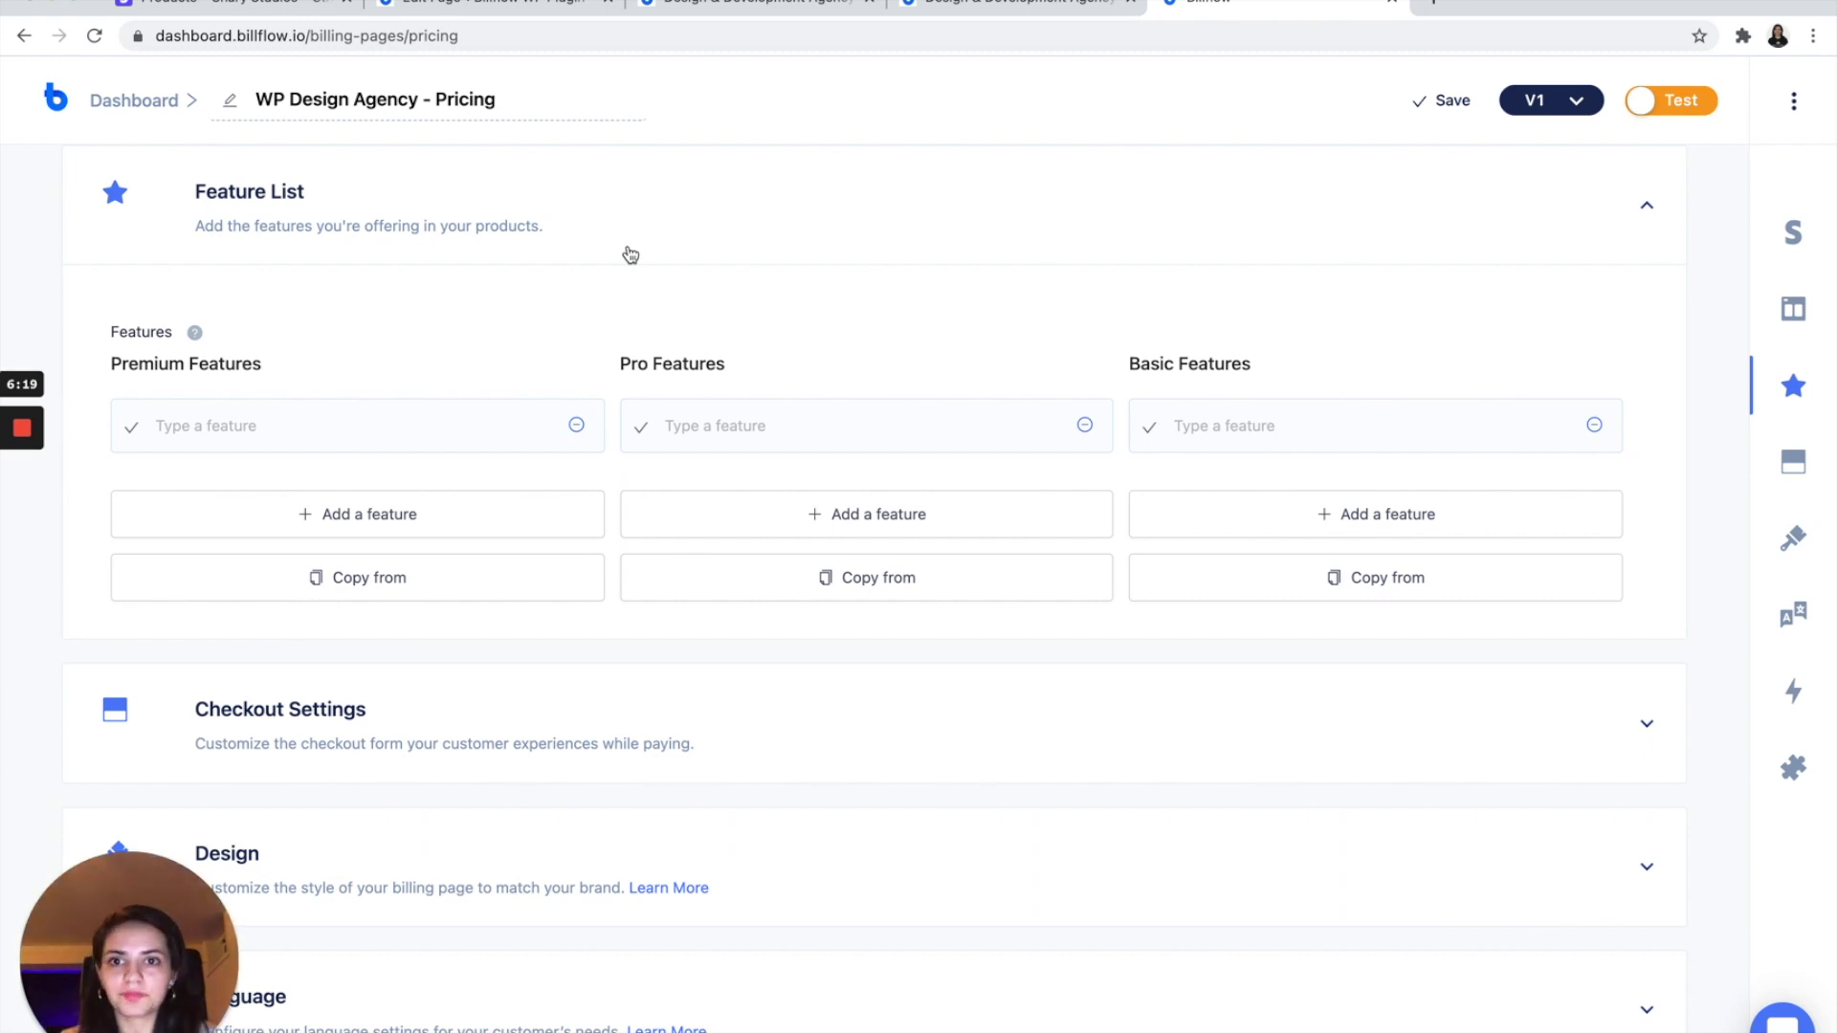
left_click(630, 254)
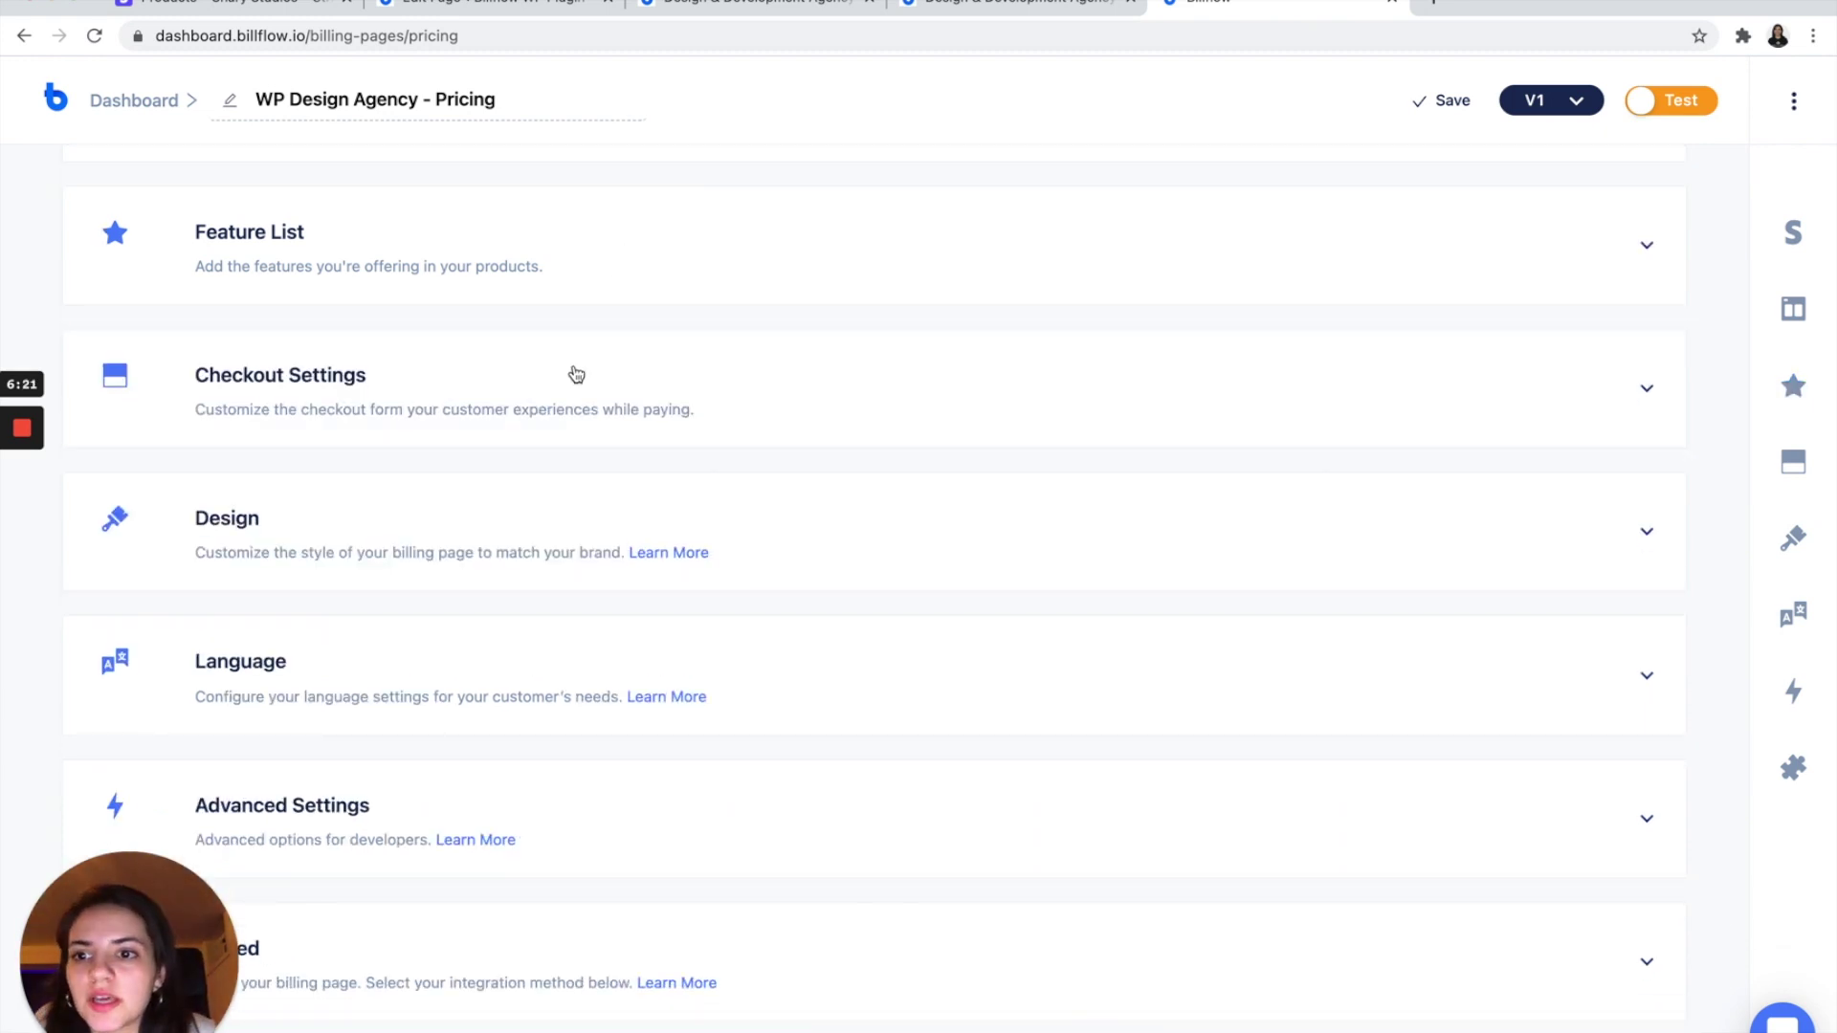
Step: In Checkout Settings, add a password field and require a card at signup
left_click(575, 375)
scroll(576, 374, "down", 3)
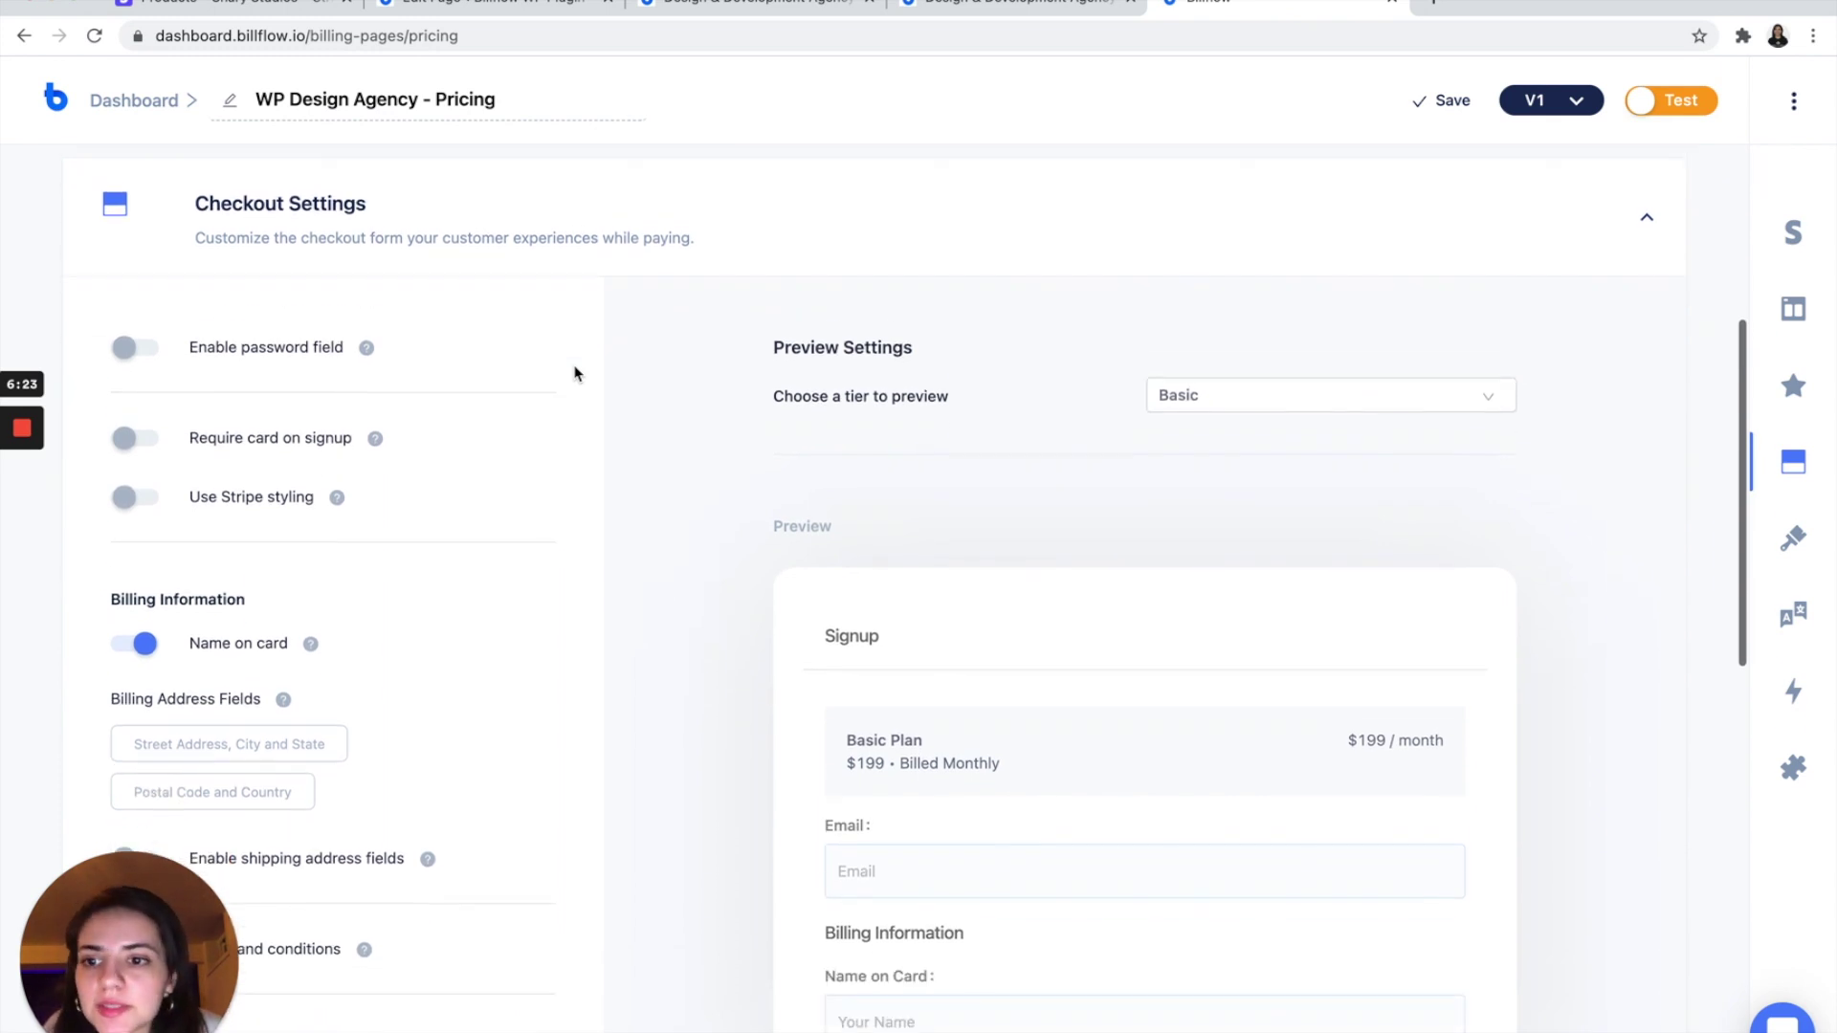
left_click(132, 326)
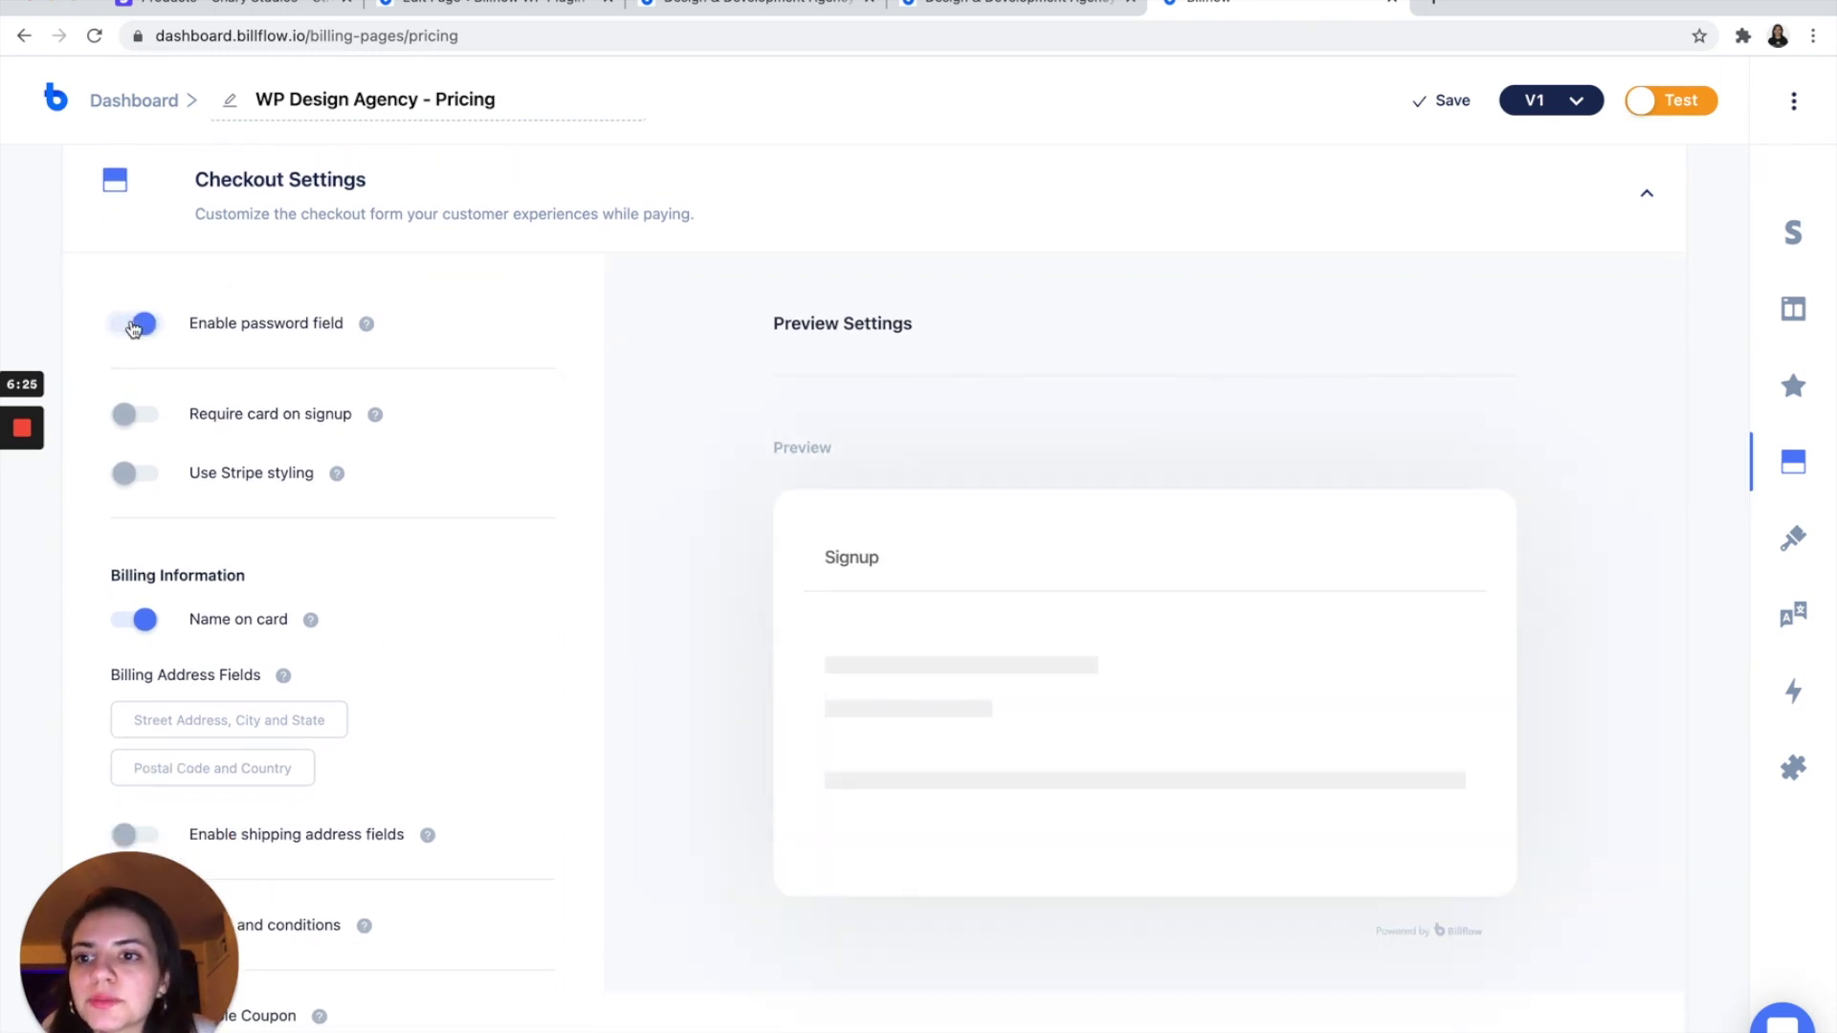
scroll(635, 365, "down", 1)
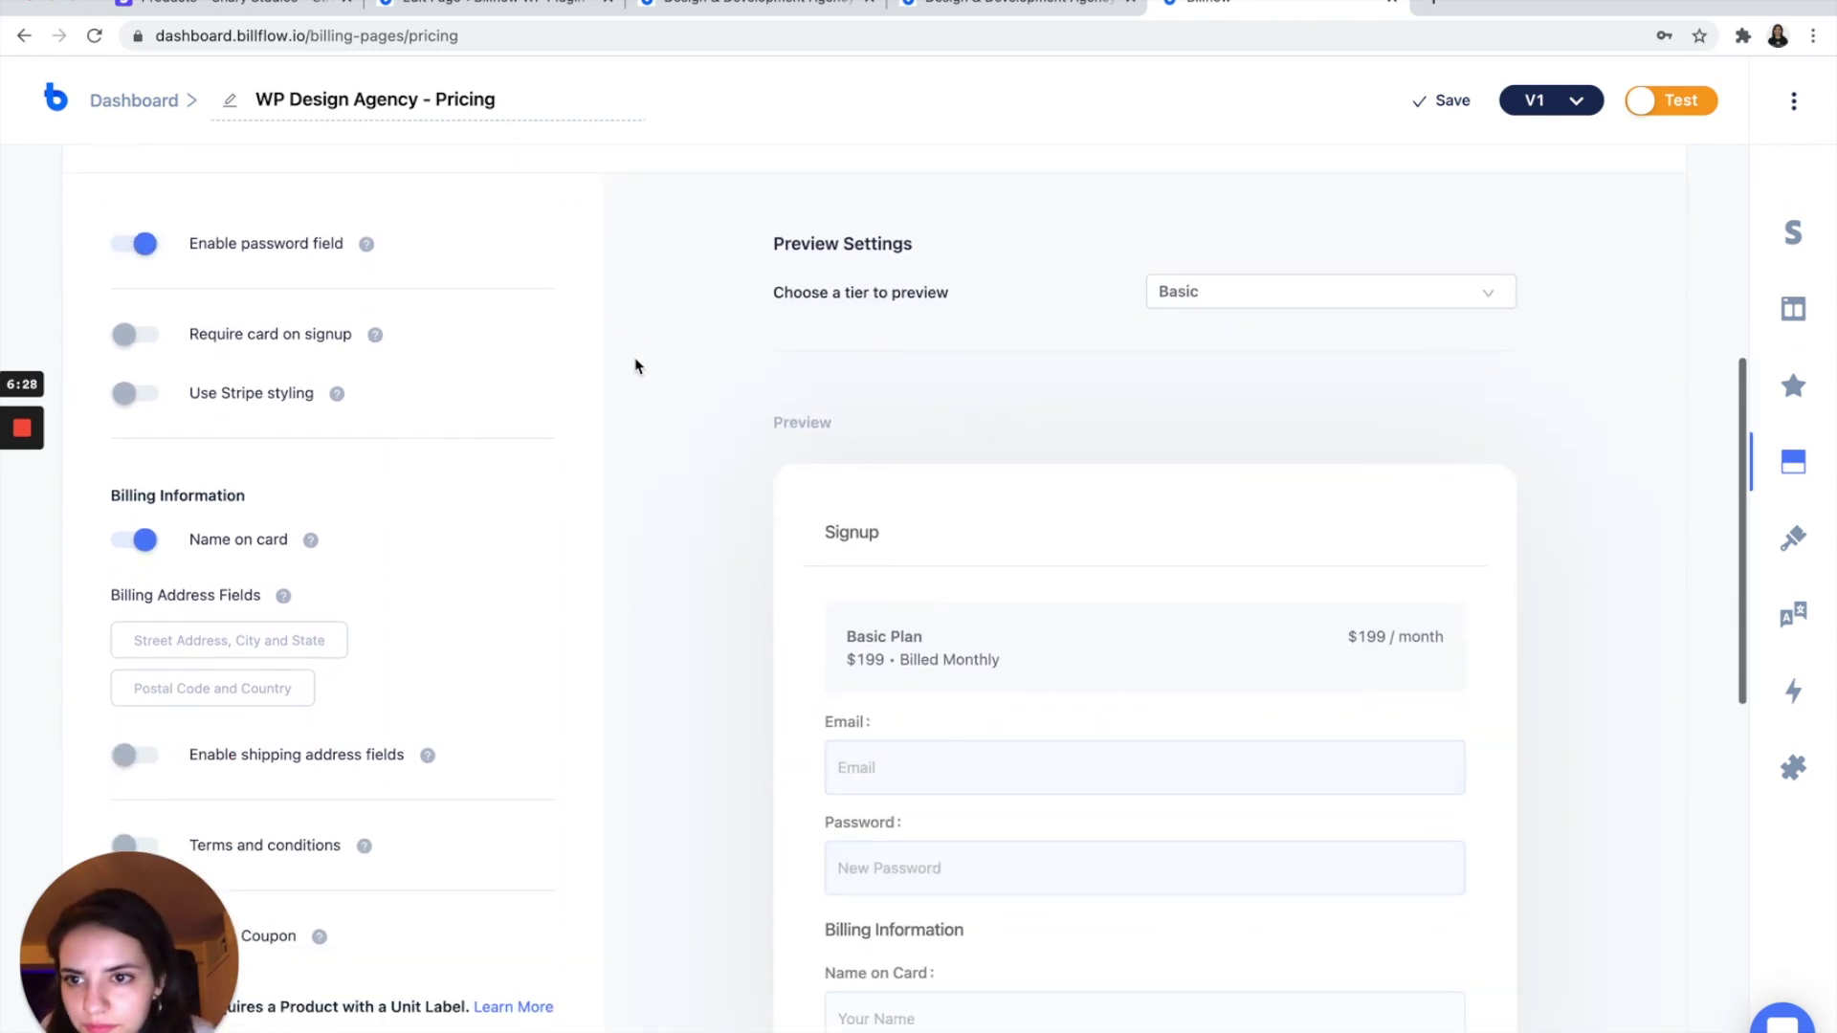
left_click(123, 335)
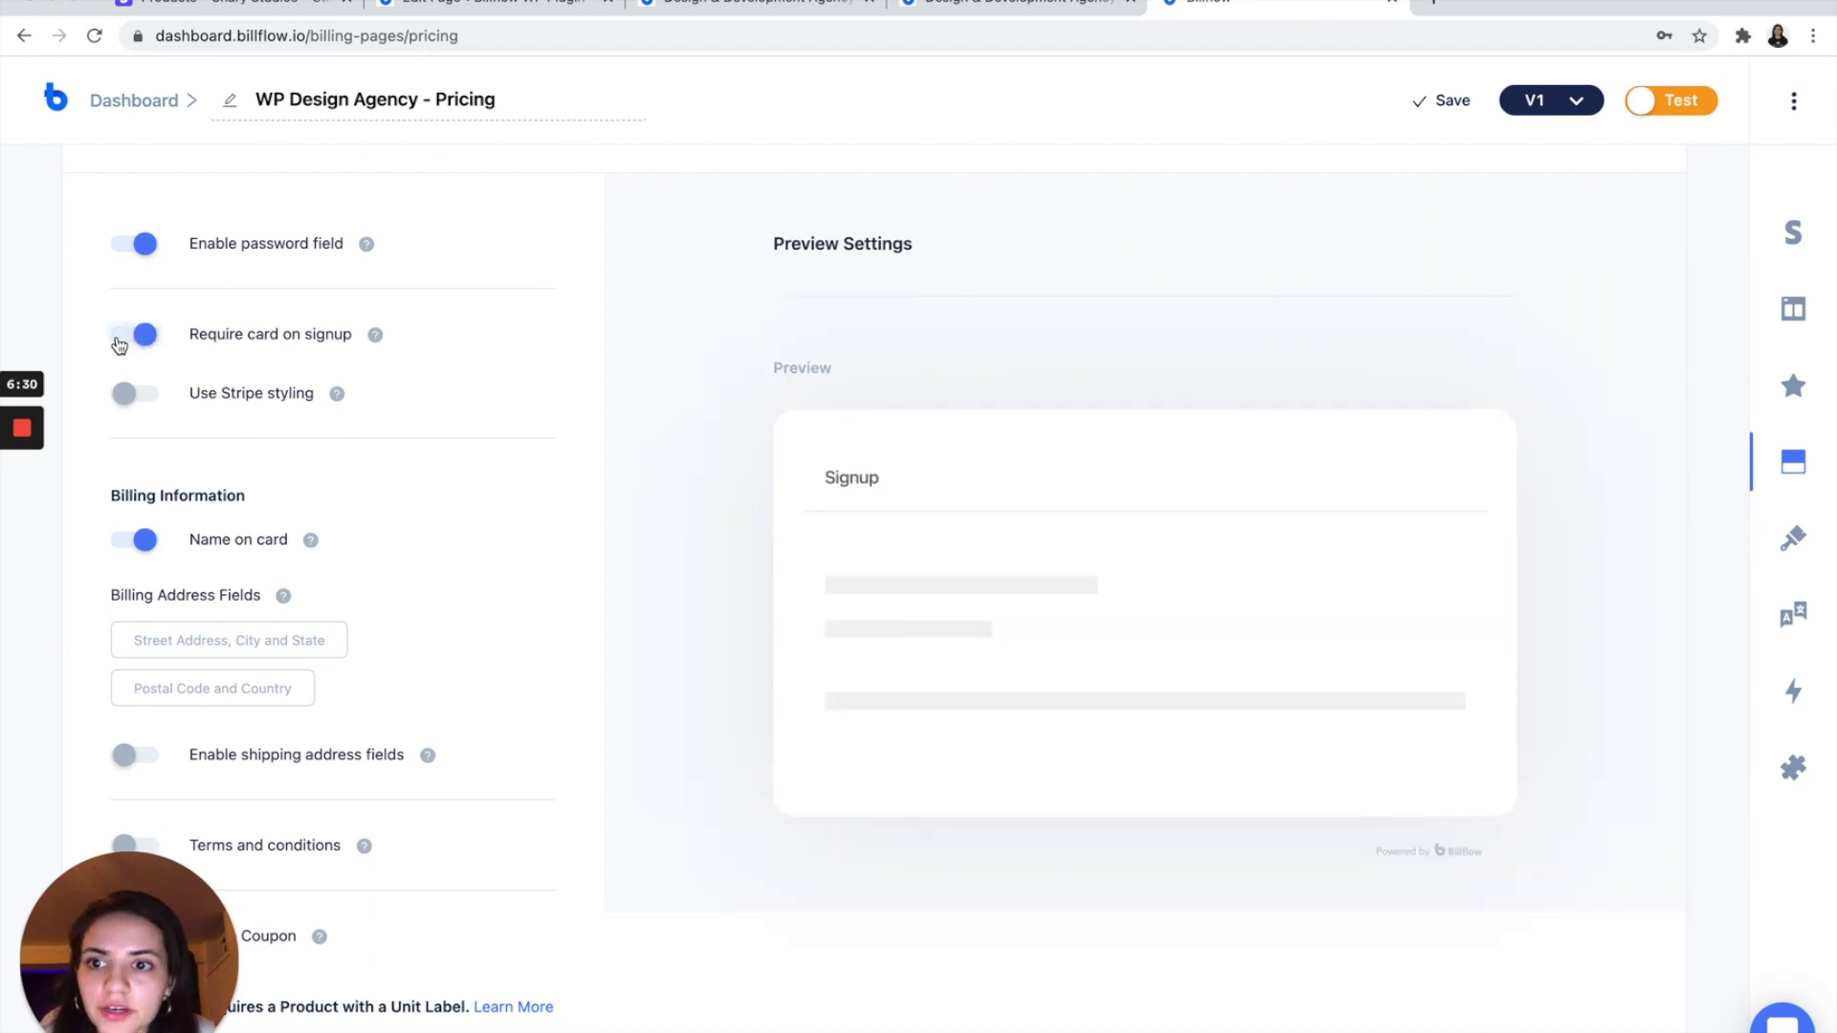
Step: Enable showing the total price in checkout and redirecting to a link afterward
scroll(524, 369, "down", 1)
scroll(524, 369, "down", 7)
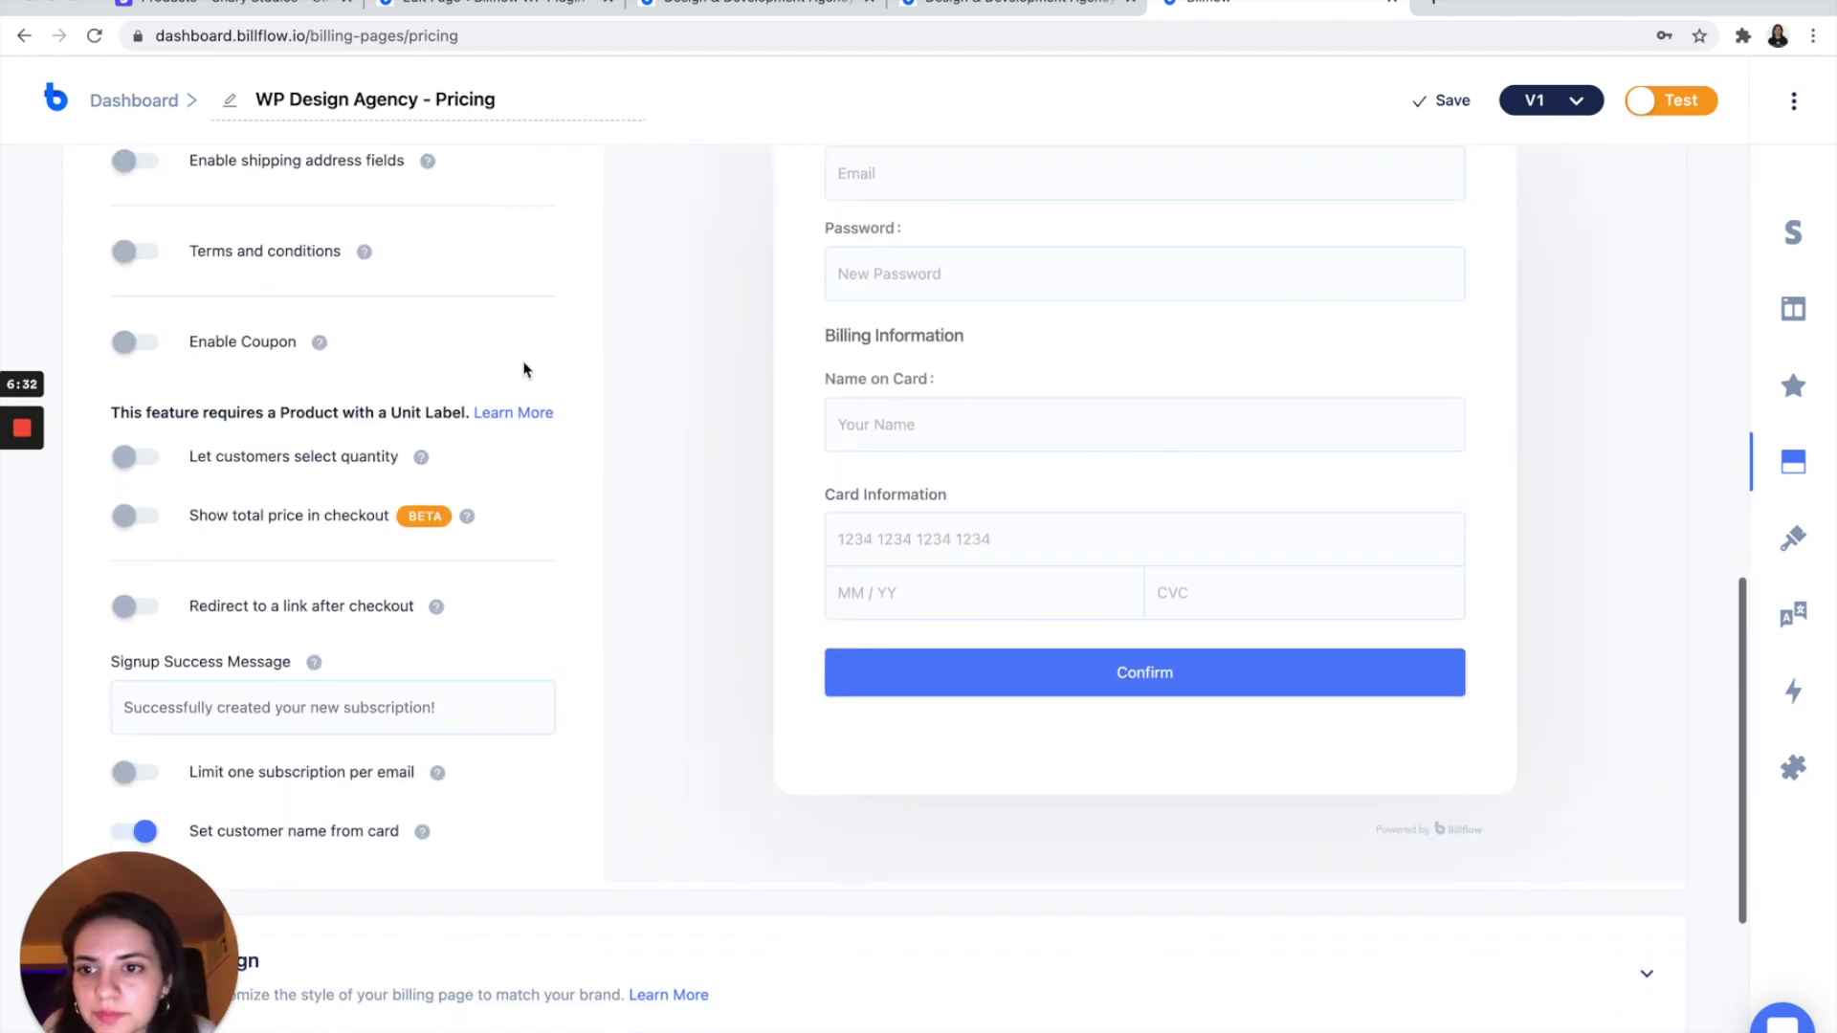
scroll(524, 369, "down", 1)
scroll(524, 369, "down", 1)
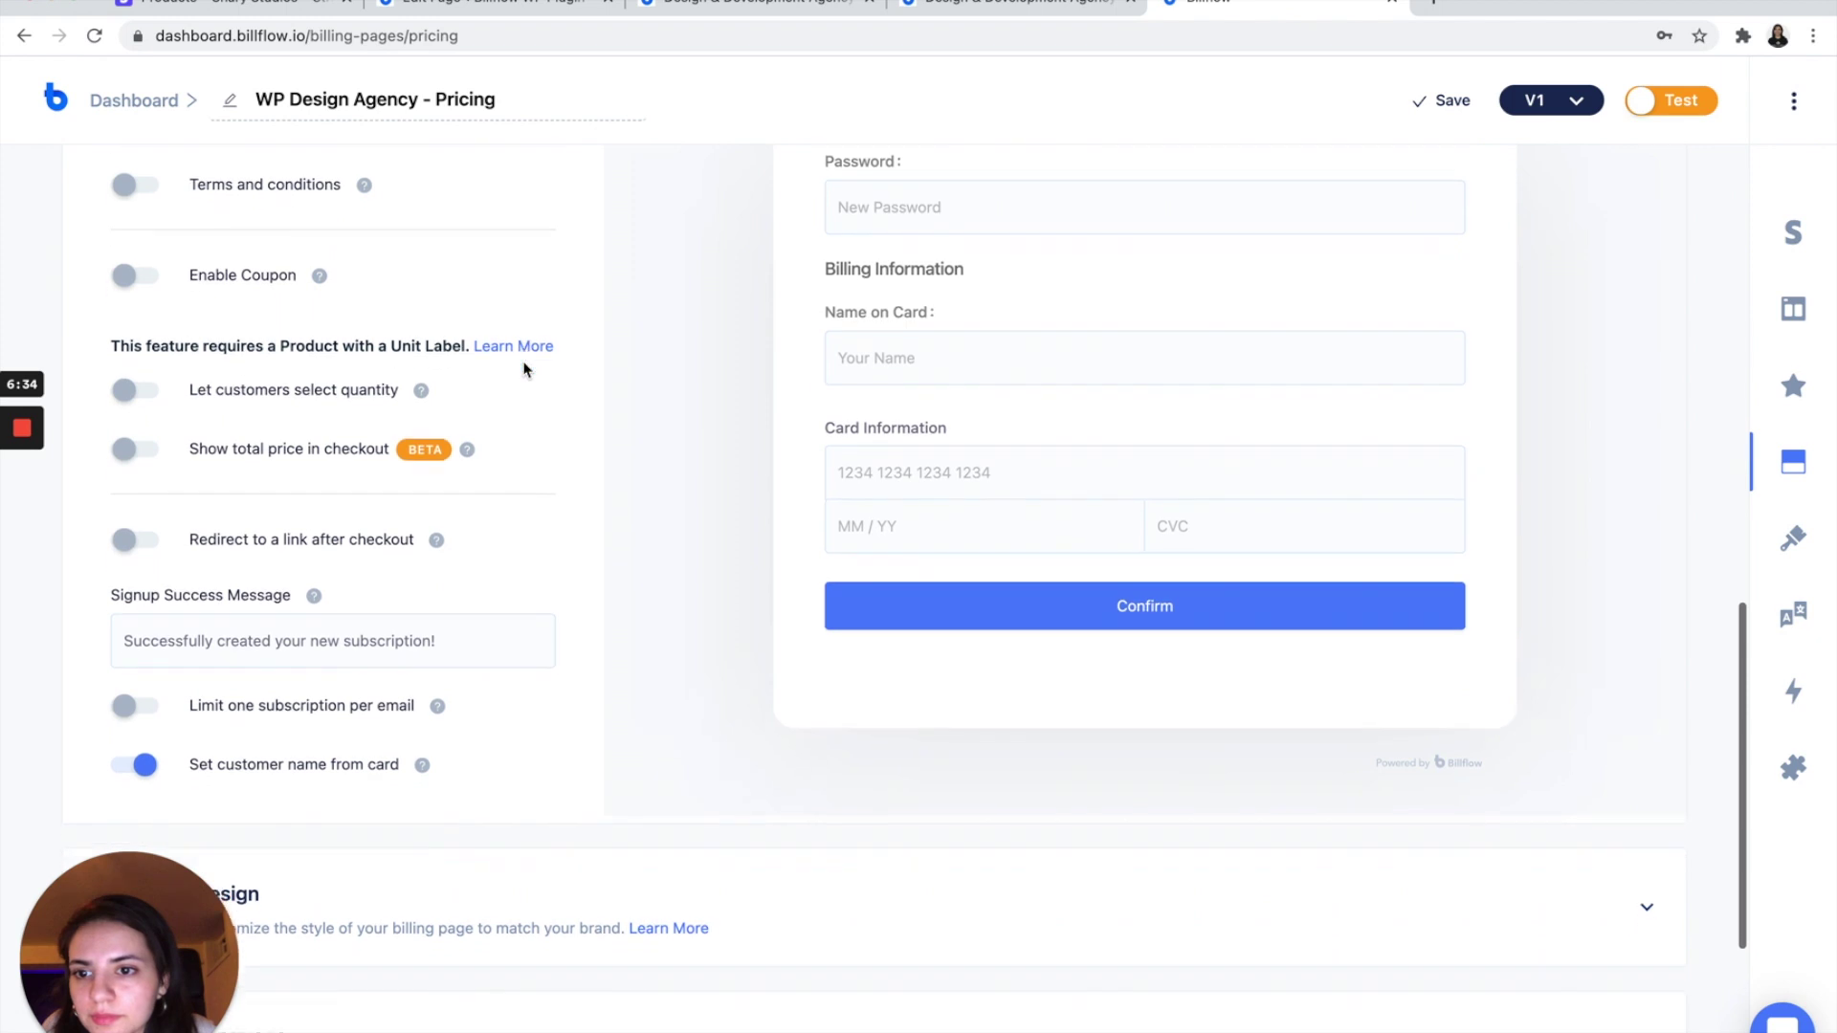
left_click(123, 436)
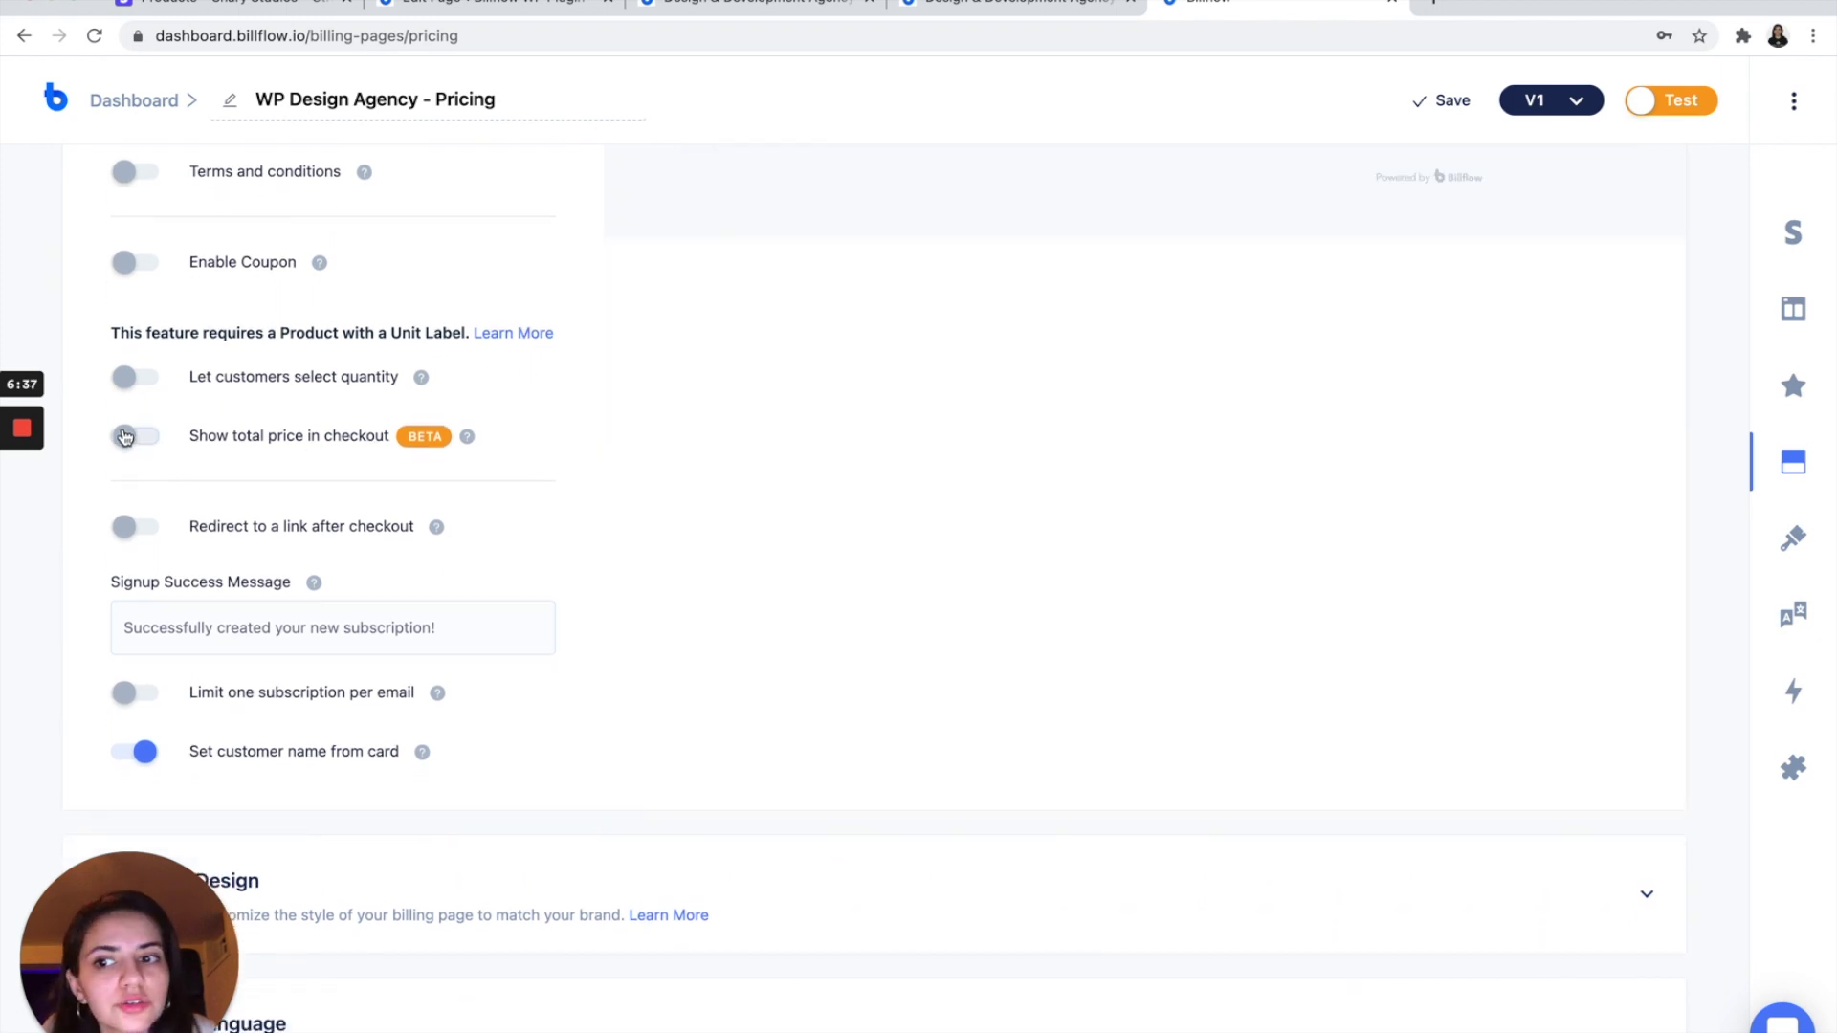
scroll(123, 436, "up", 5)
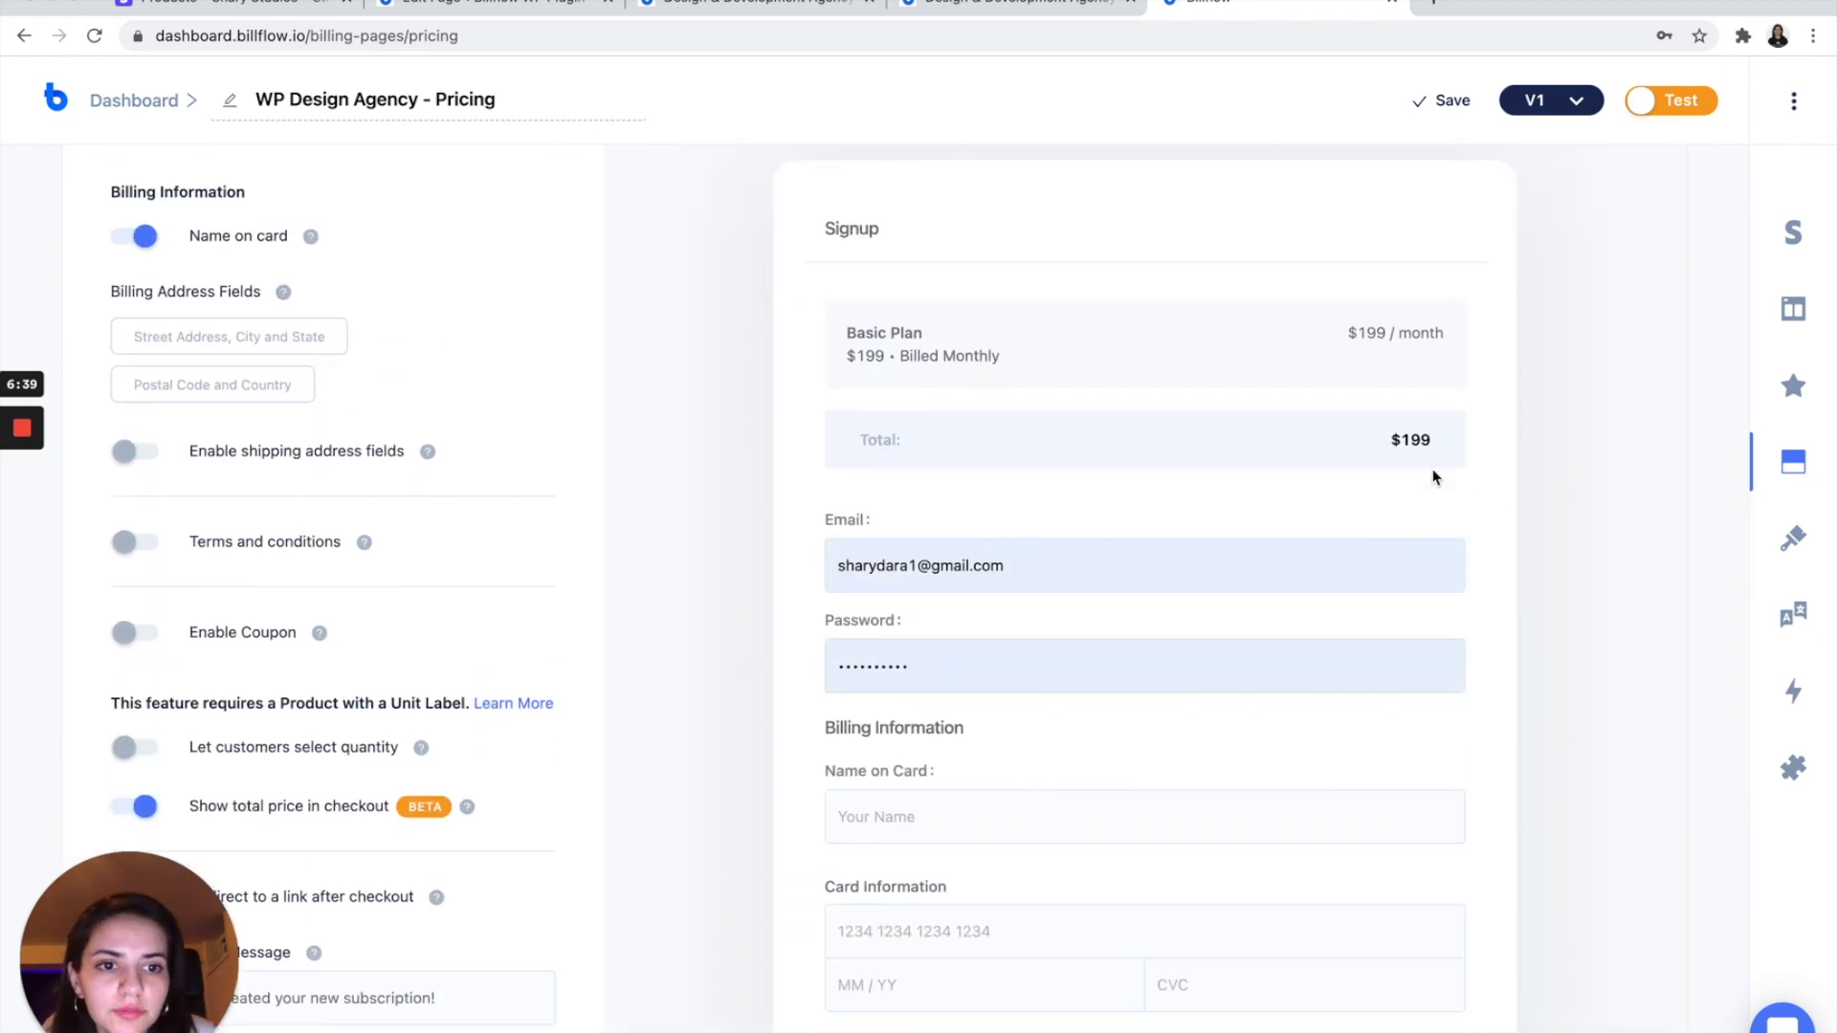
scroll(421, 612, "down", 9)
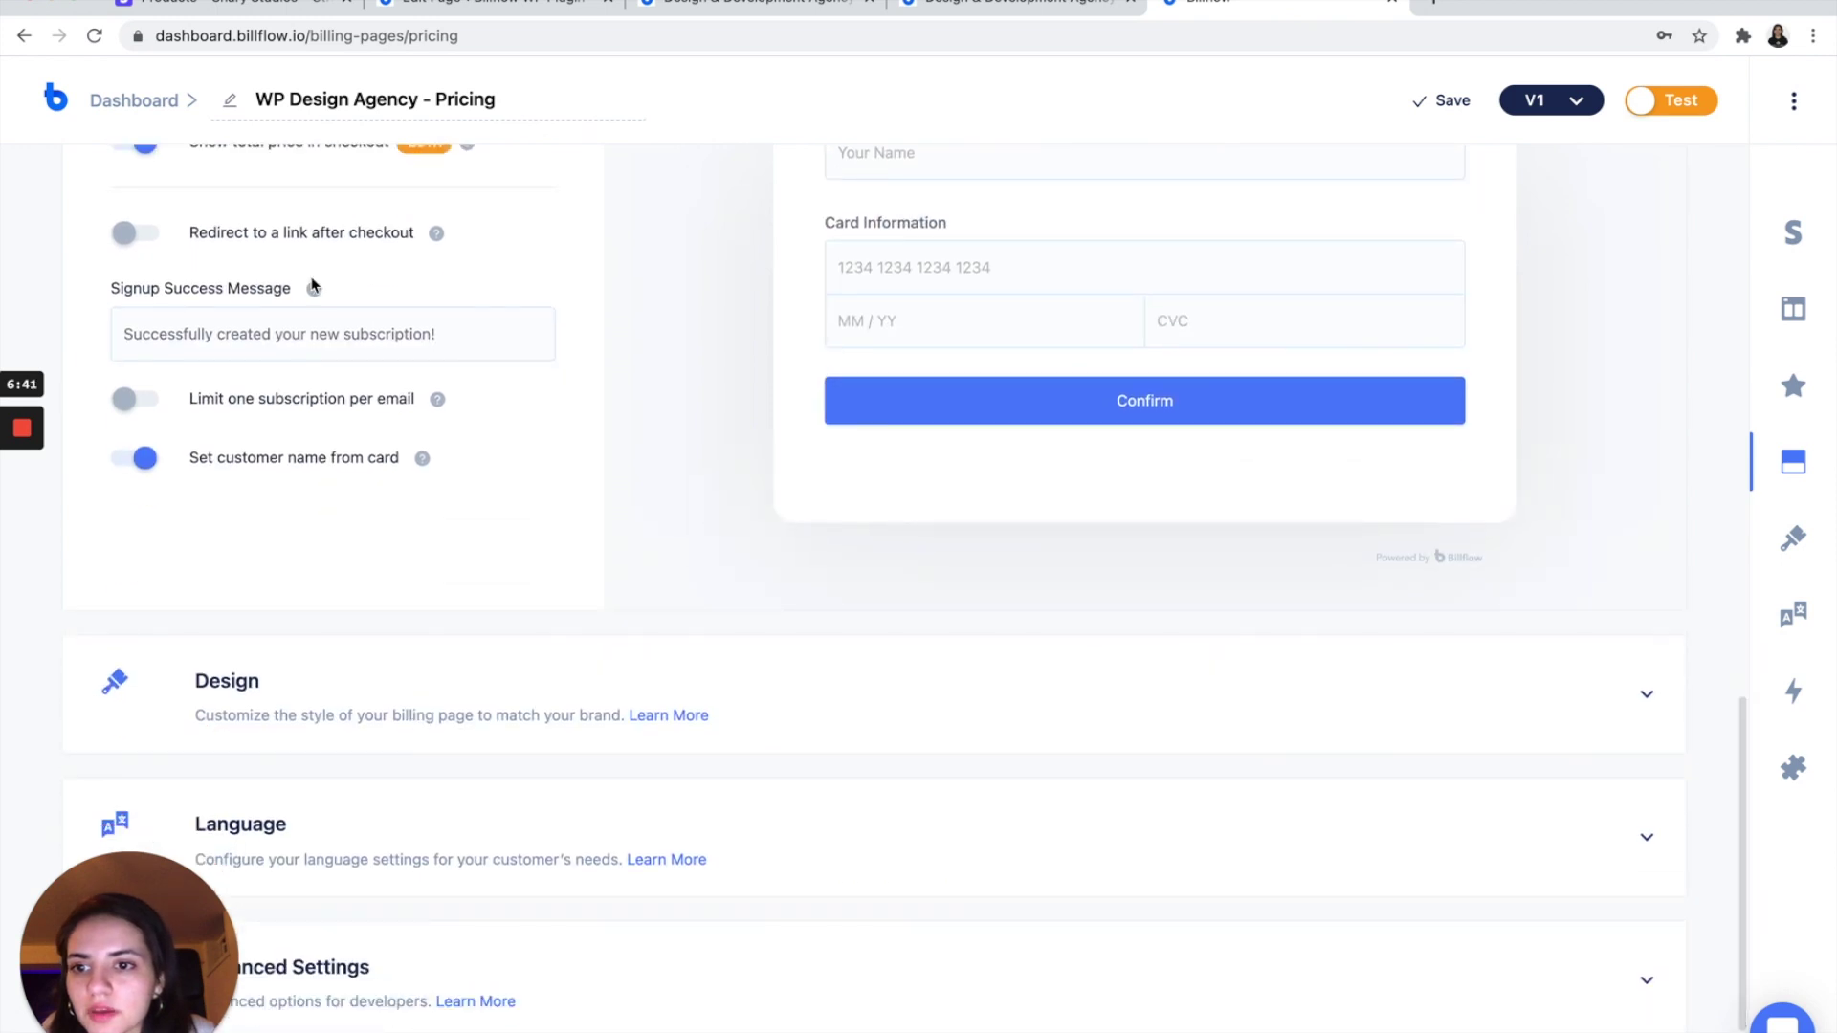
scroll(312, 287, "up", 3)
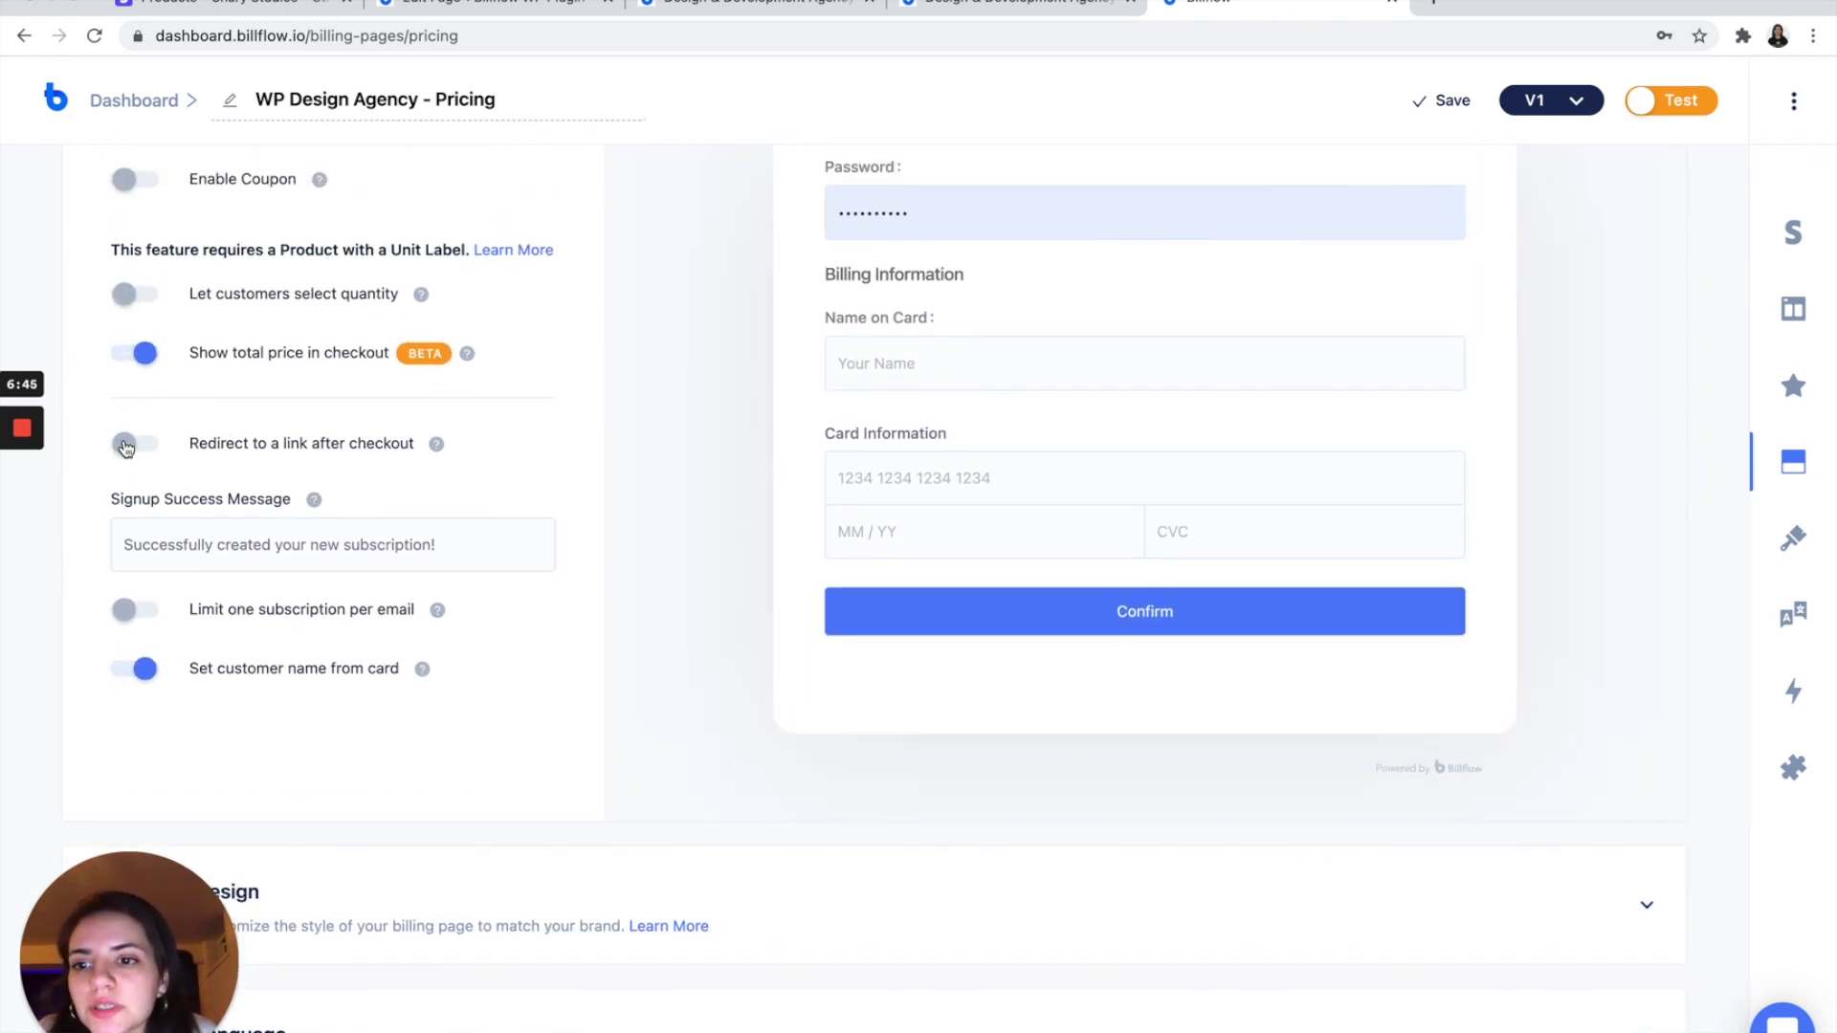
left_click(126, 444)
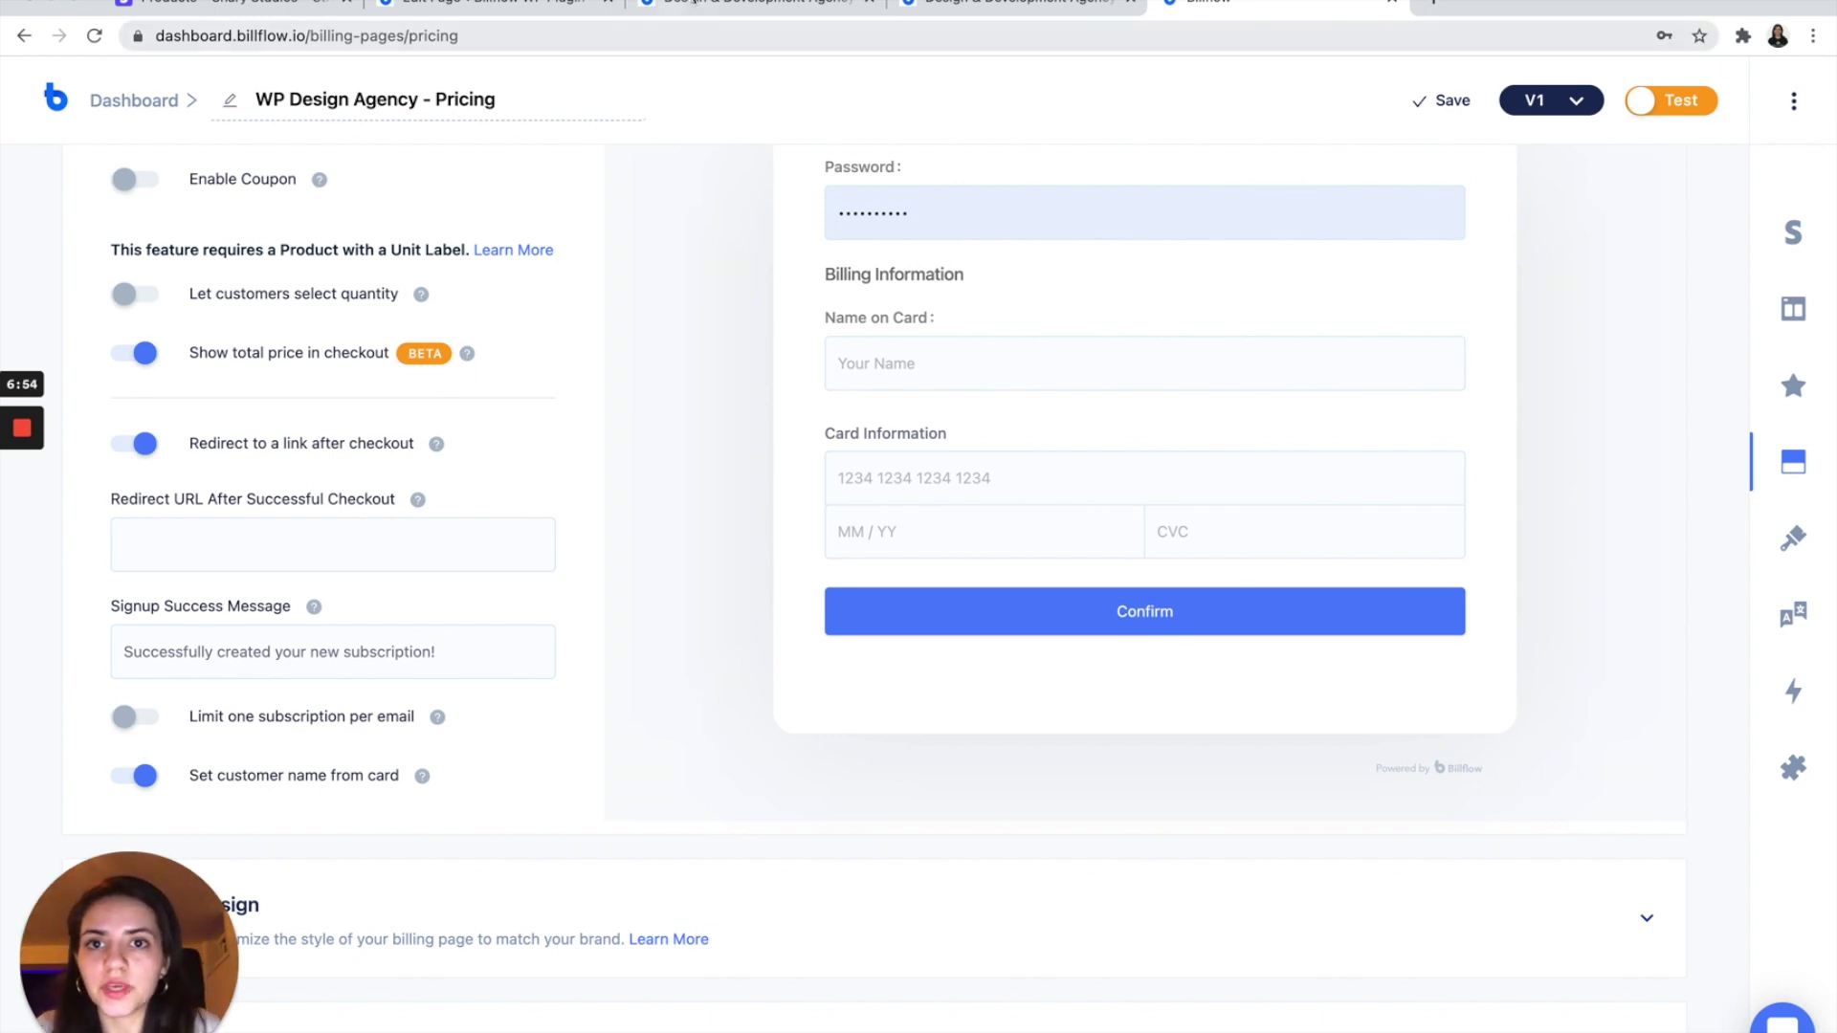
Step: Copy the /design-agency-dashboard/ path from the demo site's Dashboard page, then return to Billflow
left_click(693, 2)
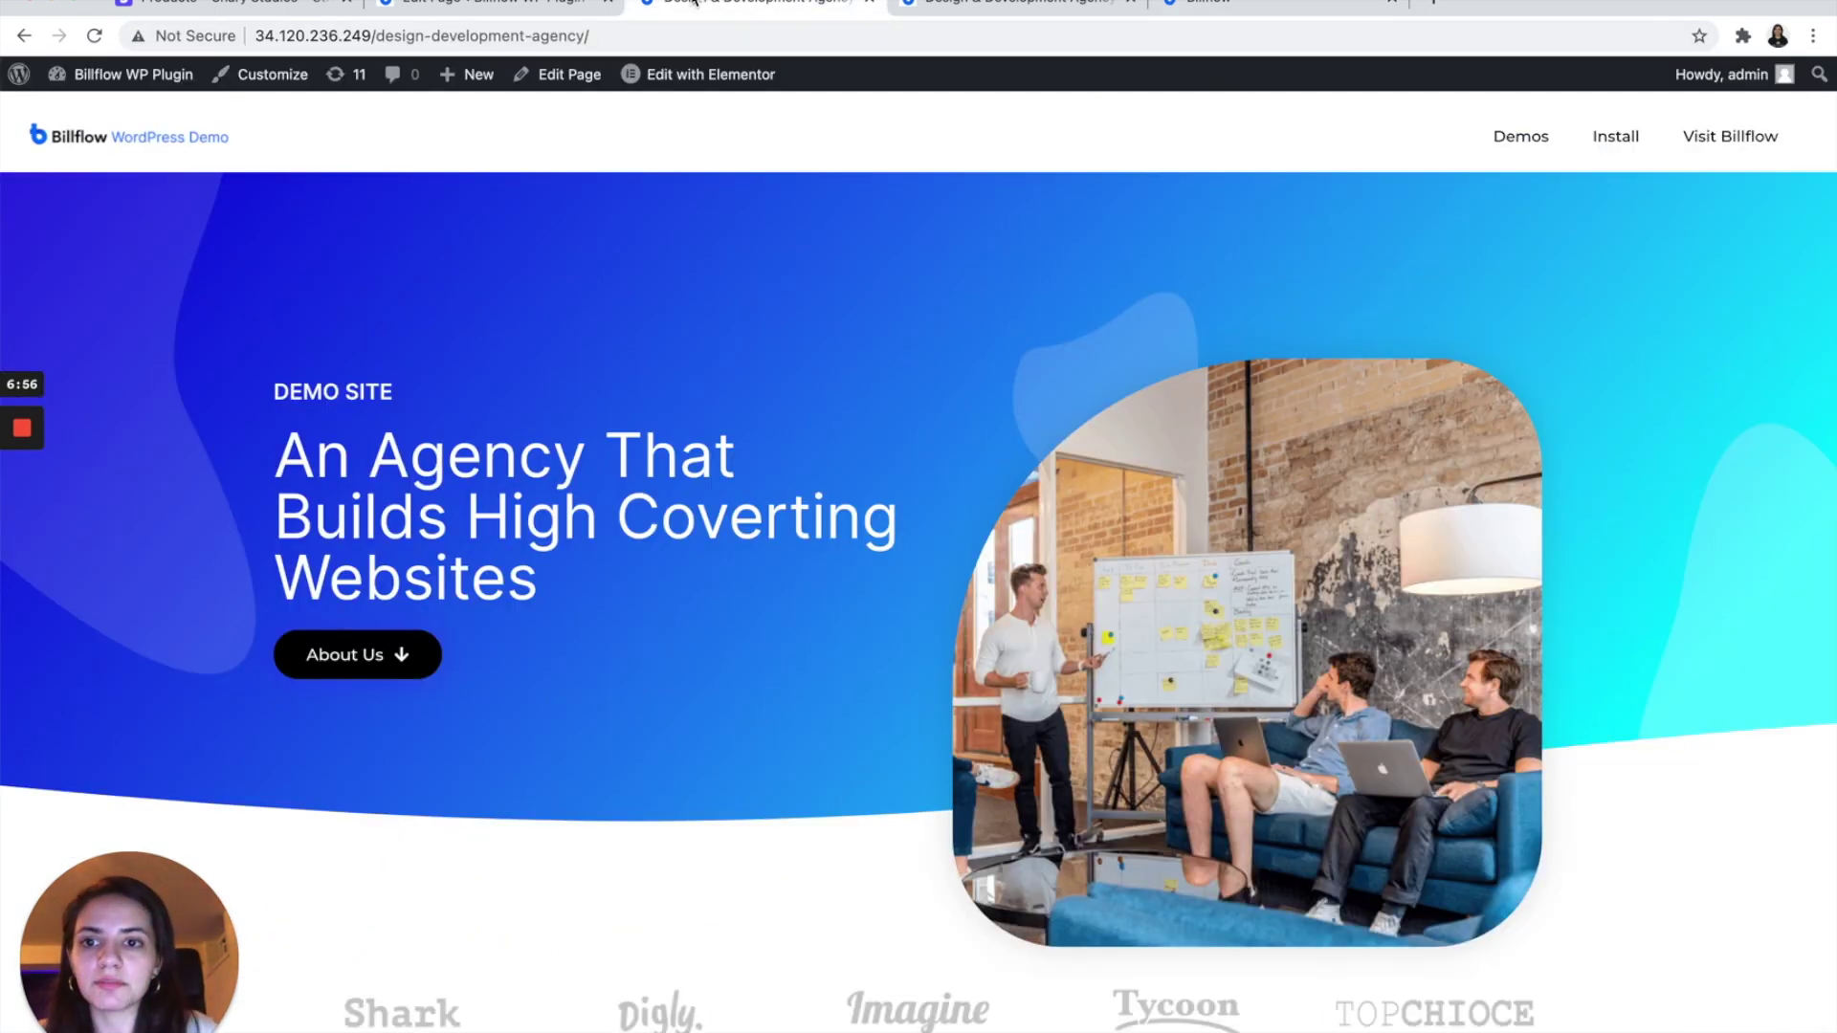
scroll(656, 238, "down", 10)
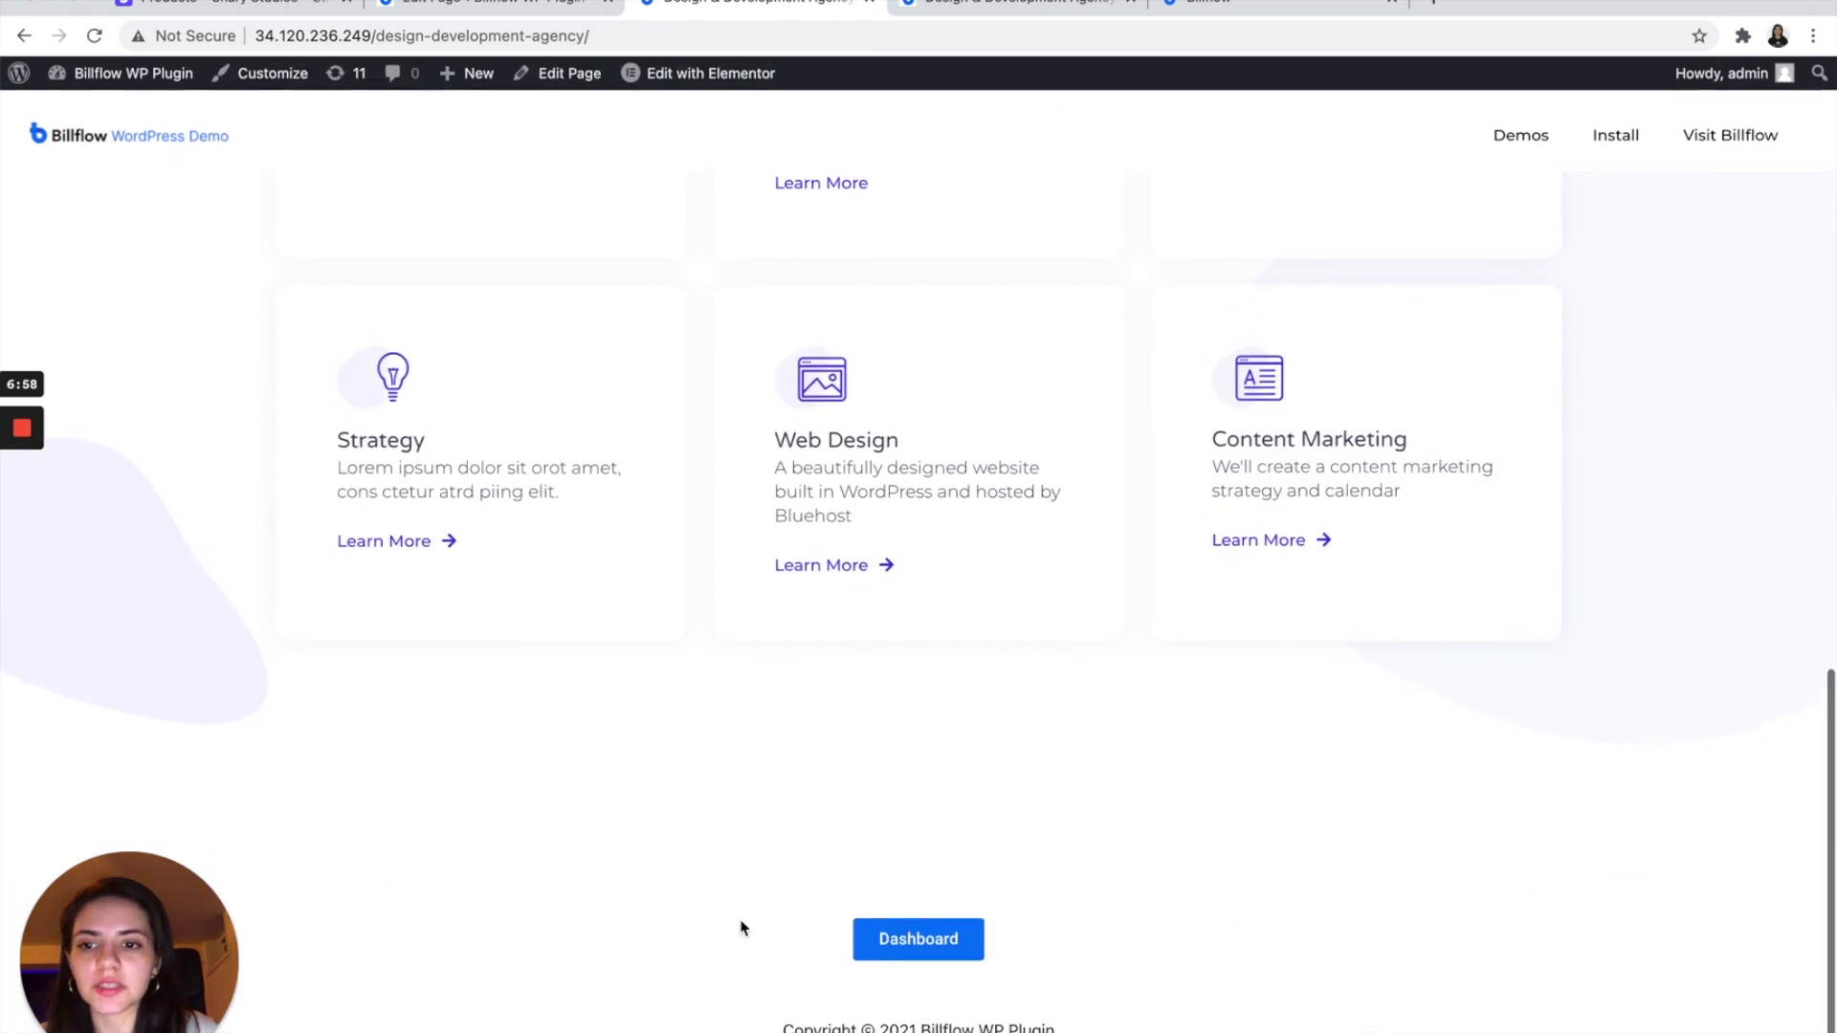
left_click(916, 946)
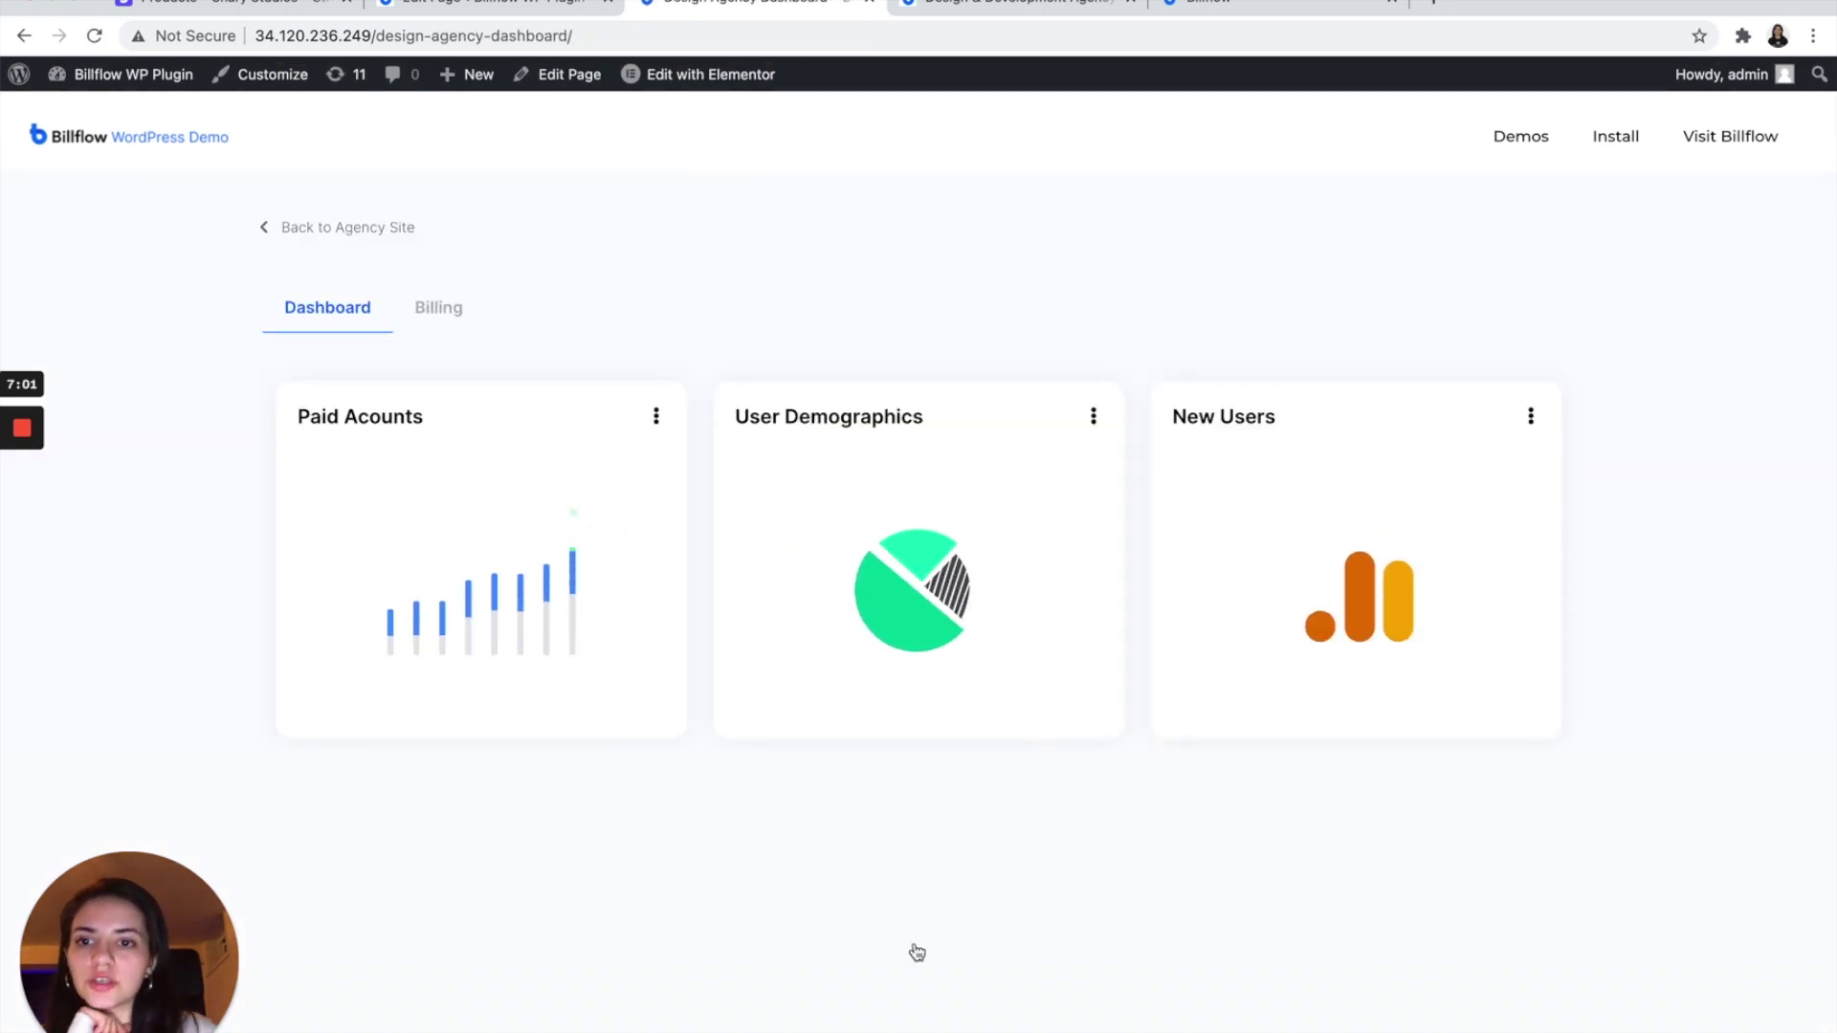
left_click_drag(577, 35, 371, 35)
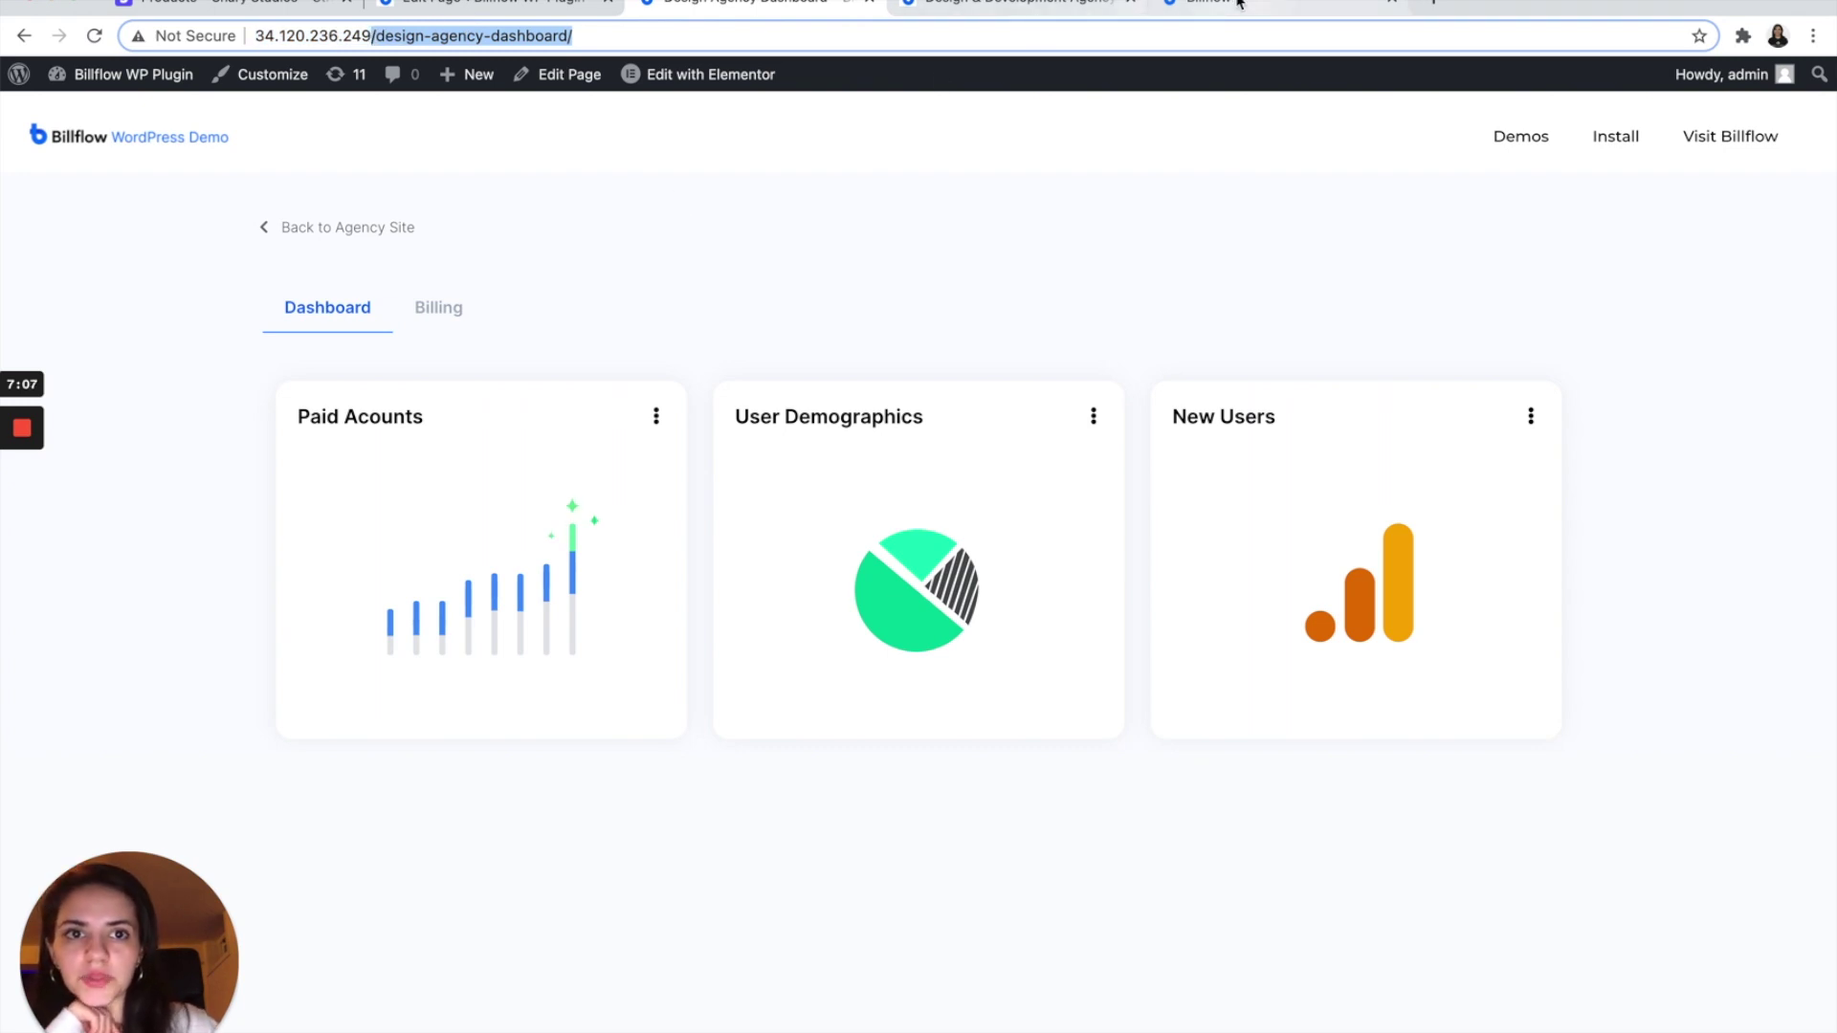
left_click(1204, 6)
Step: Paste /design-agency-dashboard into the Redirect URL After Successful Checkout field
left_click(307, 551)
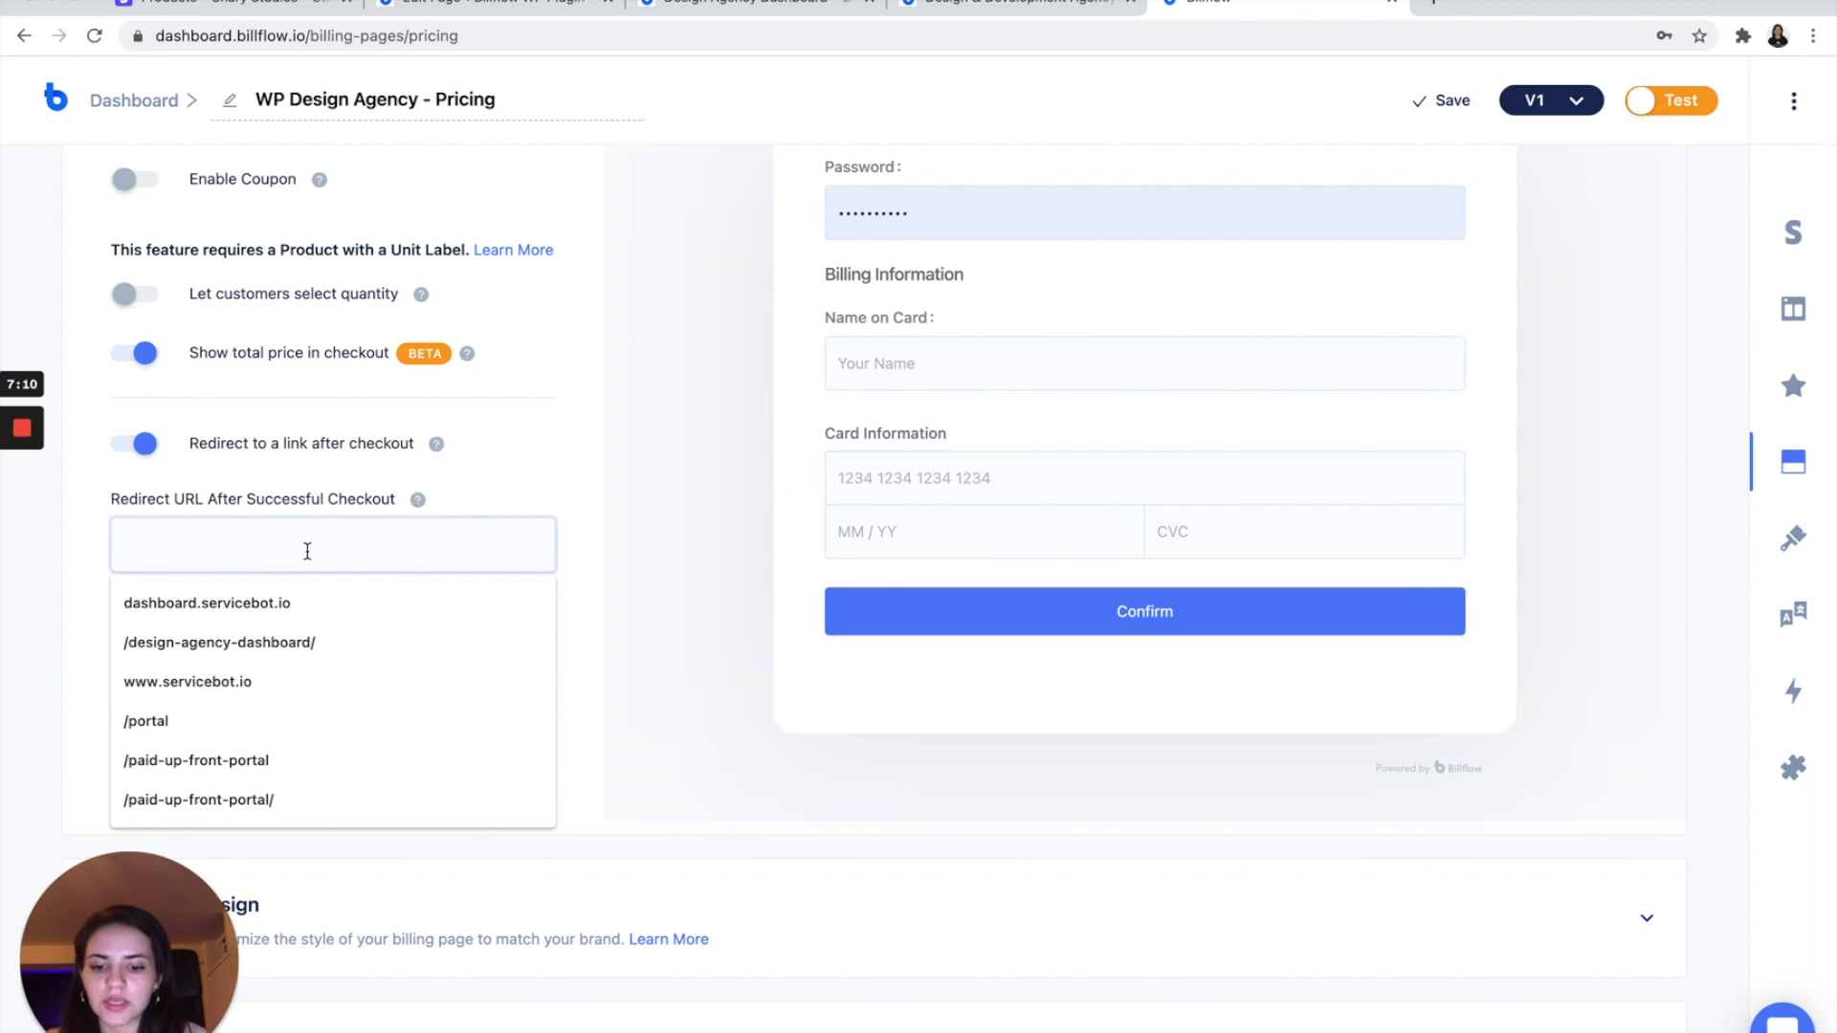
type("/design-agency-dashboard")
left_click(467, 488)
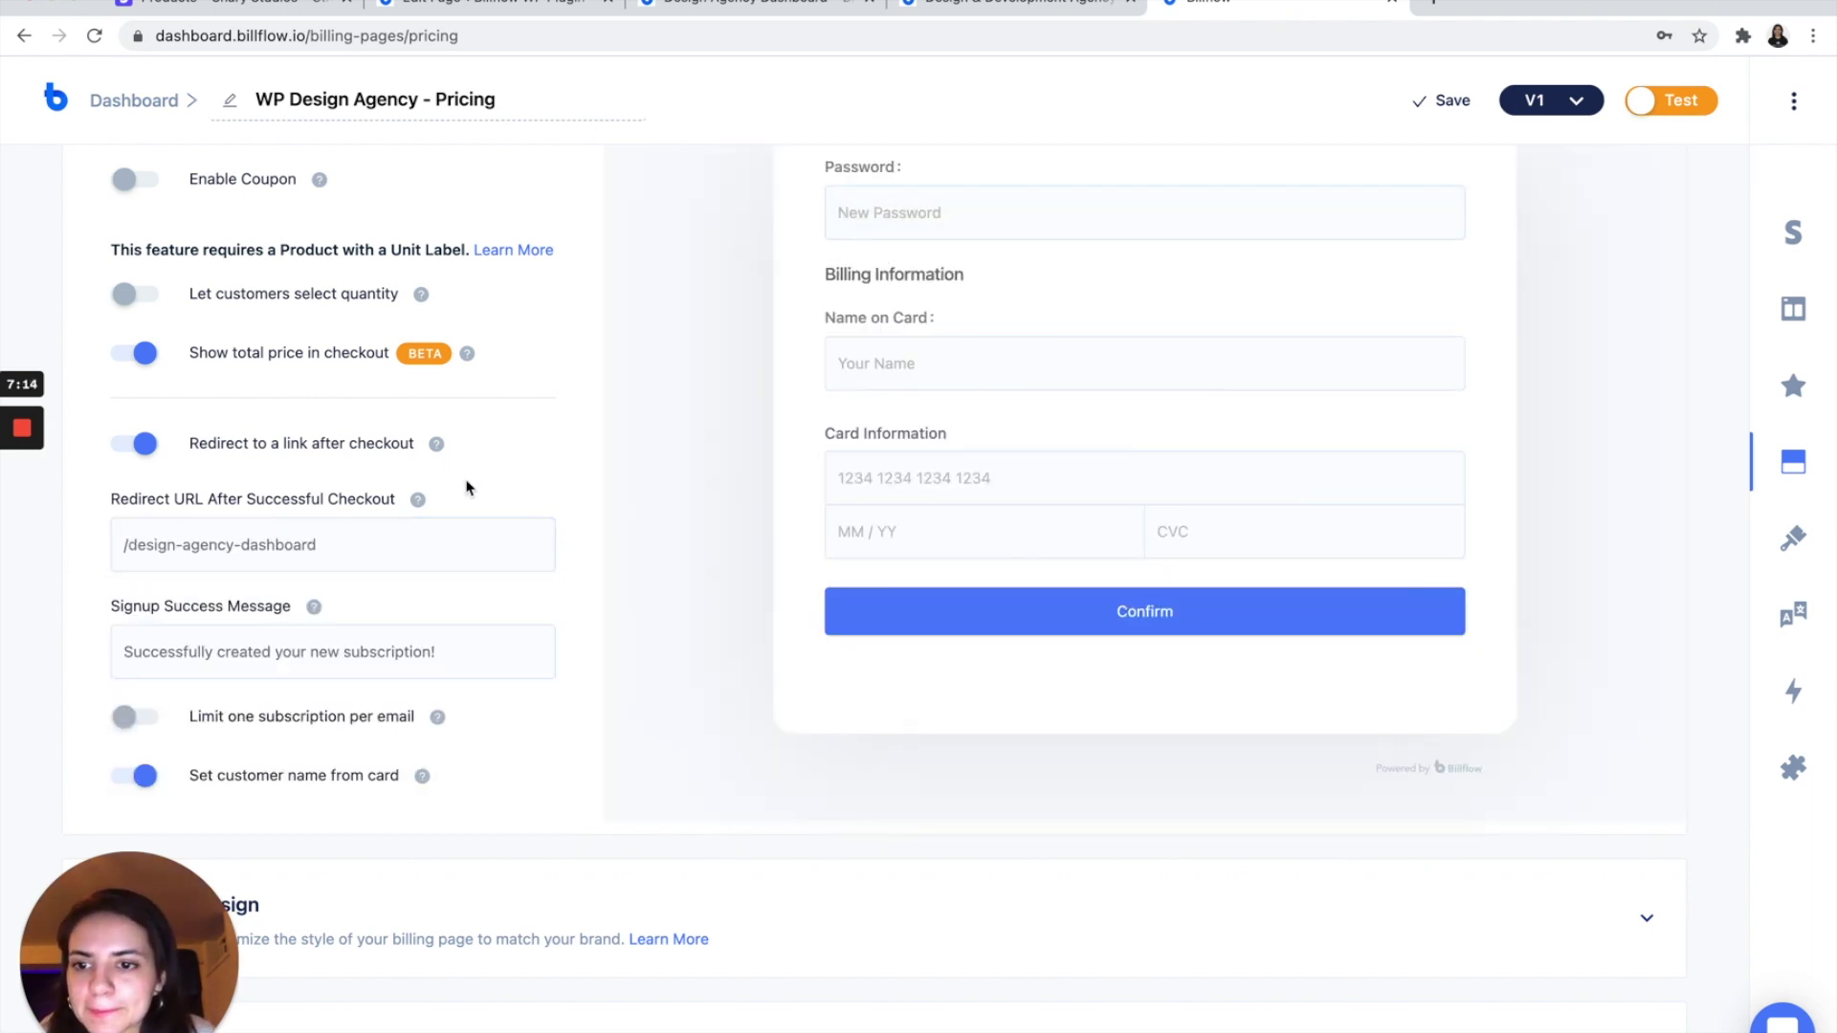
scroll(468, 488, "down", 2)
scroll(468, 488, "up", 5)
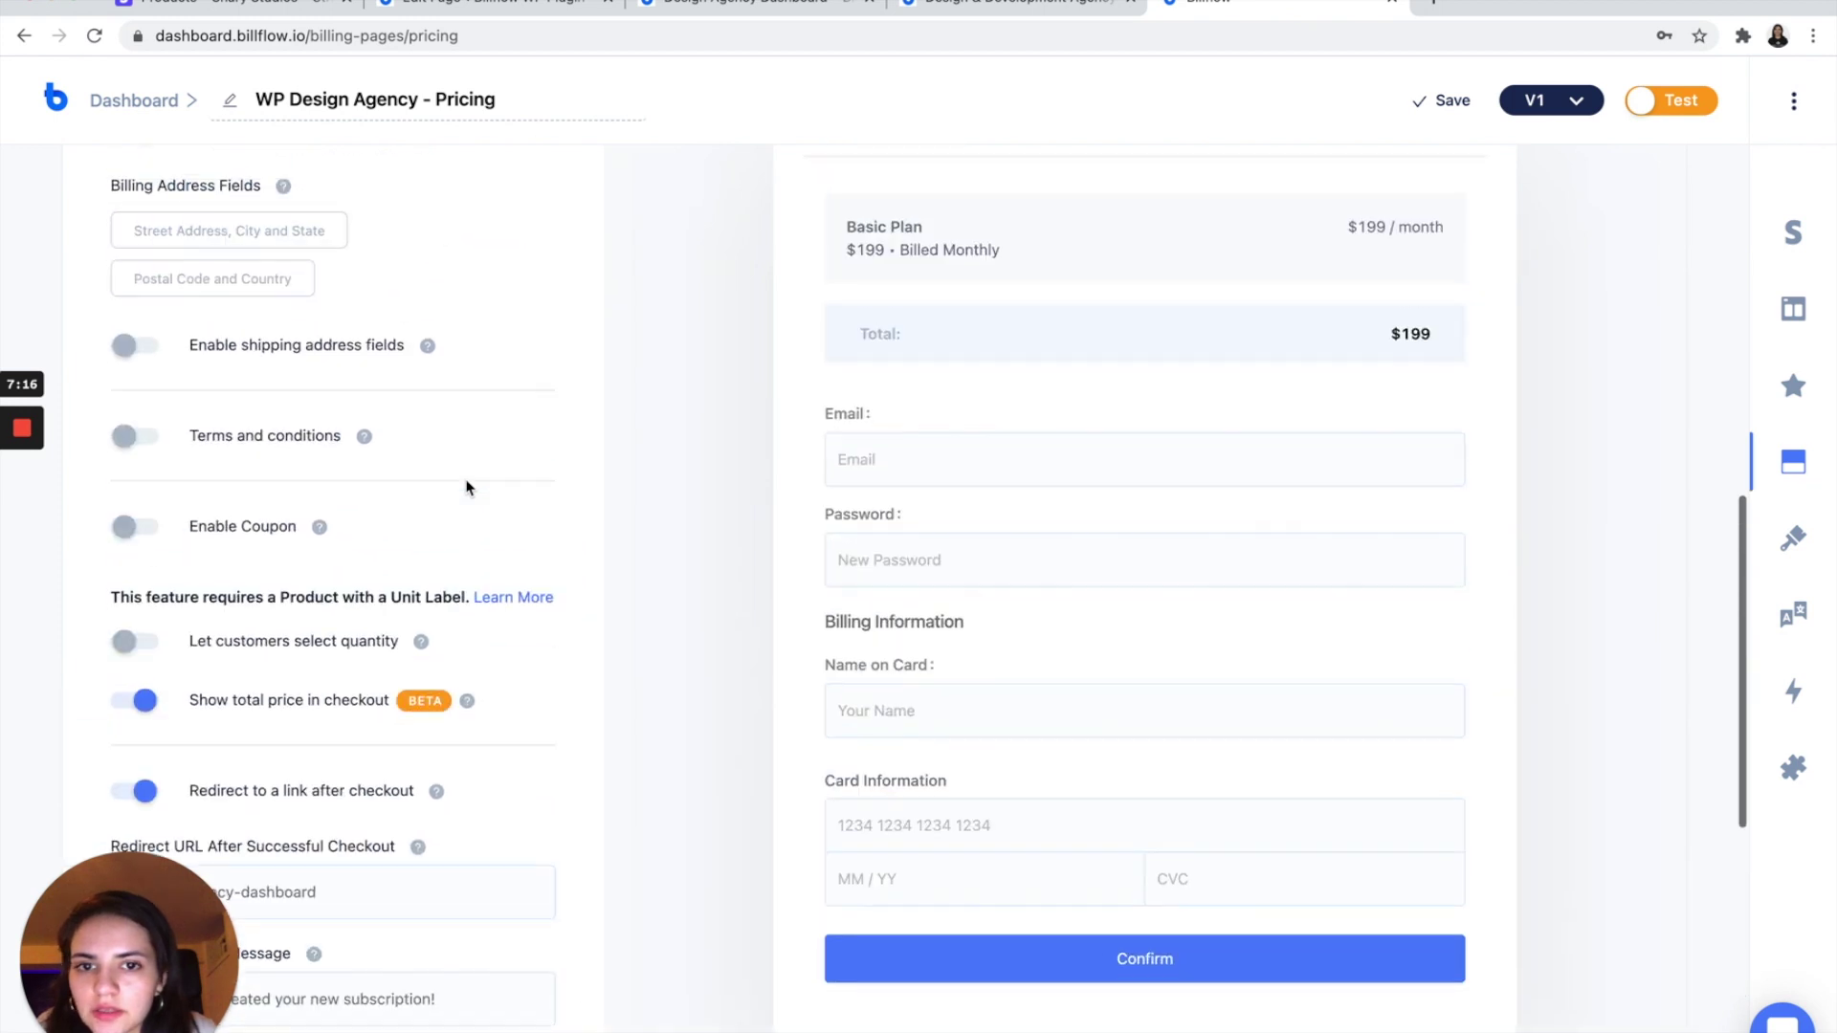
scroll(468, 488, "up", 2)
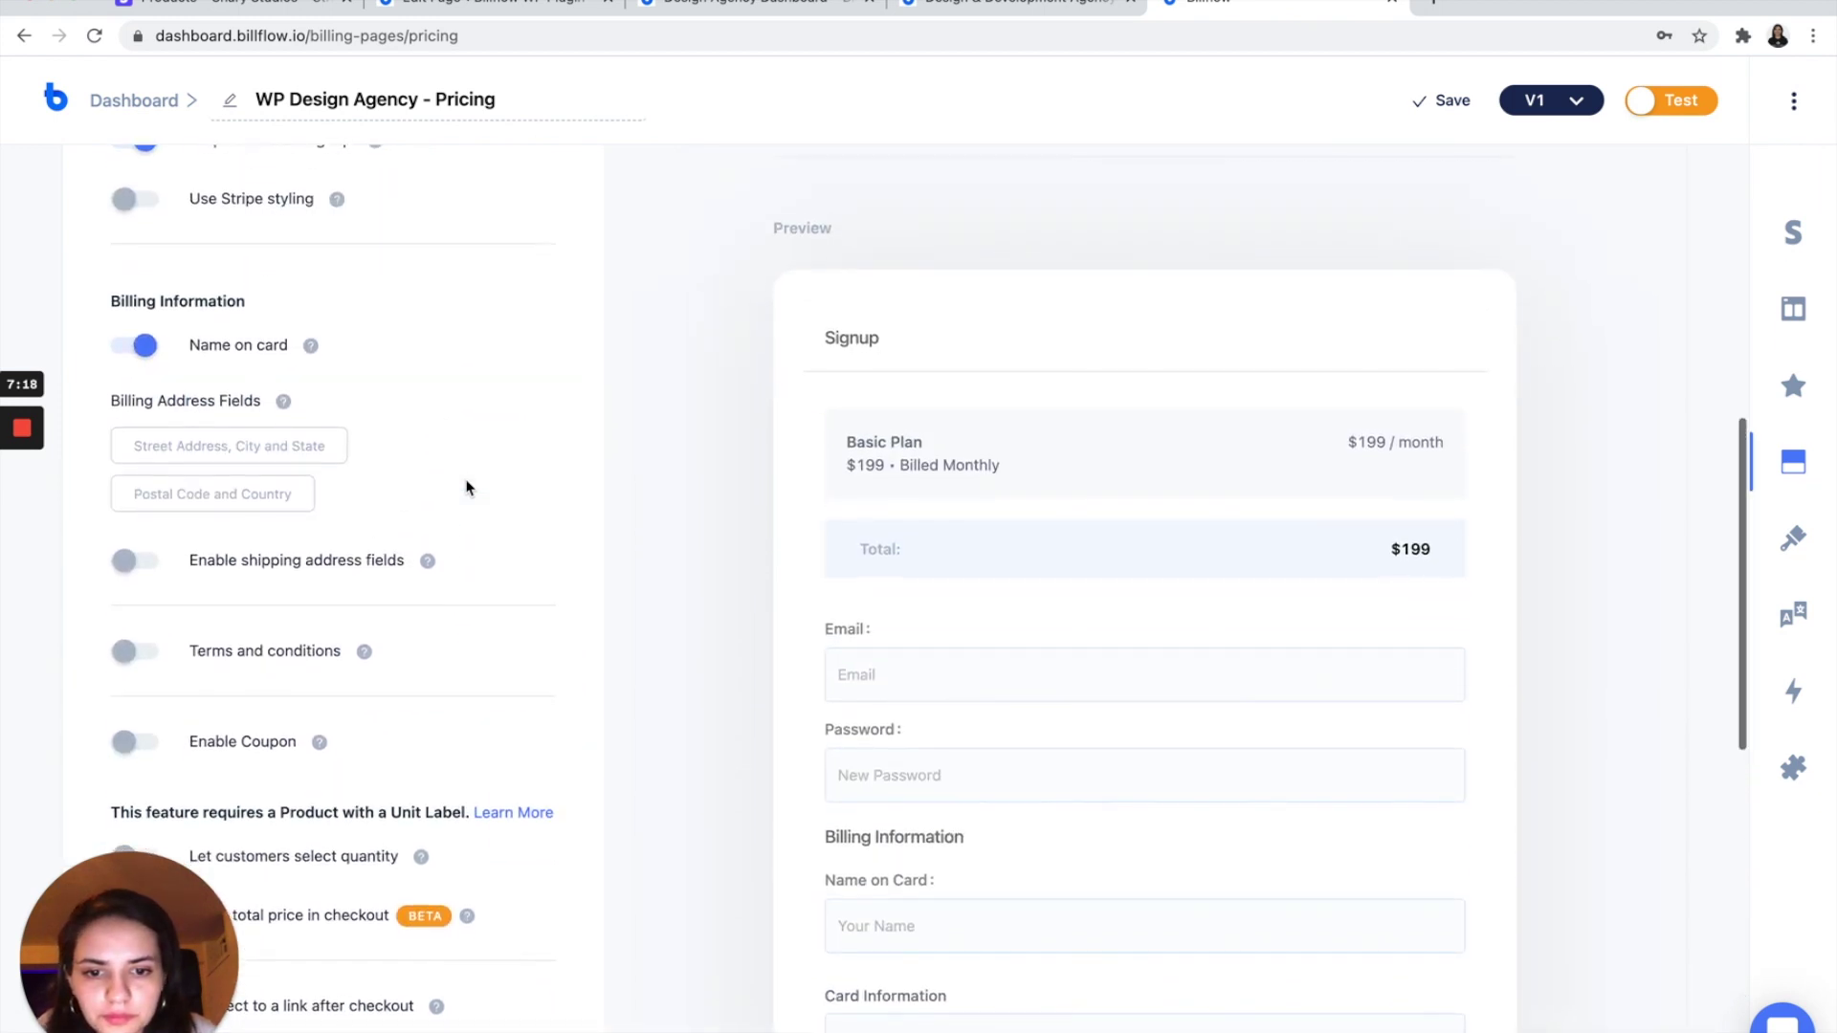
scroll(468, 484, "down", 8)
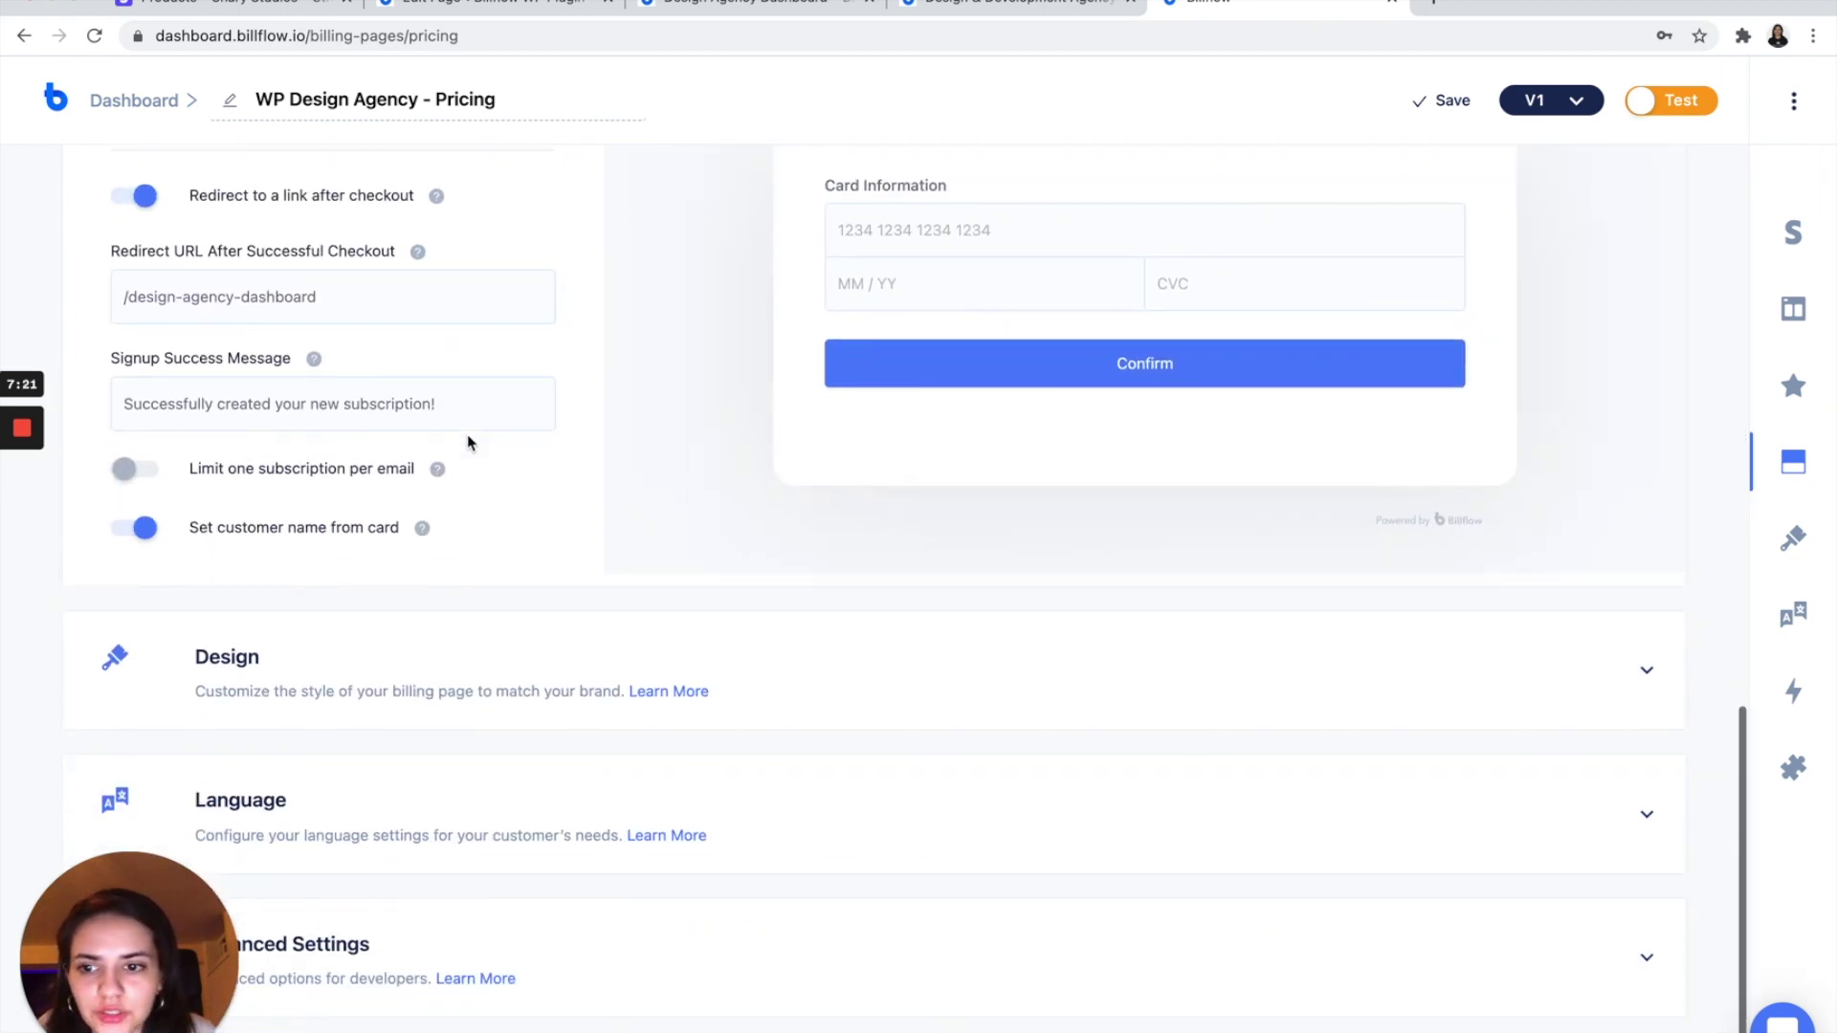
scroll(470, 460, "down", 2)
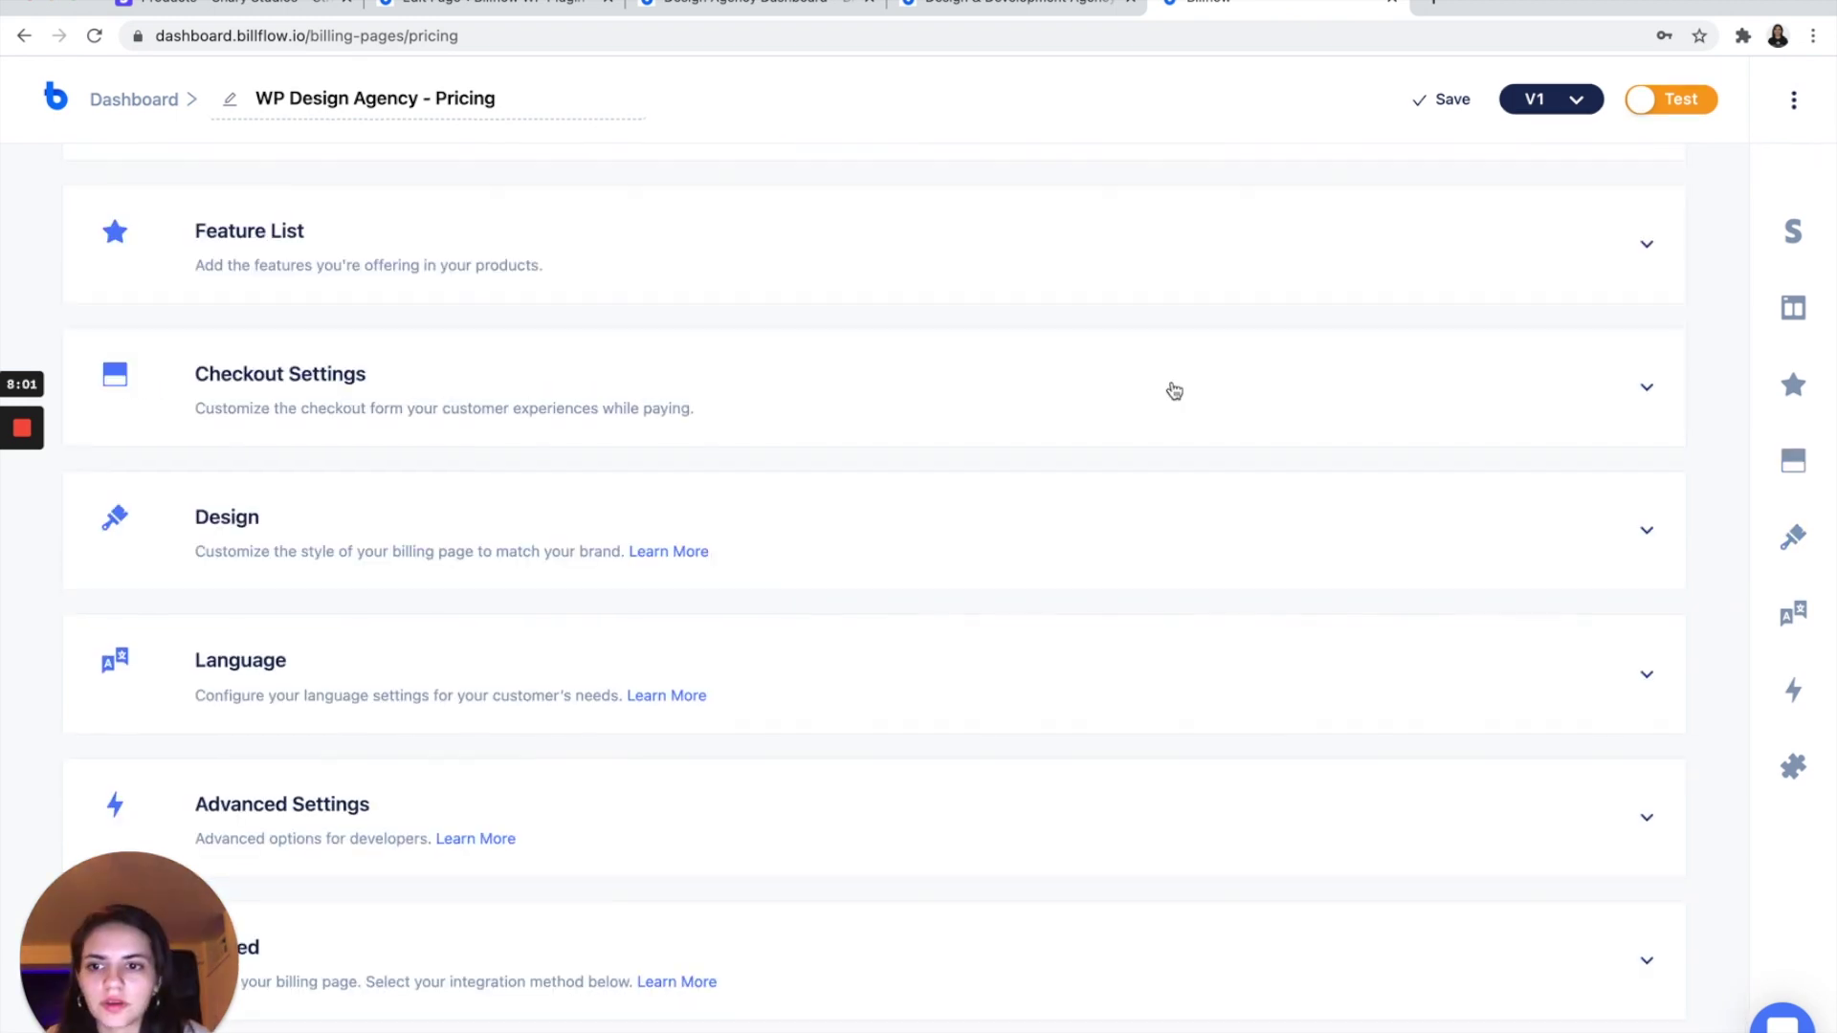
Step: Check the Language and Advanced Settings, then expand the pricing page's Embed section
left_click(1133, 715)
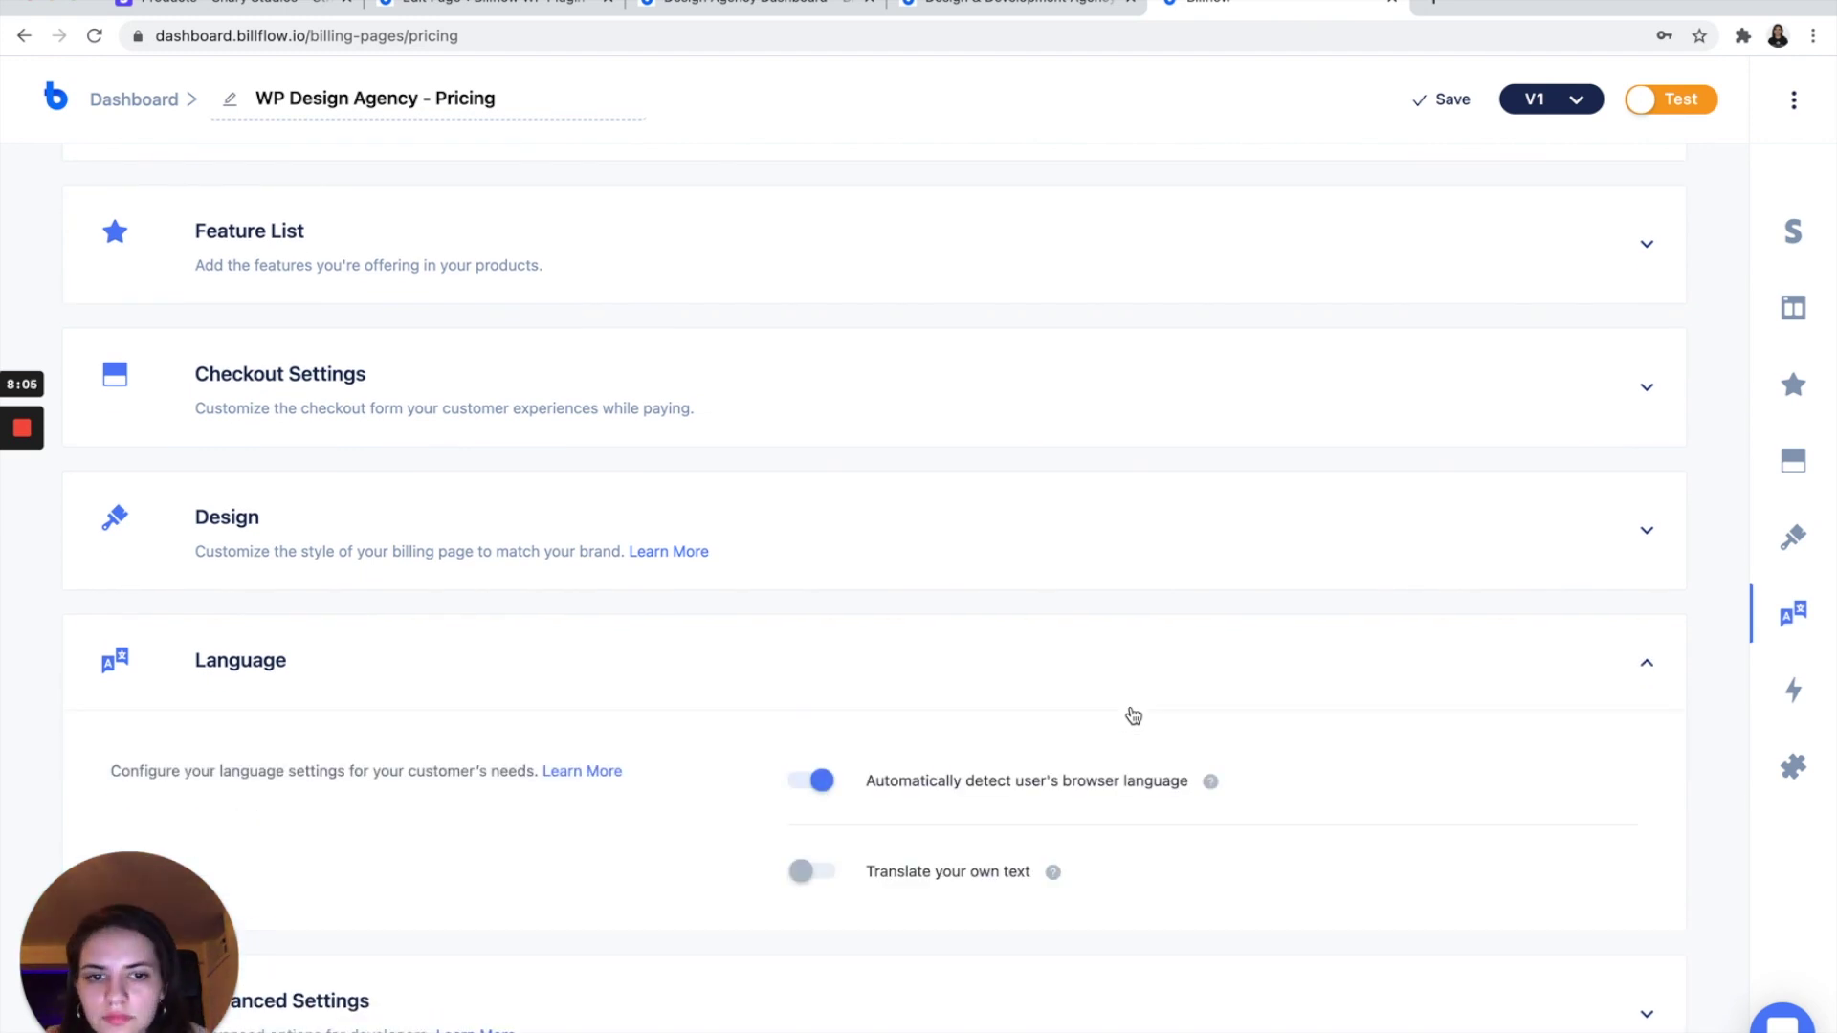
left_click(1122, 708)
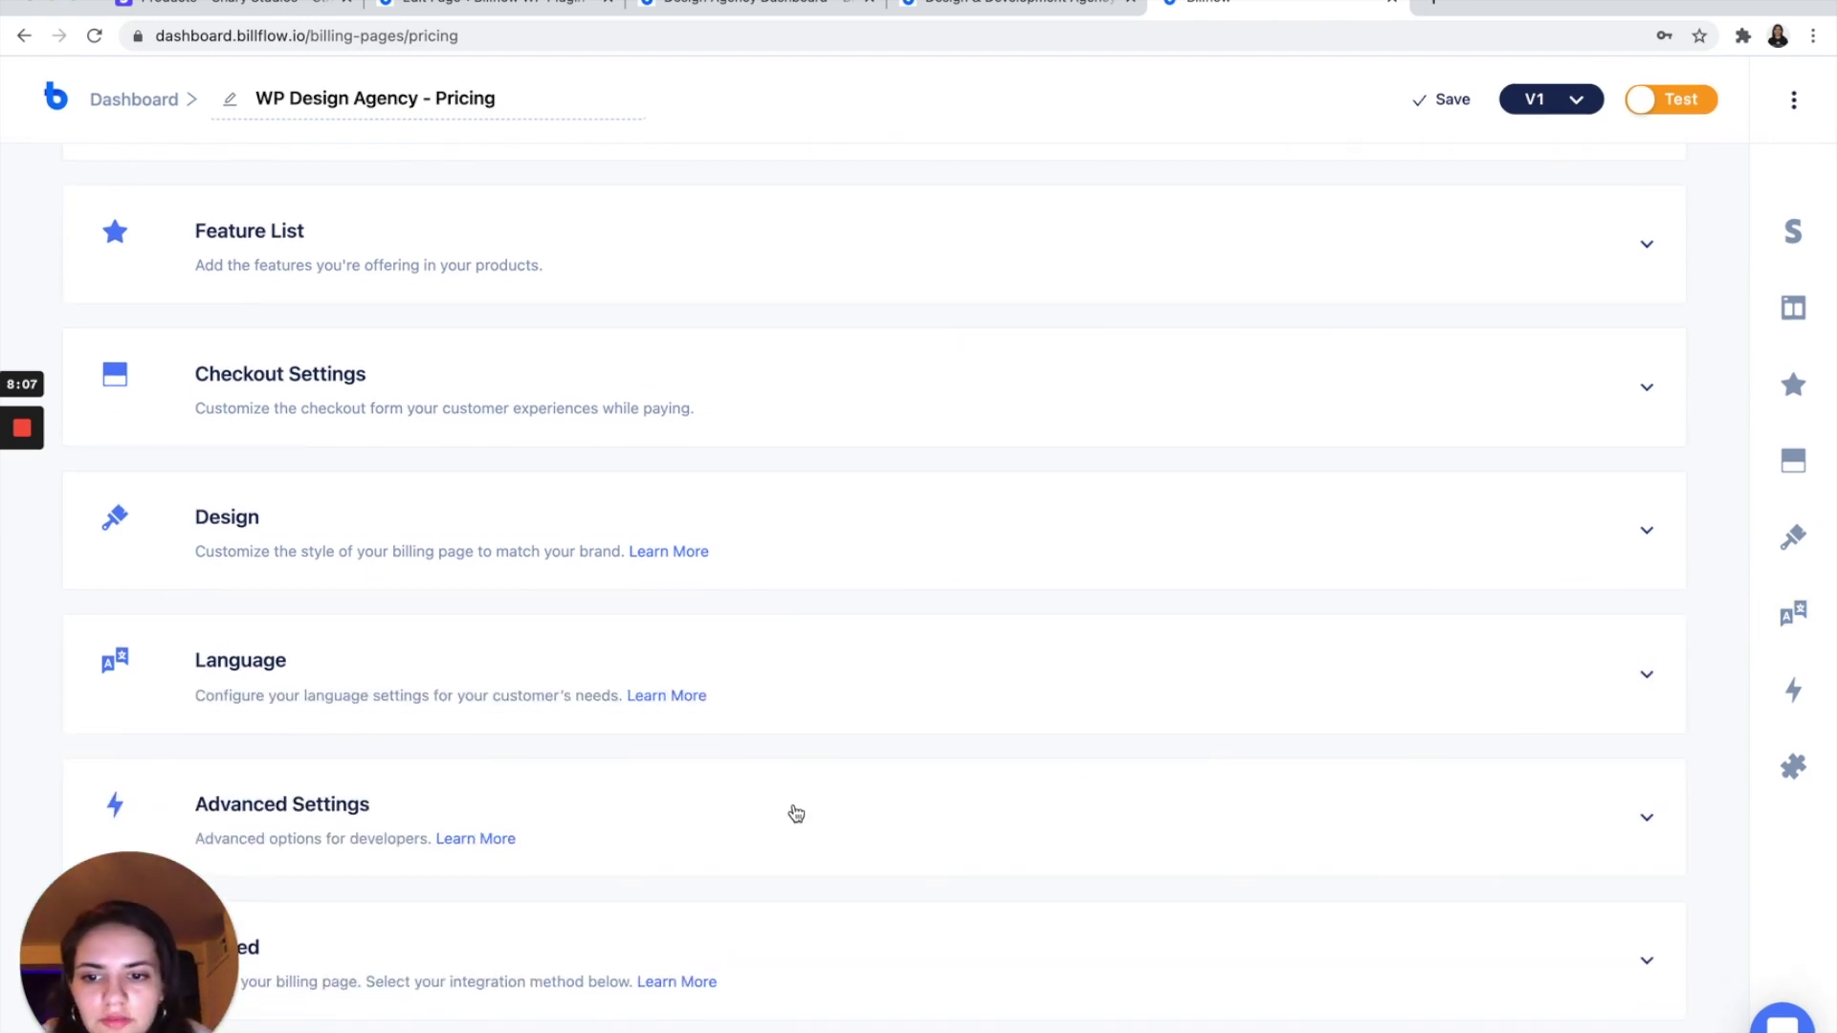
left_click(796, 813)
scroll(794, 809, "down", 3)
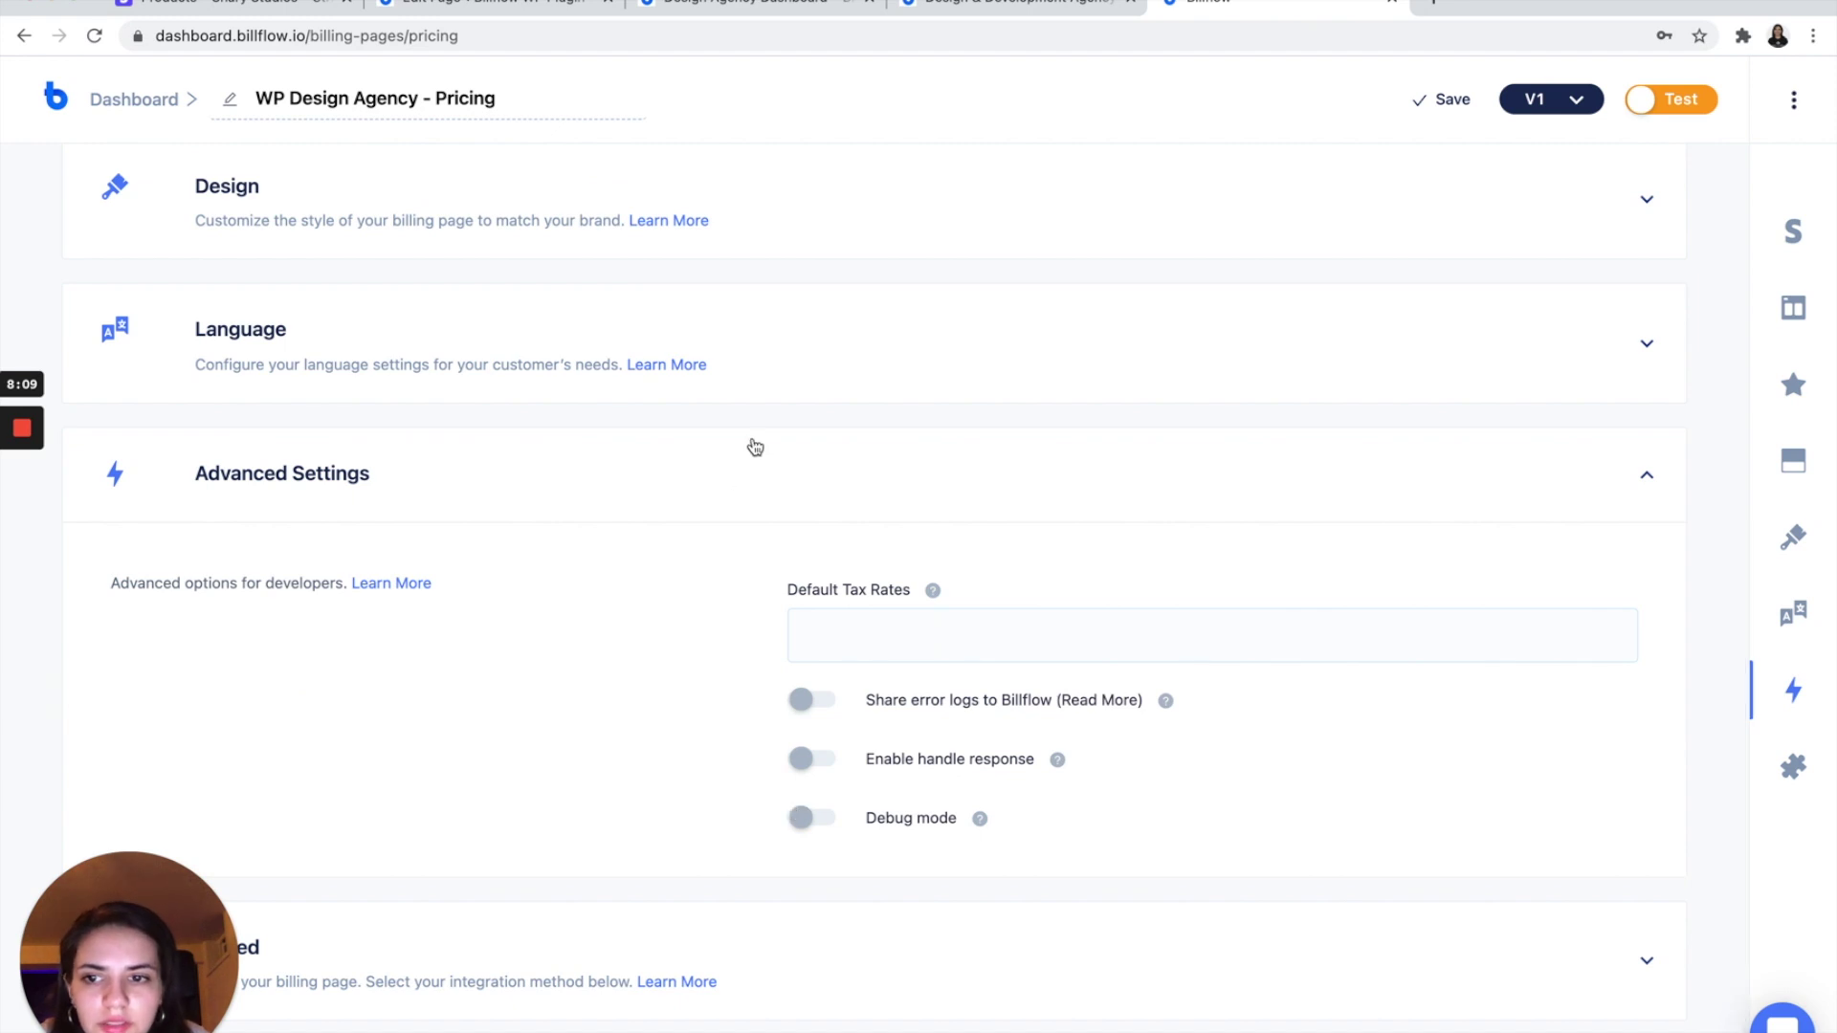
left_click(752, 484)
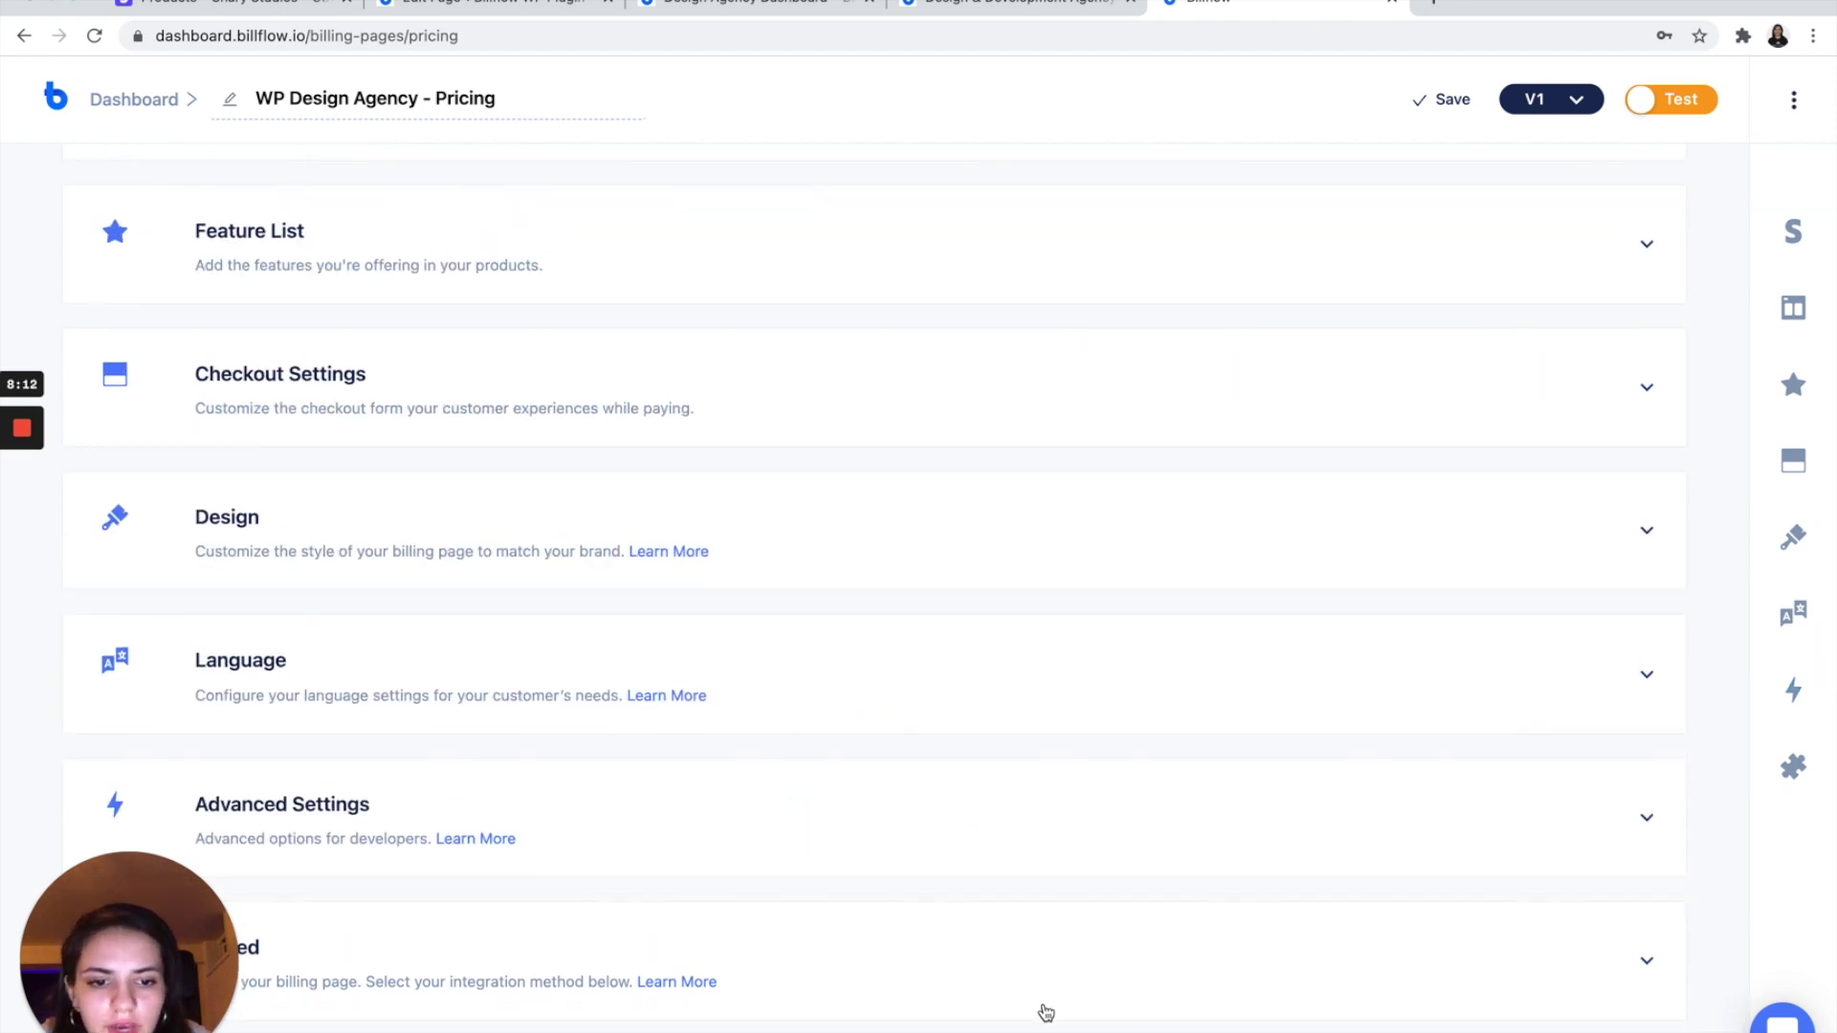
left_click(1045, 1012)
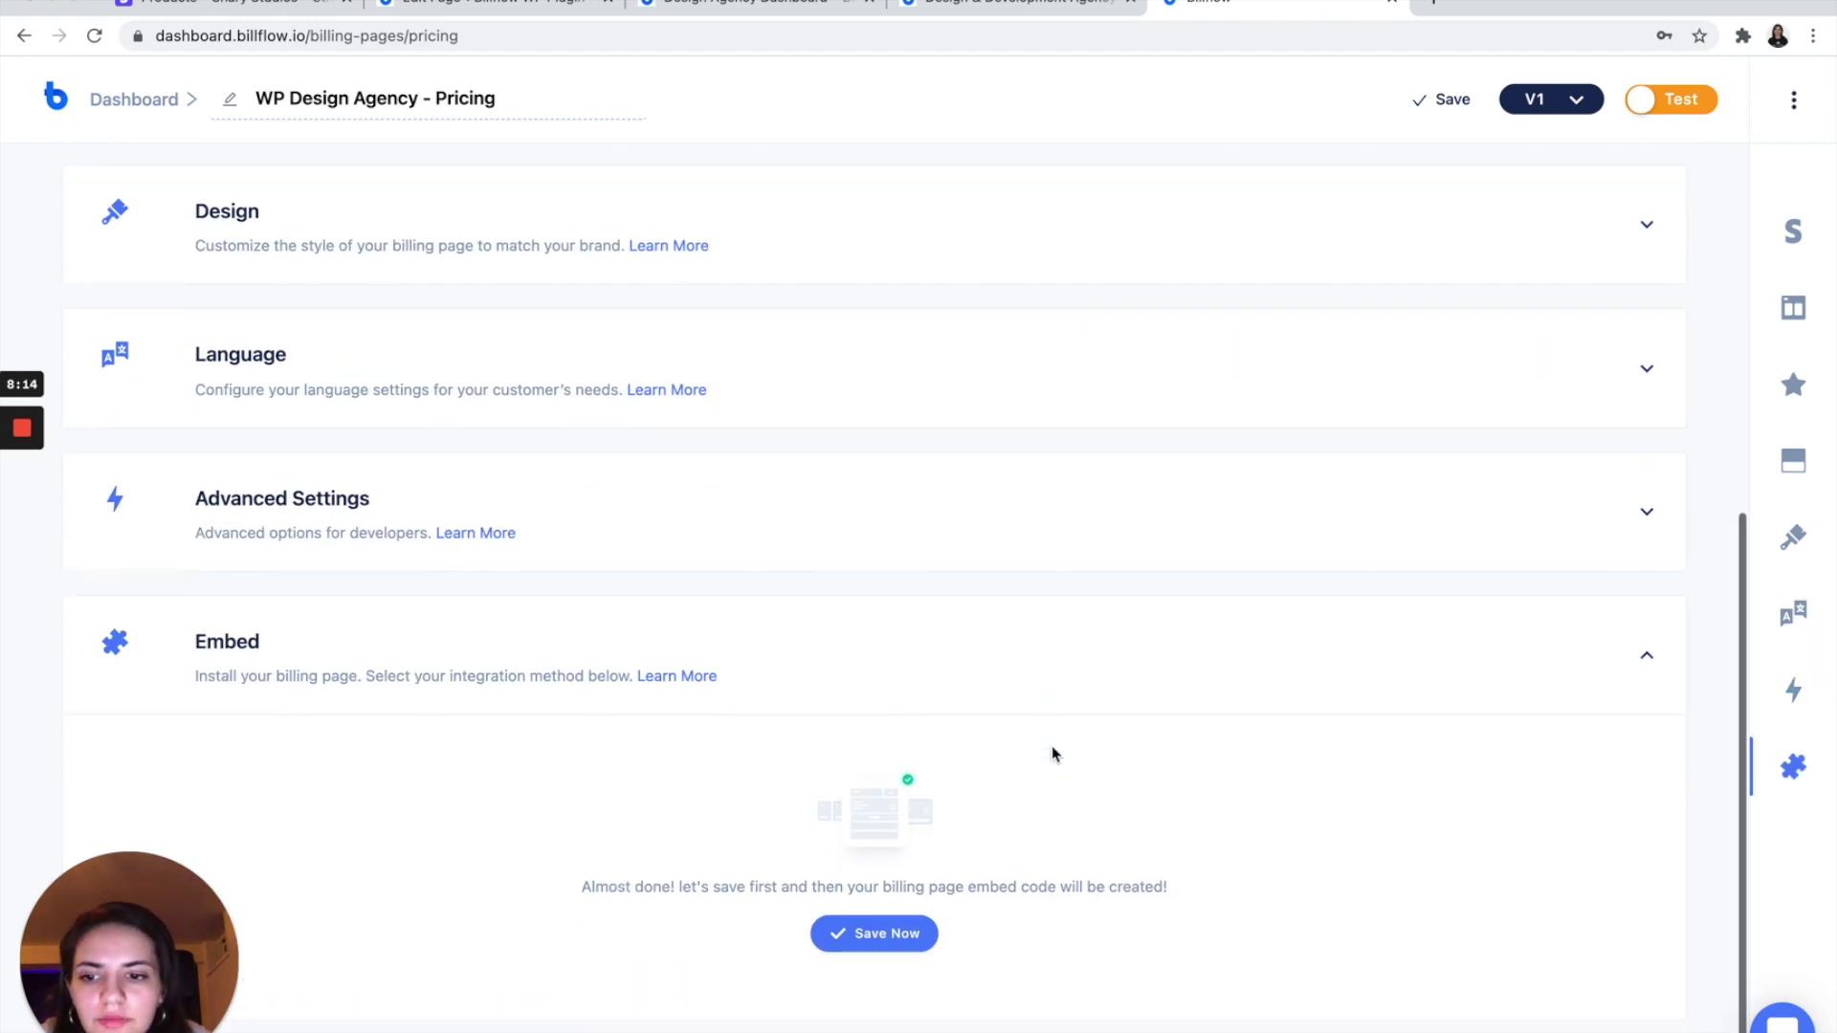
Step: Save the pricing page, copy its WordPress embed shortcode, and return to the page editor
left_click(883, 947)
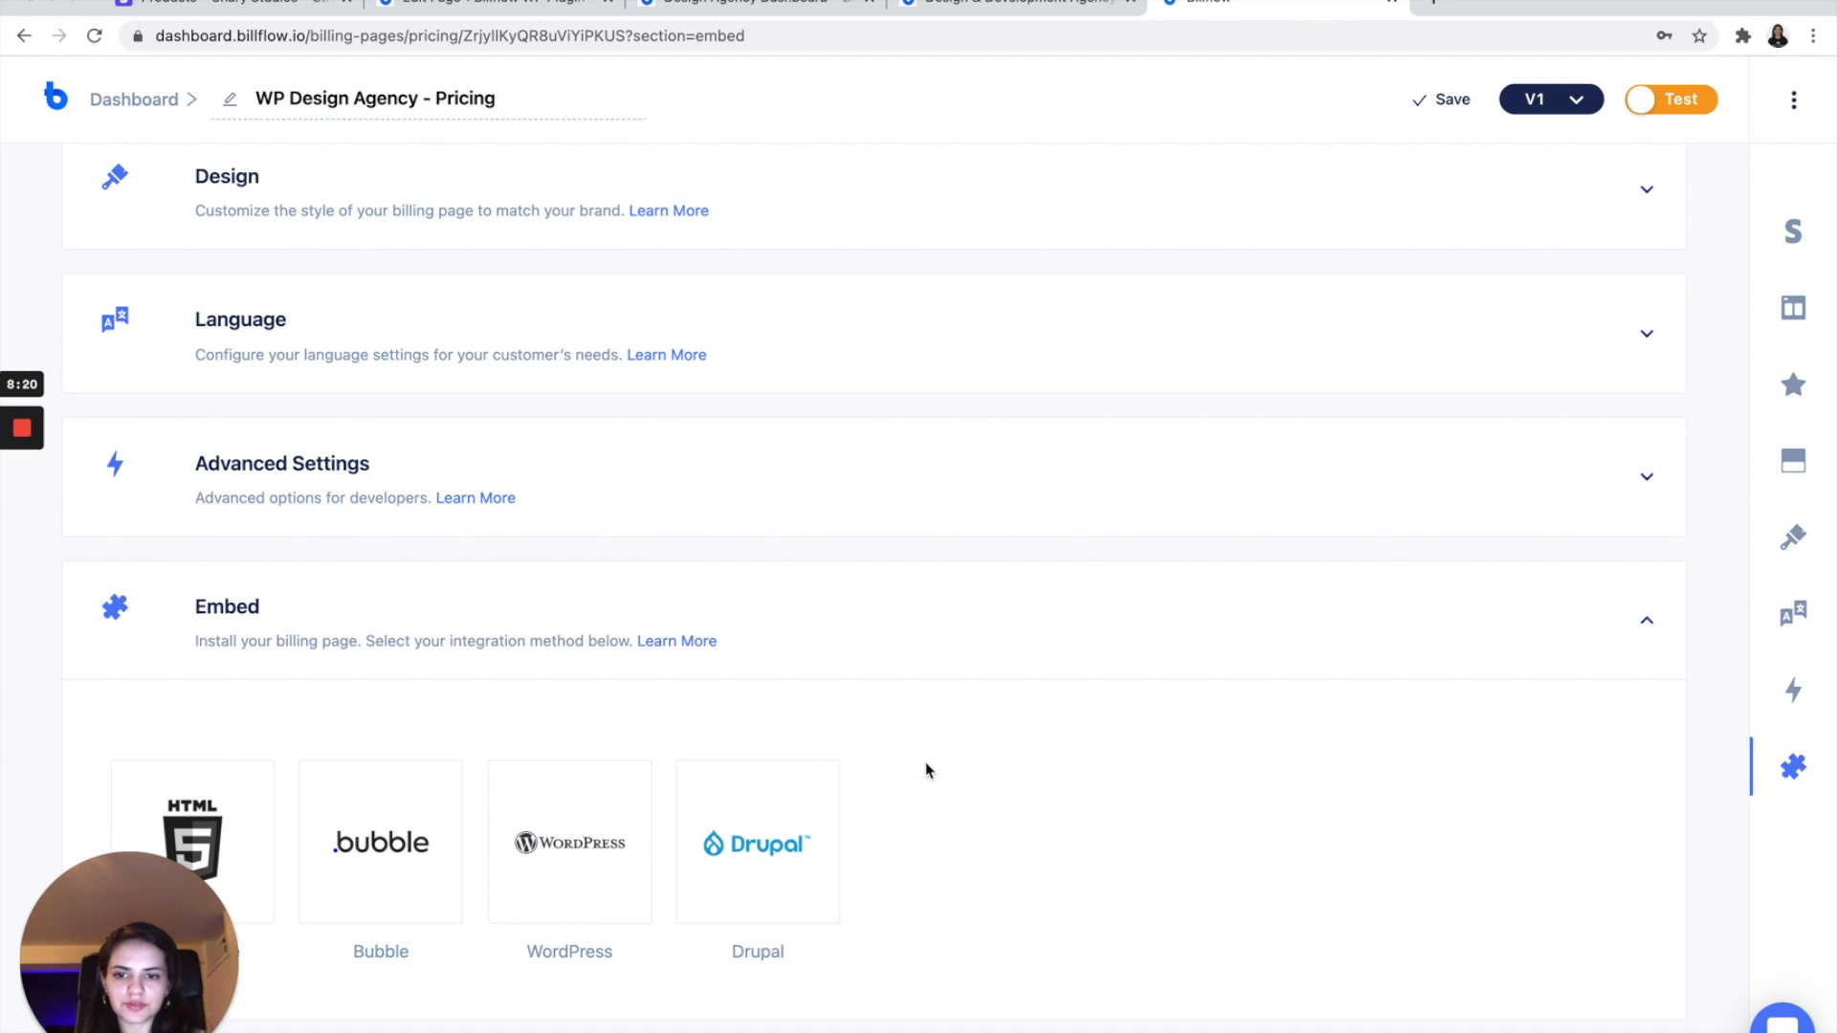
left_click(635, 801)
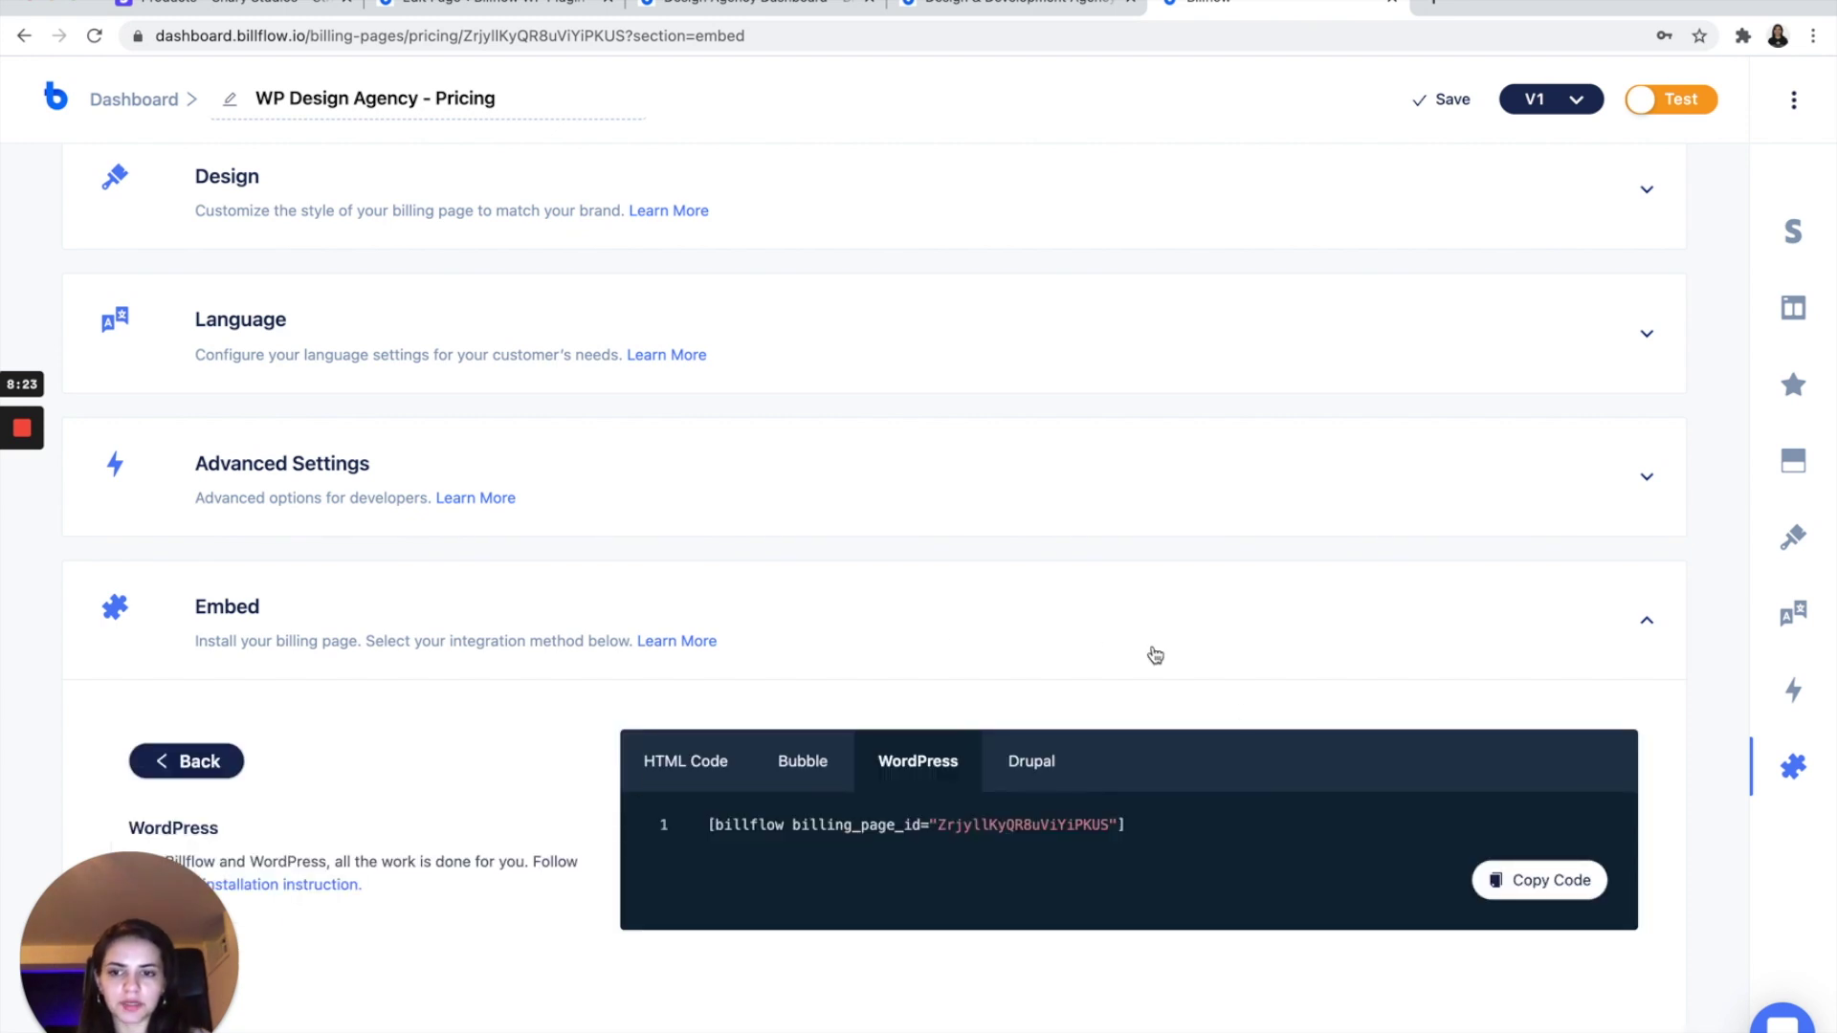
scroll(1155, 655, "down", 1)
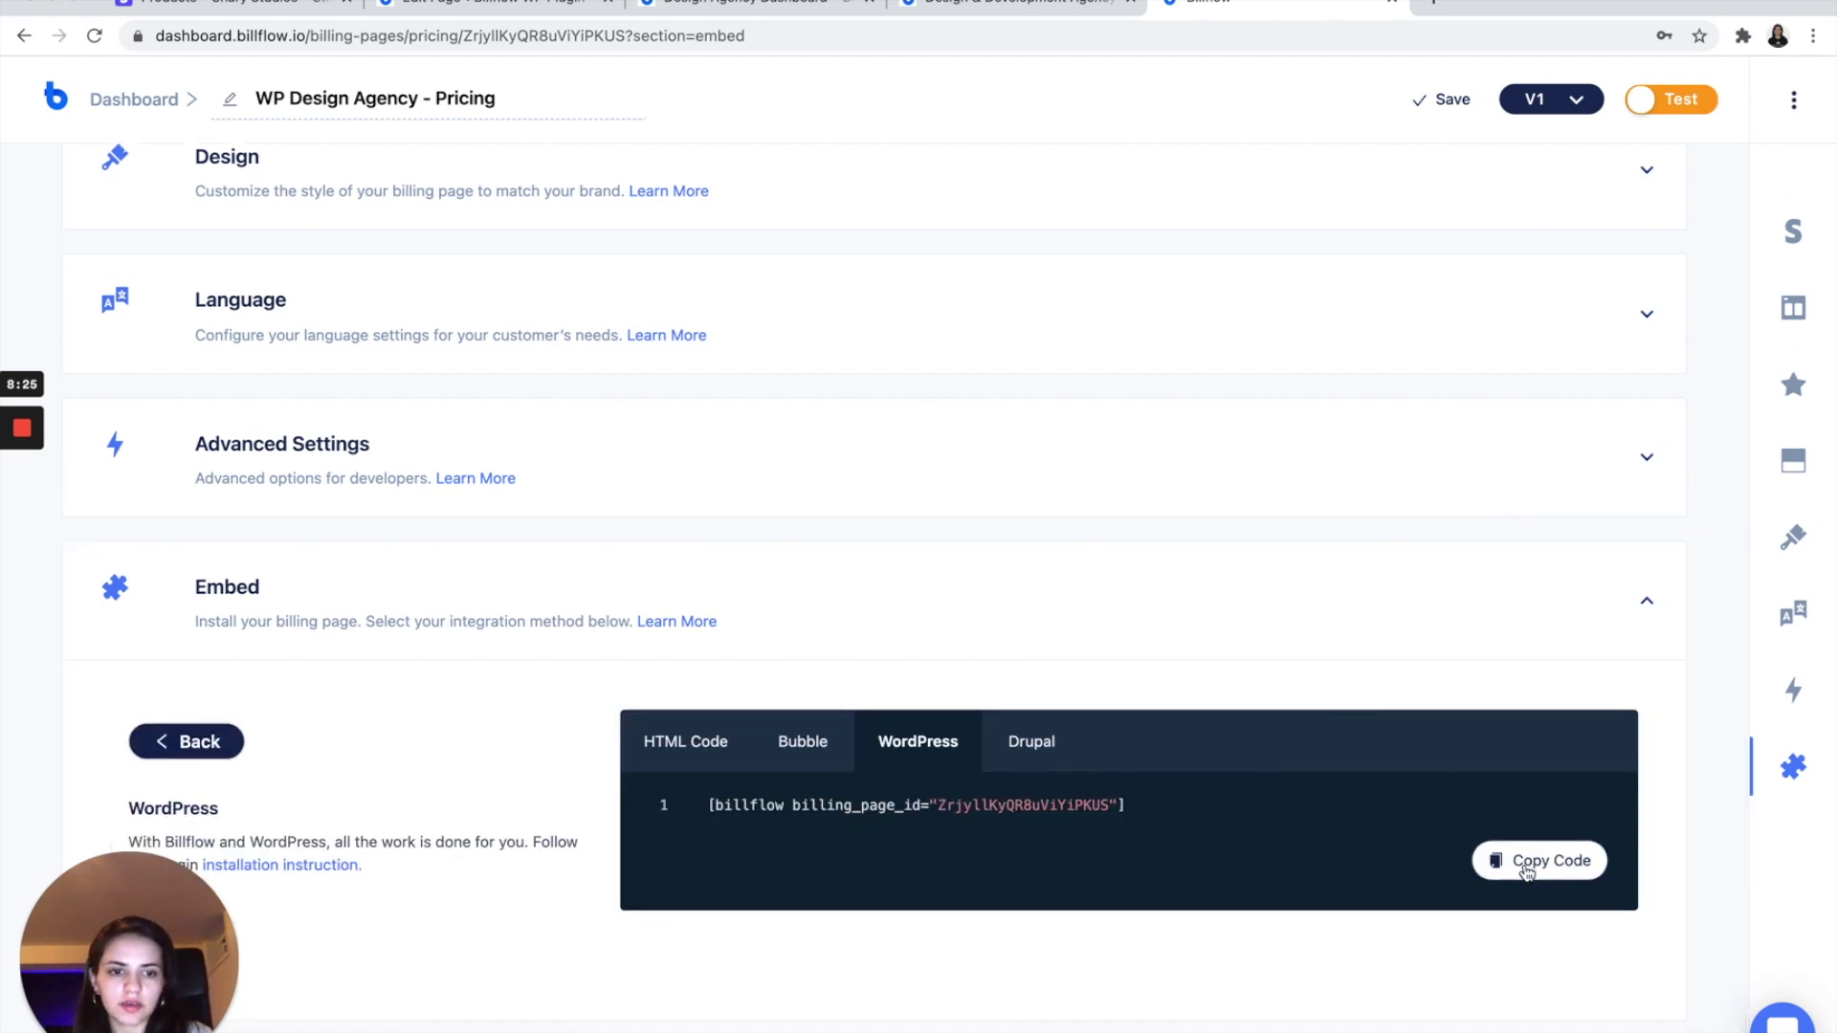
left_click(1527, 866)
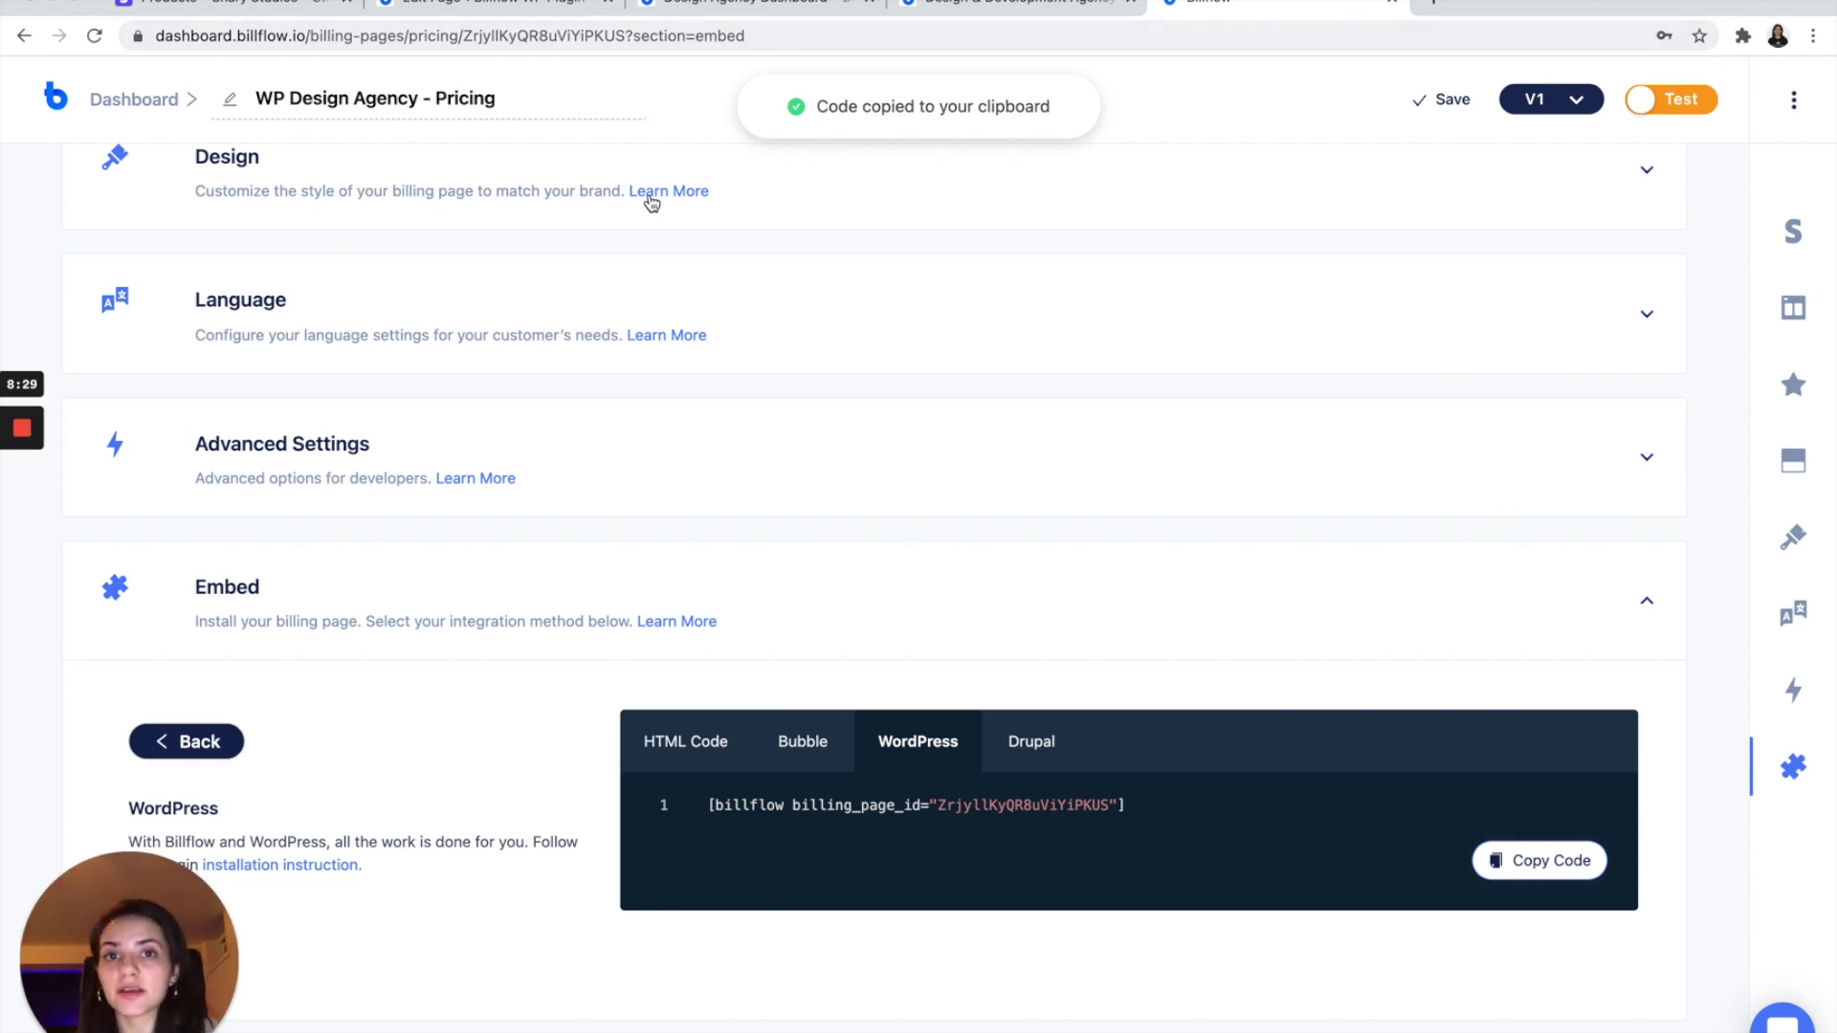
left_click(538, 5)
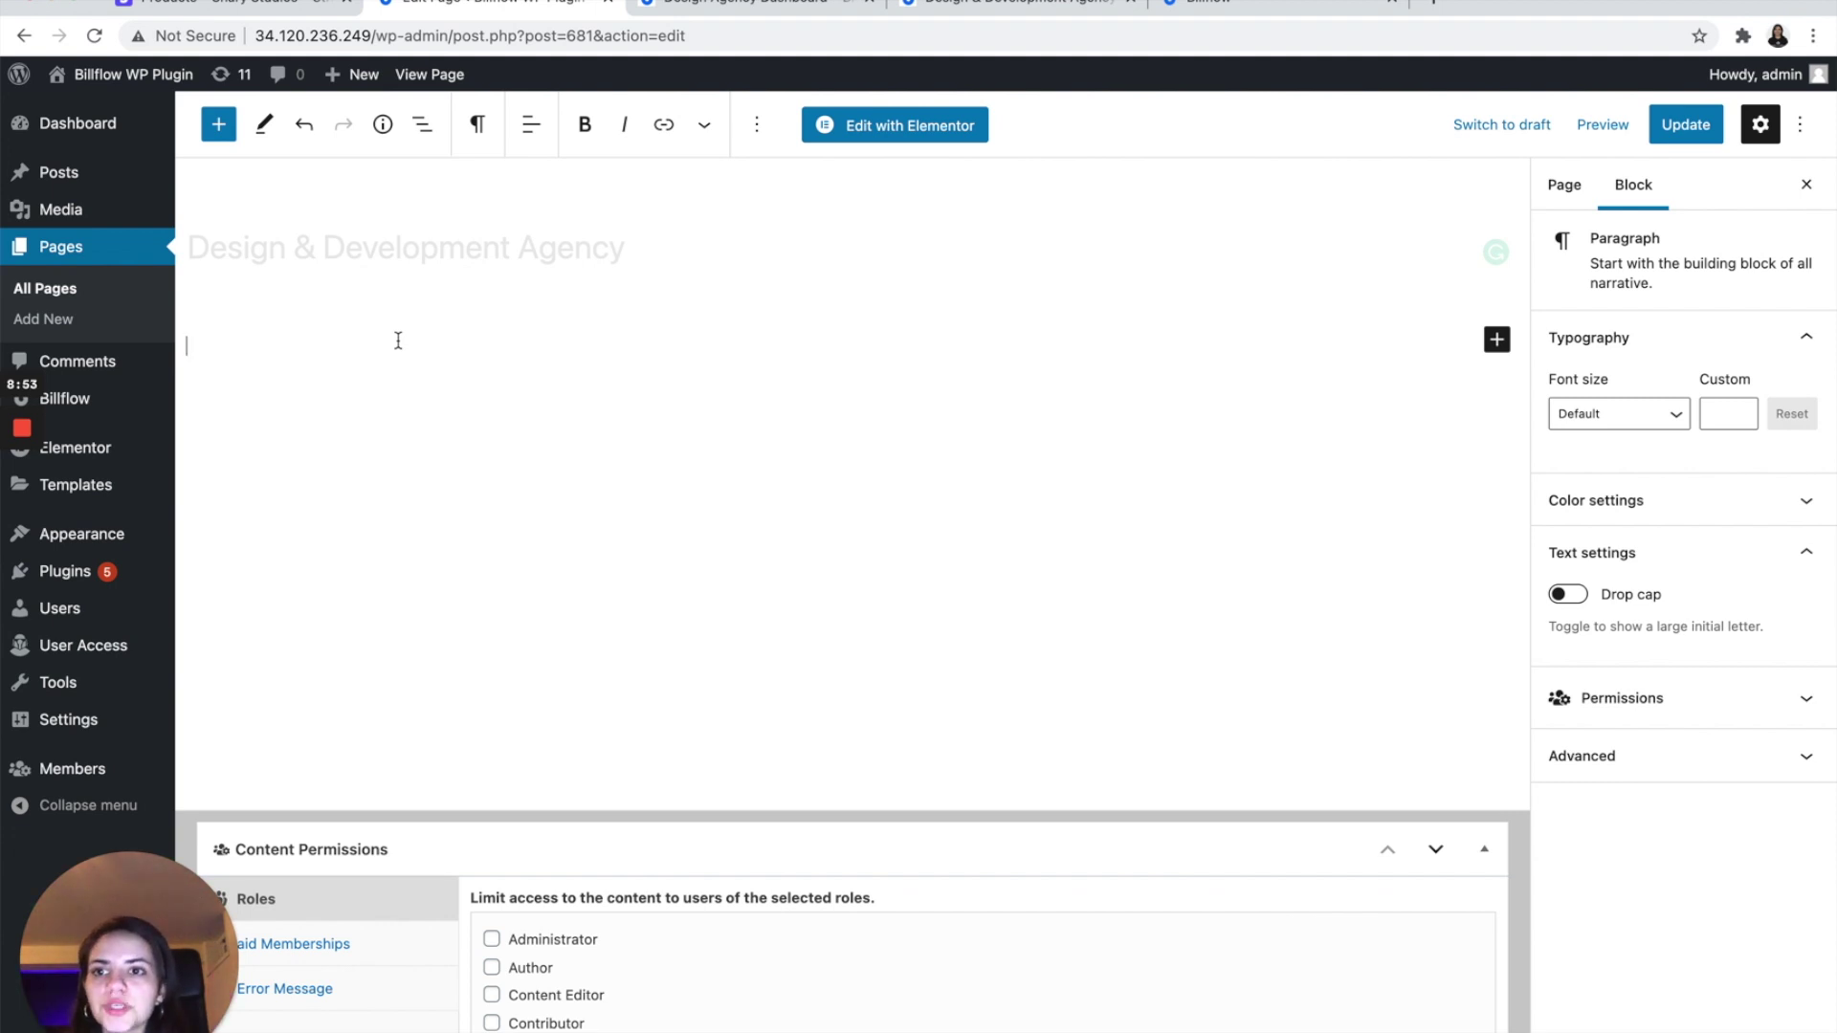
Step: Add a Shortcode block containing the pasted Billflow shortcode to the page
left_click(219, 124)
type("short")
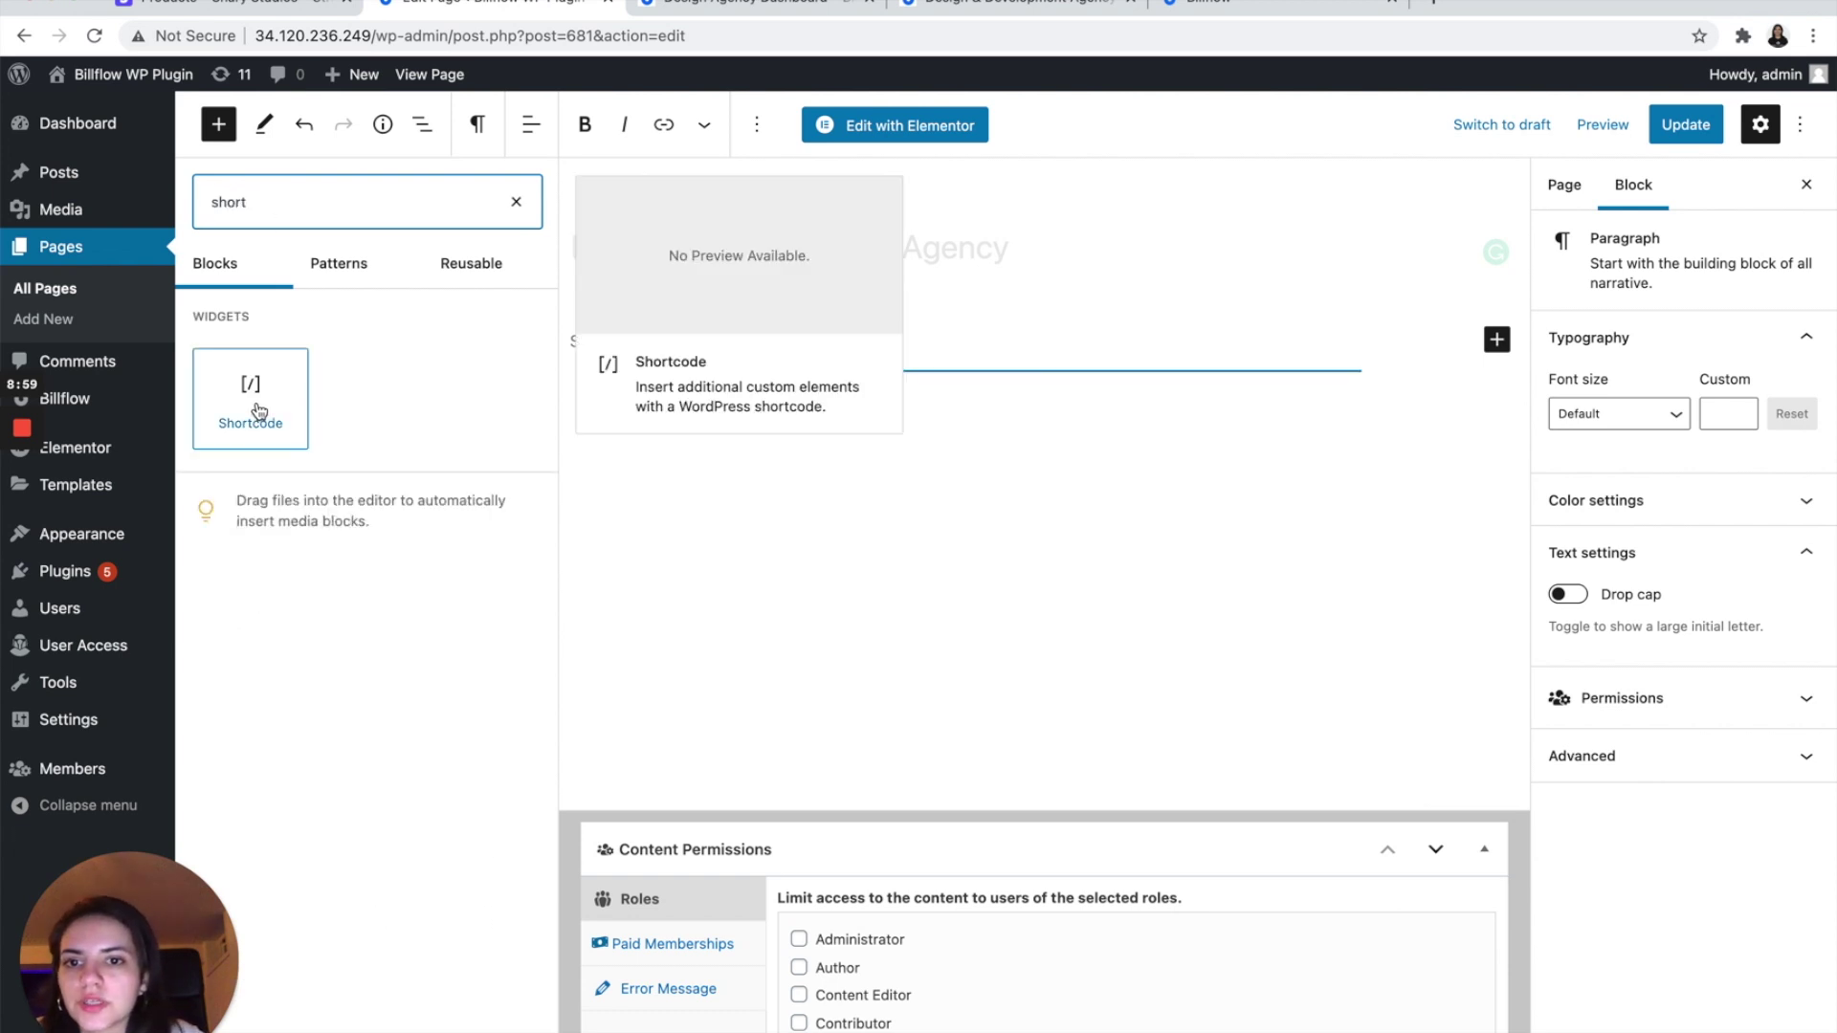
left_click(252, 394)
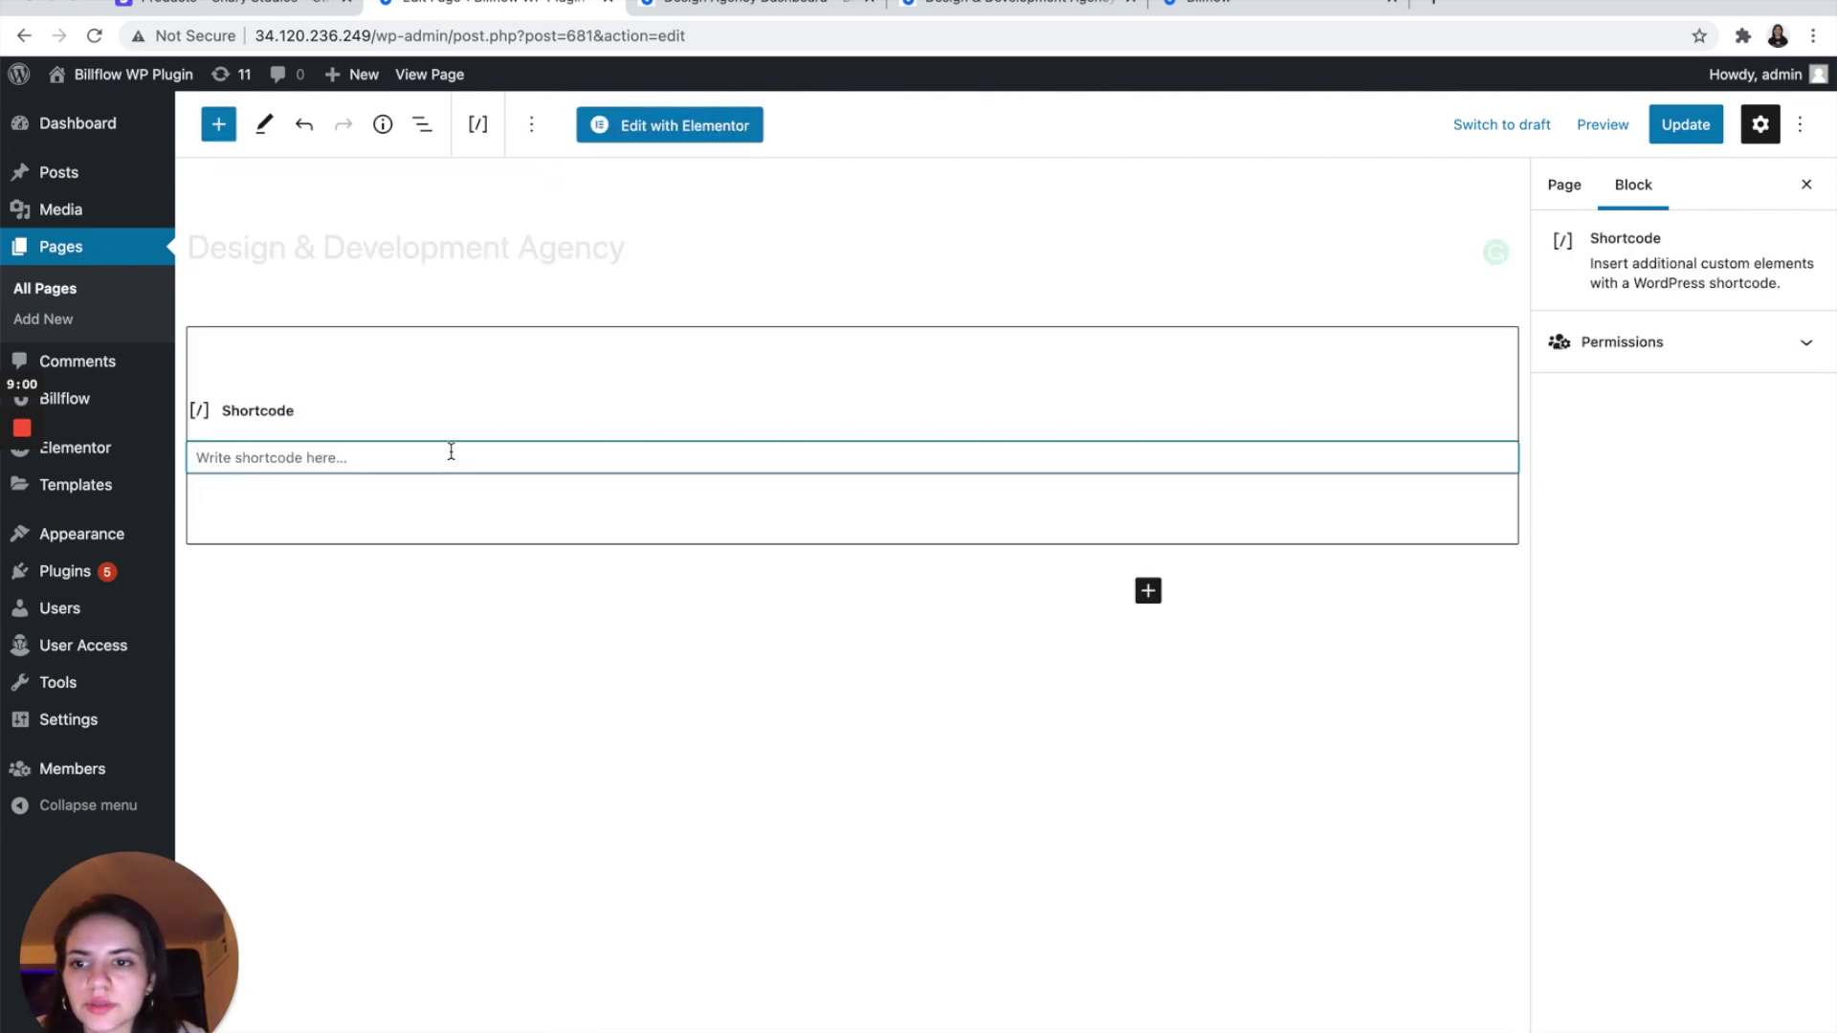
key("super+v")
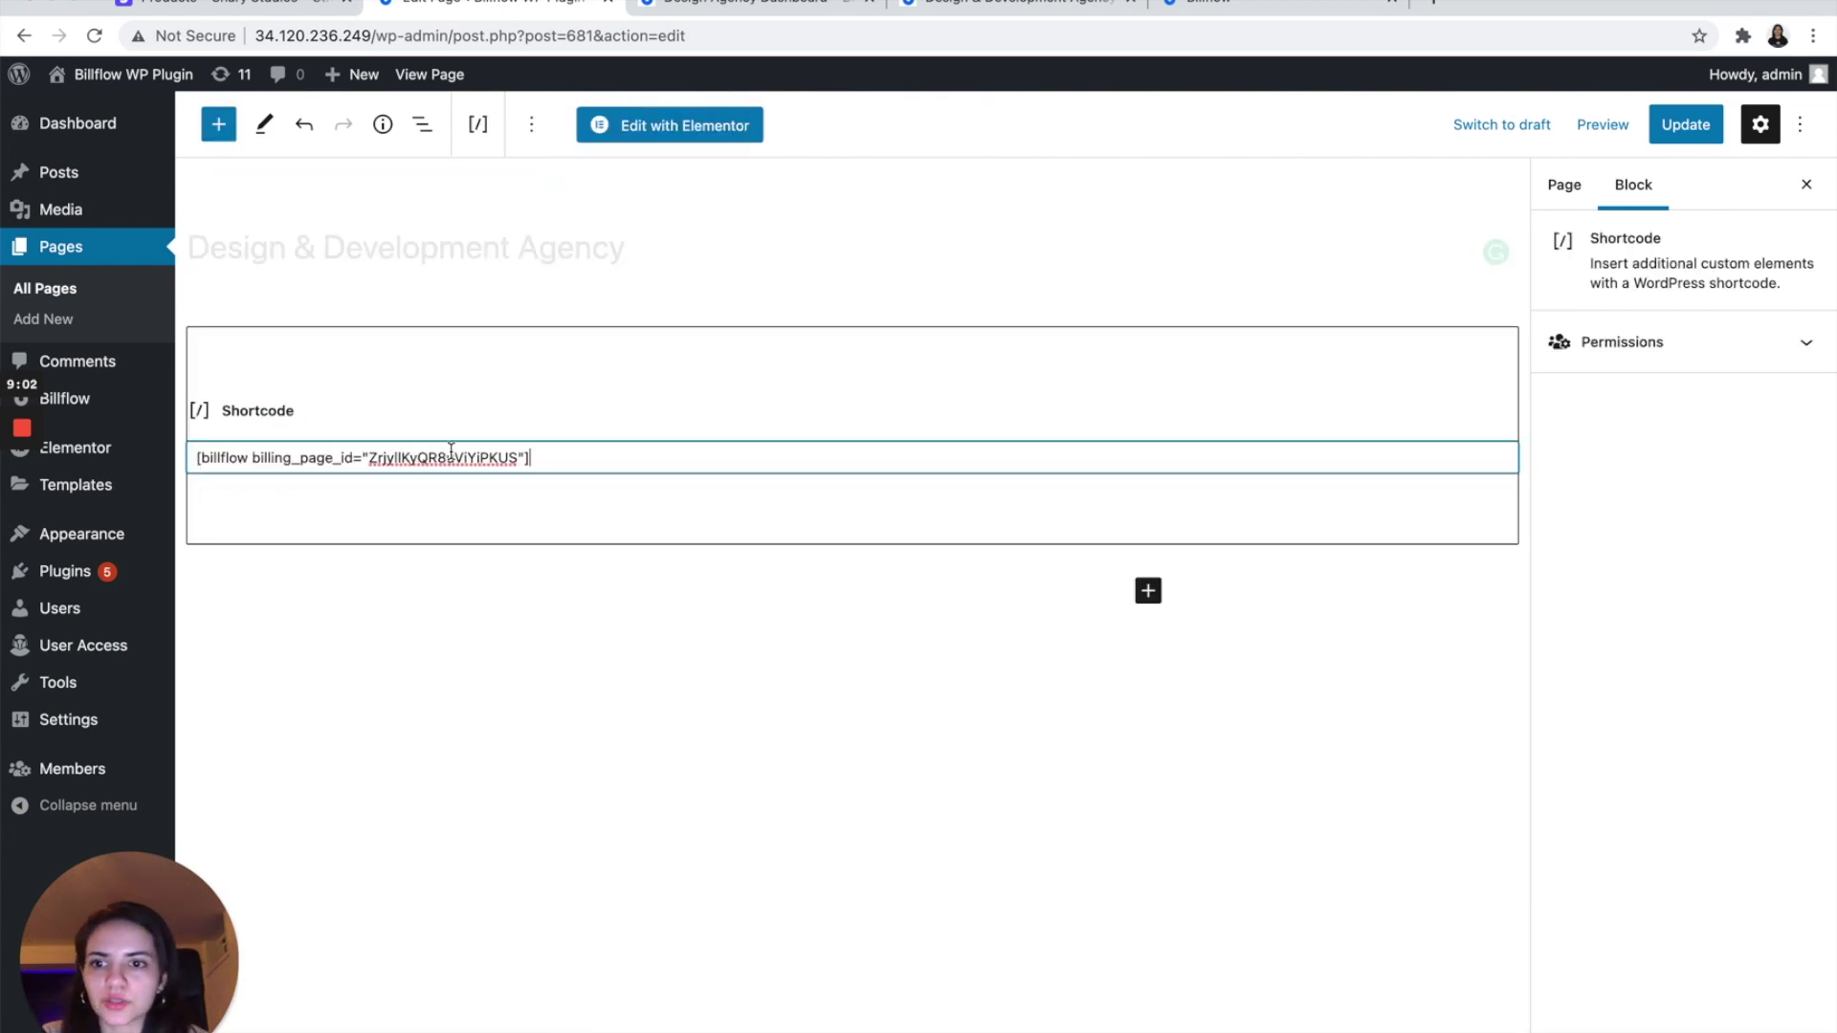
Step: Update the Design & Development Agency page and preview it in a new tab
left_click(1687, 130)
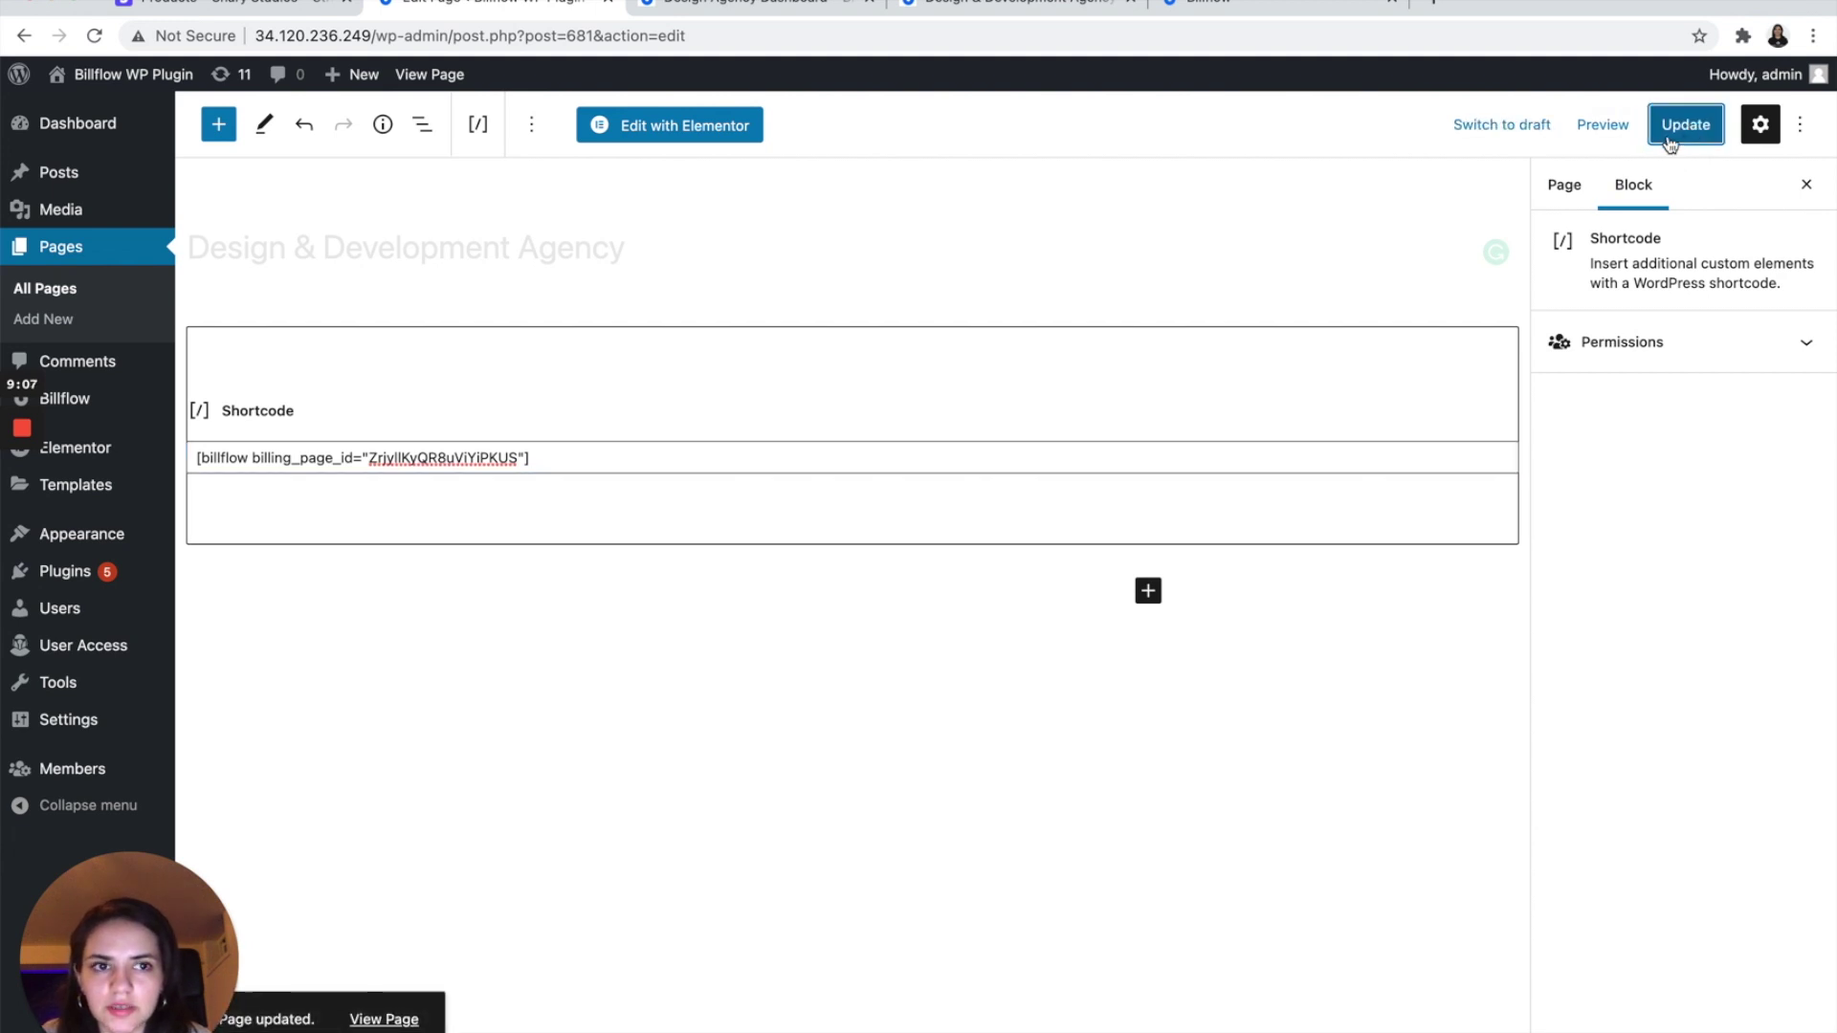
left_click(1603, 124)
left_click(1447, 330)
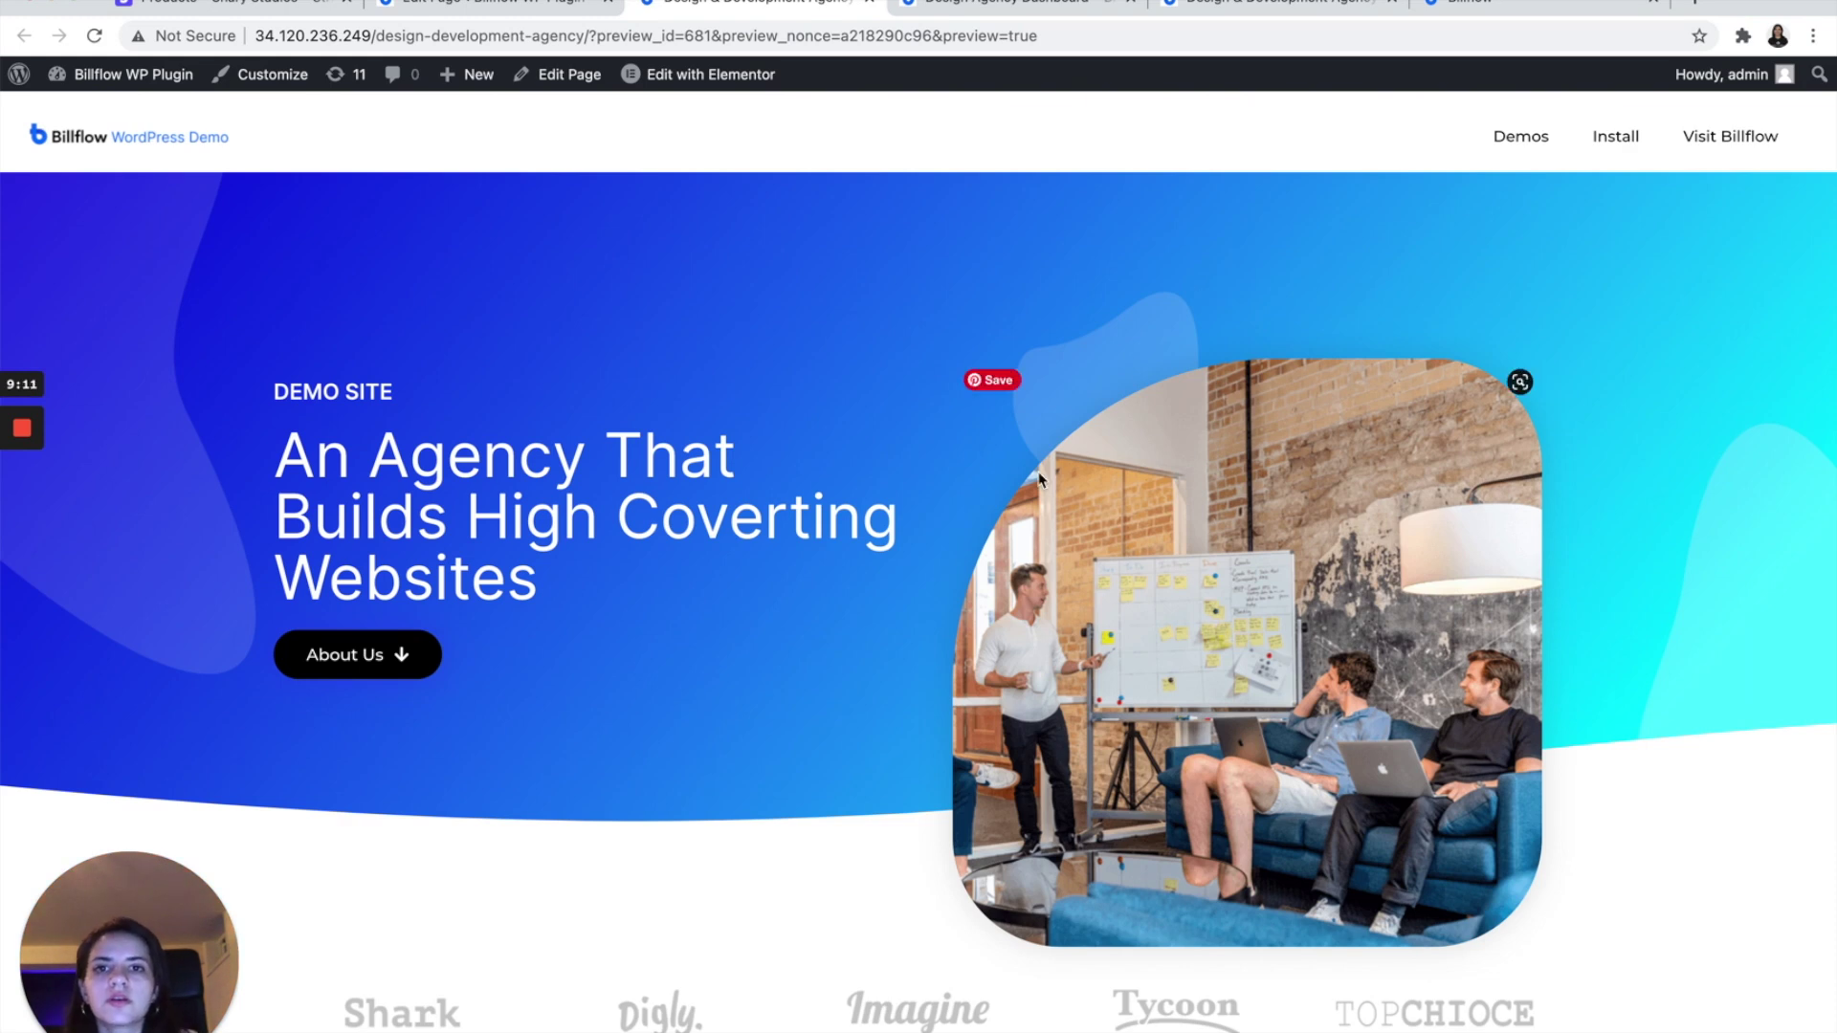
Step: Compare the agency pricing and dashboard pages, then open the portal's Billing section
scroll(1041, 478, "down", 20)
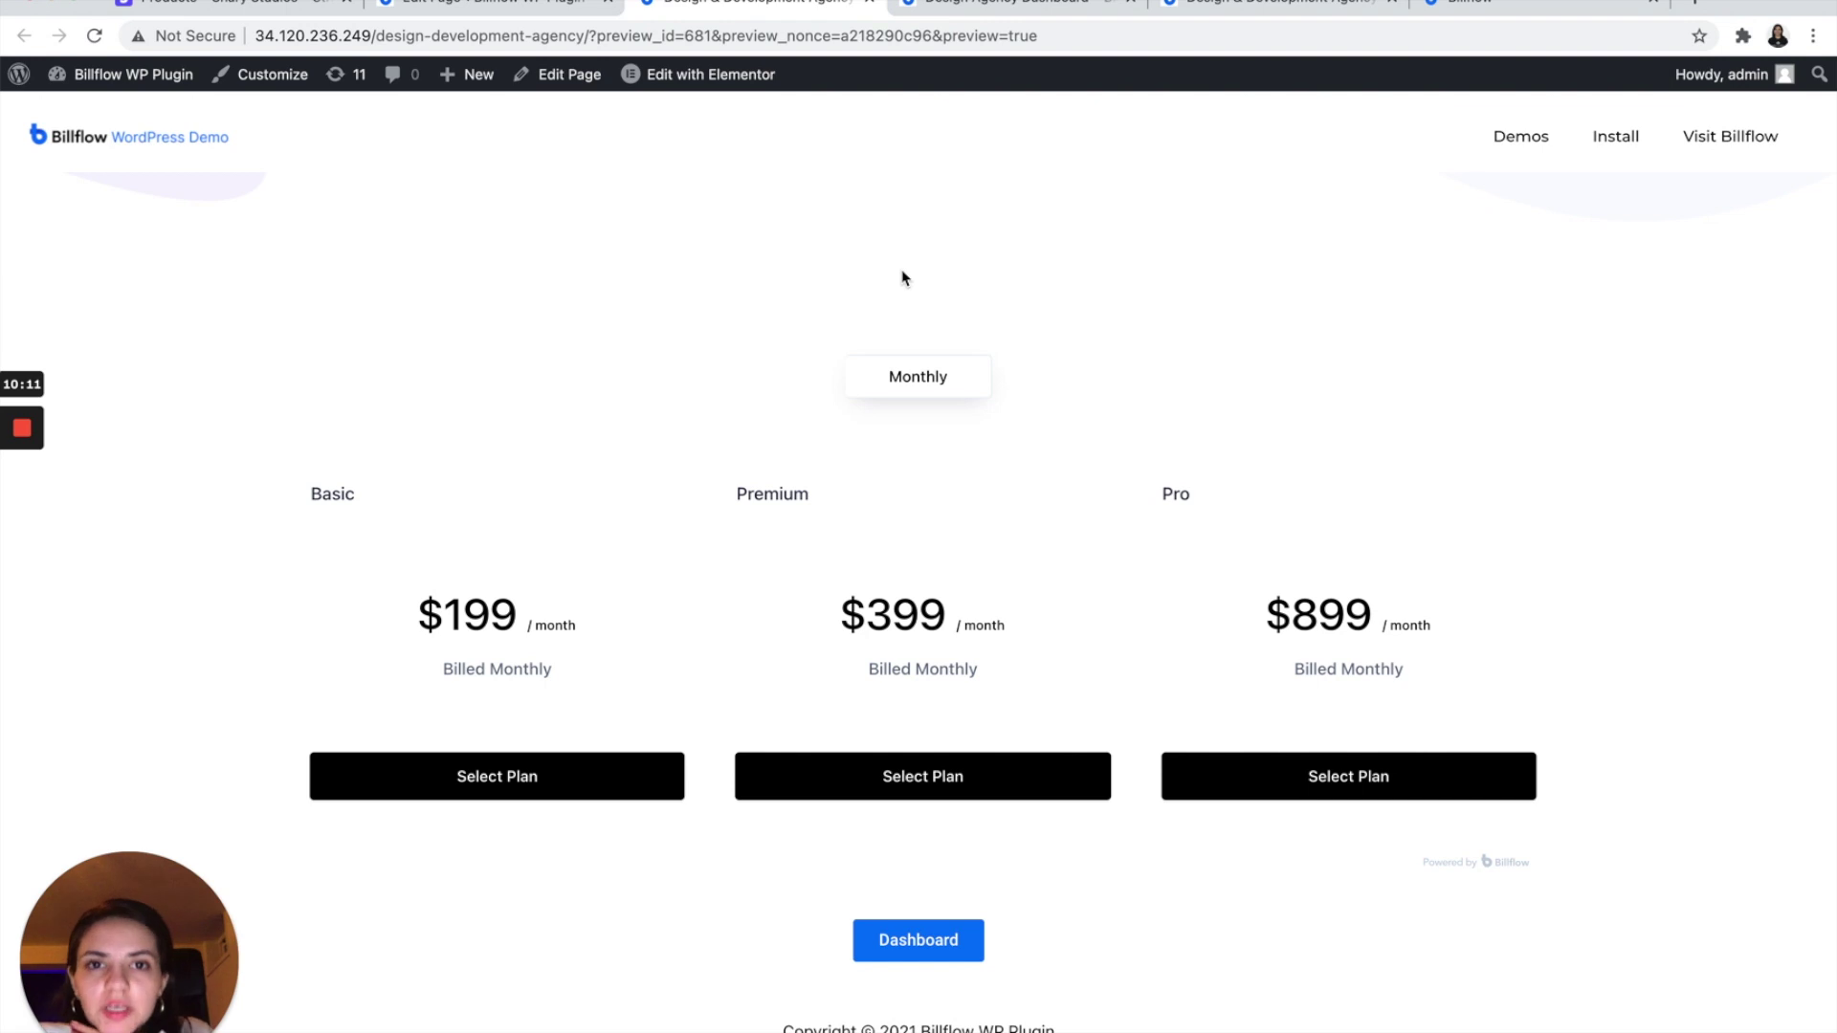
left_click(995, 8)
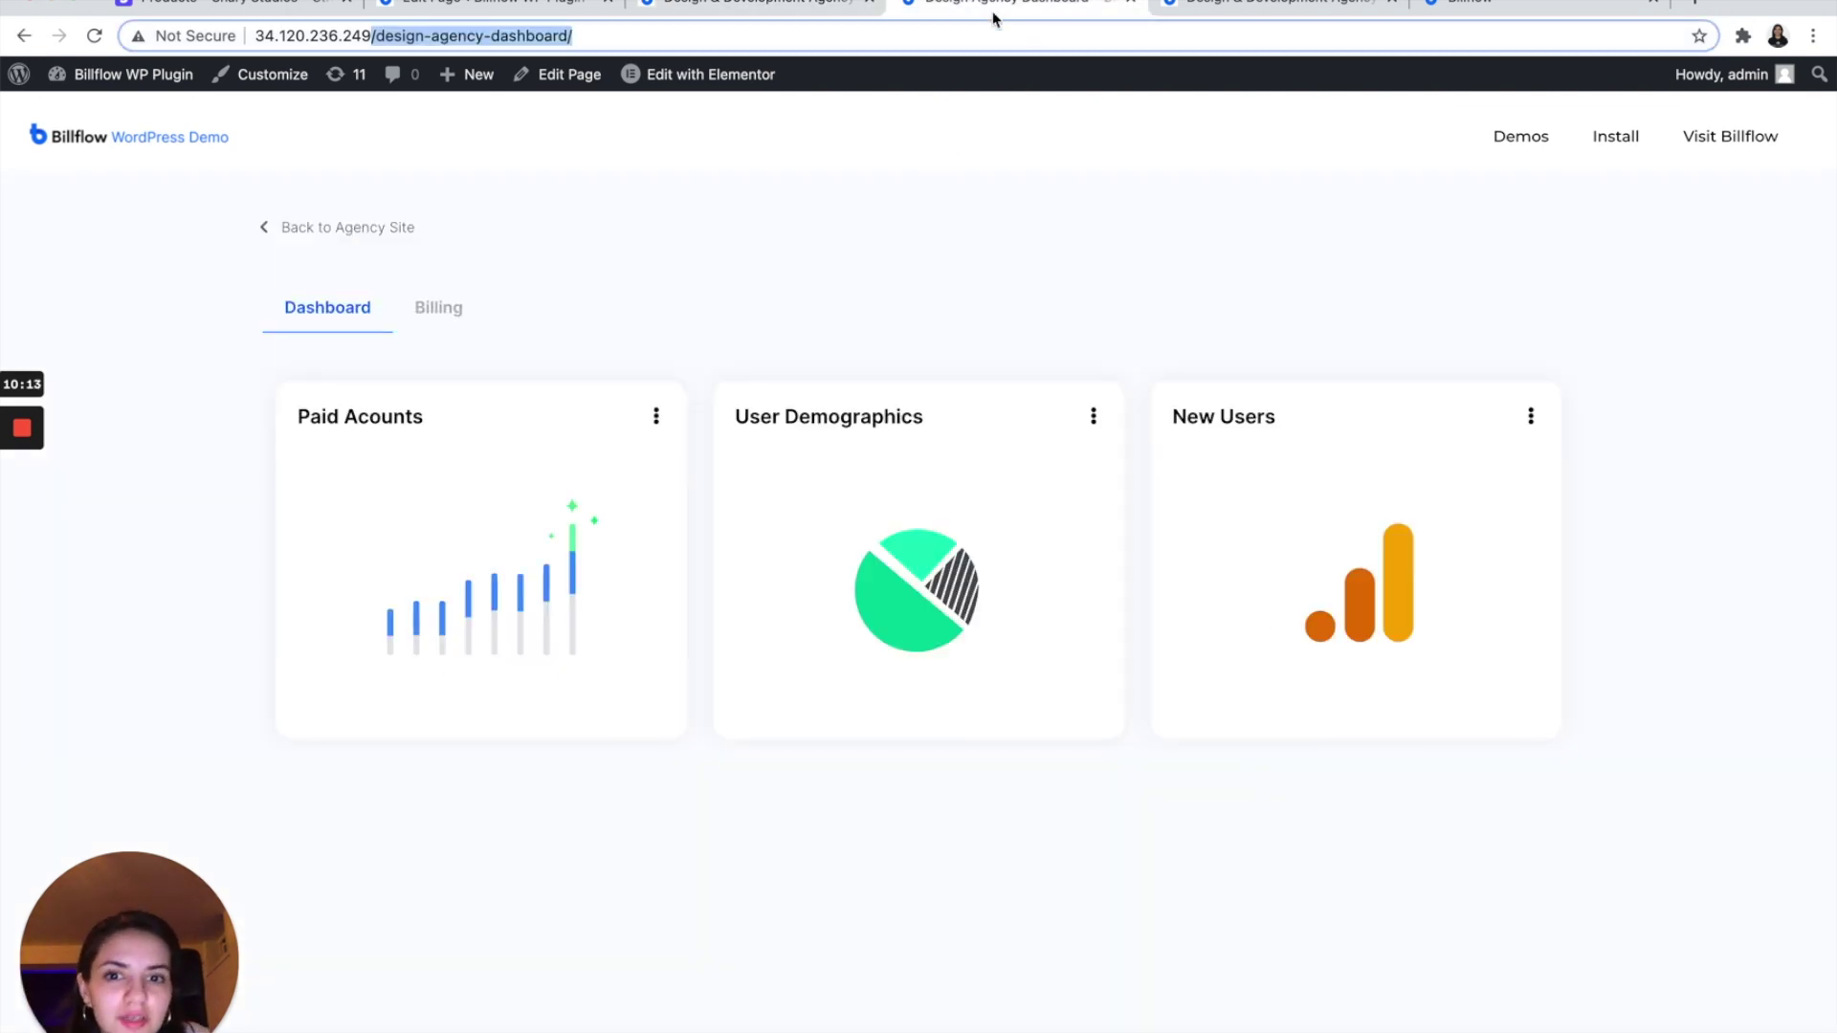
left_click(767, 12)
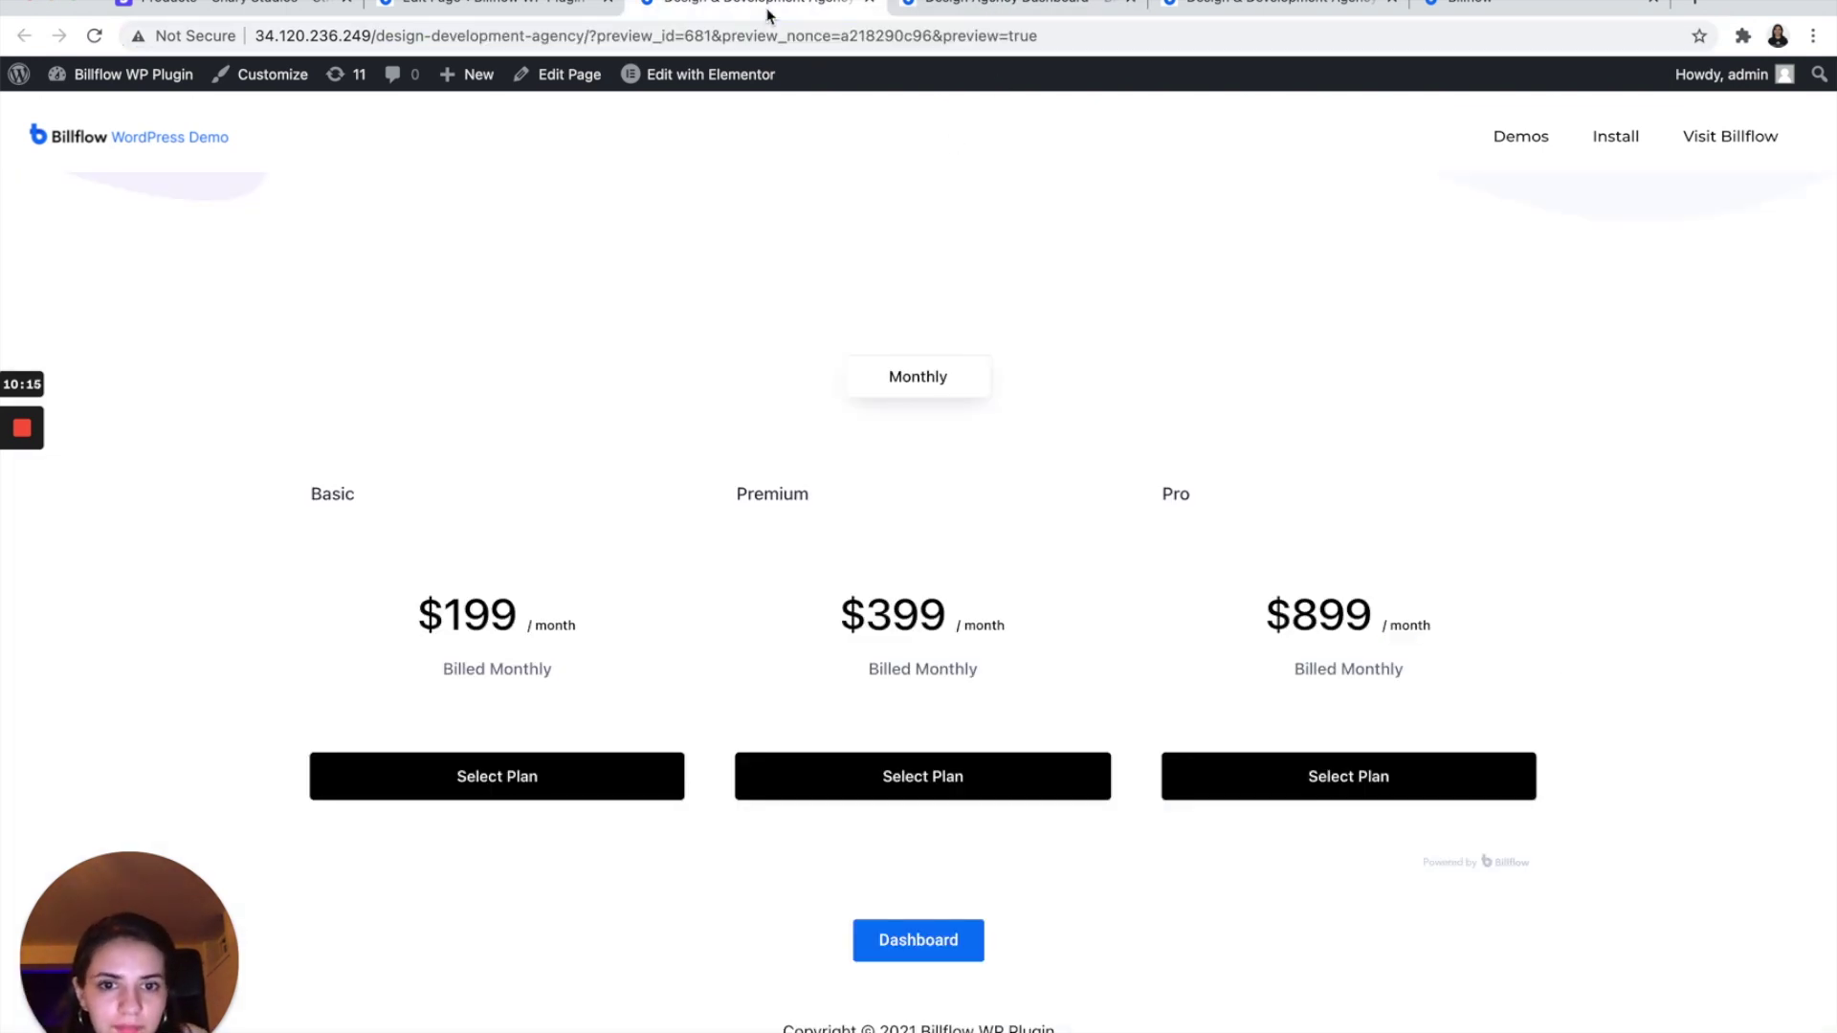
left_click(957, 7)
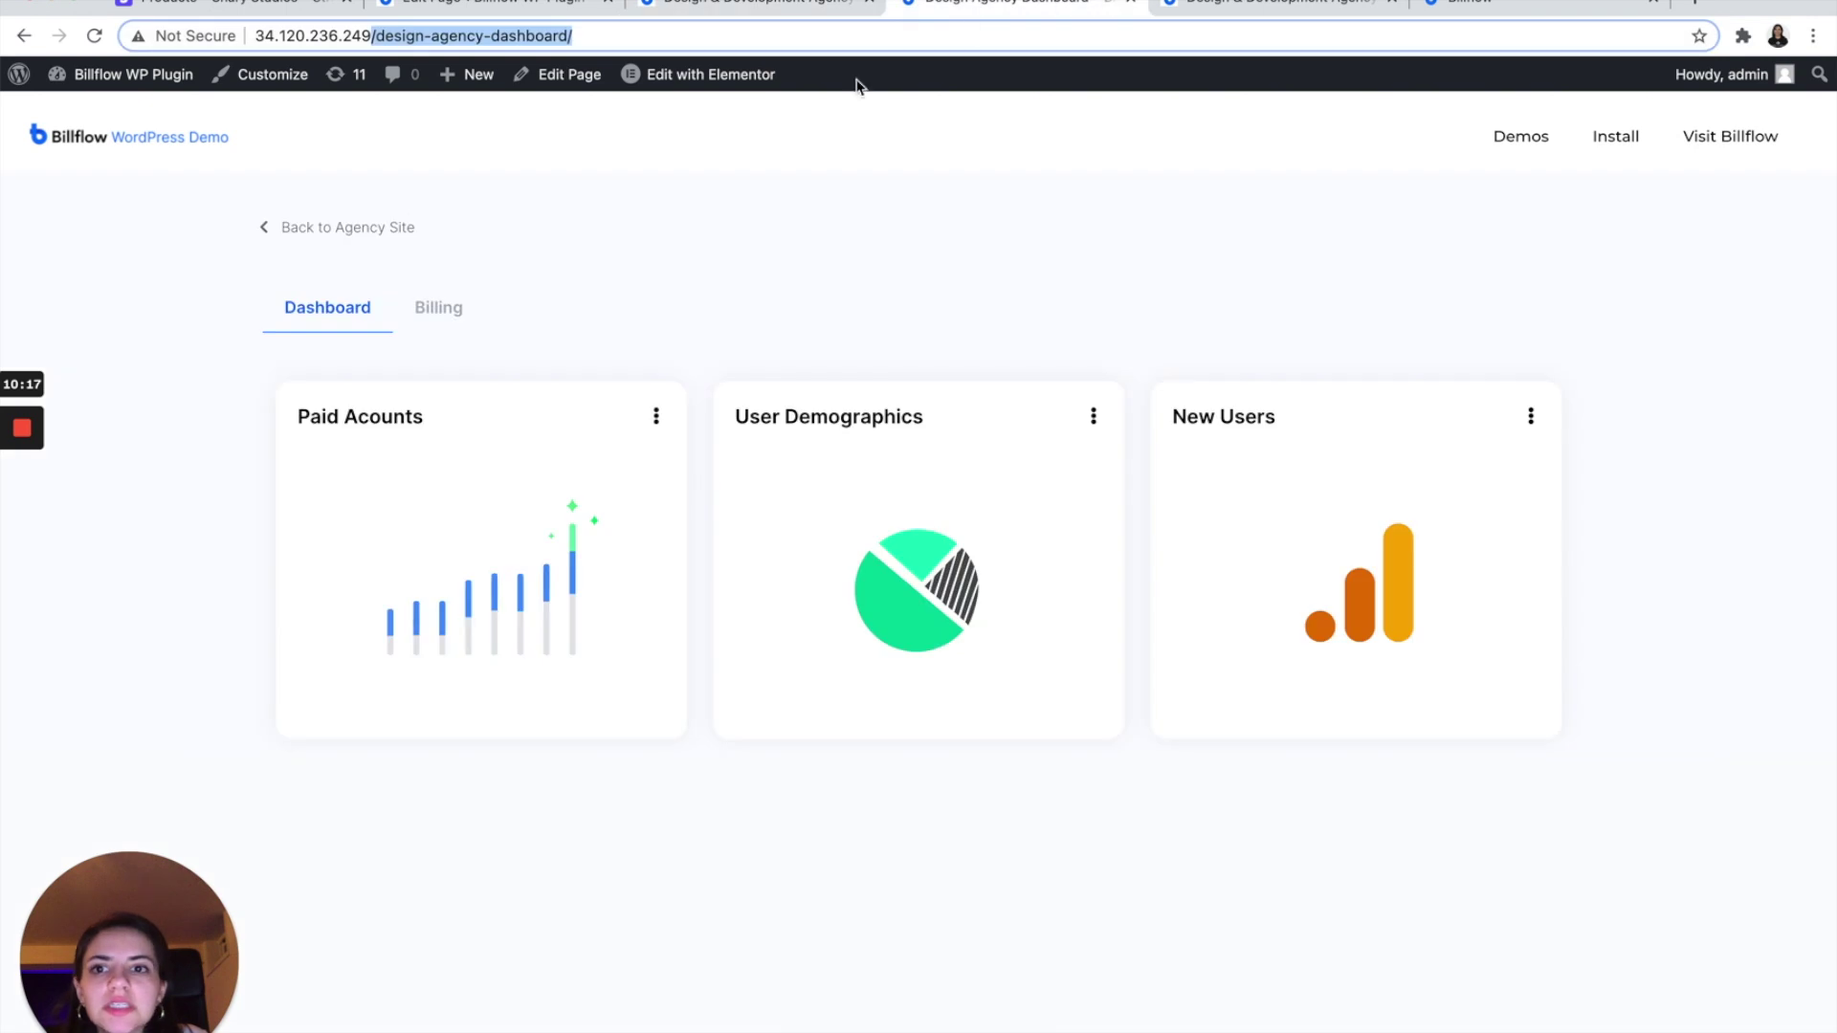
left_click(435, 307)
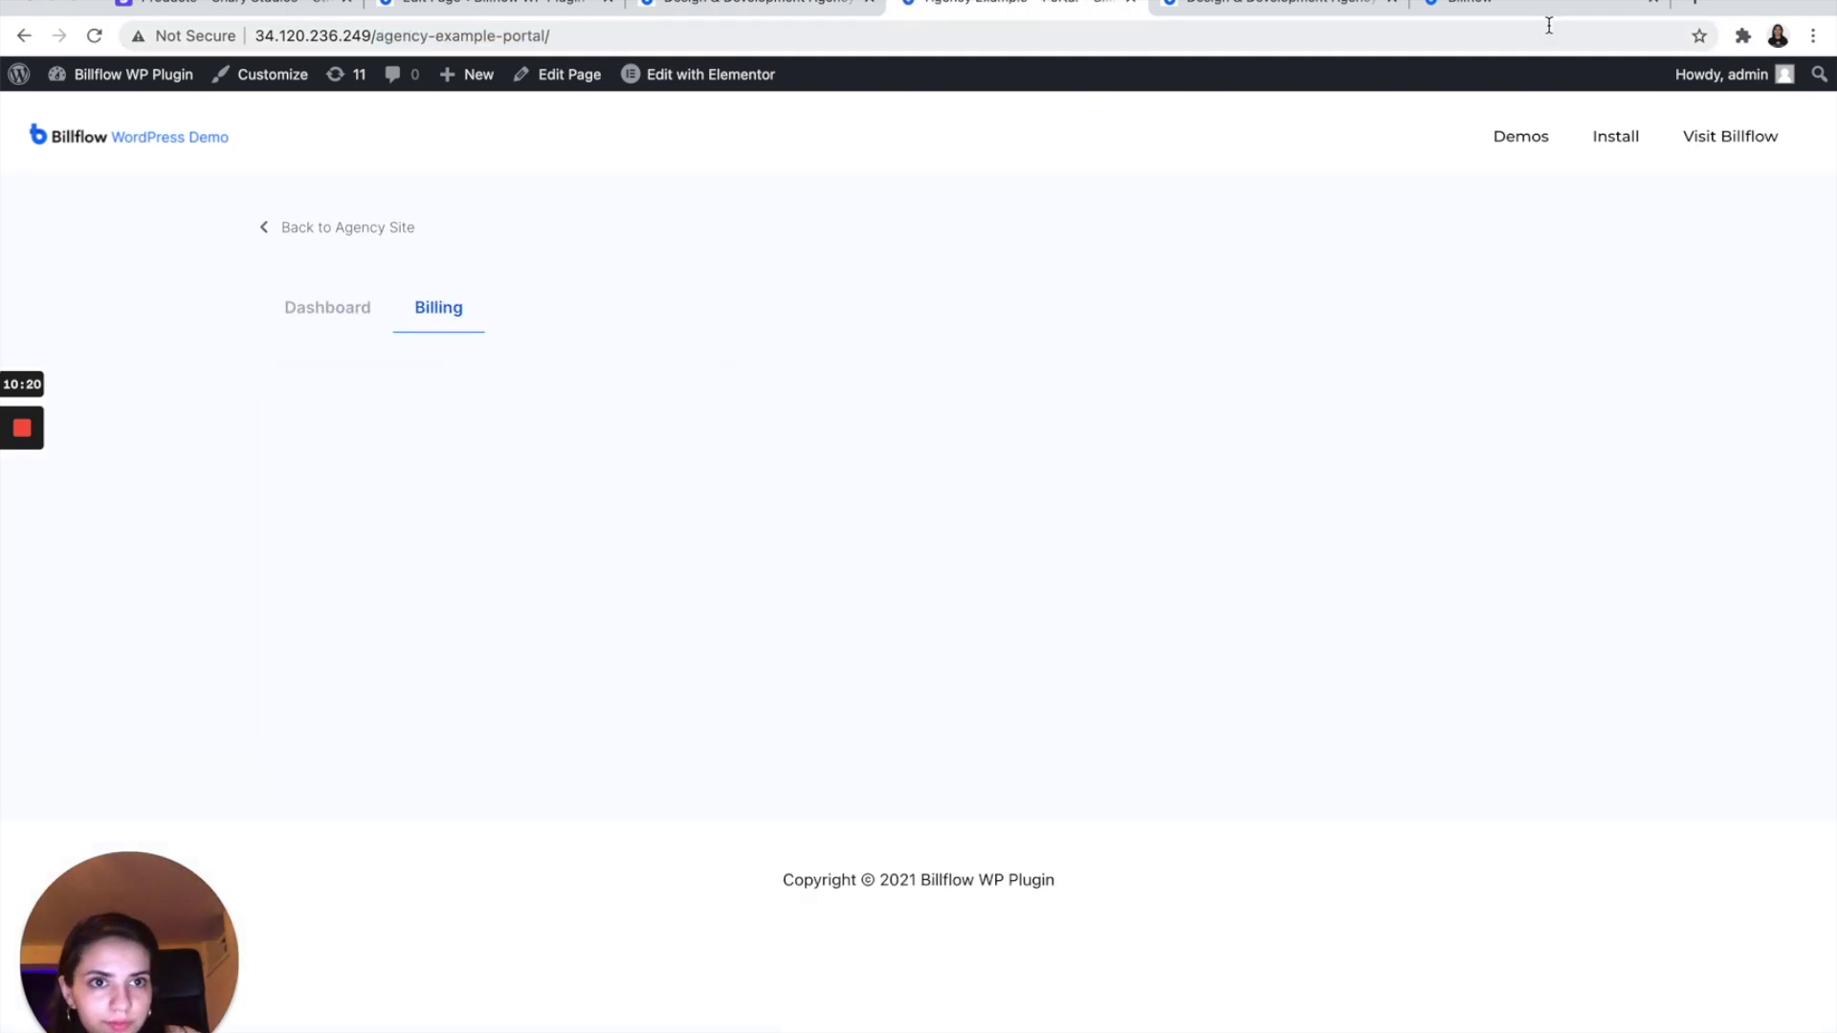
Step: Start a new customer portal with plan changes, resubscribing and coupons enabled
left_click(1499, 5)
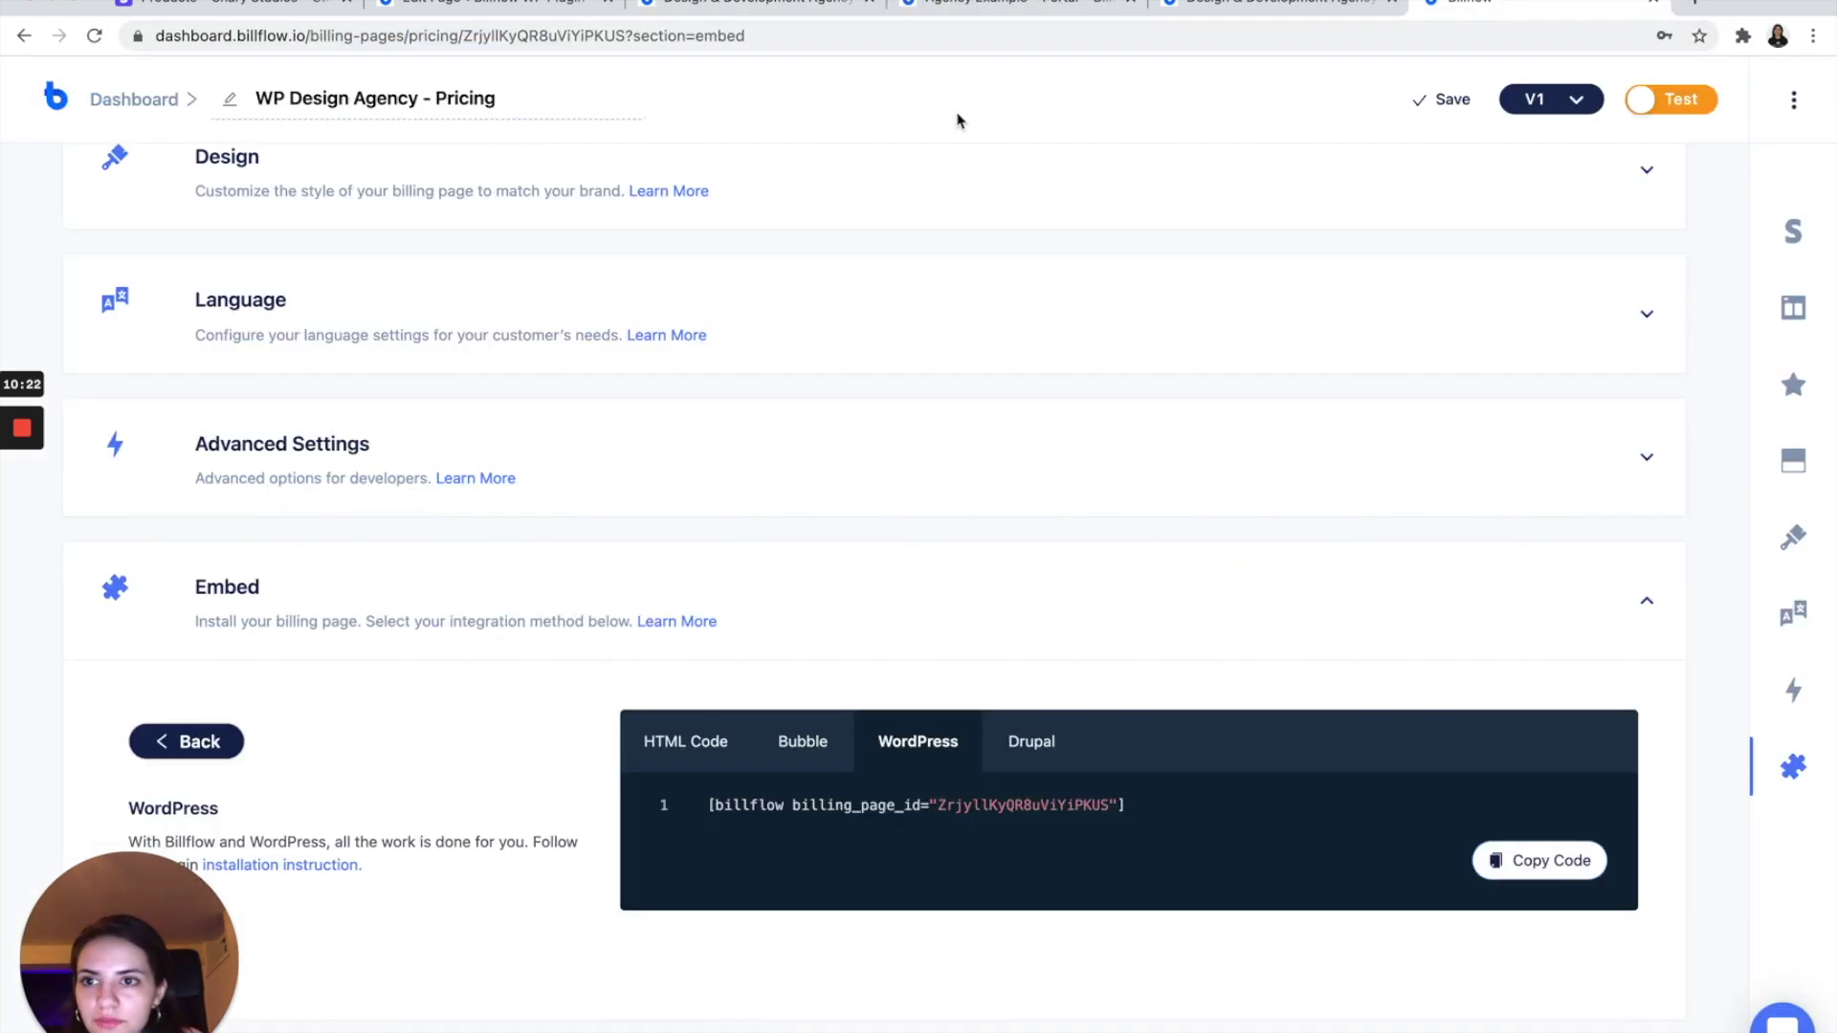
left_click(134, 100)
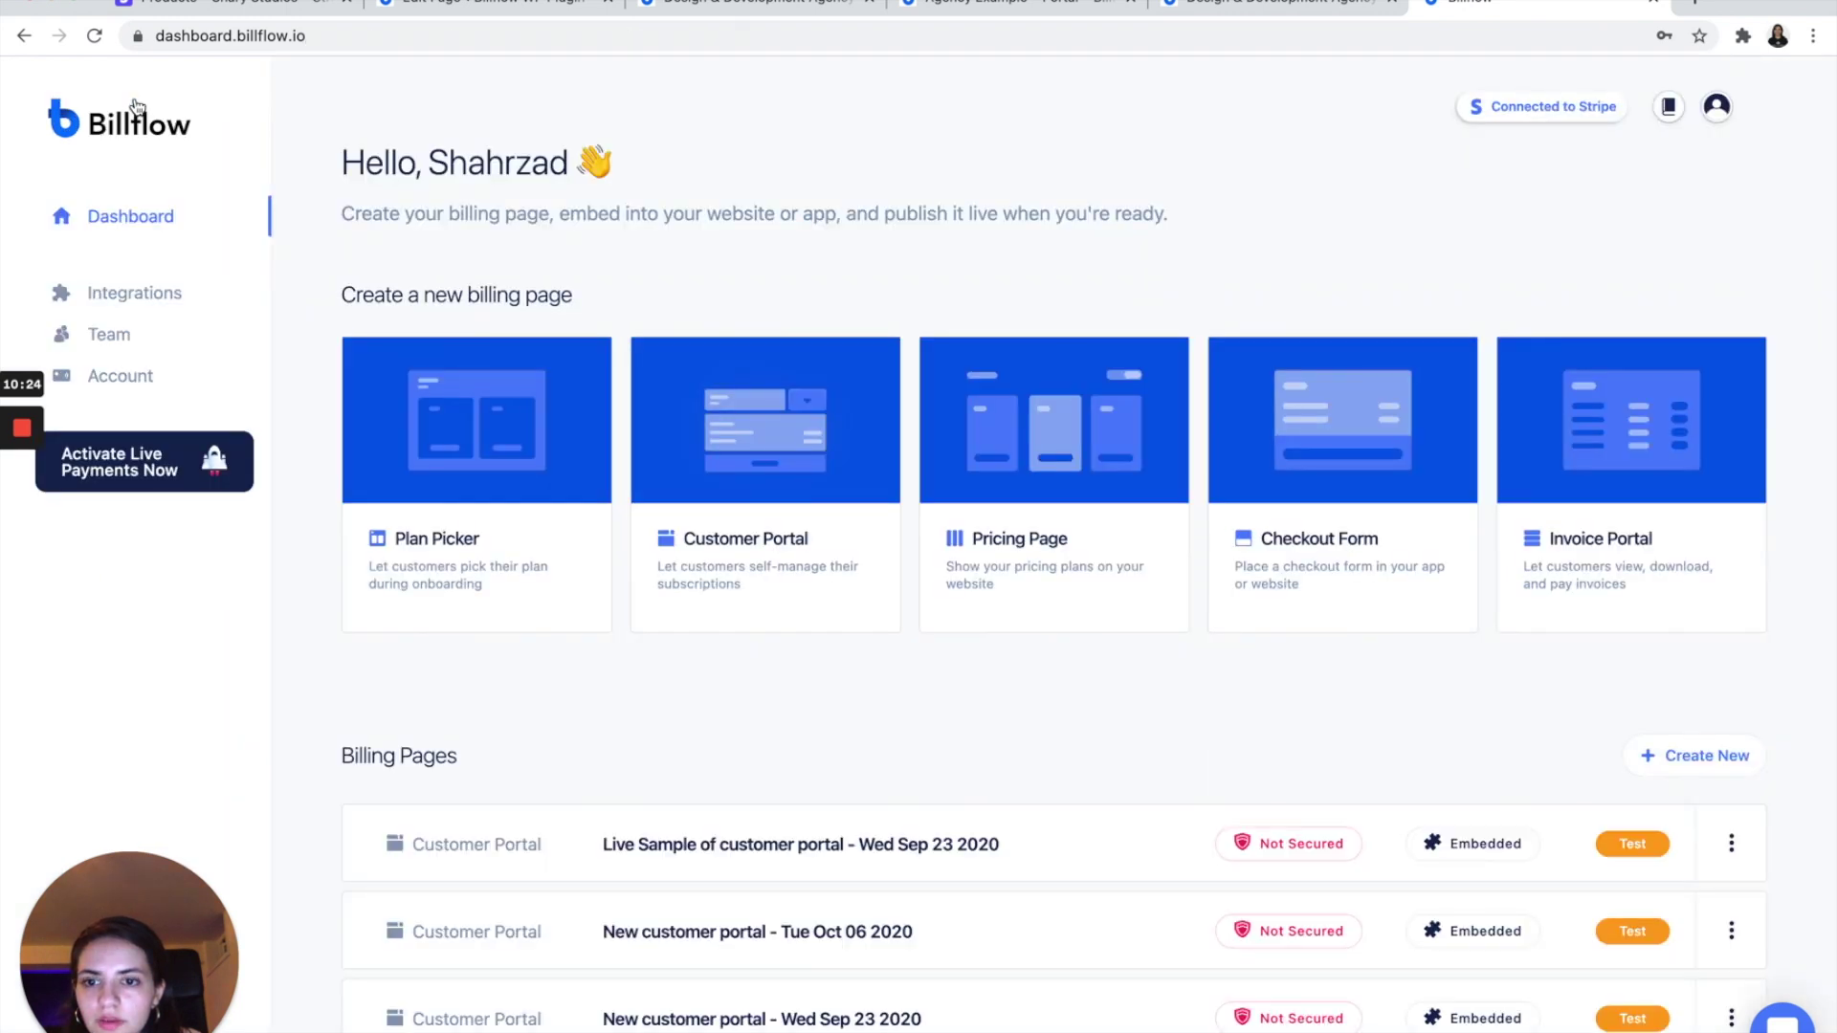
left_click(725, 506)
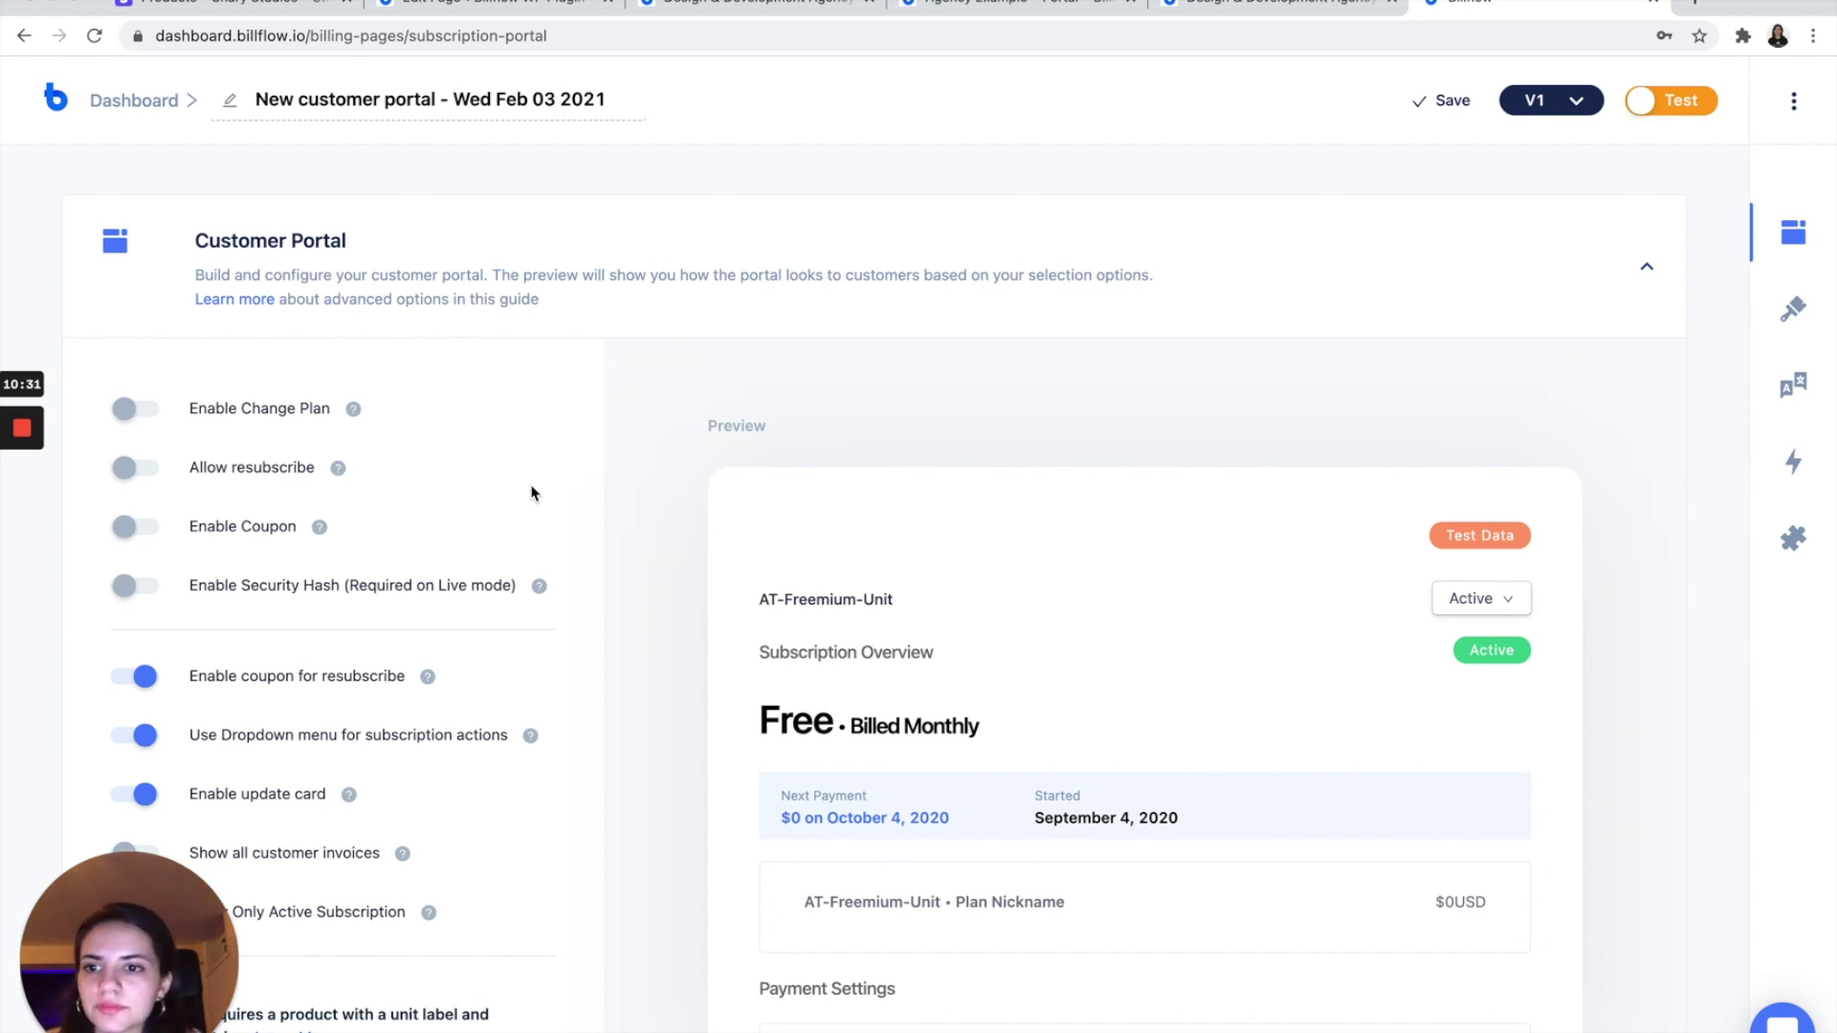
scroll(197, 398, "down", 1)
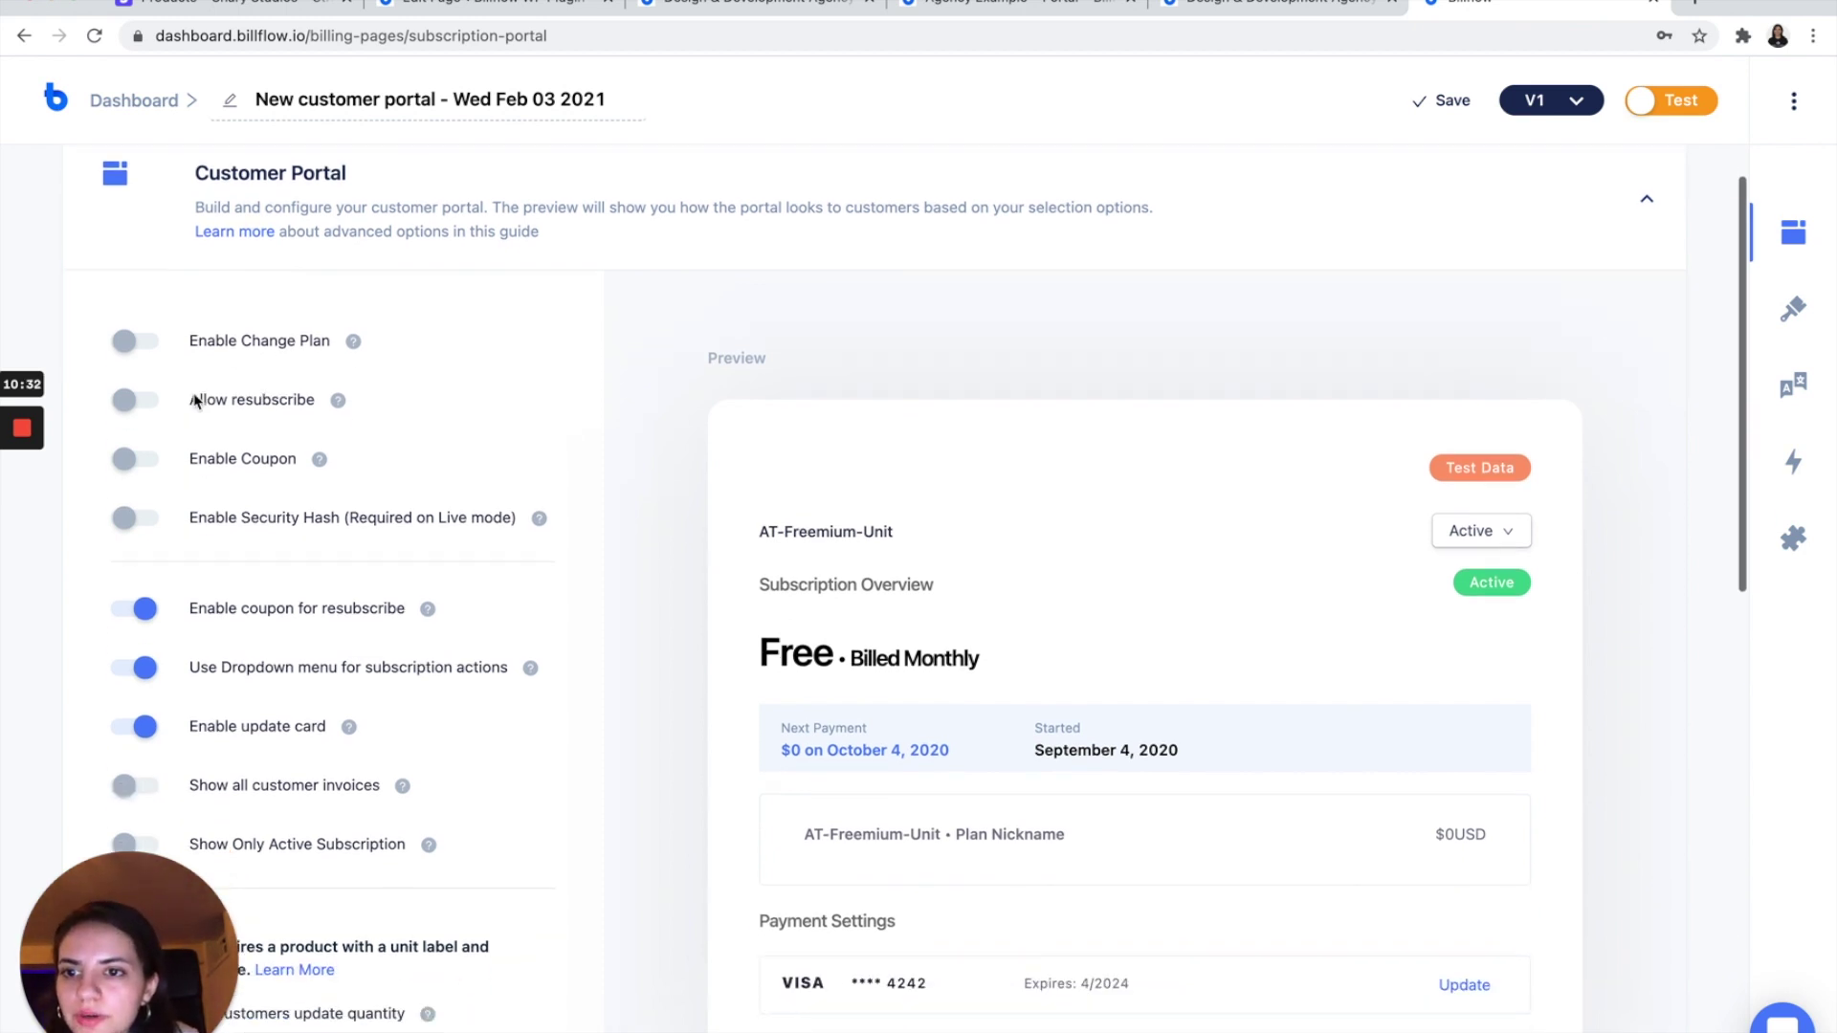
left_click(135, 342)
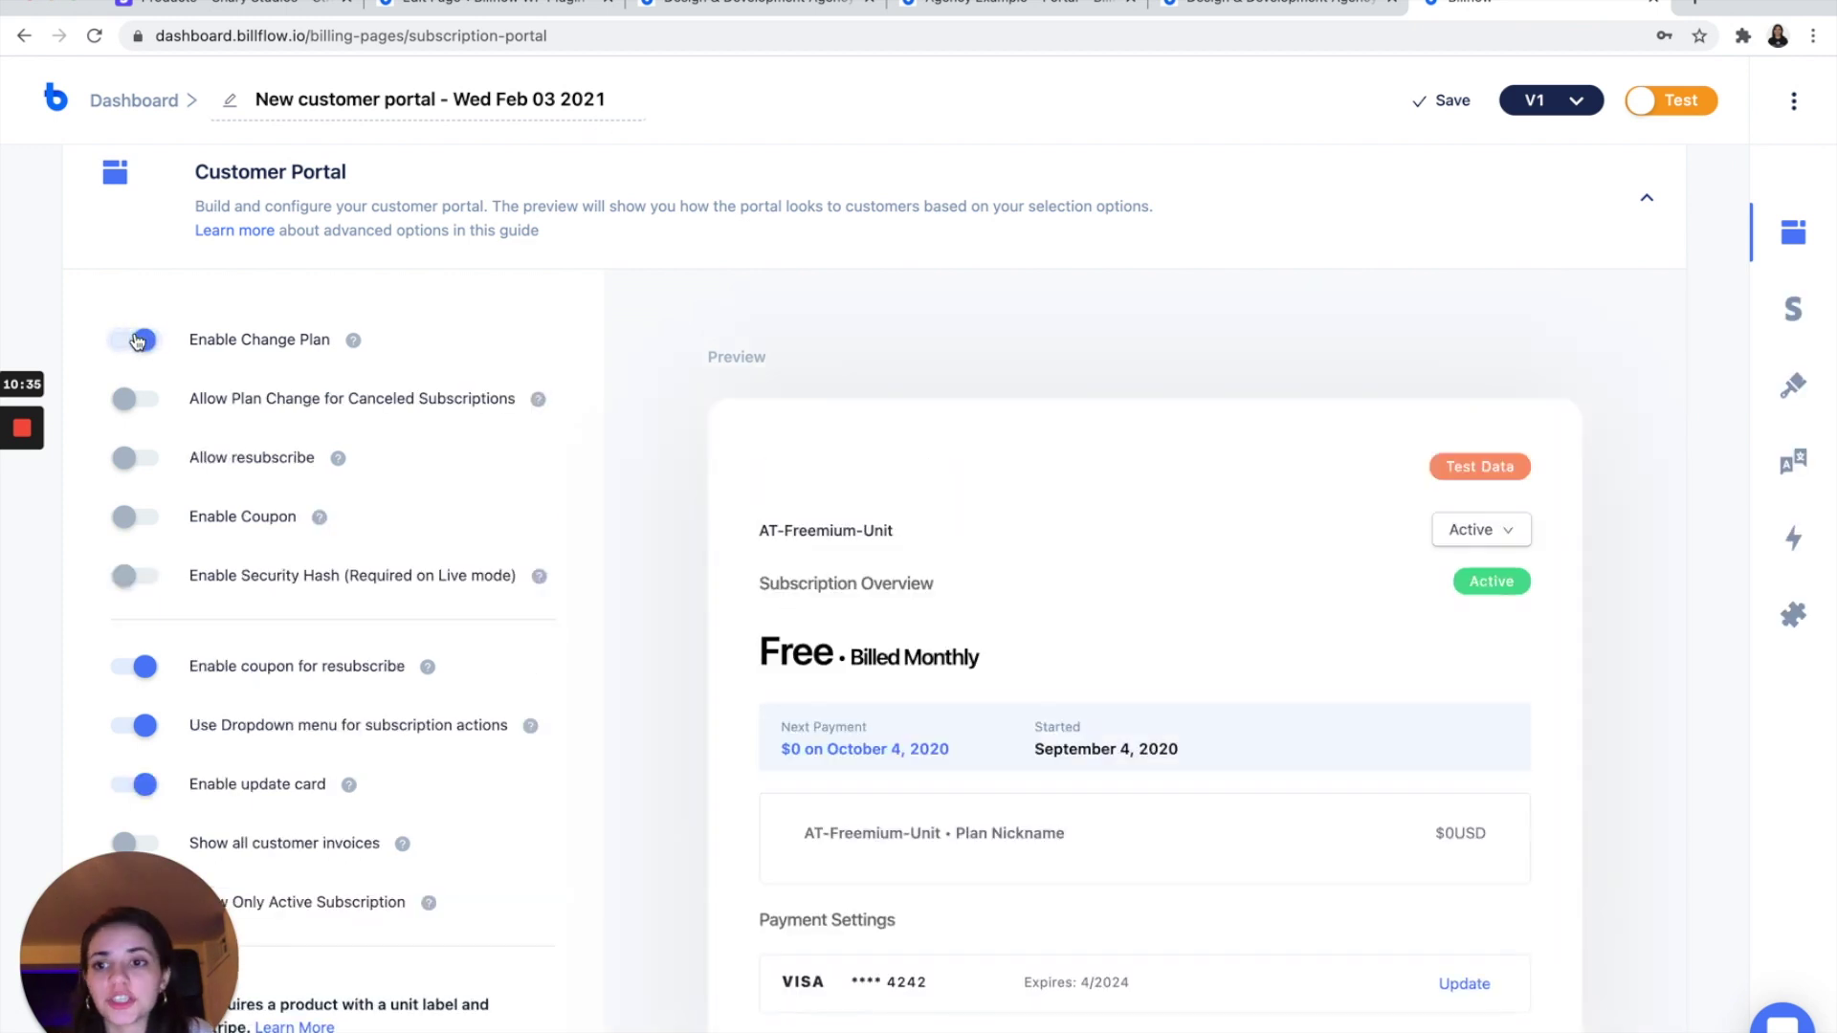
scroll(135, 363, "down", 1)
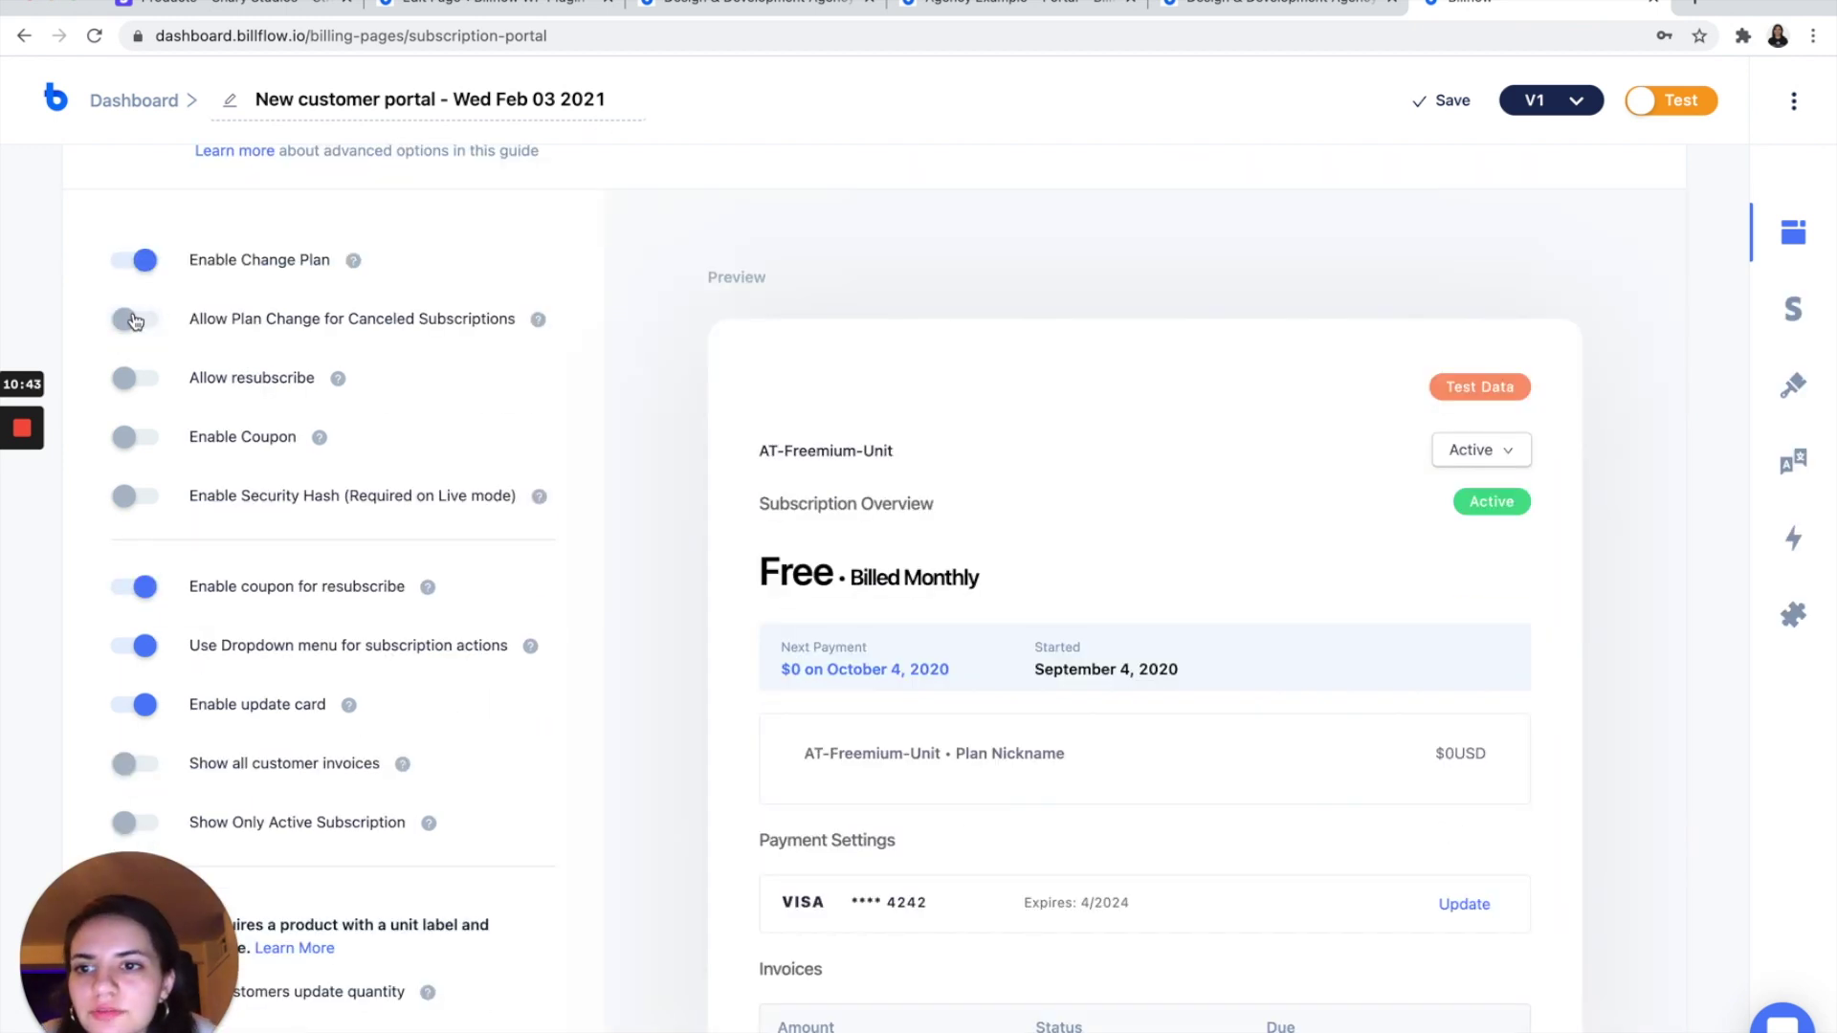
left_click(135, 380)
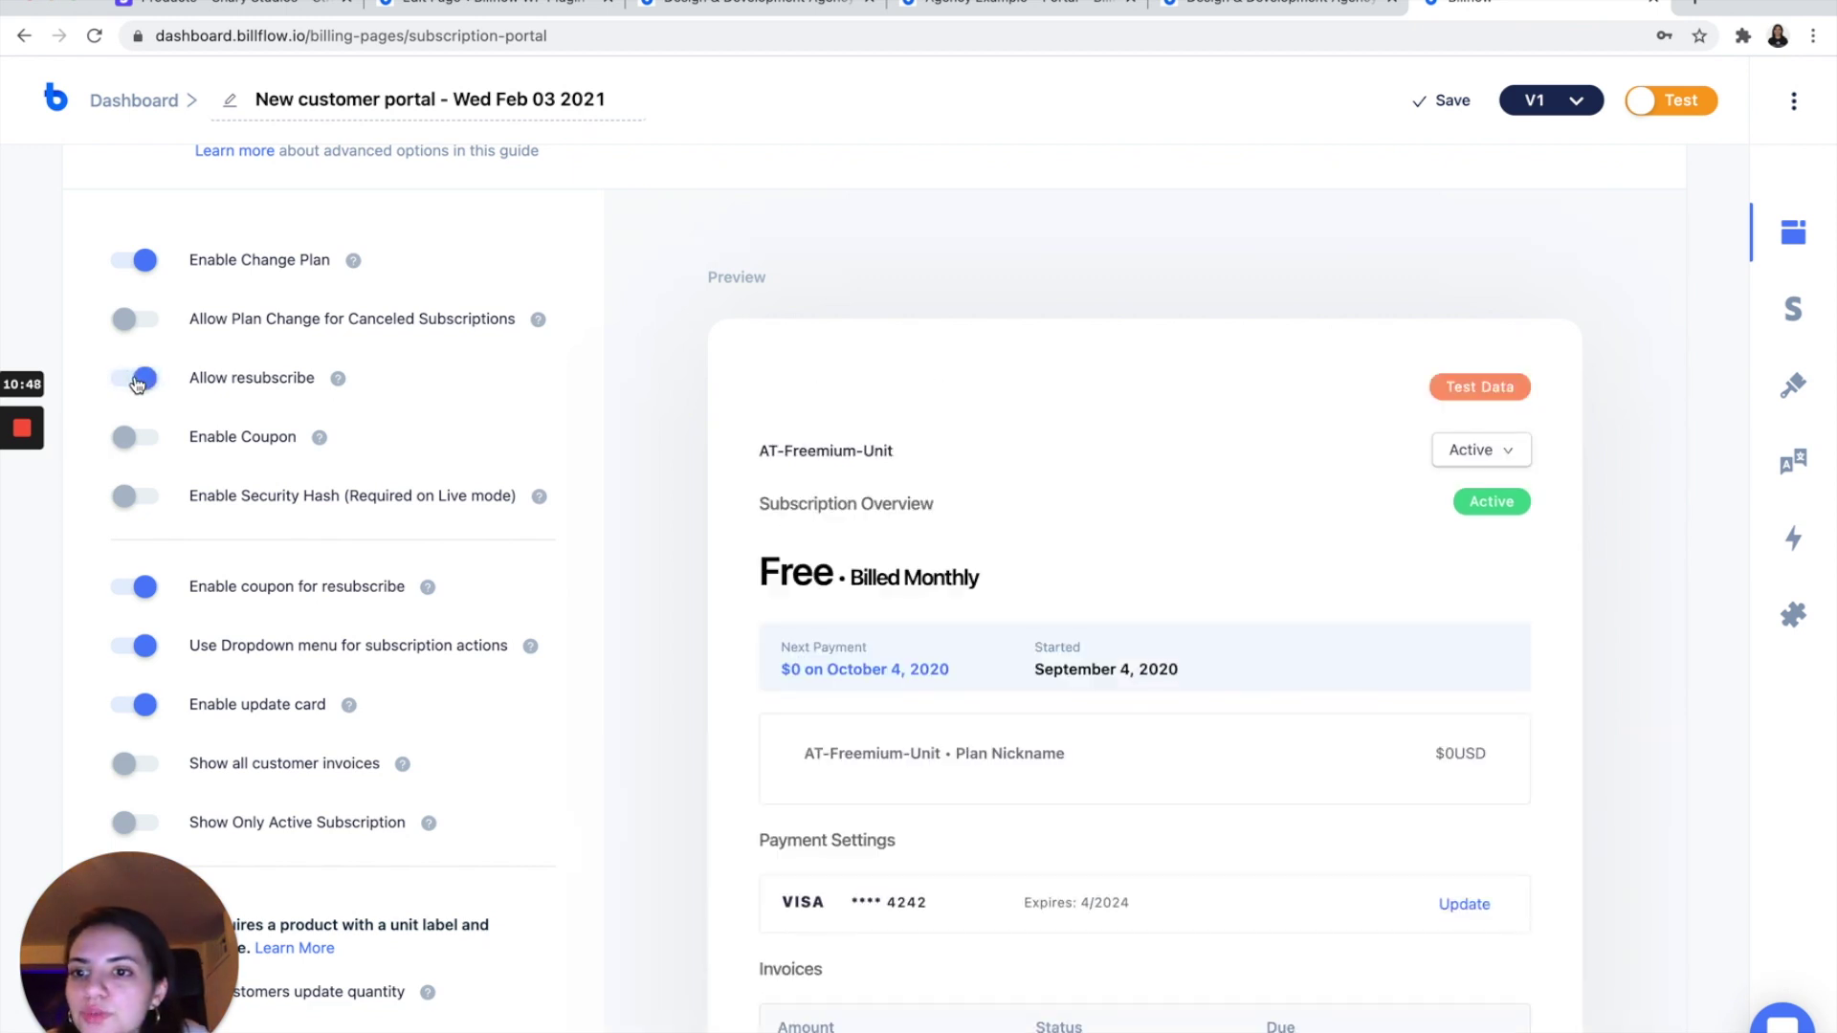
scroll(137, 383, "down", 1)
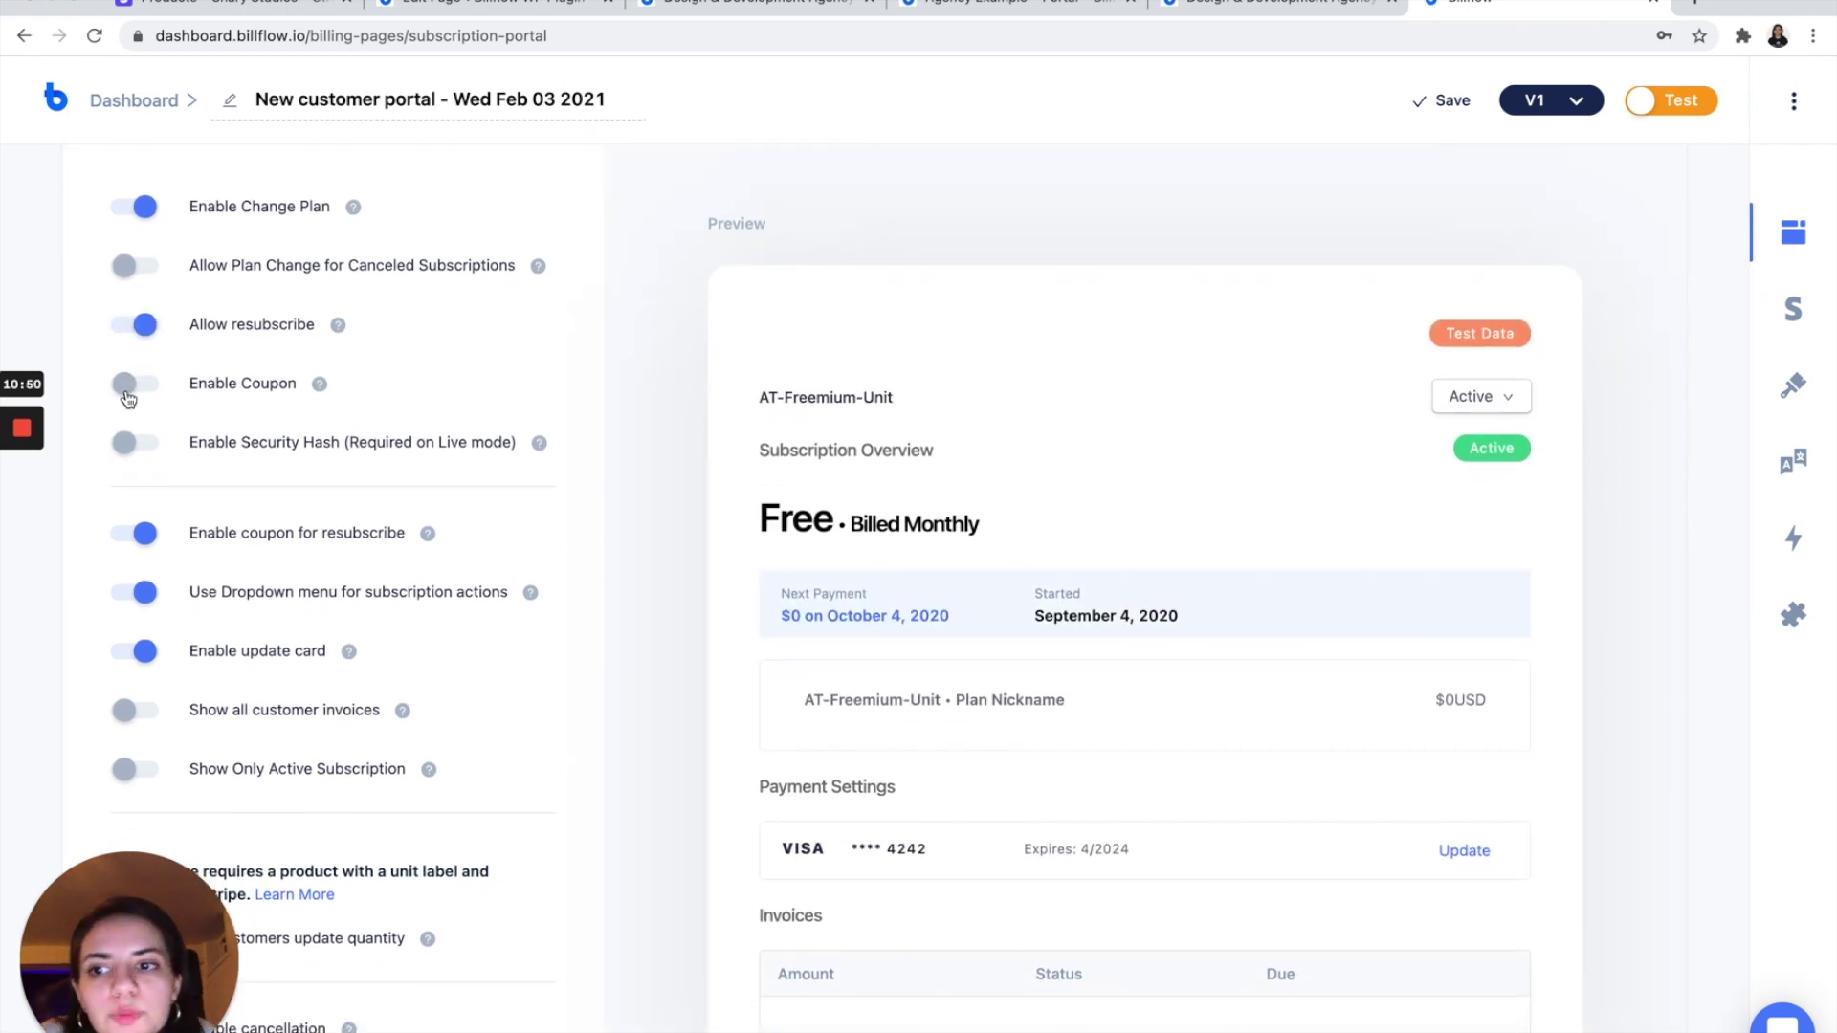
left_click(127, 395)
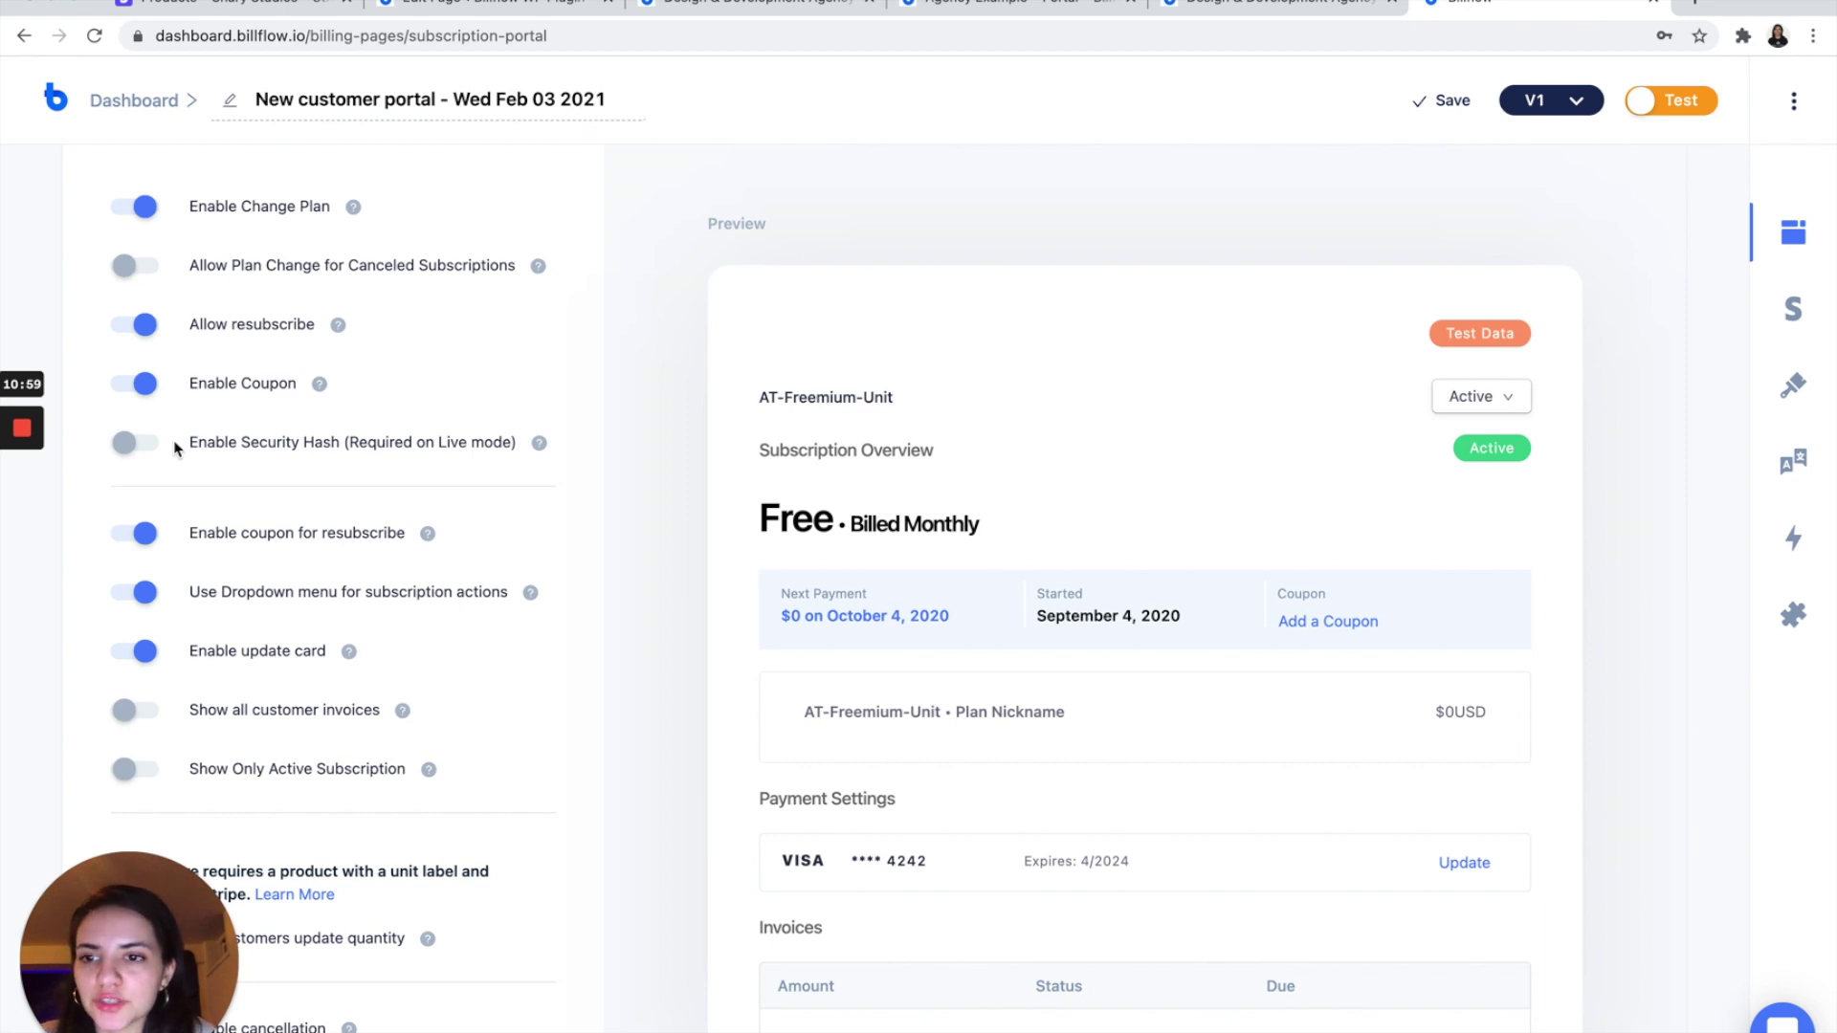
Step: Show all customer invoices, ask for a cancellation reason, and cancel immediately
scroll(175, 448, "down", 3)
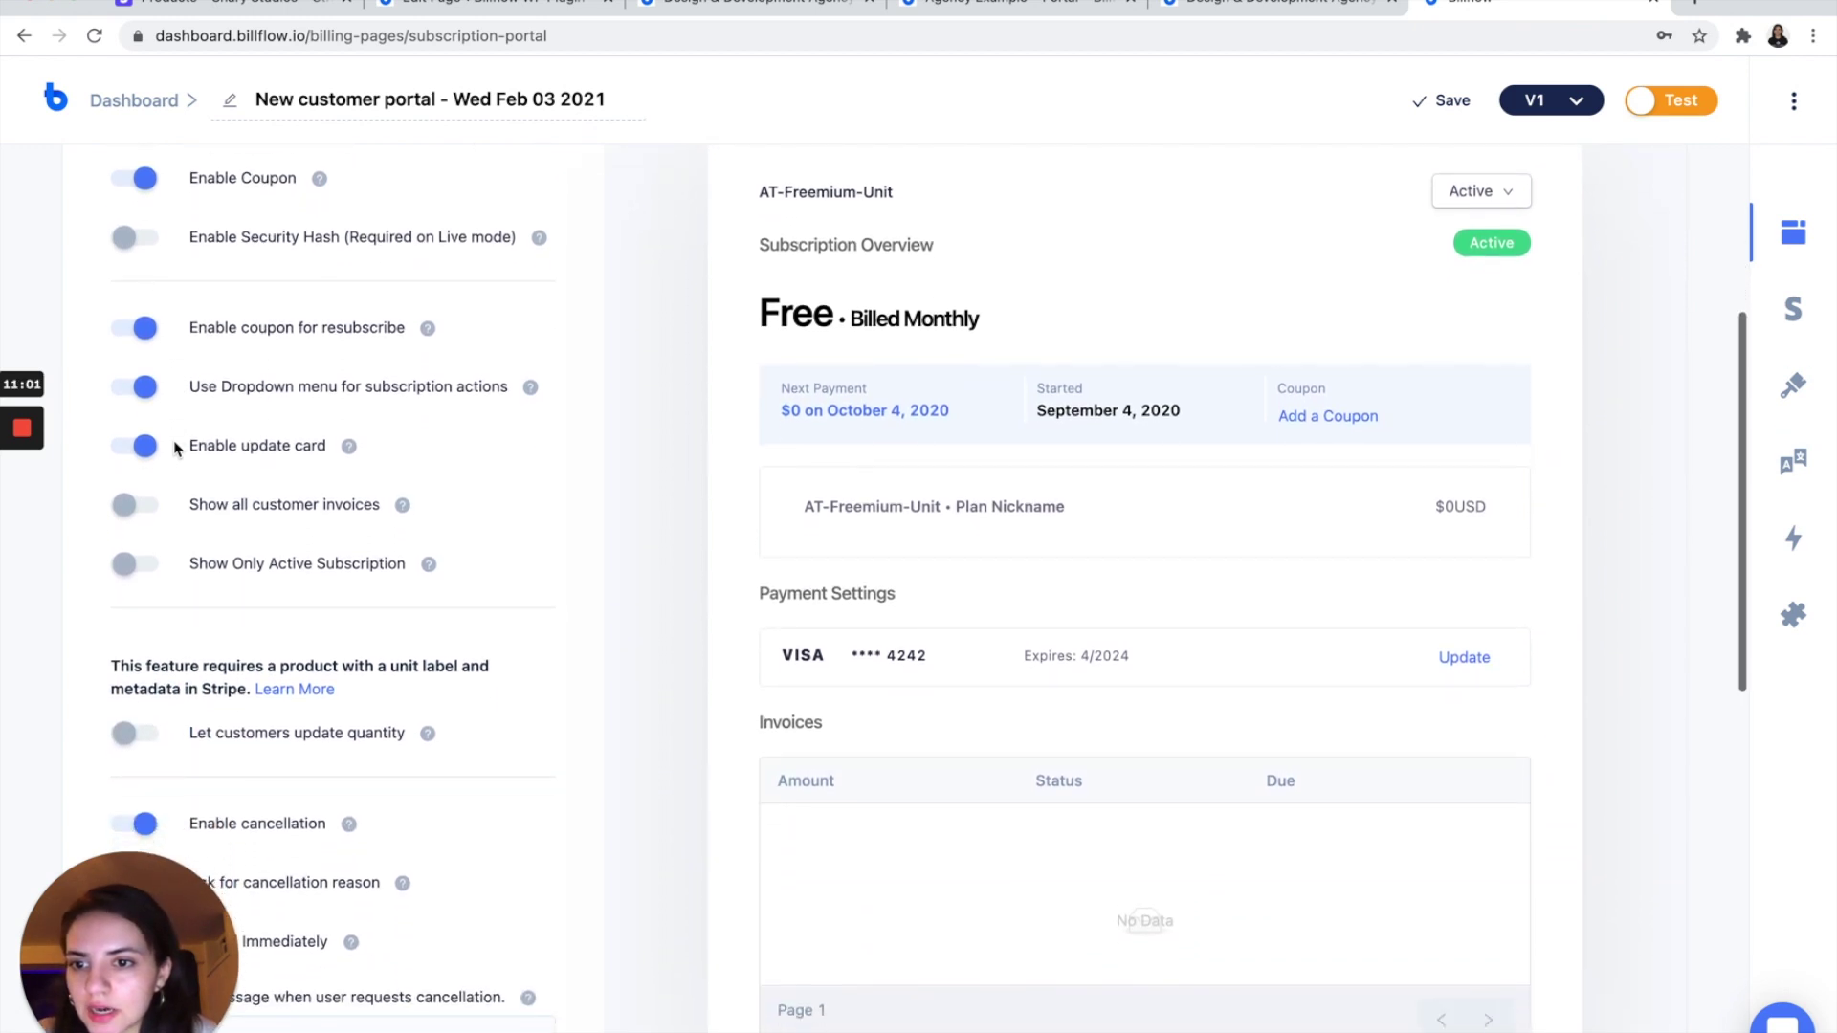
scroll(175, 447, "down", 1)
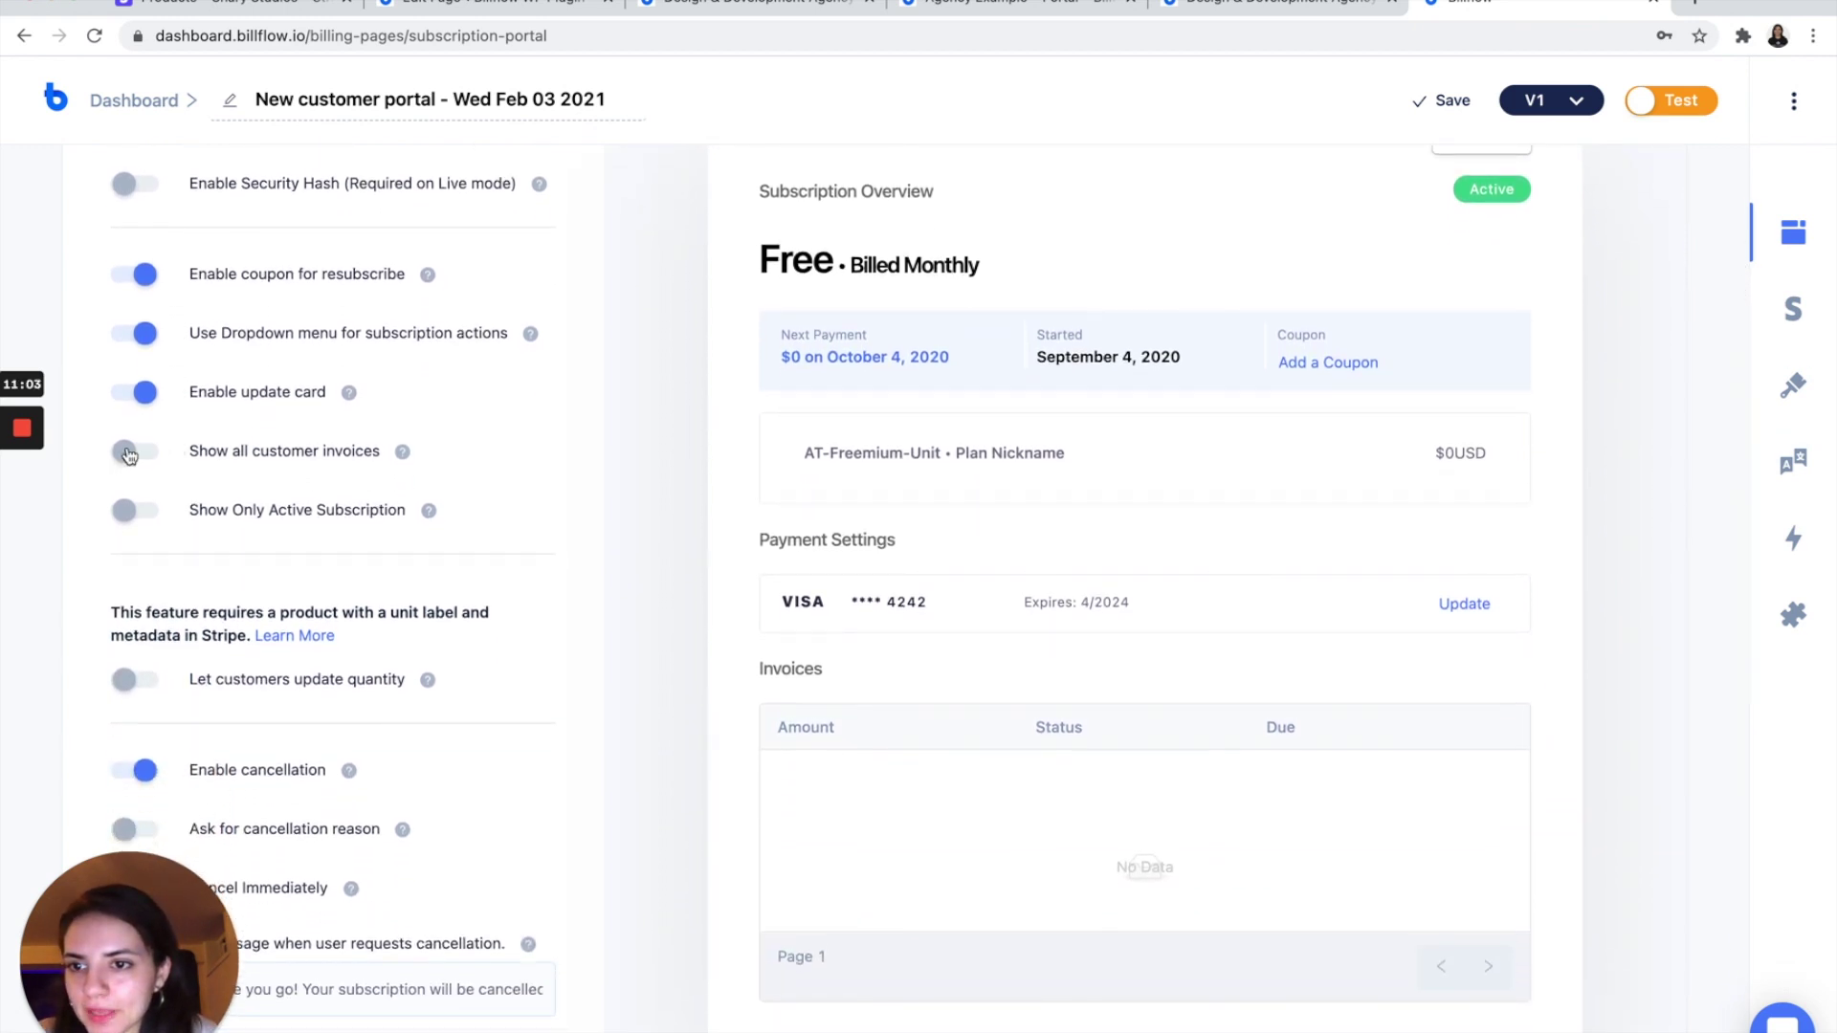
left_click(128, 452)
scroll(129, 454, "down", 2)
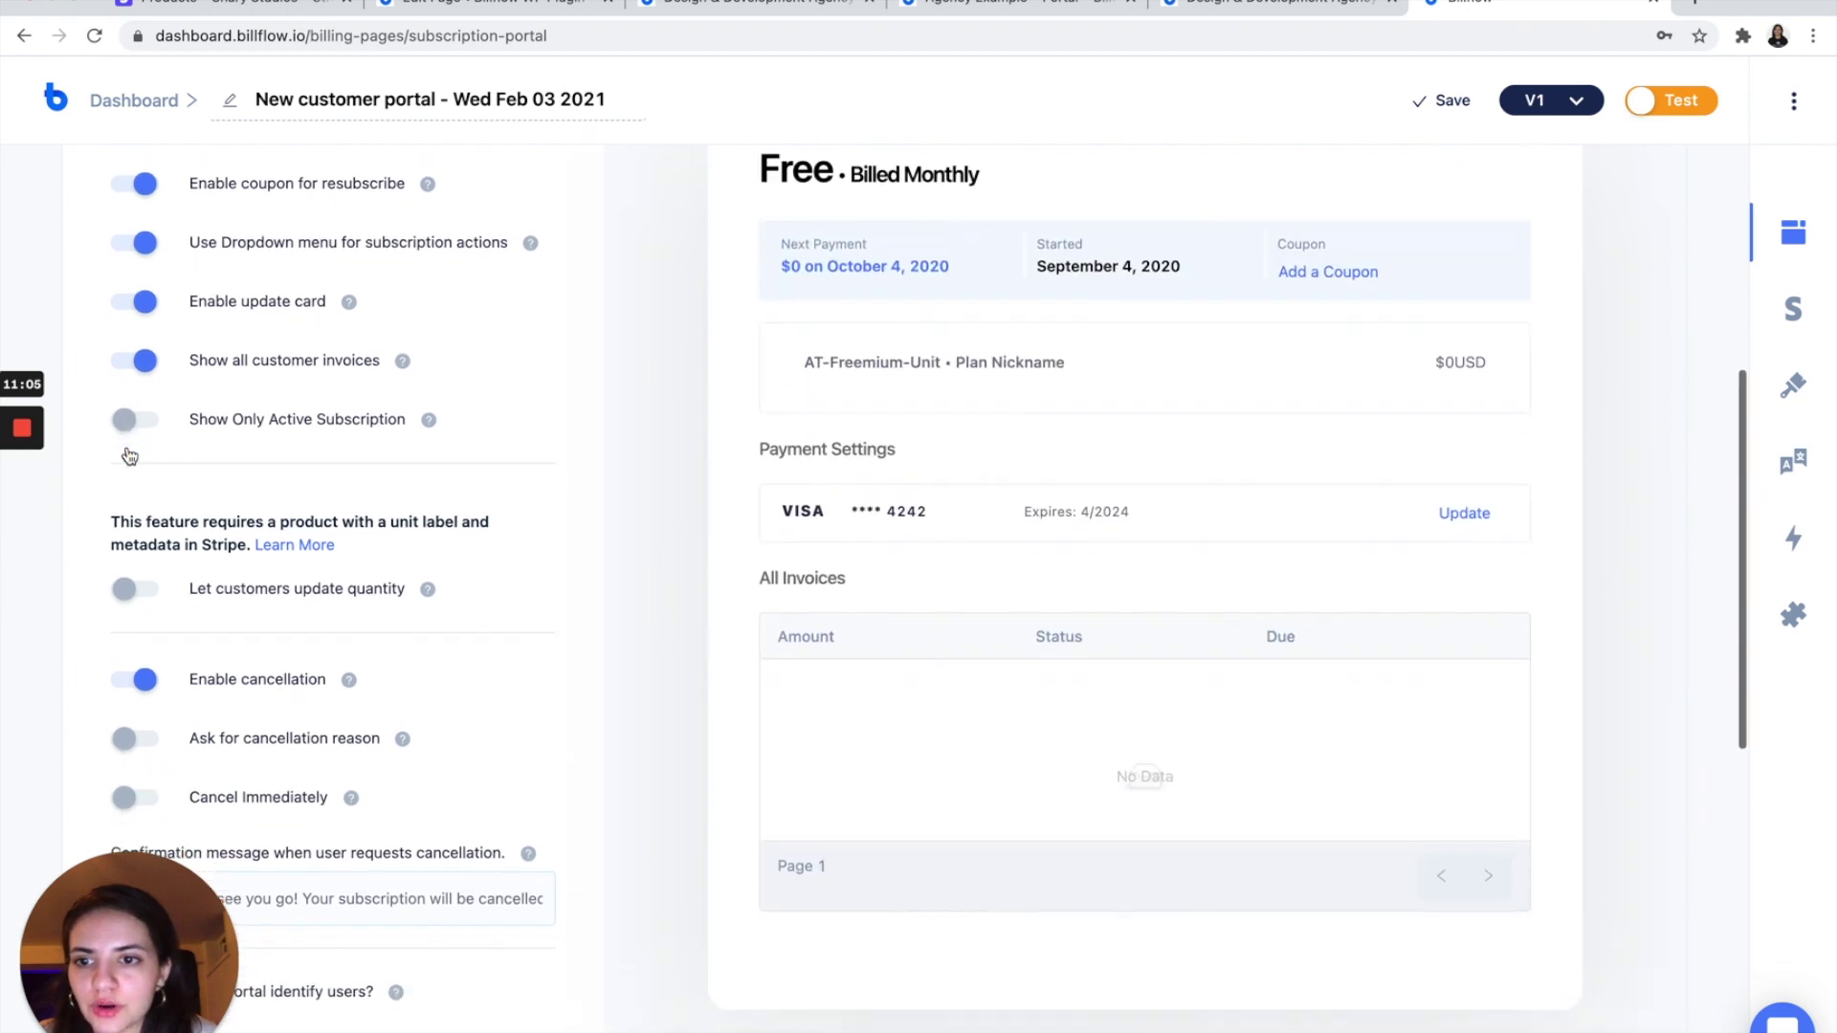
scroll(129, 455, "down", 3)
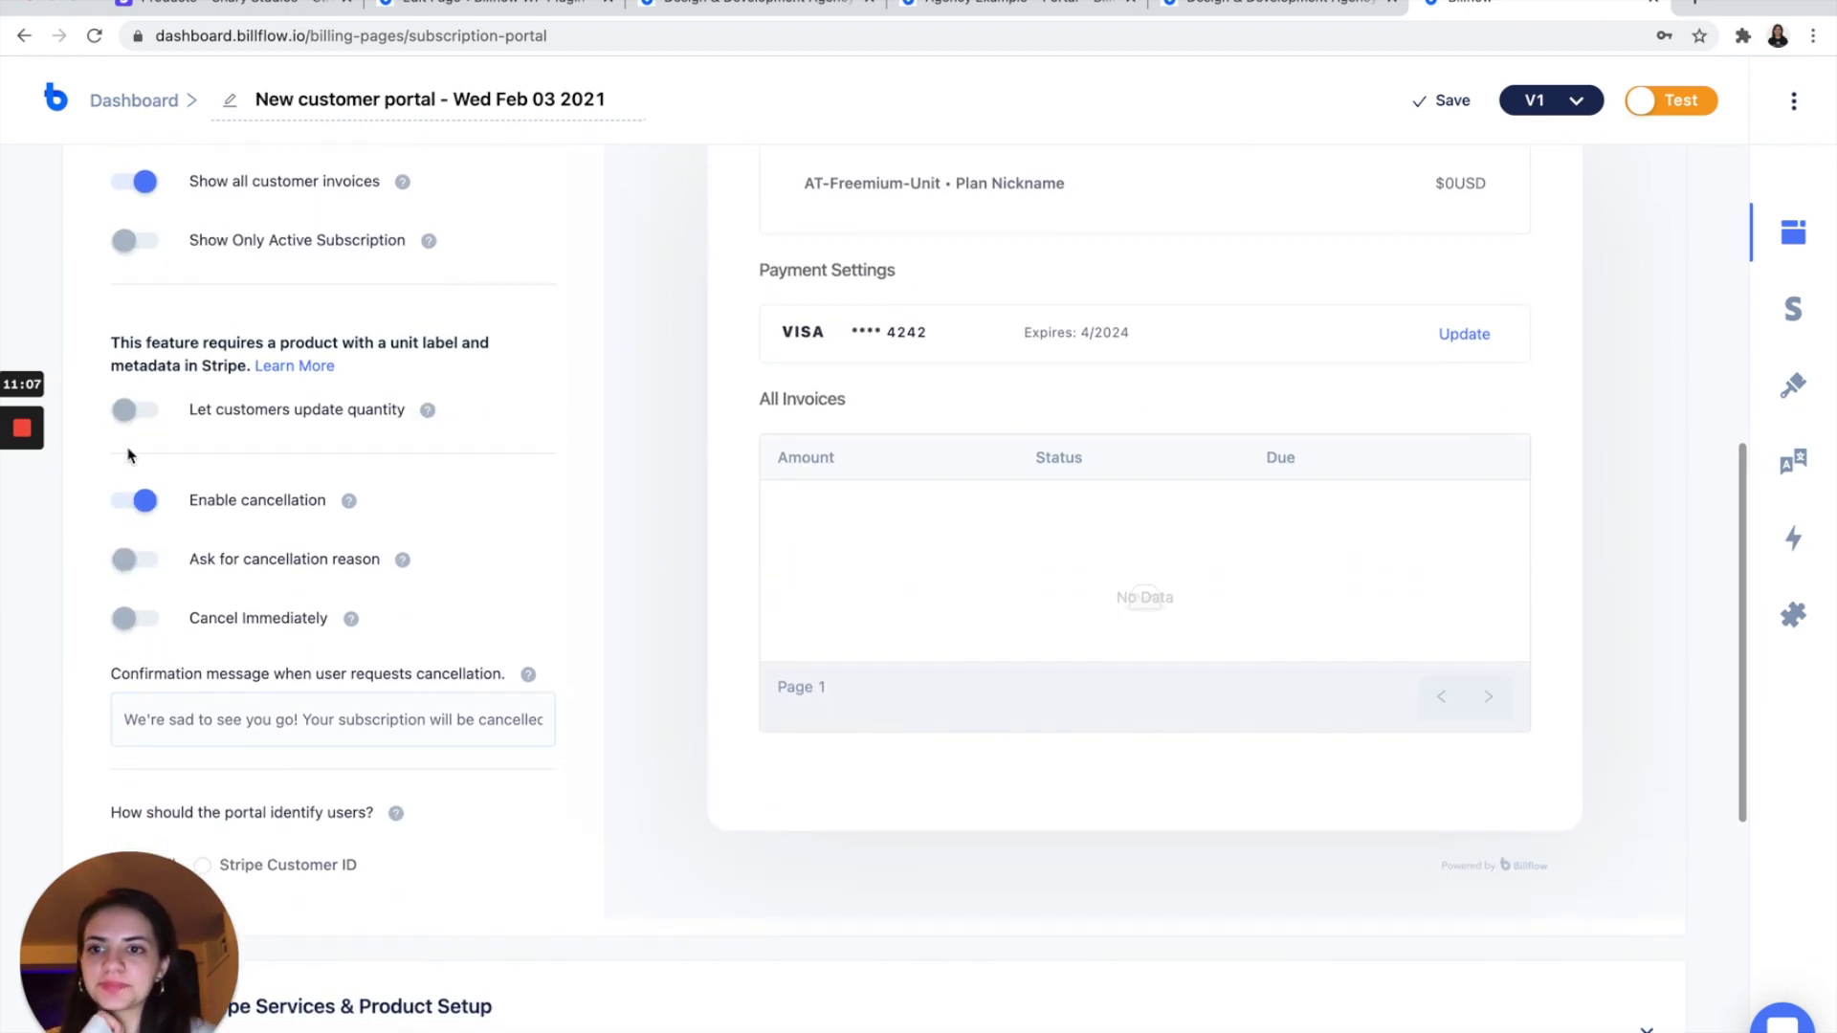
scroll(132, 455, "down", 2)
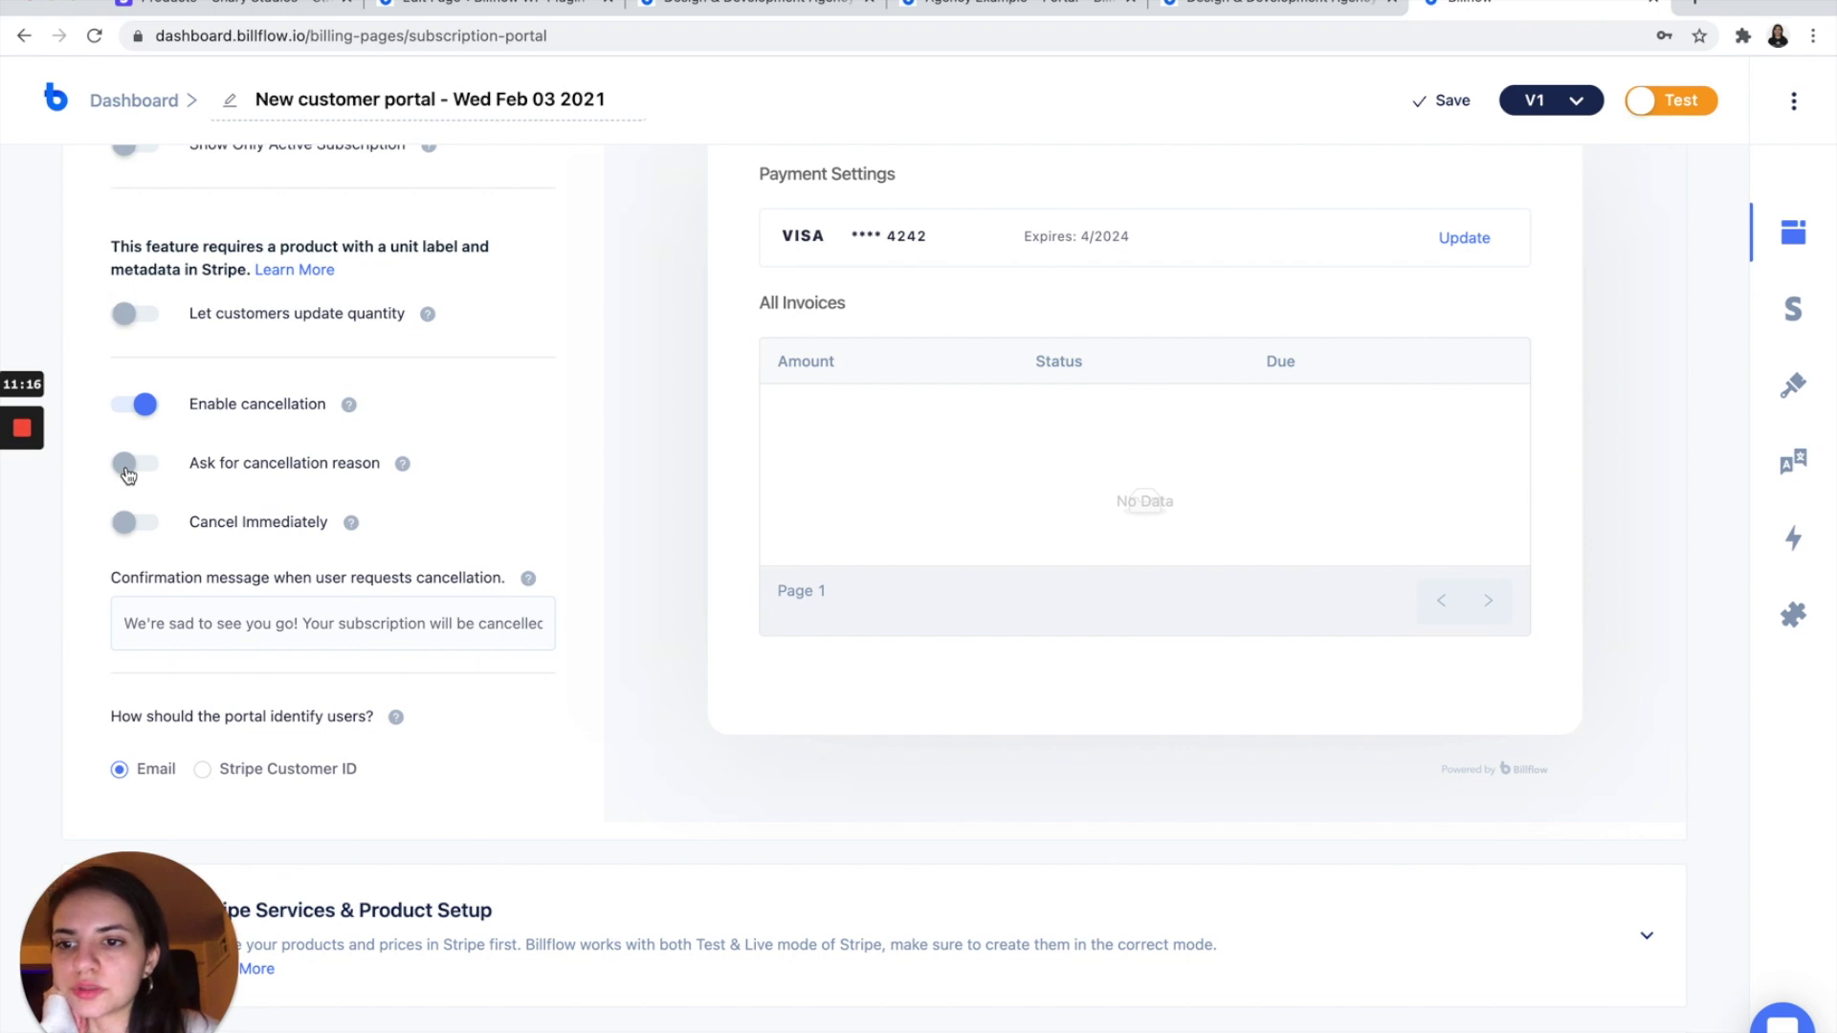
left_click(127, 469)
left_click(132, 526)
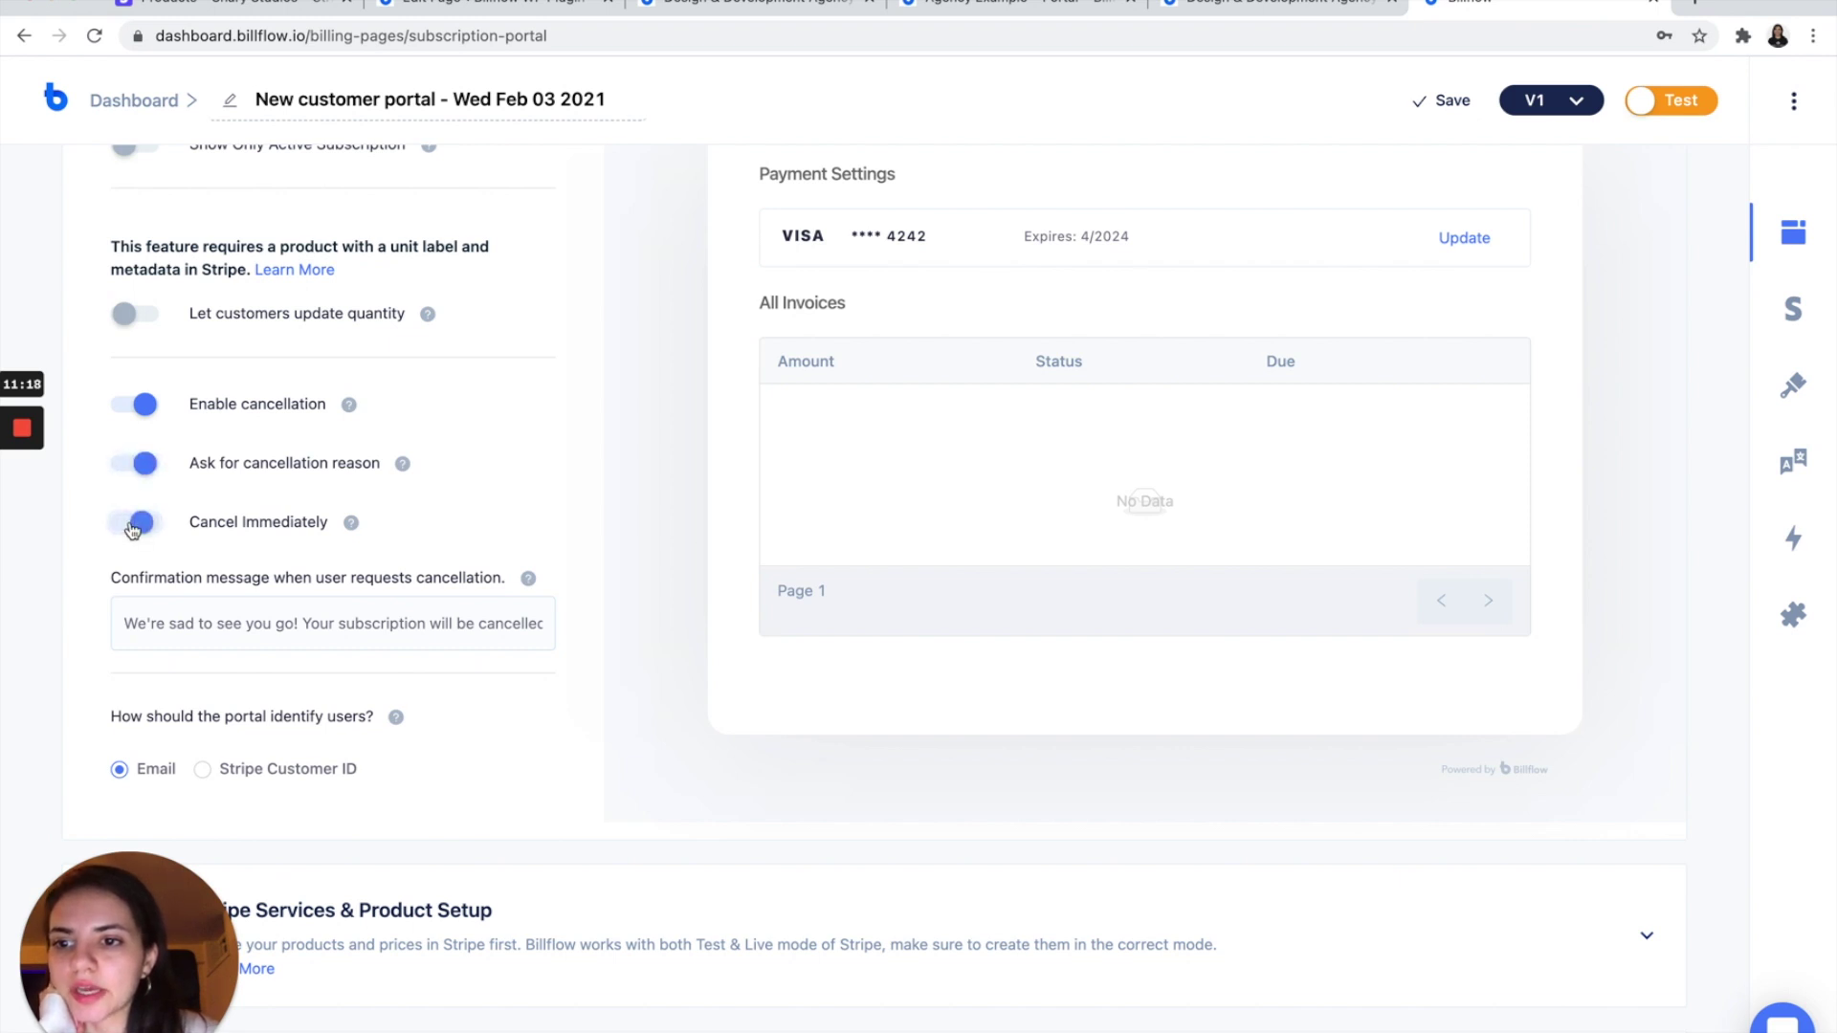
scroll(504, 472, "down", 6)
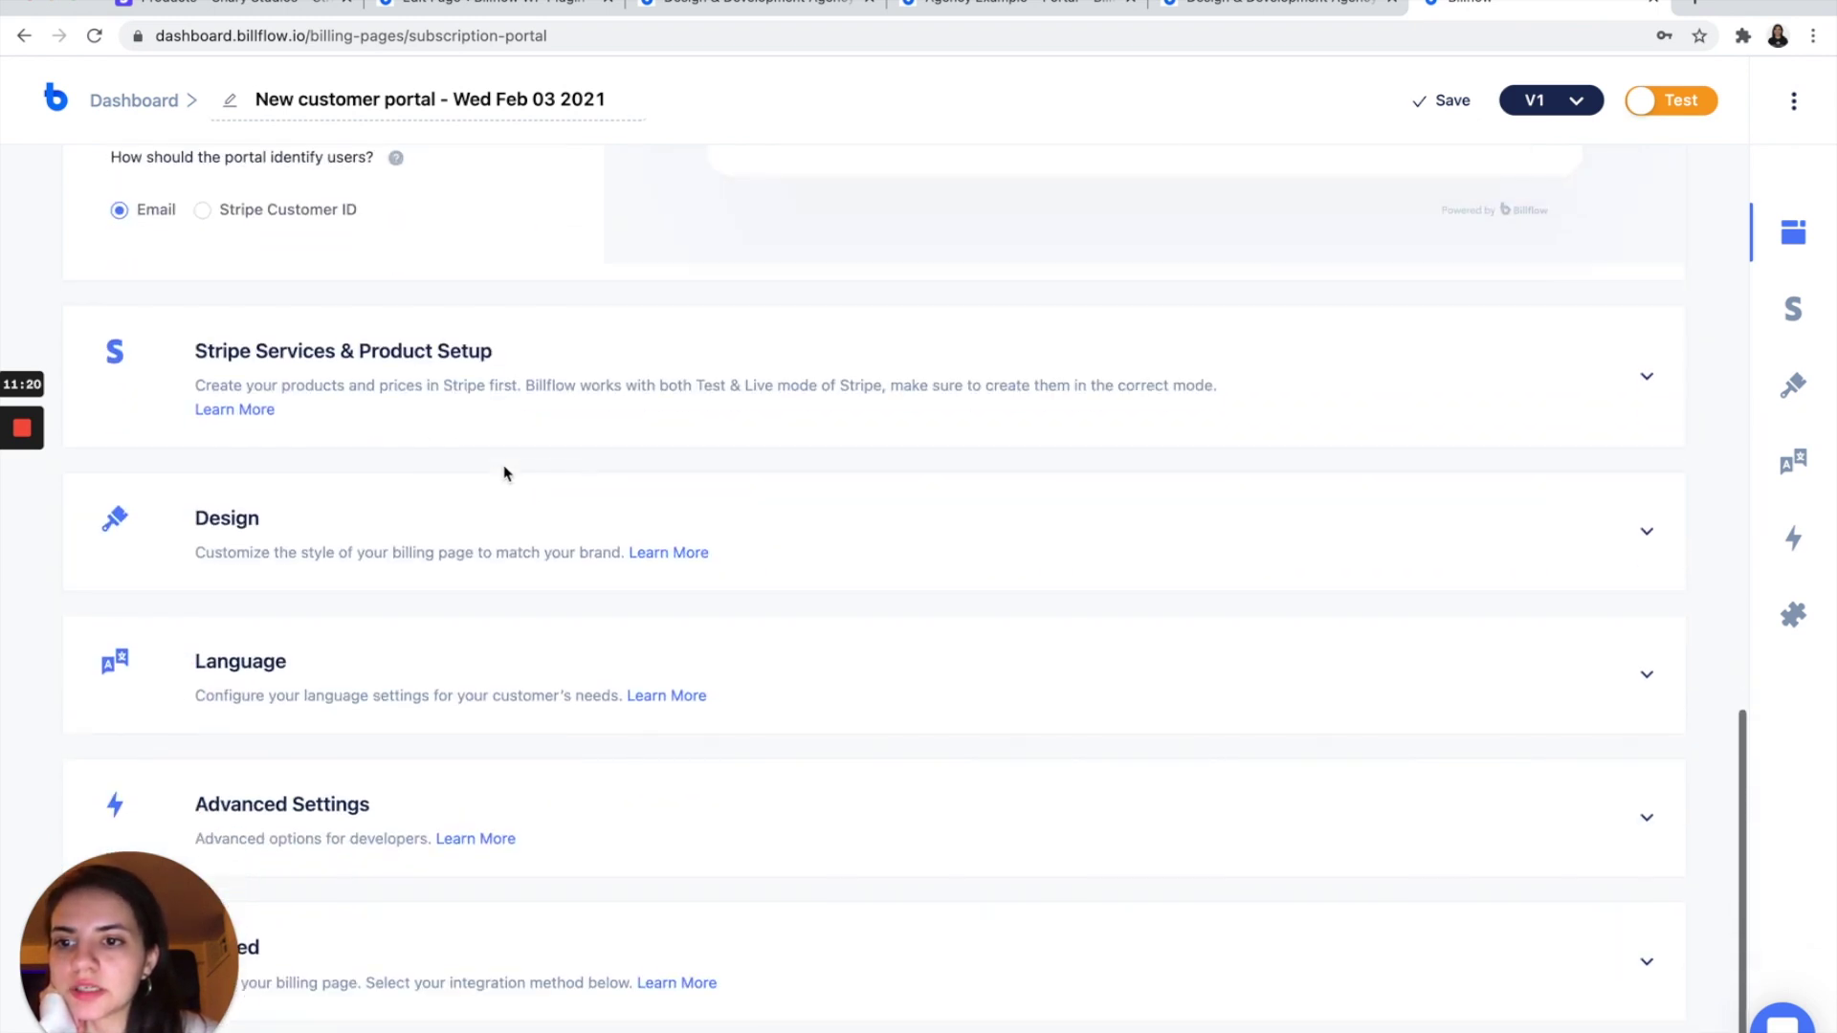
Step: Link the portal to the Design Agency service in the Stripe services setup
scroll(543, 351, "up", 15)
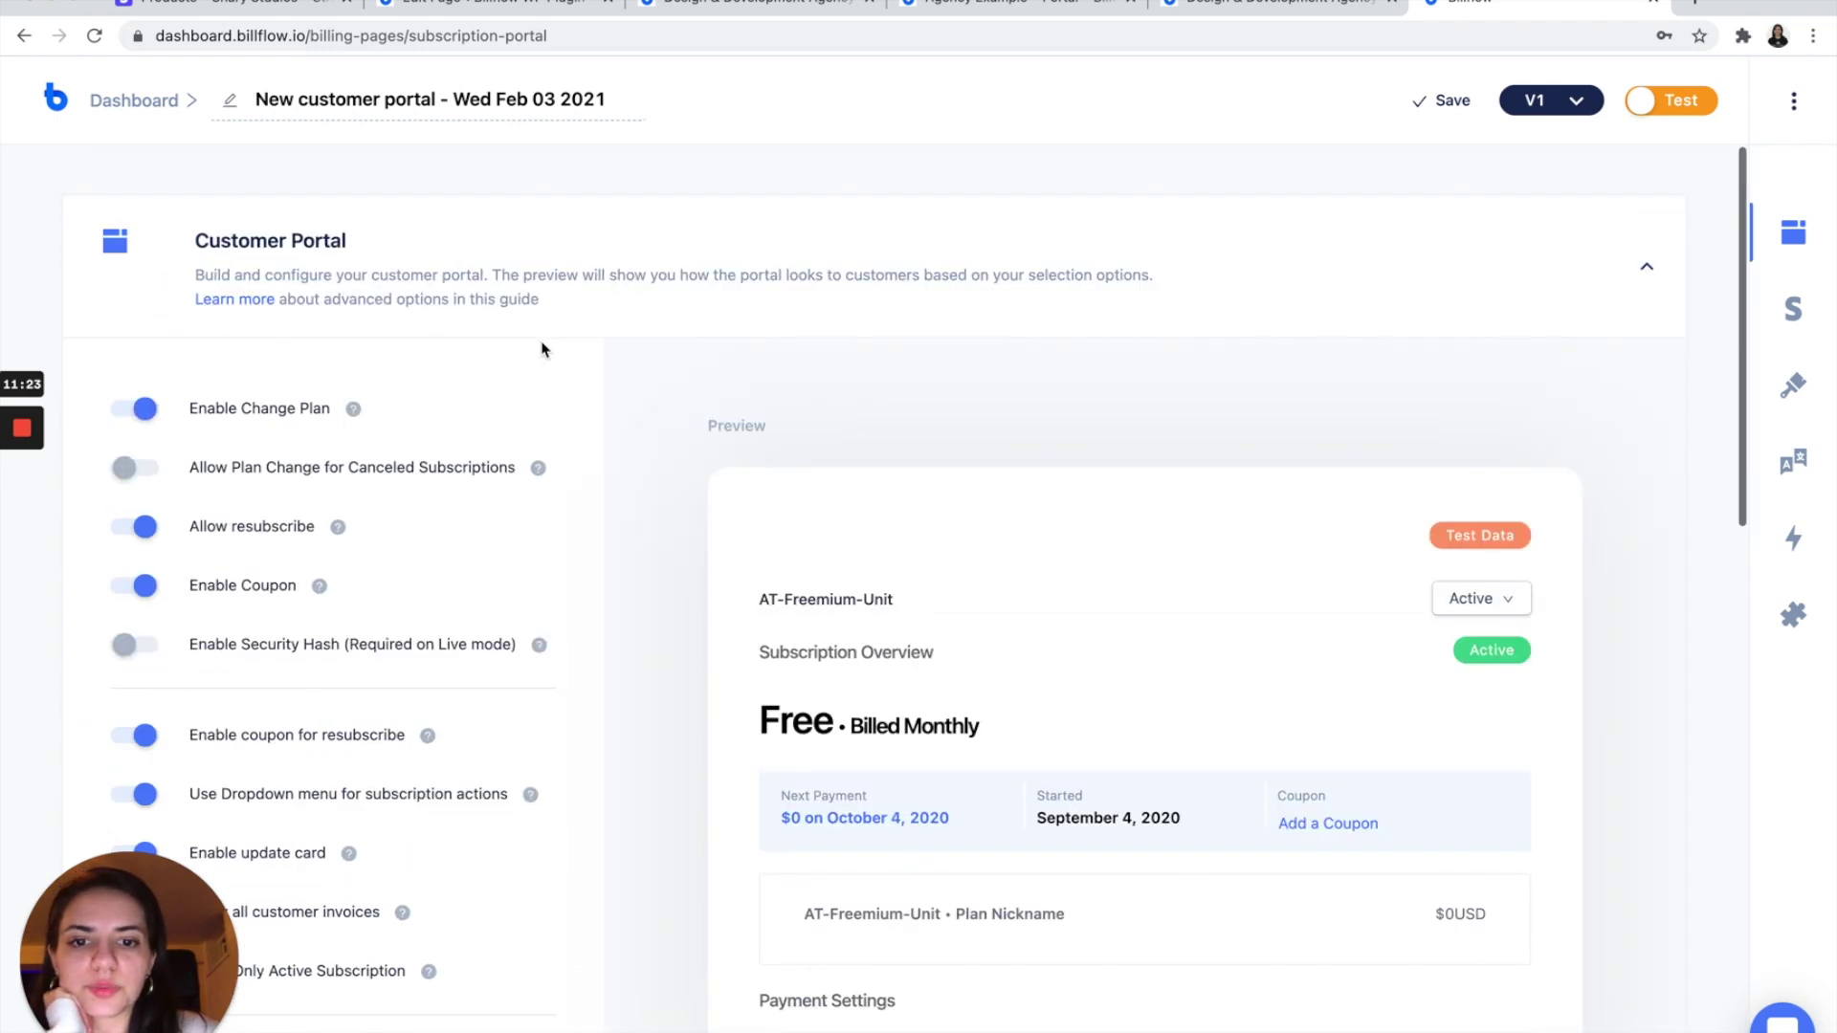
scroll(536, 348, "down", 12)
scroll(542, 350, "down", 2)
left_click(545, 484)
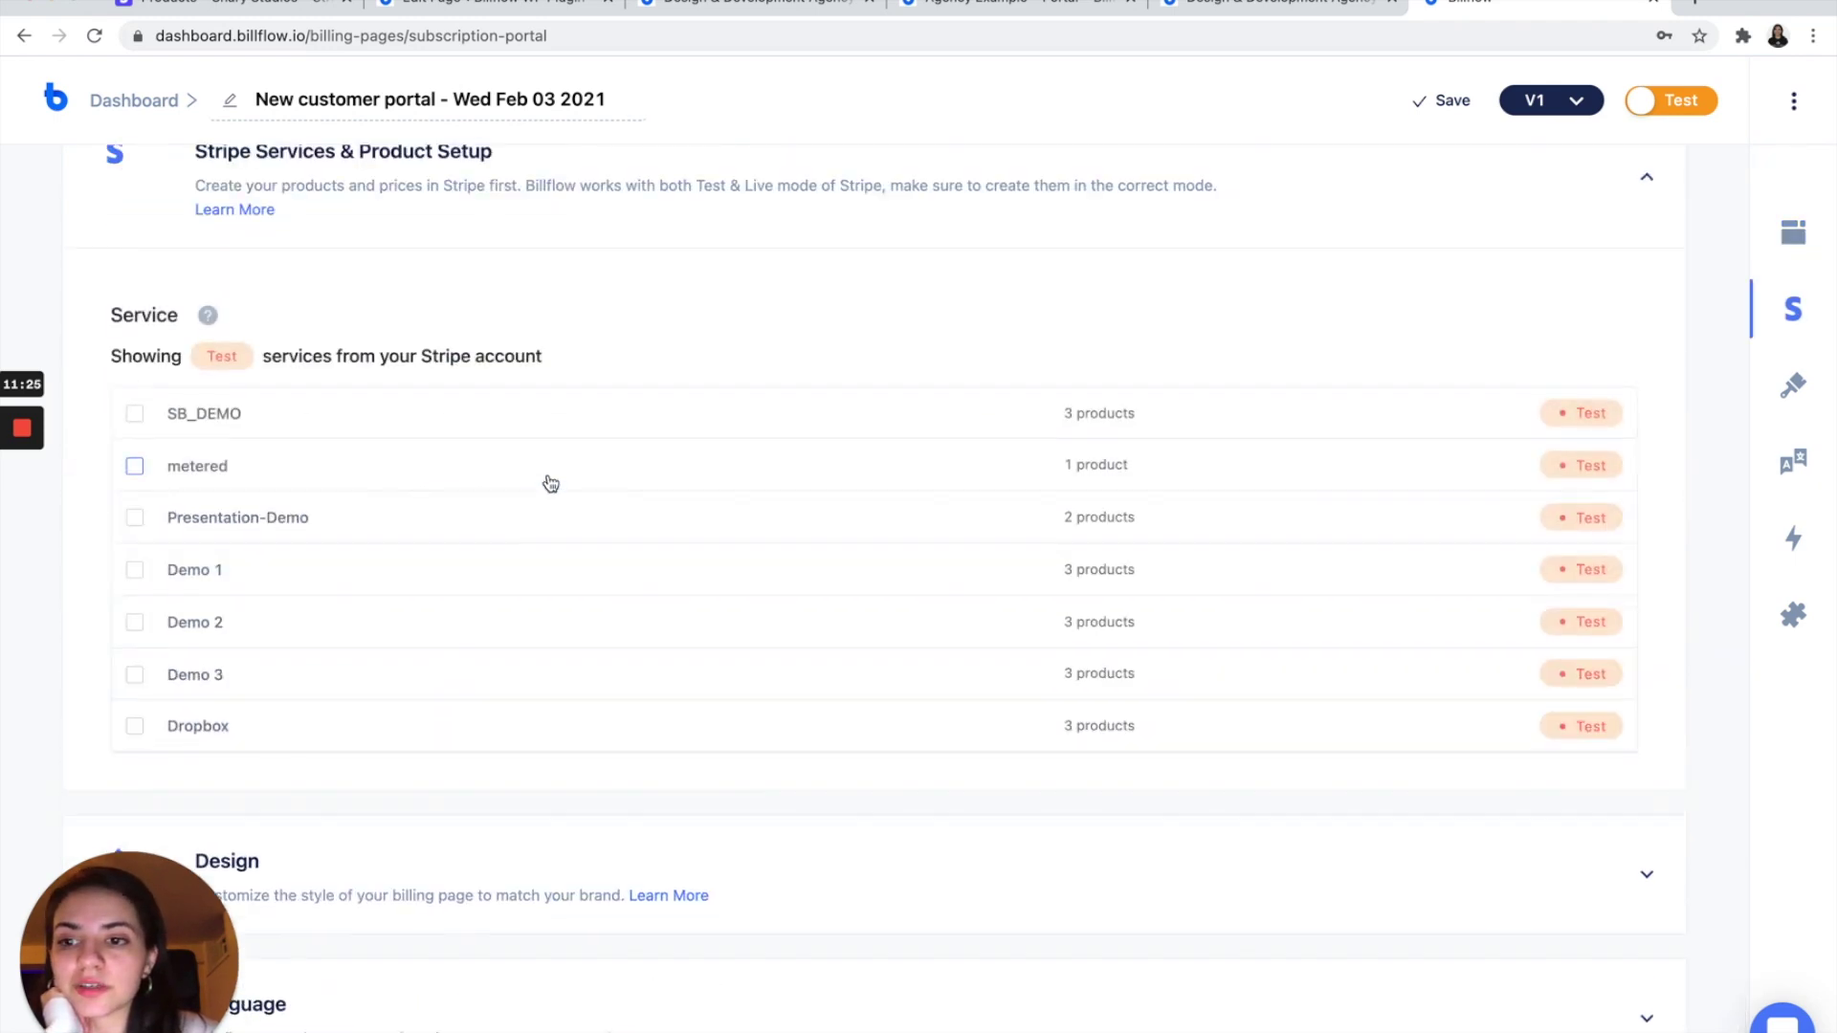
scroll(450, 647, "down", 5)
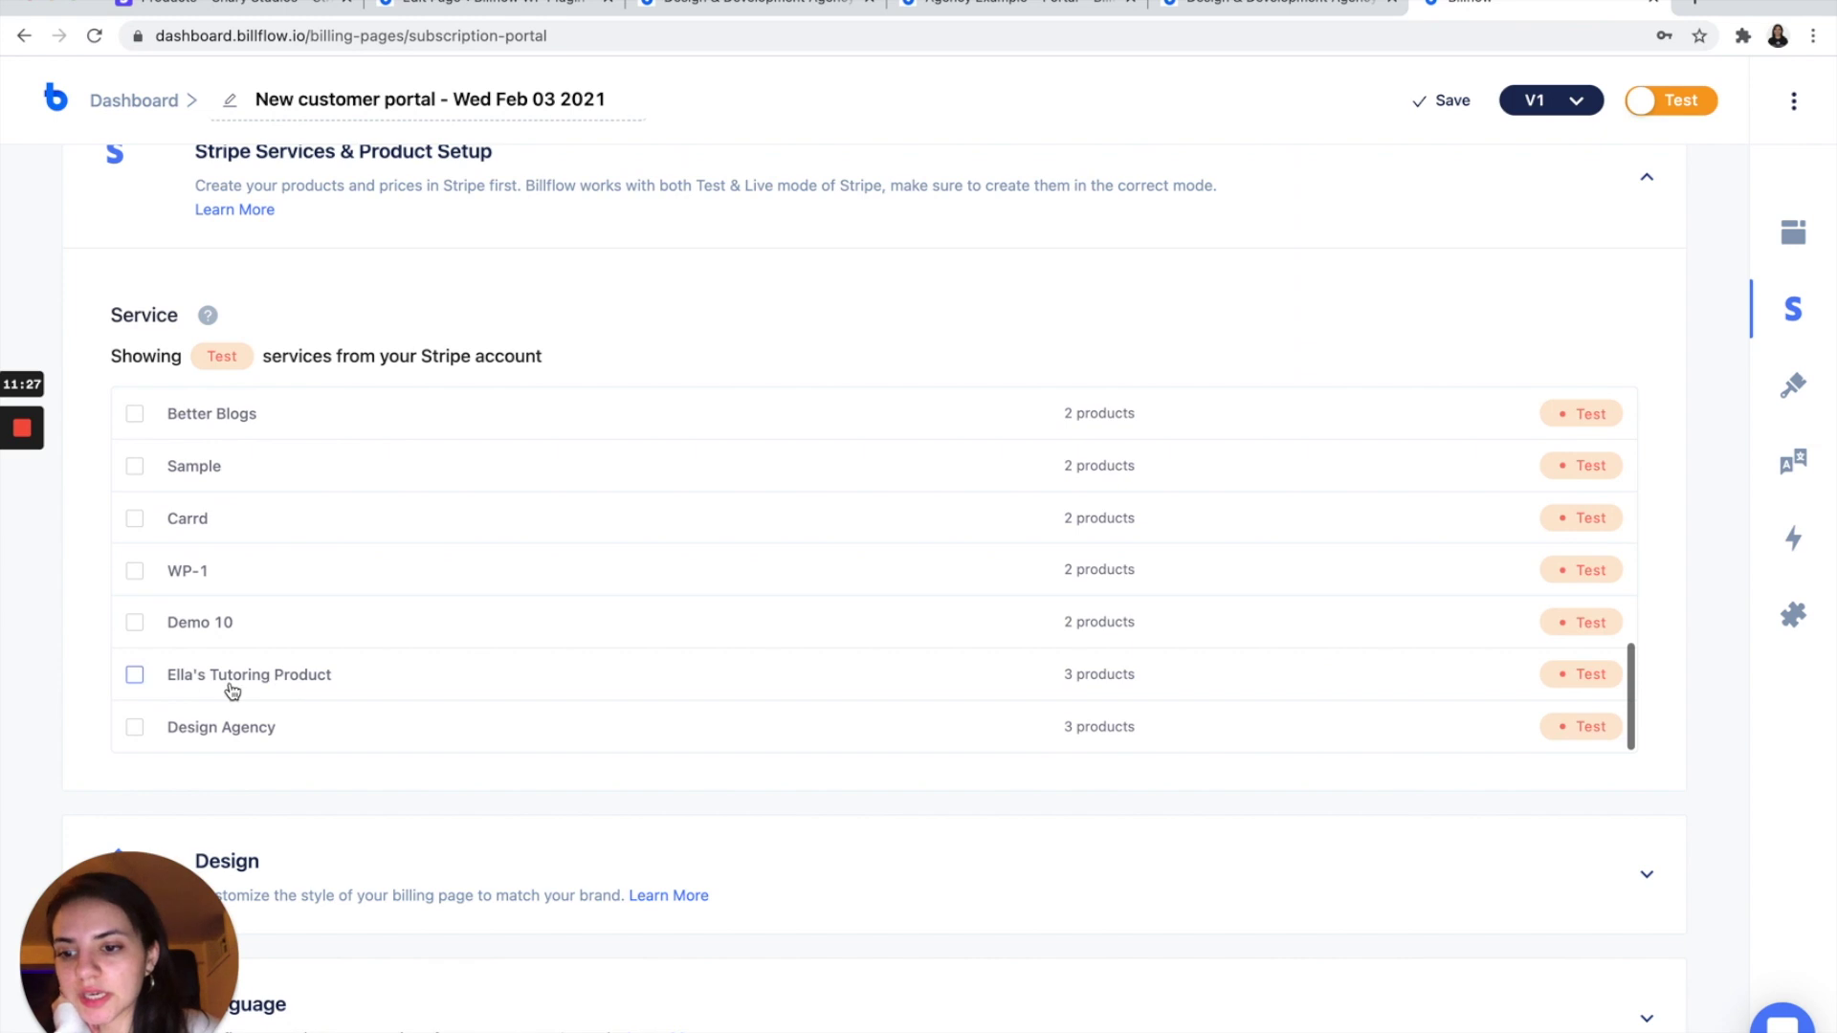
left_click(135, 727)
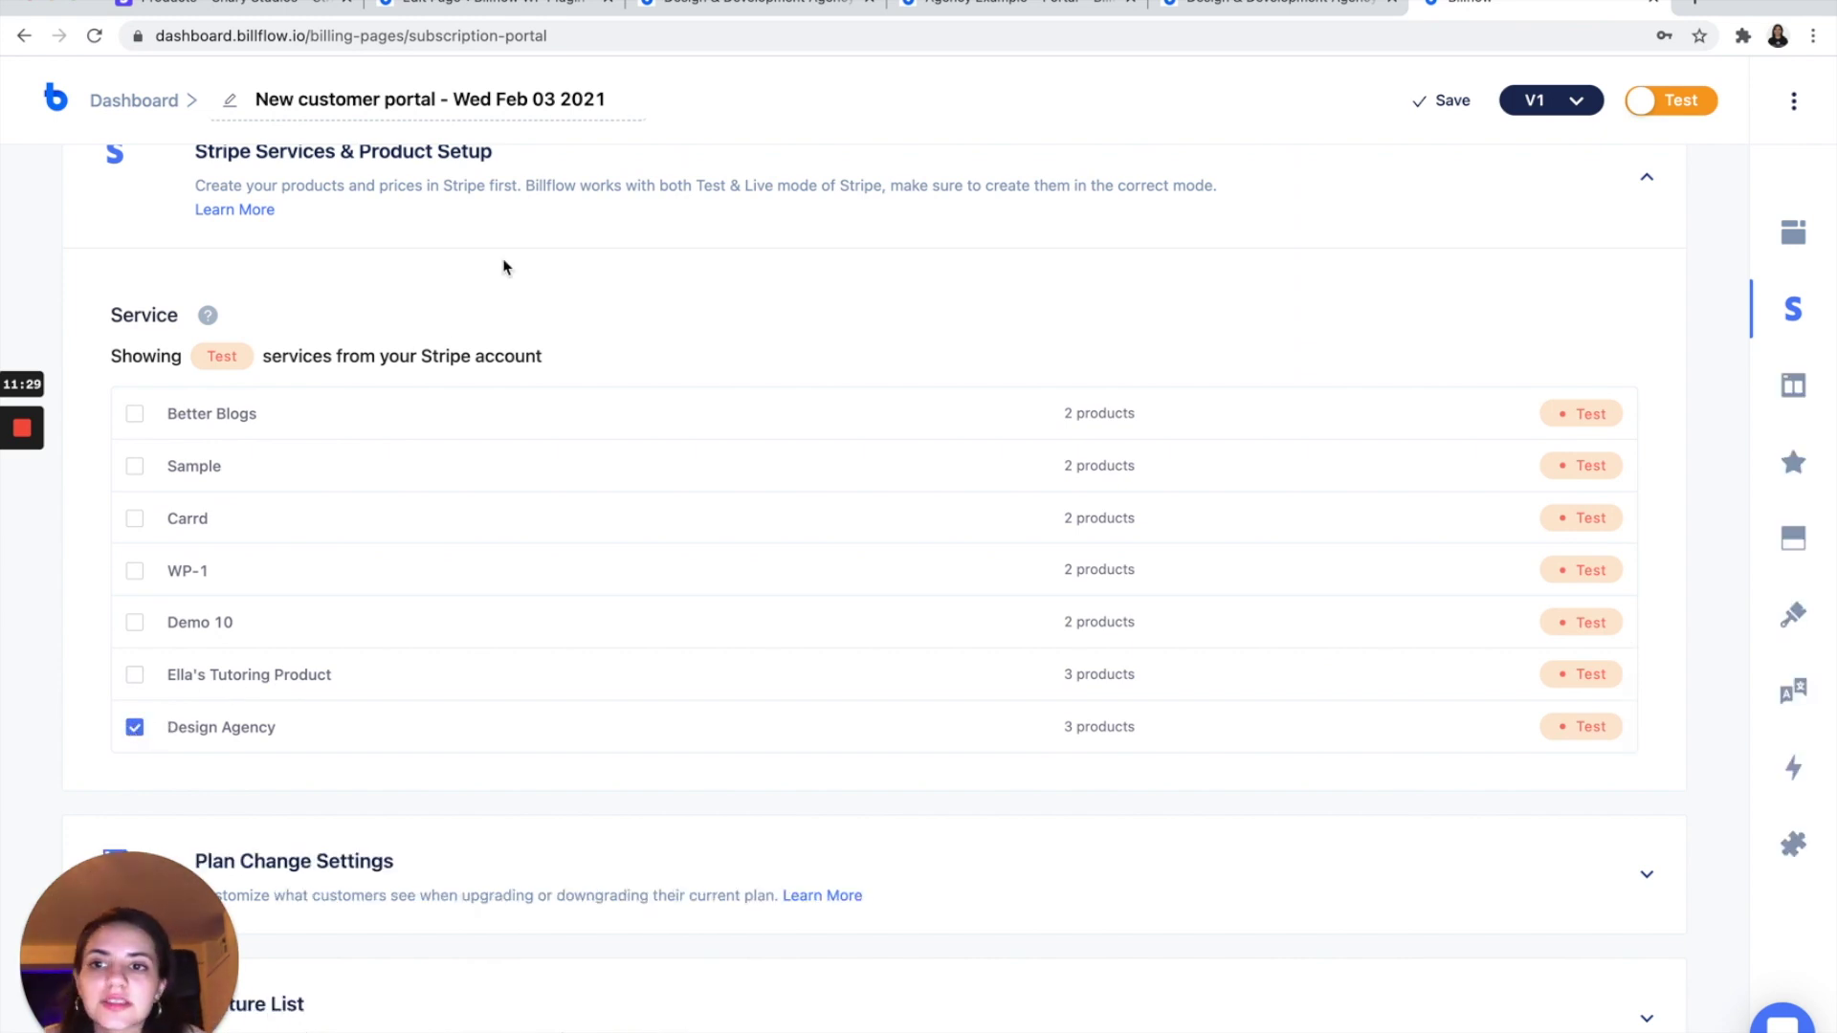
left_click(535, 220)
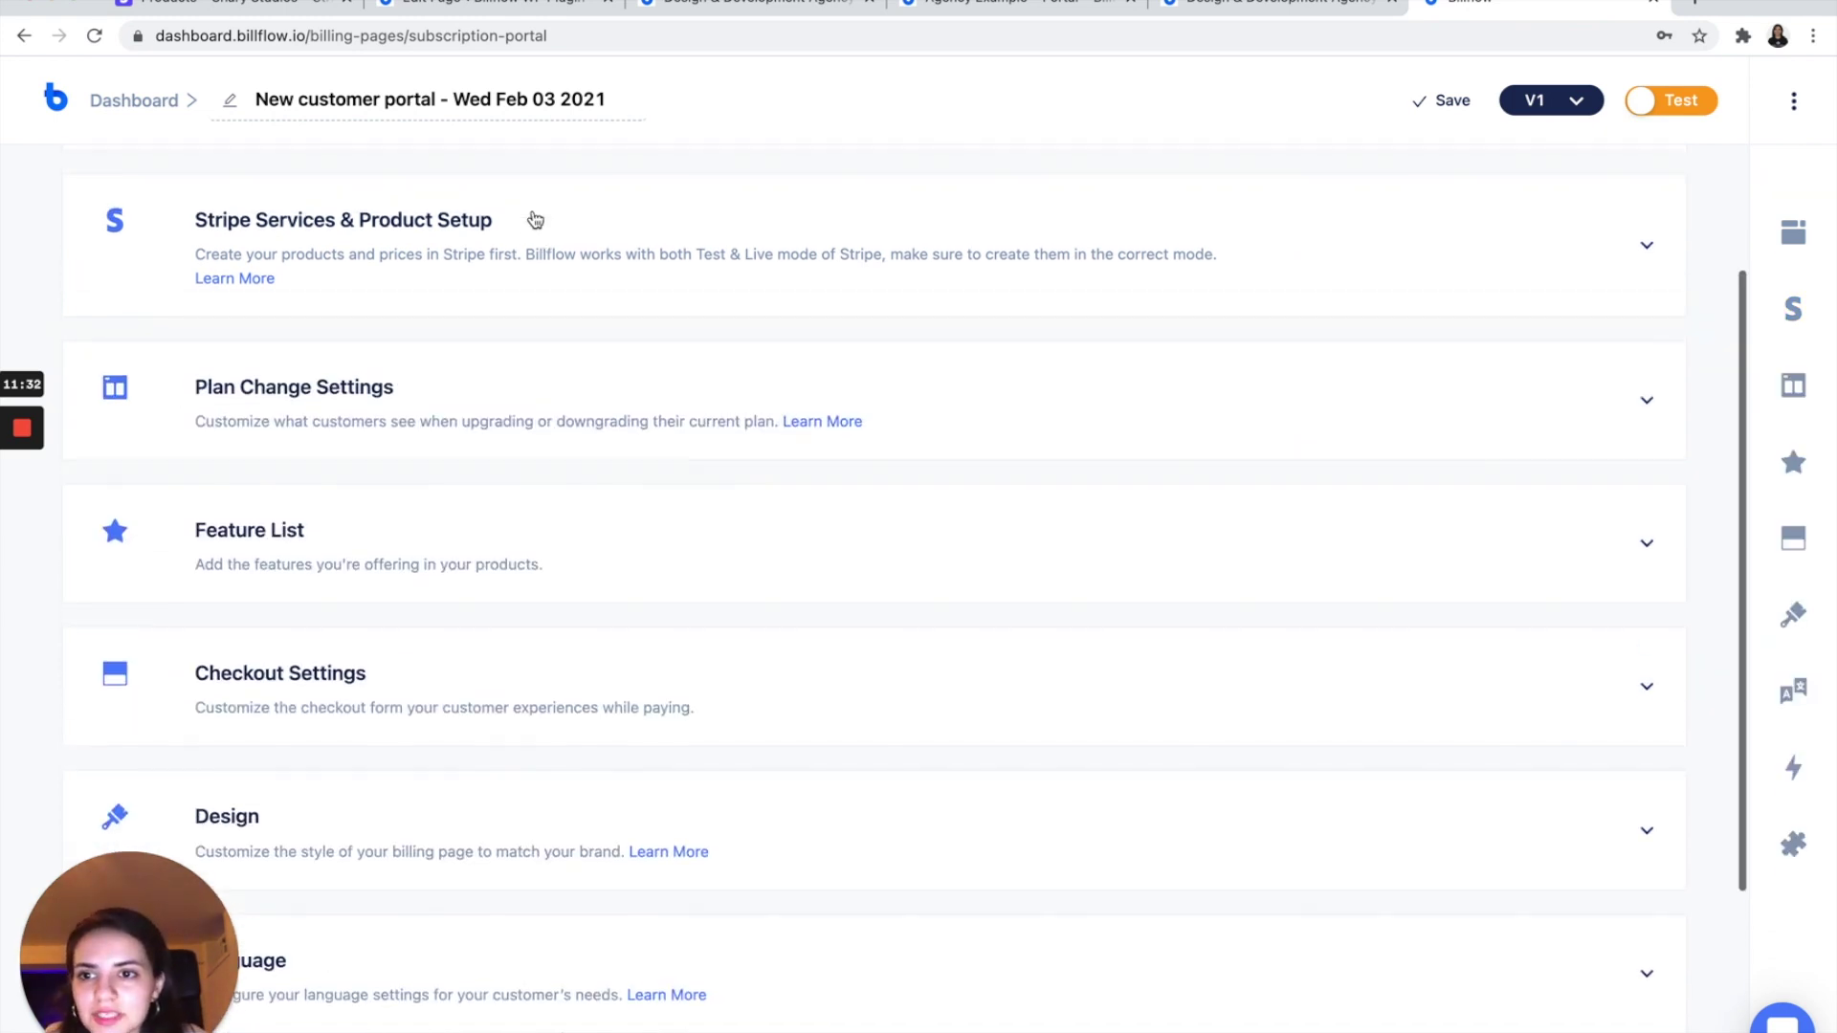
Step: Review the plan change and Feature List settings, then expand Checkout Settings
left_click(468, 365)
scroll(468, 366, "down", 5)
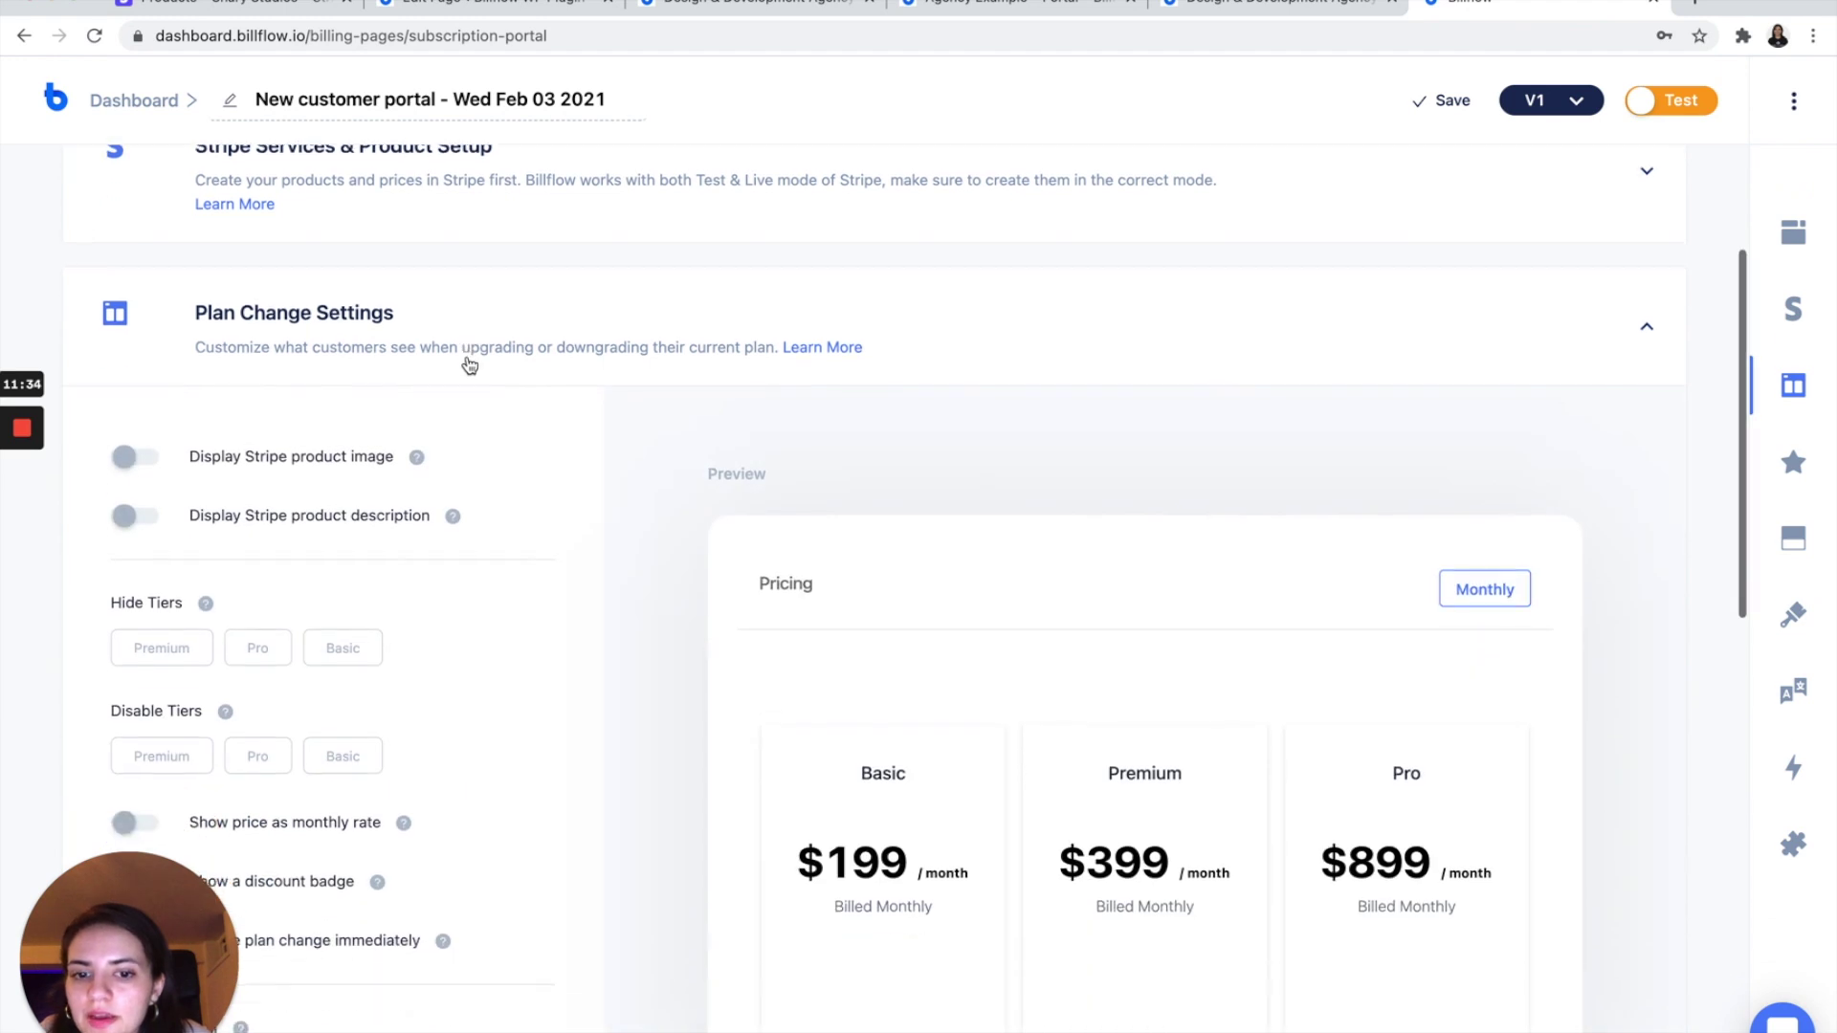
scroll(538, 491, "down", 10)
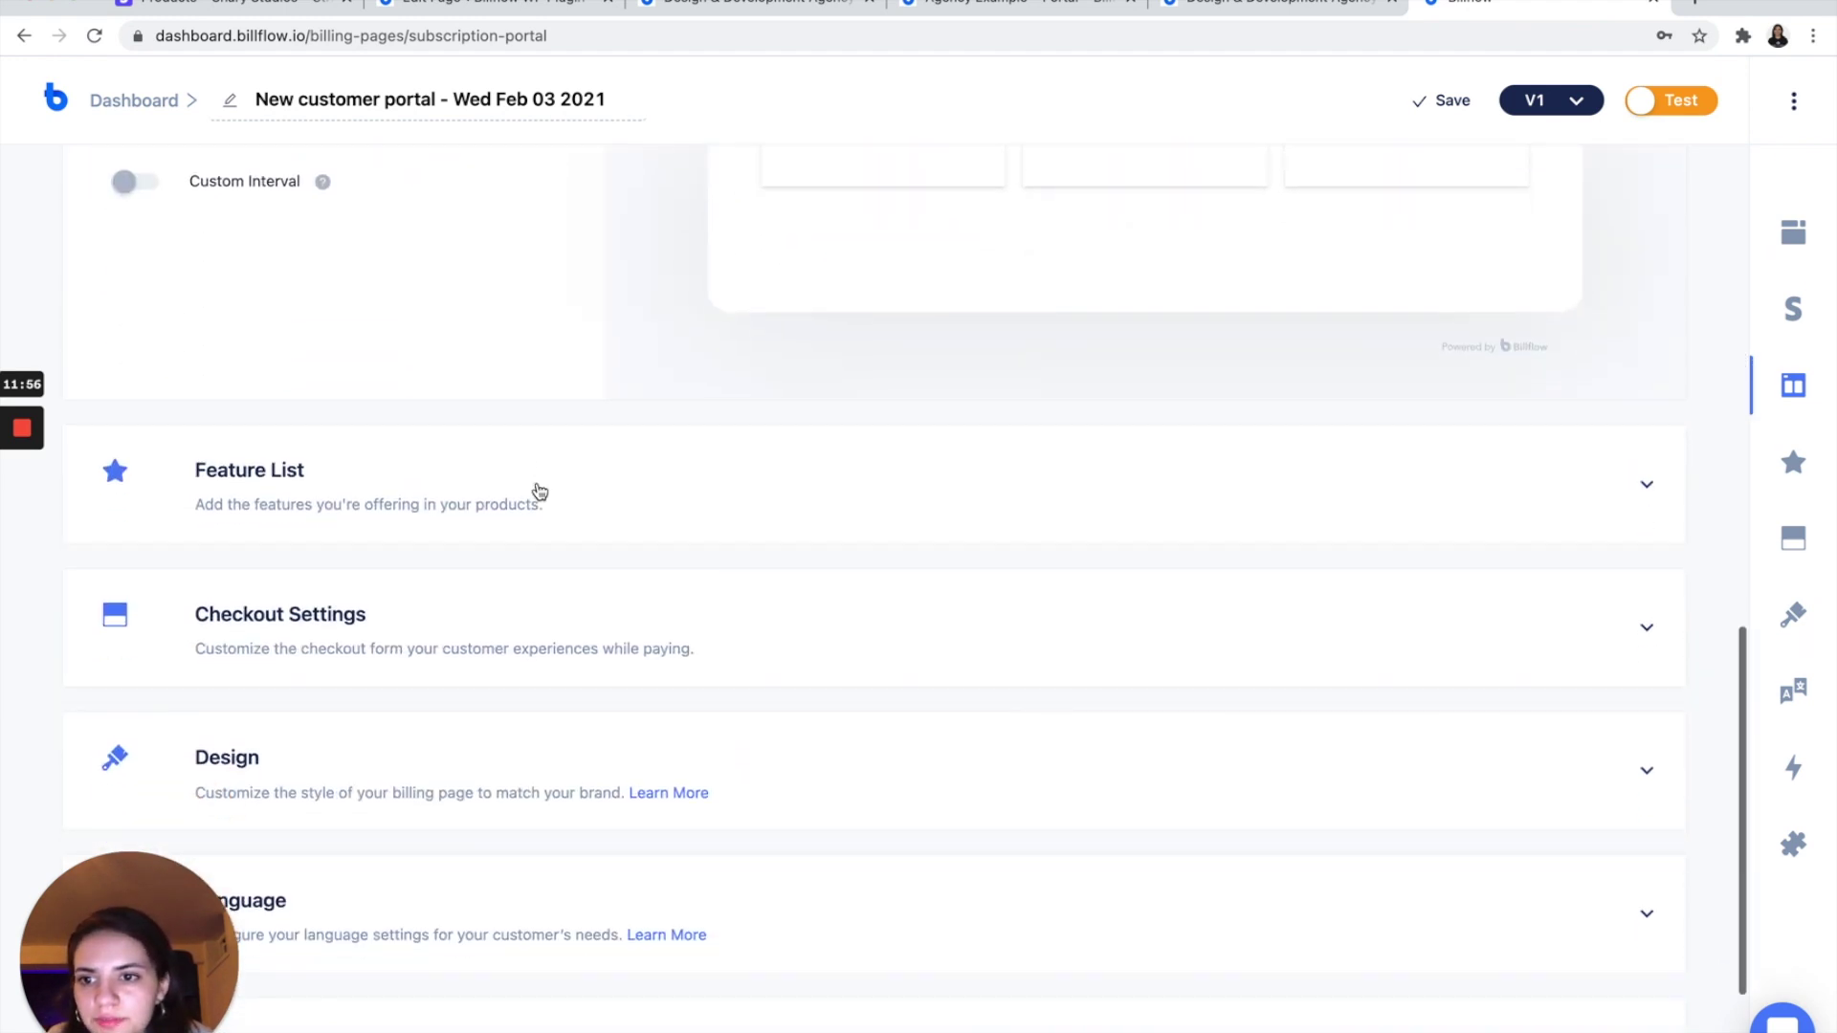
left_click(540, 491)
scroll(536, 491, "up", 2)
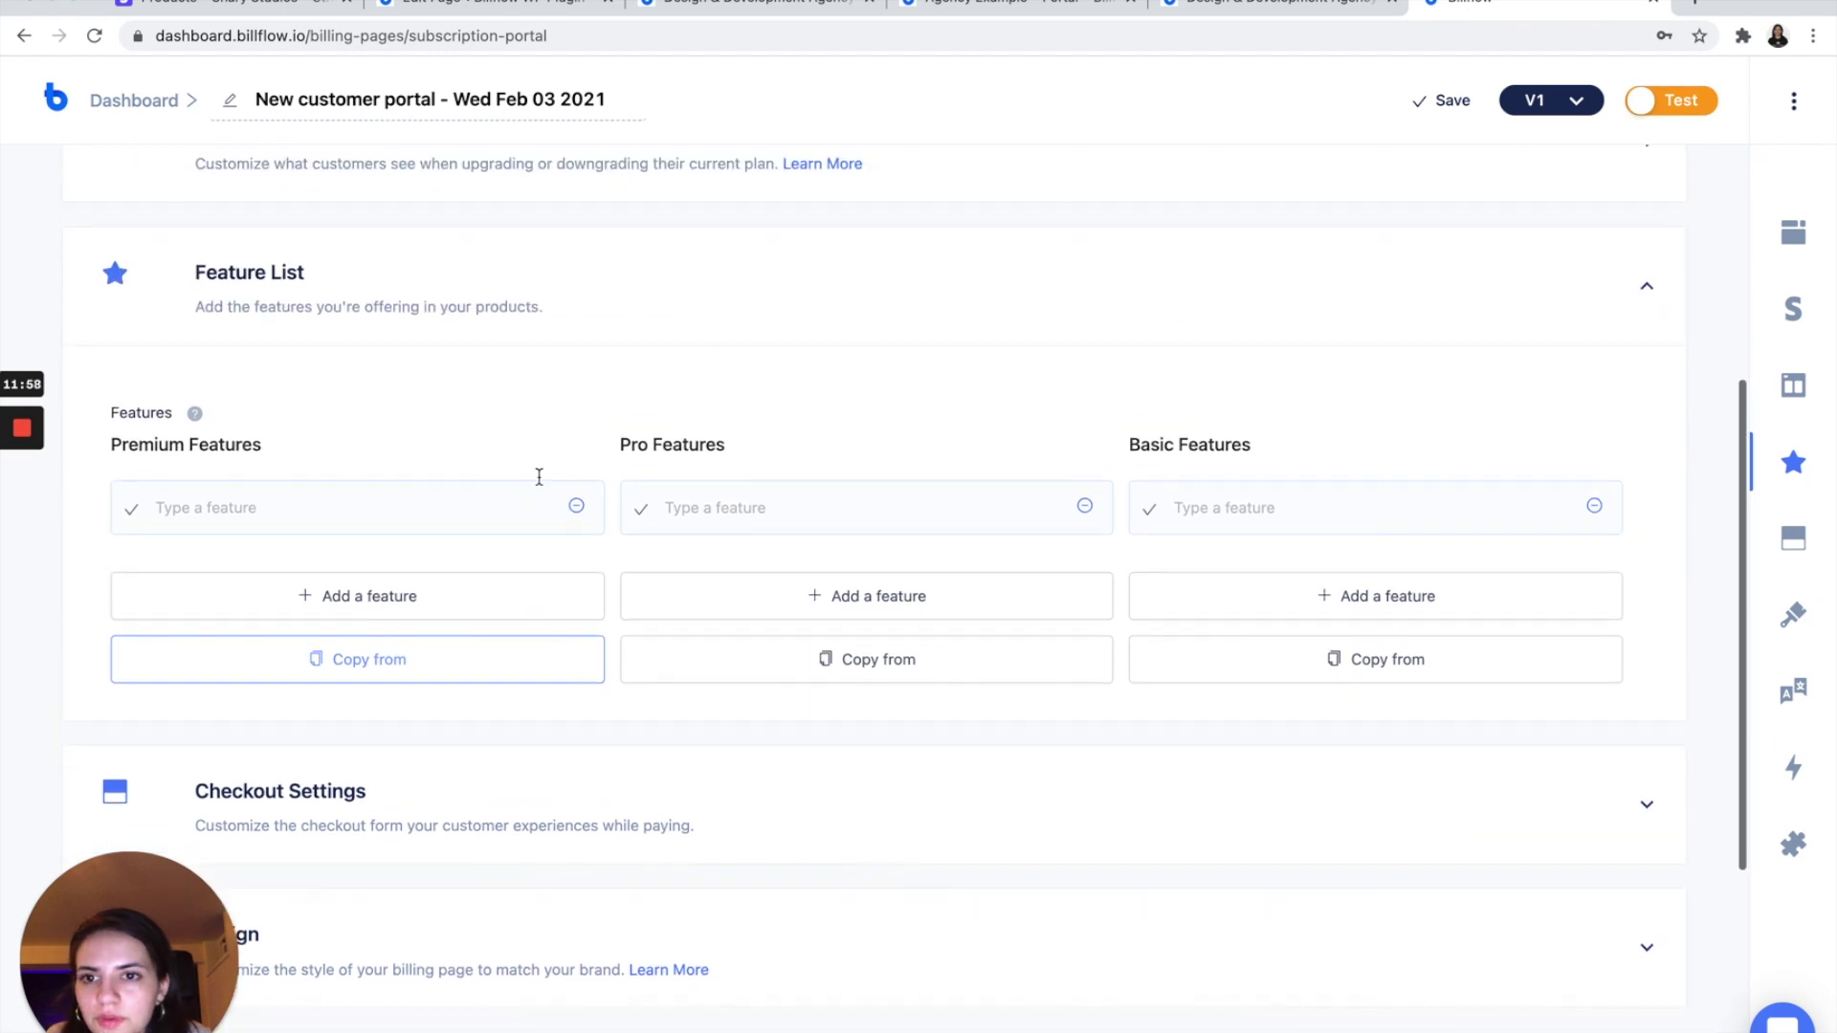
left_click(640, 287)
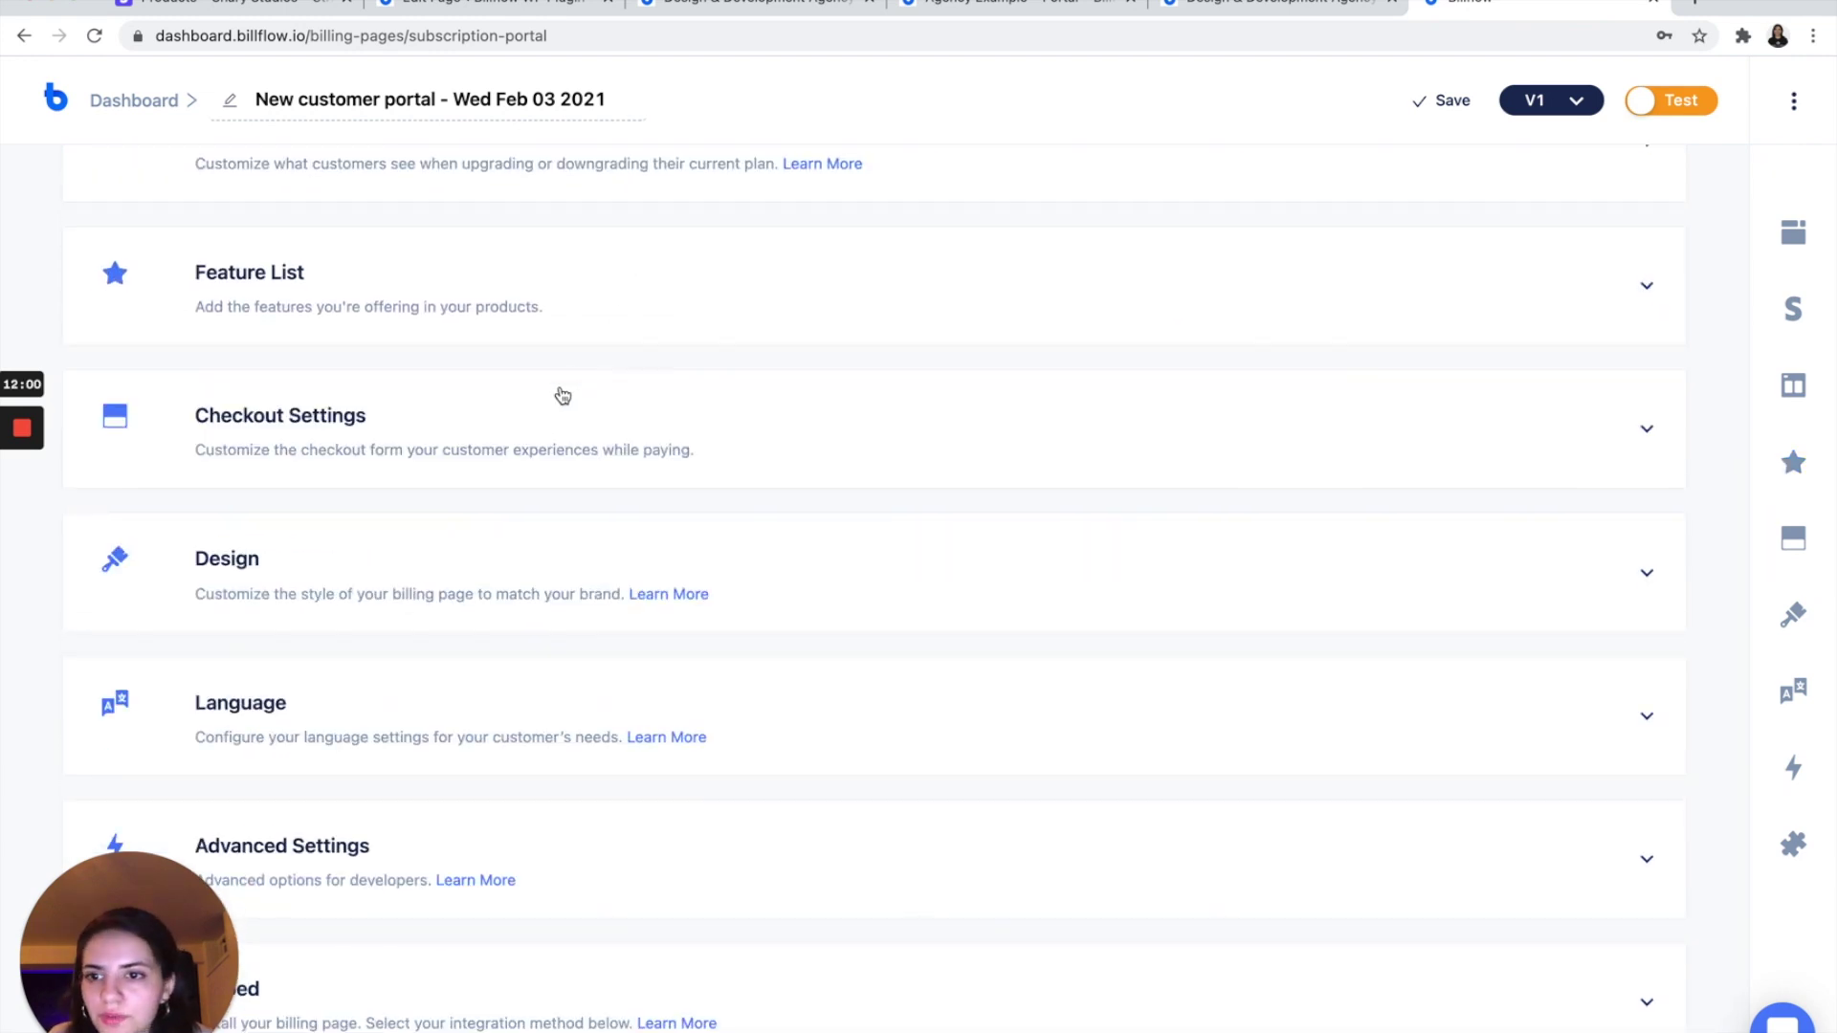
left_click(554, 405)
Step: Turn off Name on card and turn on Show total price at checkout
scroll(554, 405, "down", 4)
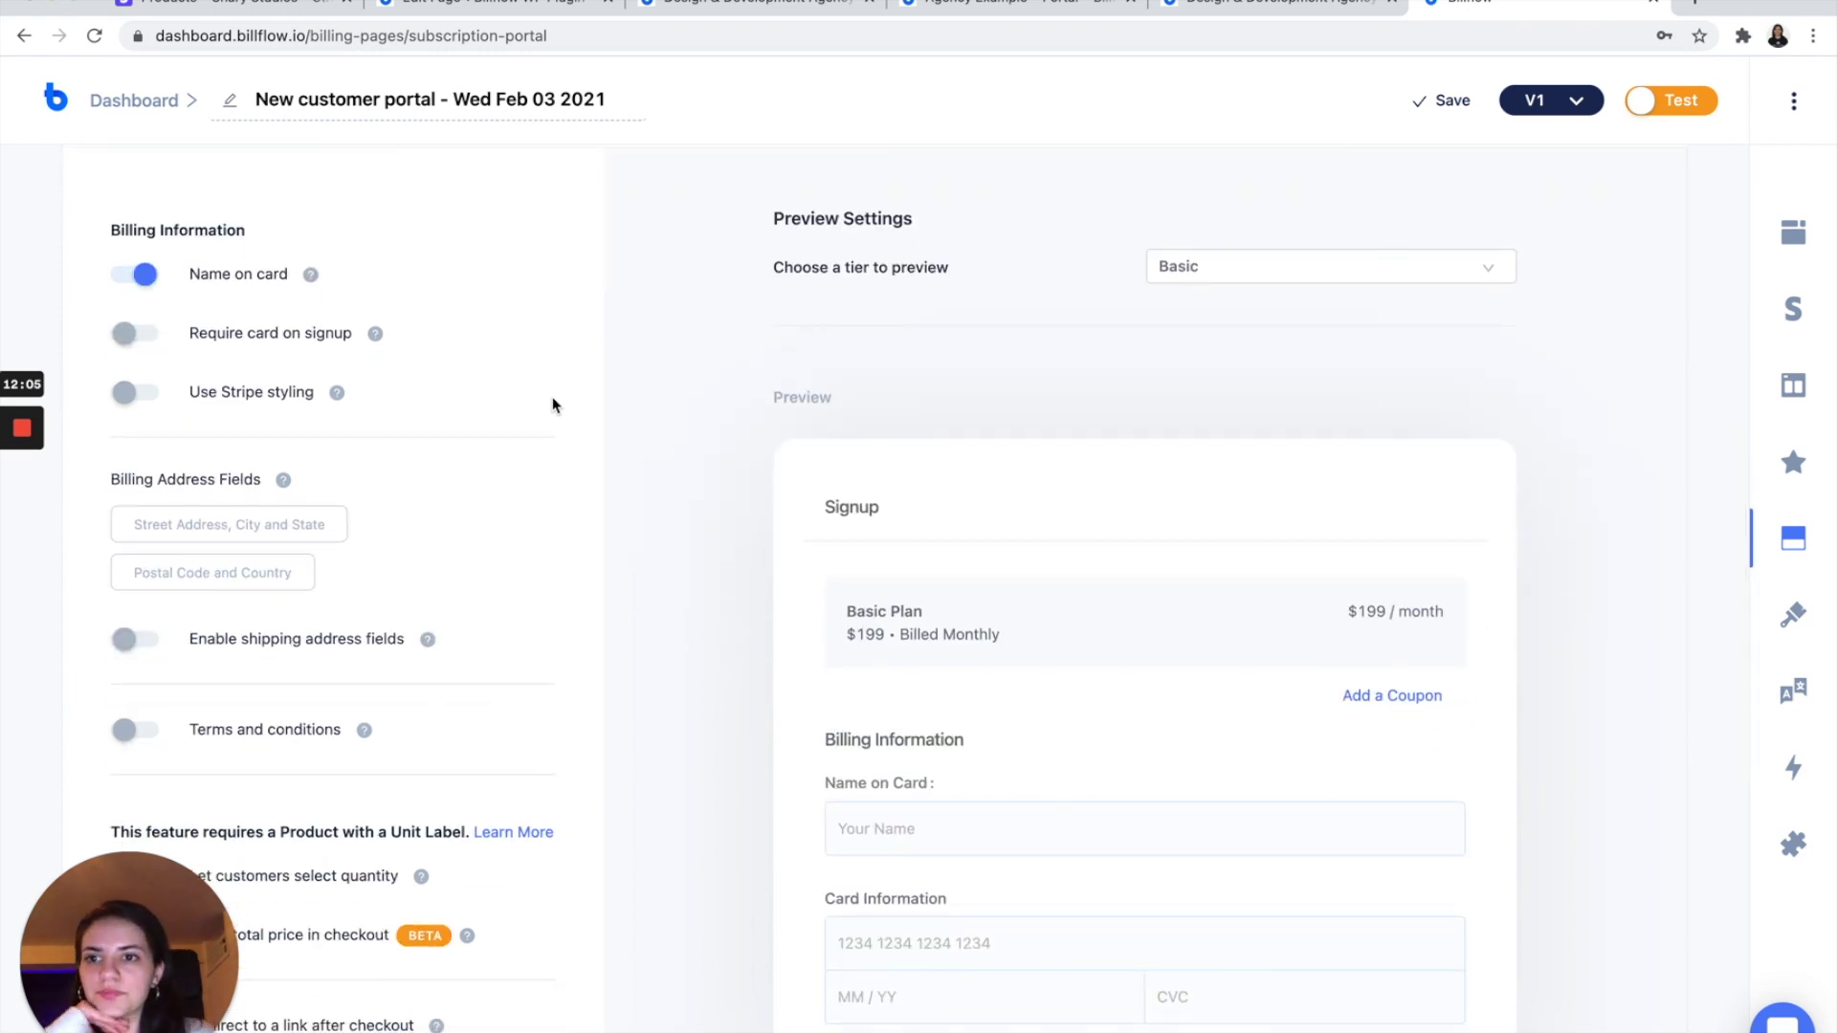
scroll(143, 343, "up", 2)
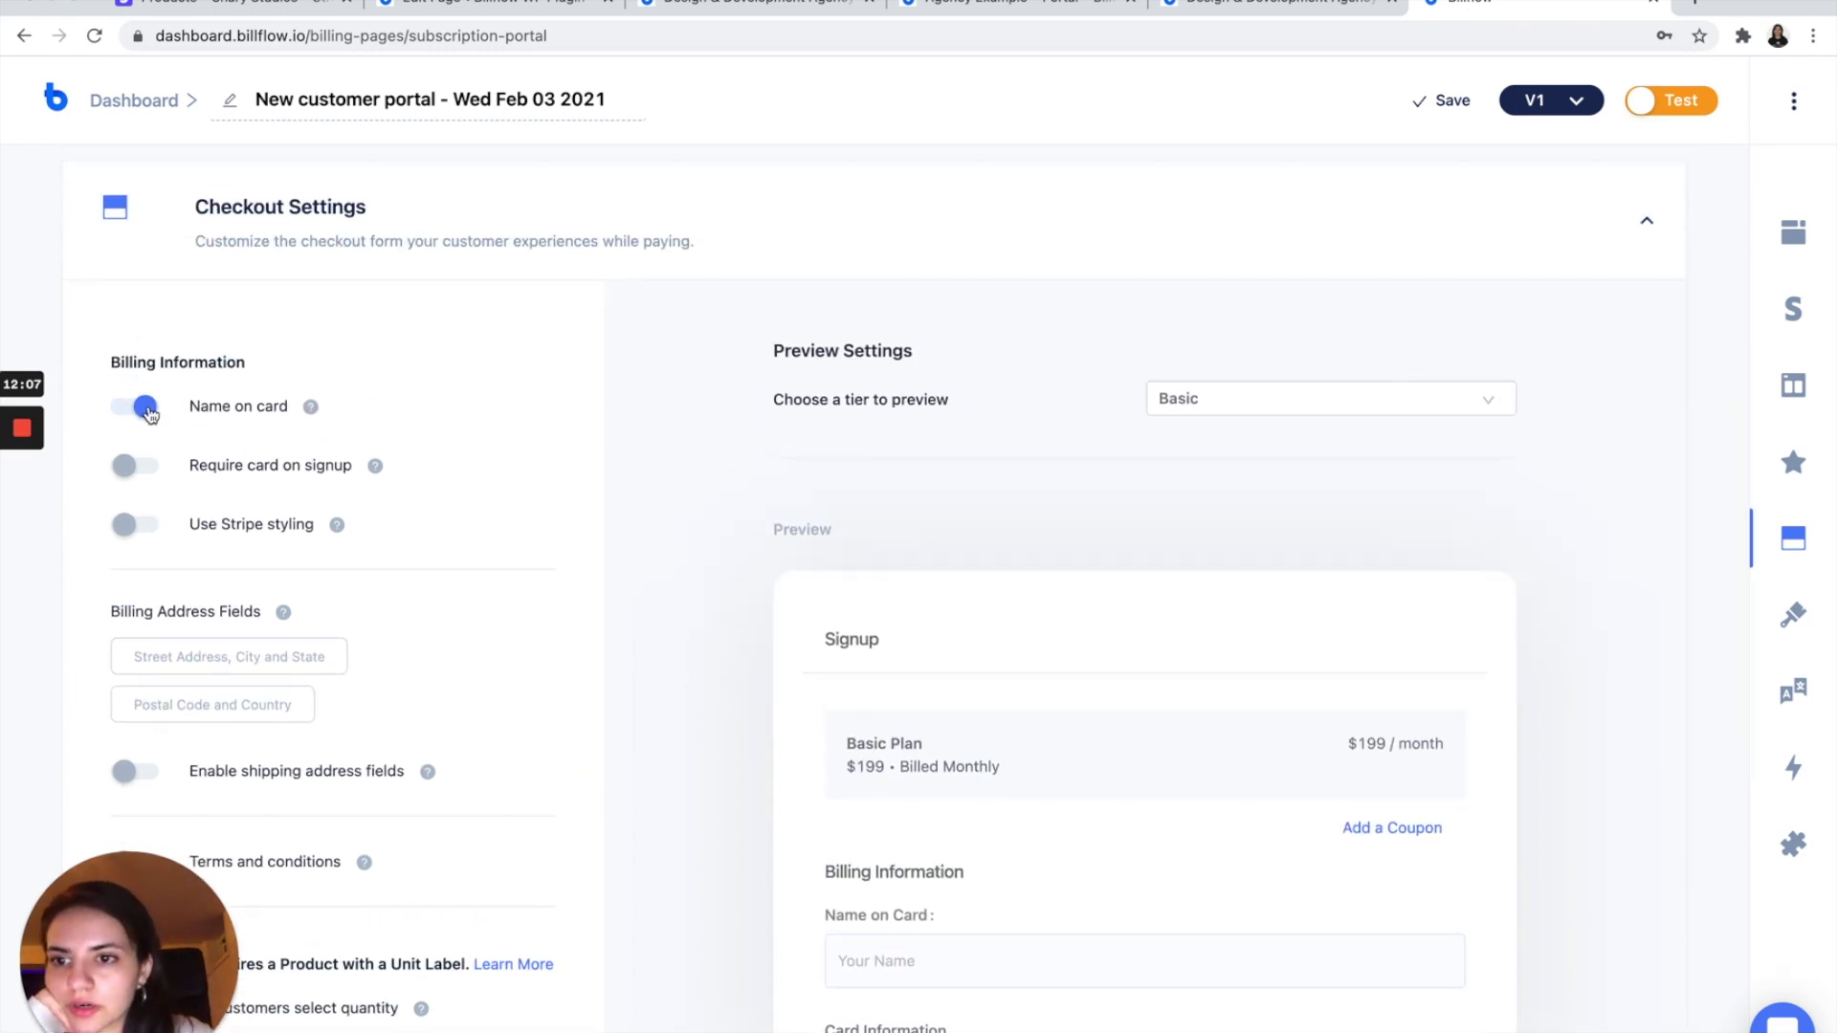
scroll(292, 560, "down", 1)
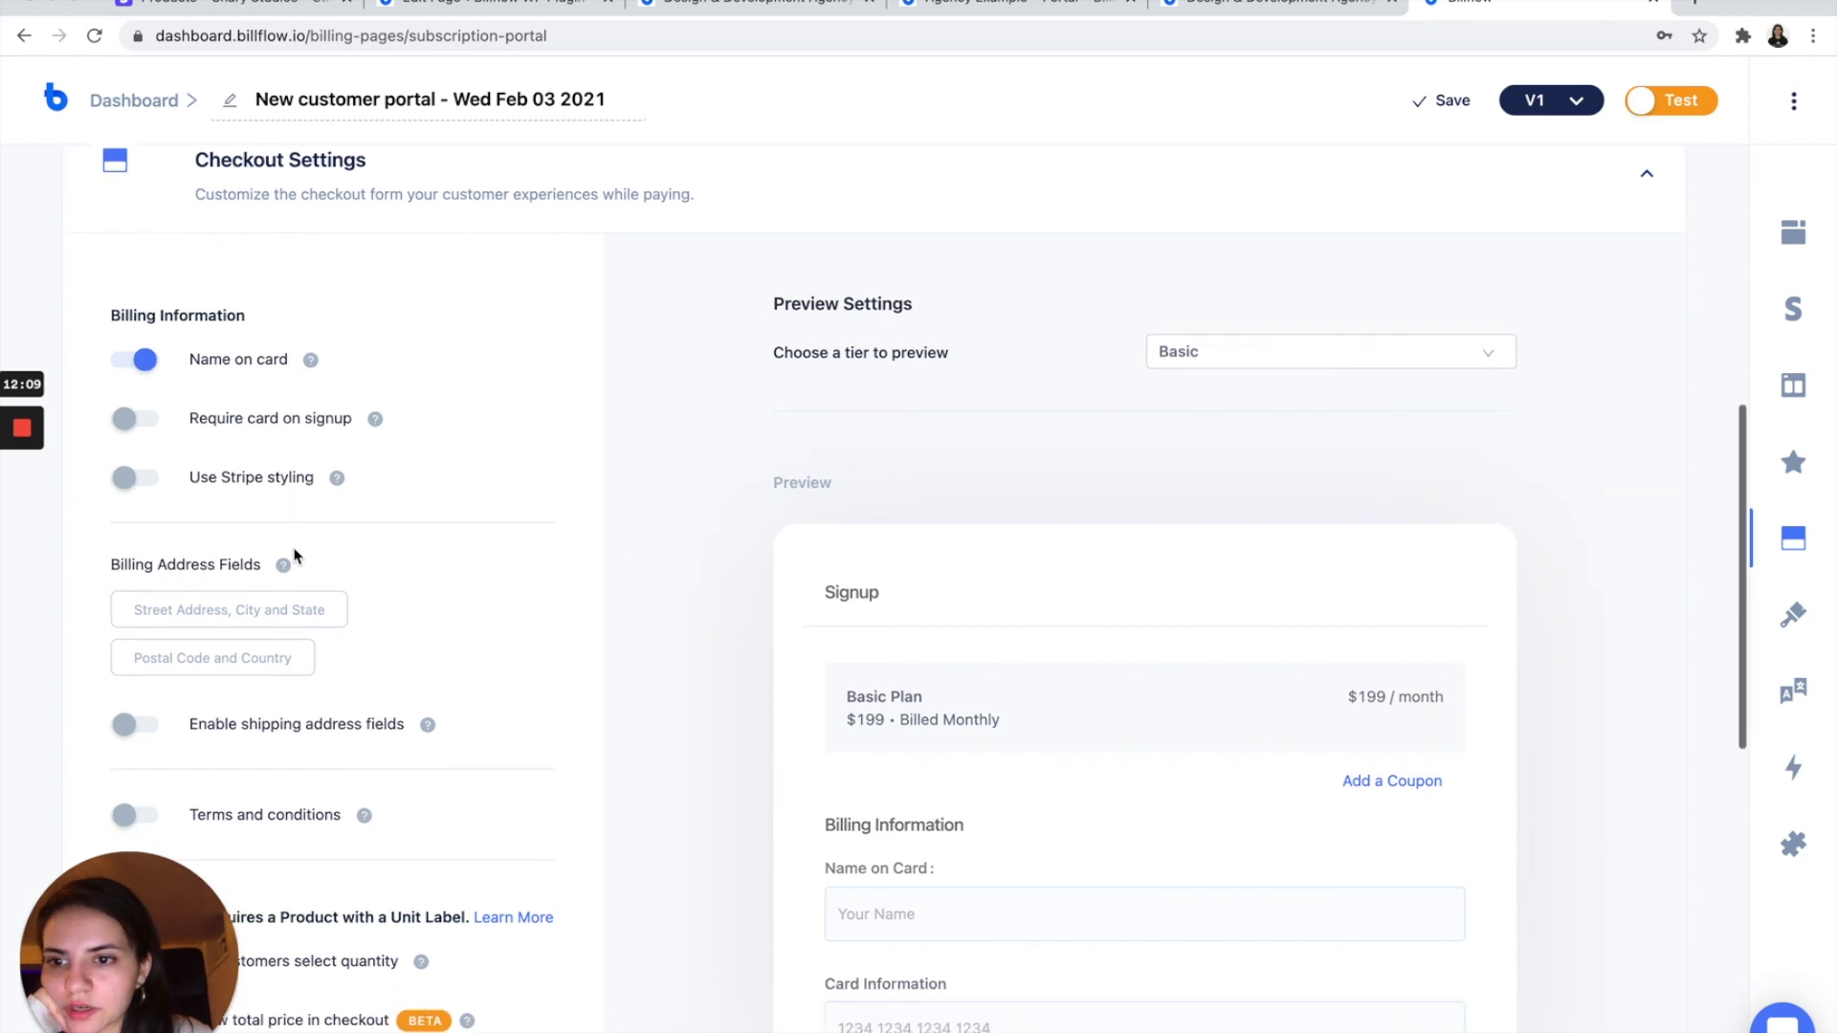
left_click(139, 370)
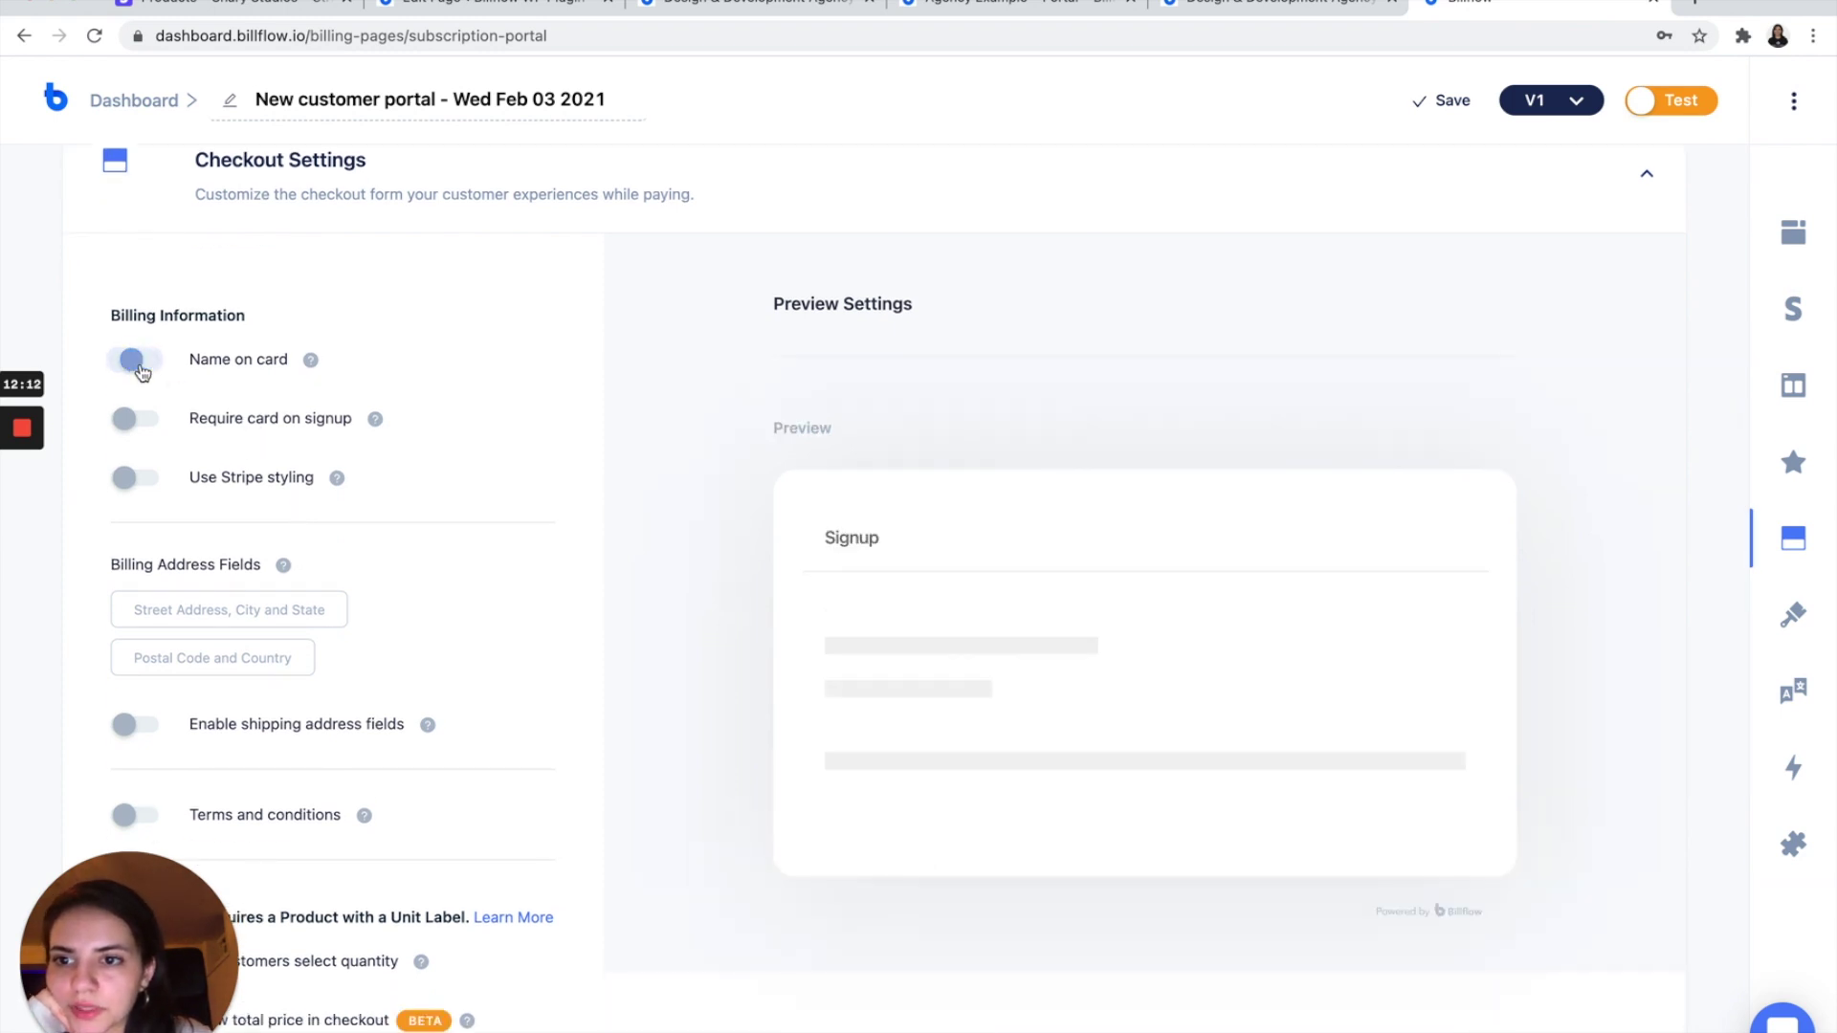
scroll(316, 450, "down", 5)
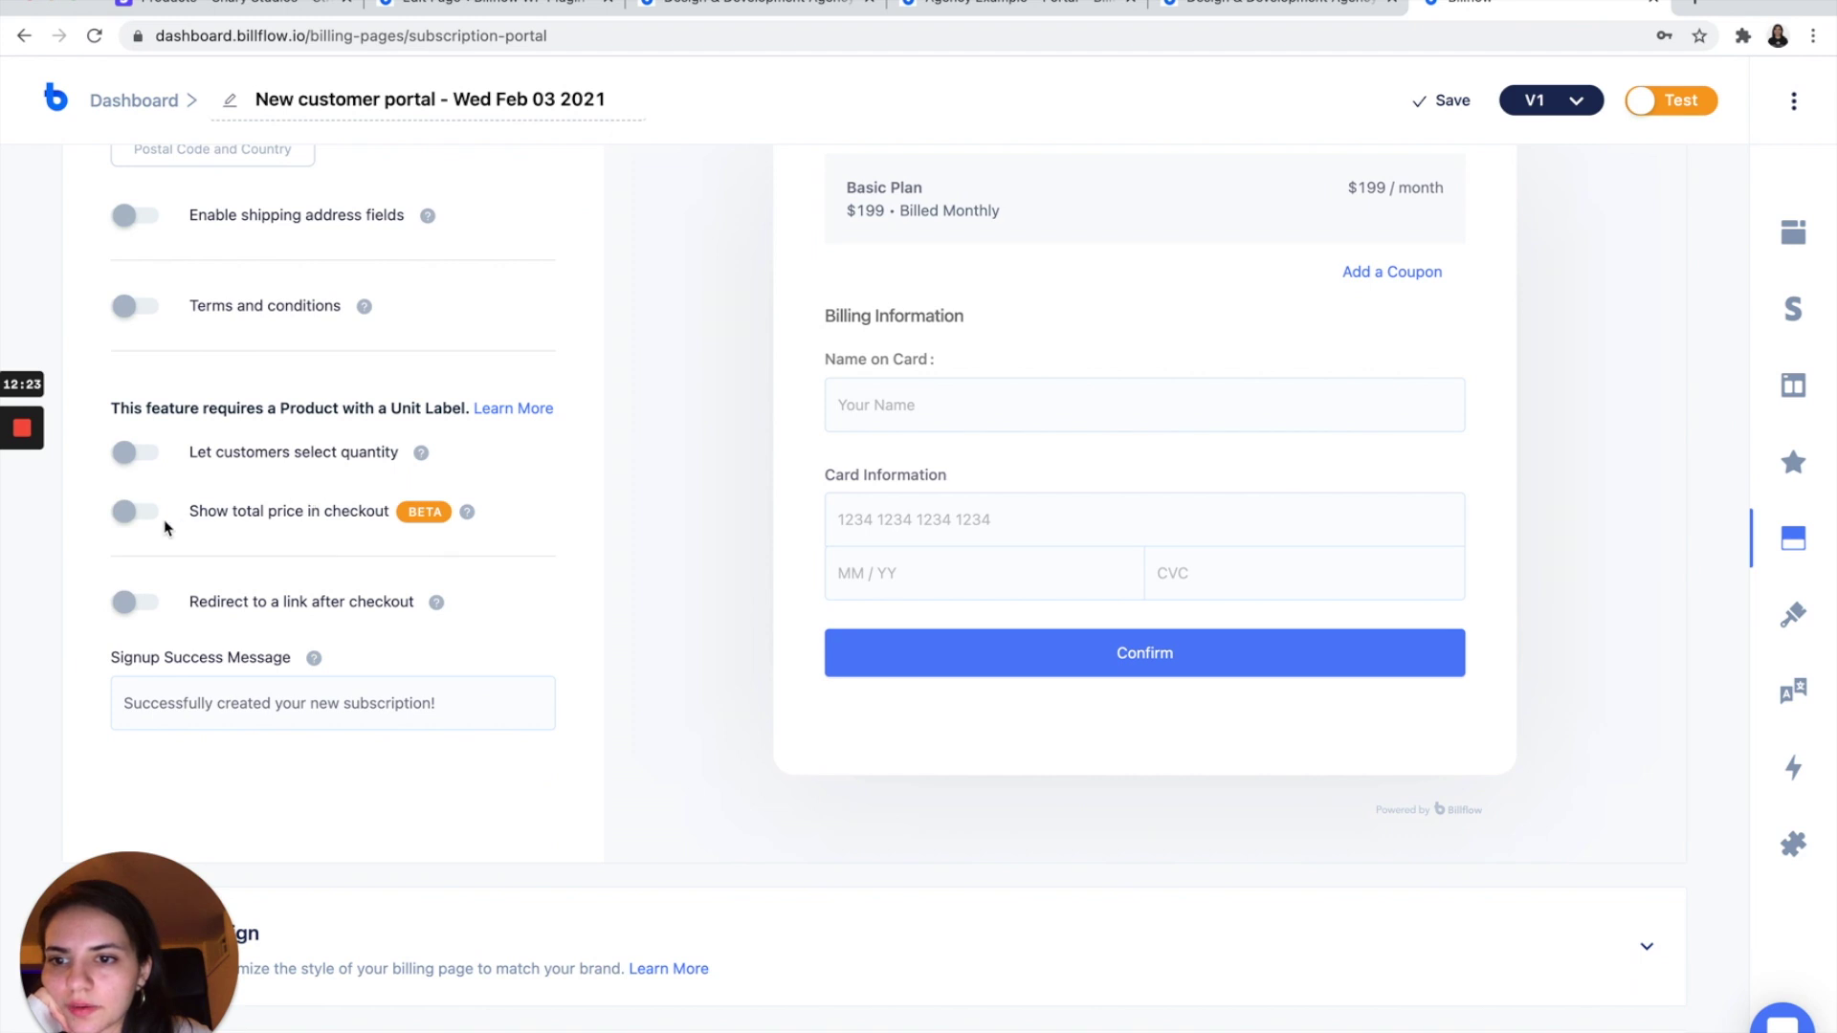
left_click(126, 513)
Step: Replace the portal's custom CSS in the Design settings
scroll(455, 514, "down", 5)
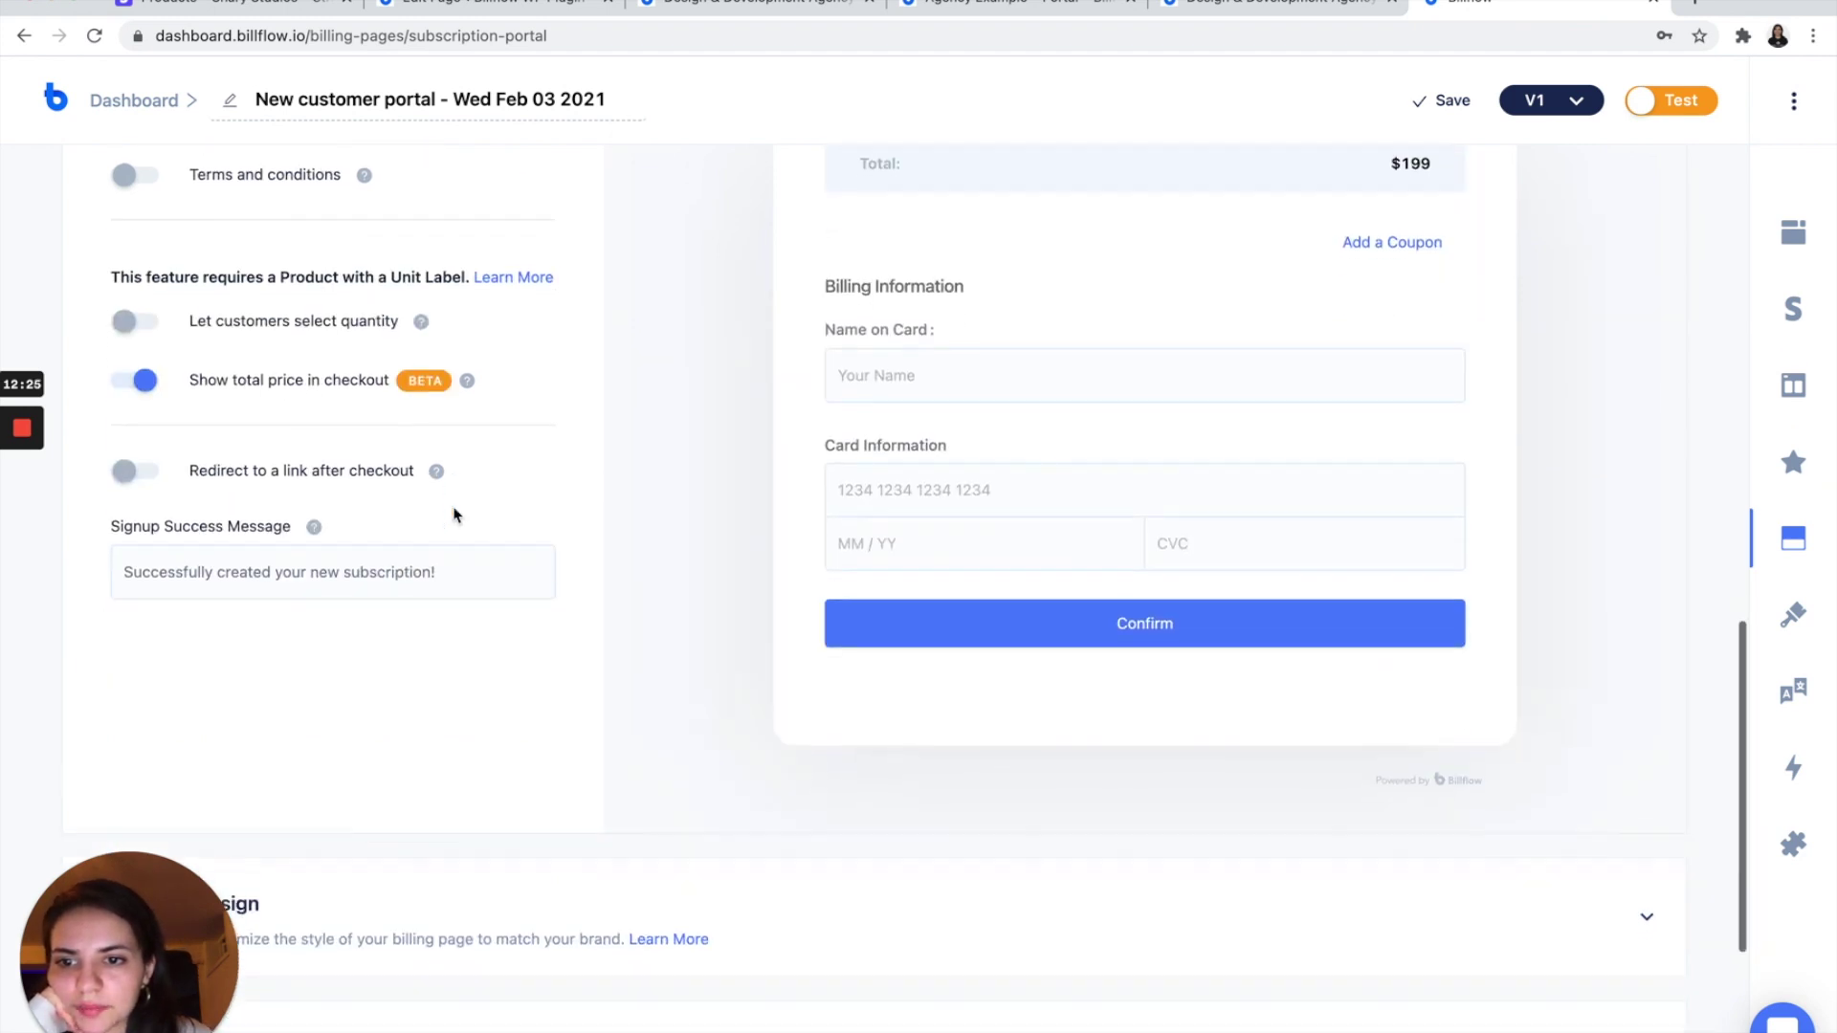
left_click(456, 517)
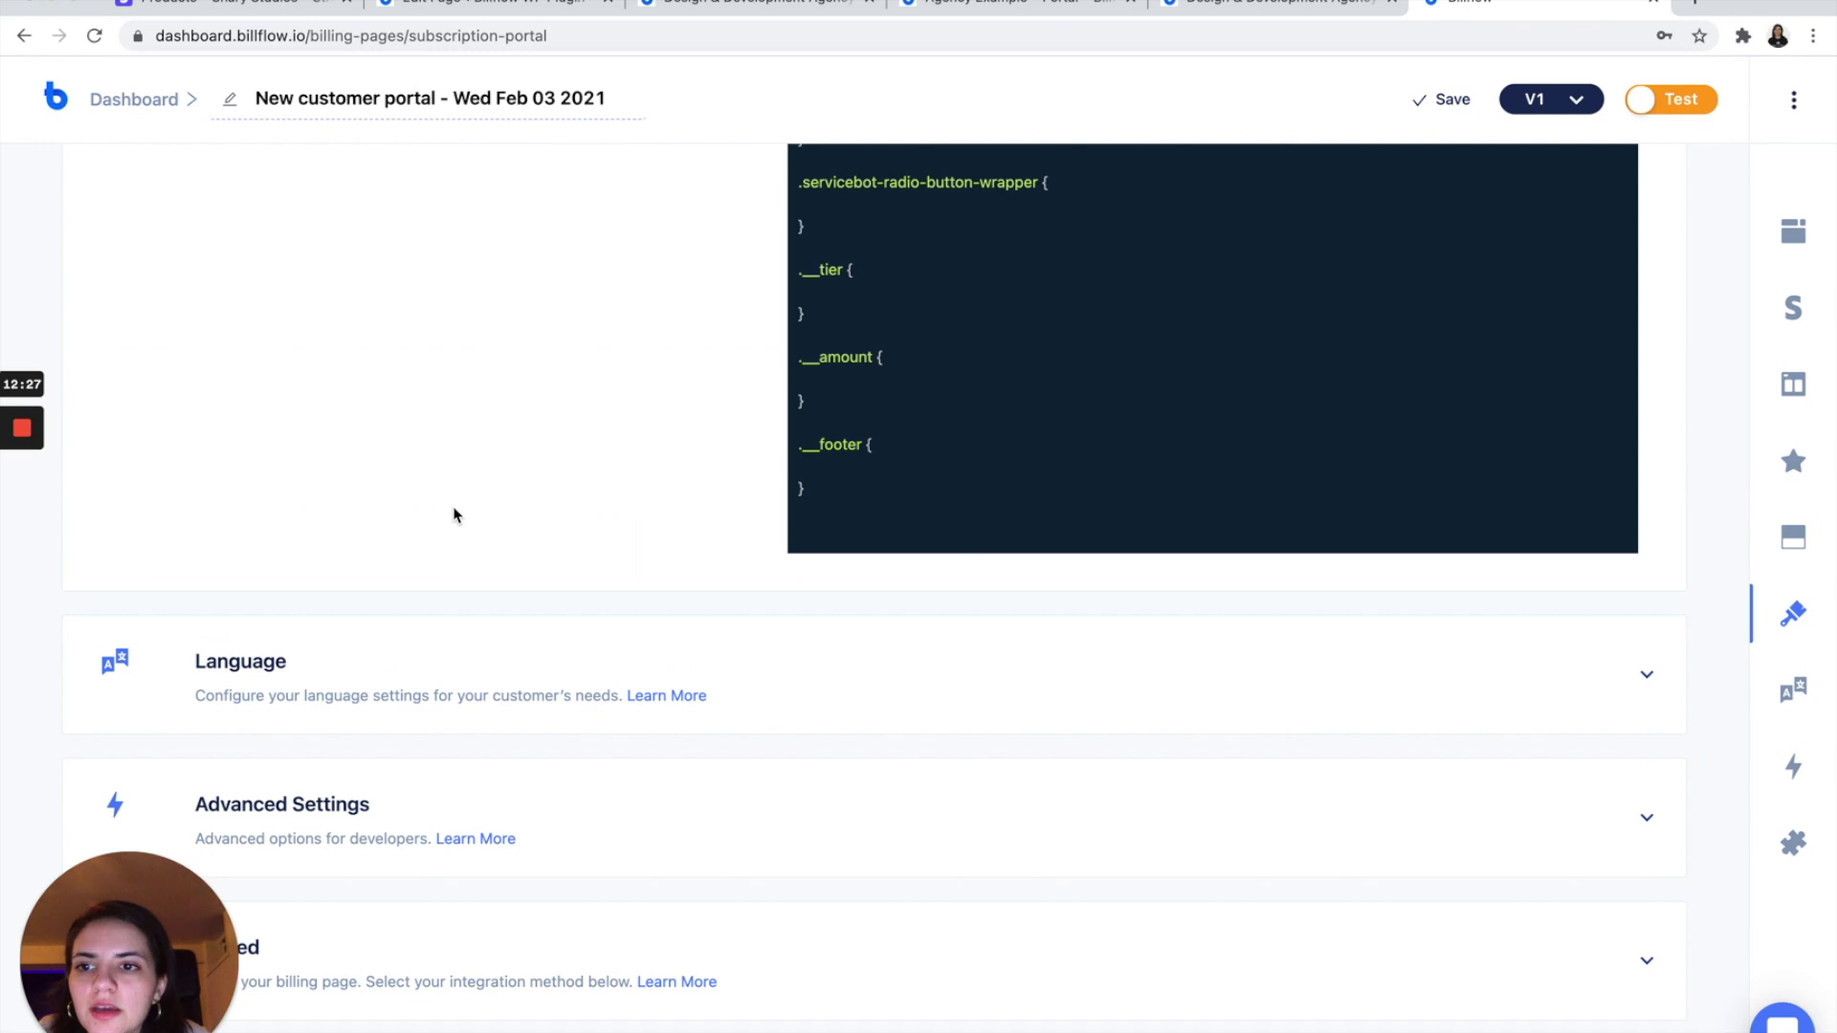
scroll(951, 422, "up", 5)
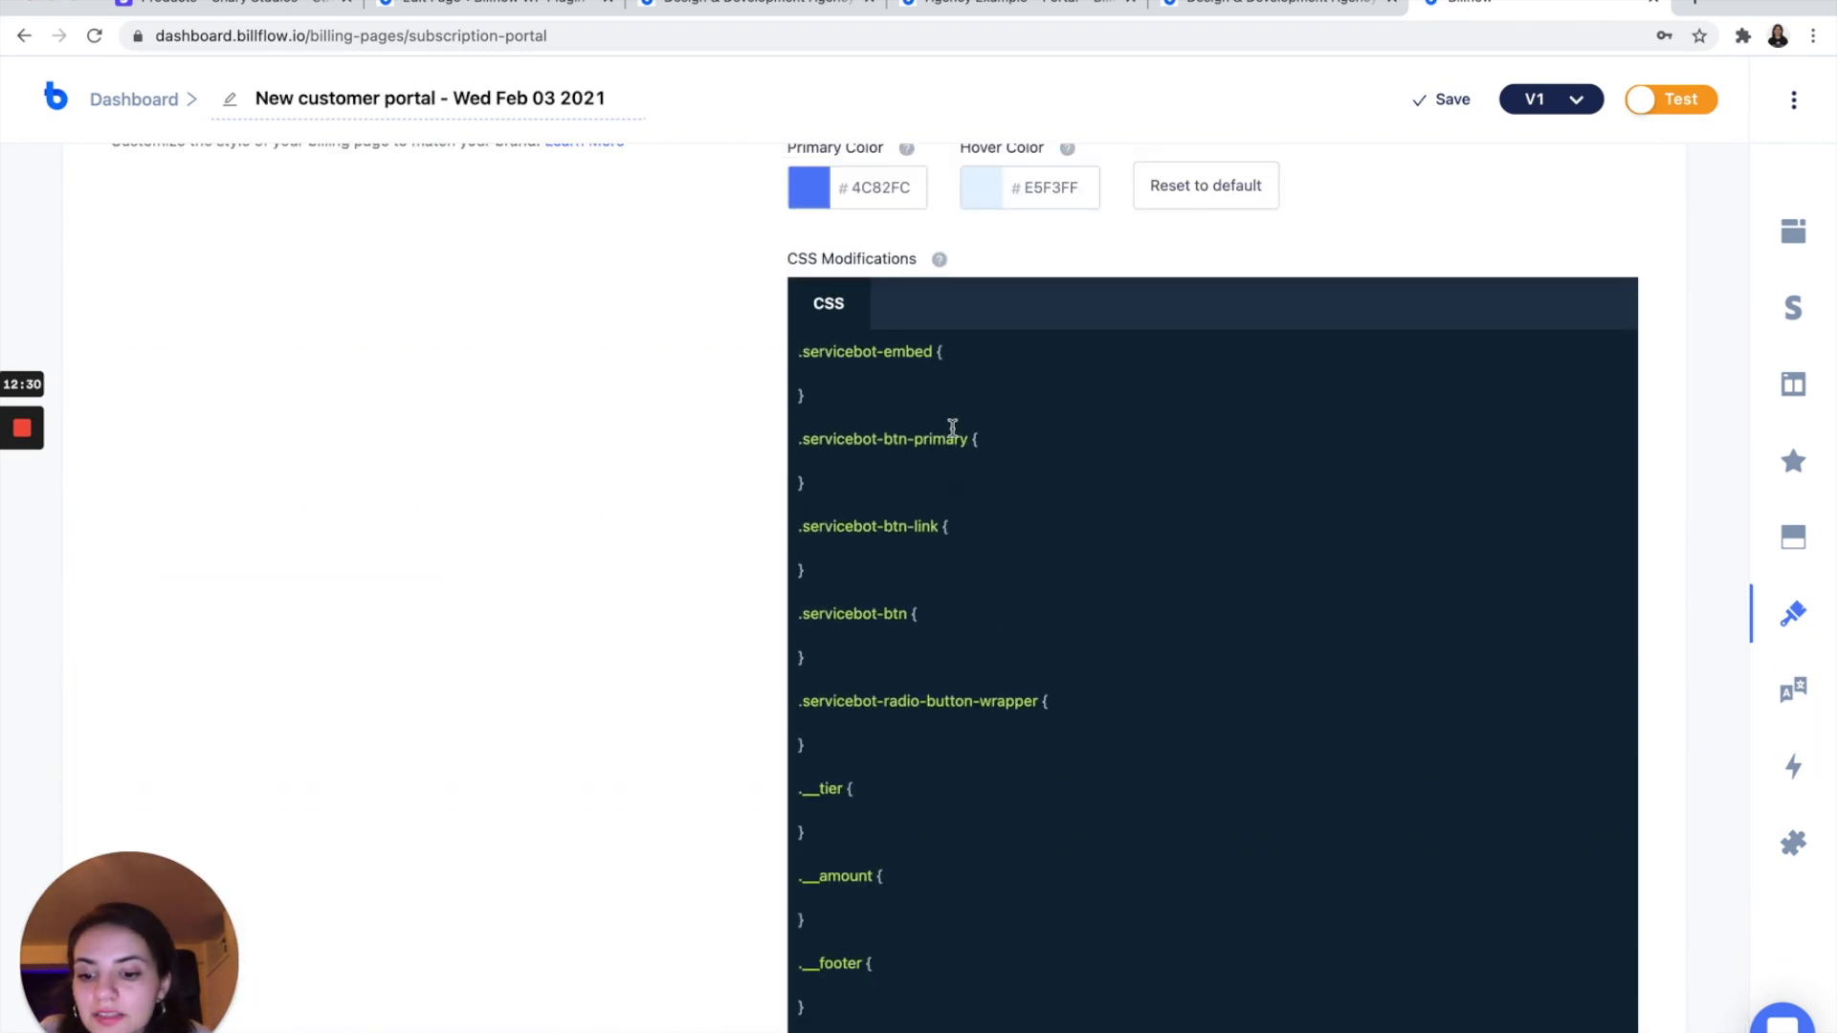
key("ctrl+a")
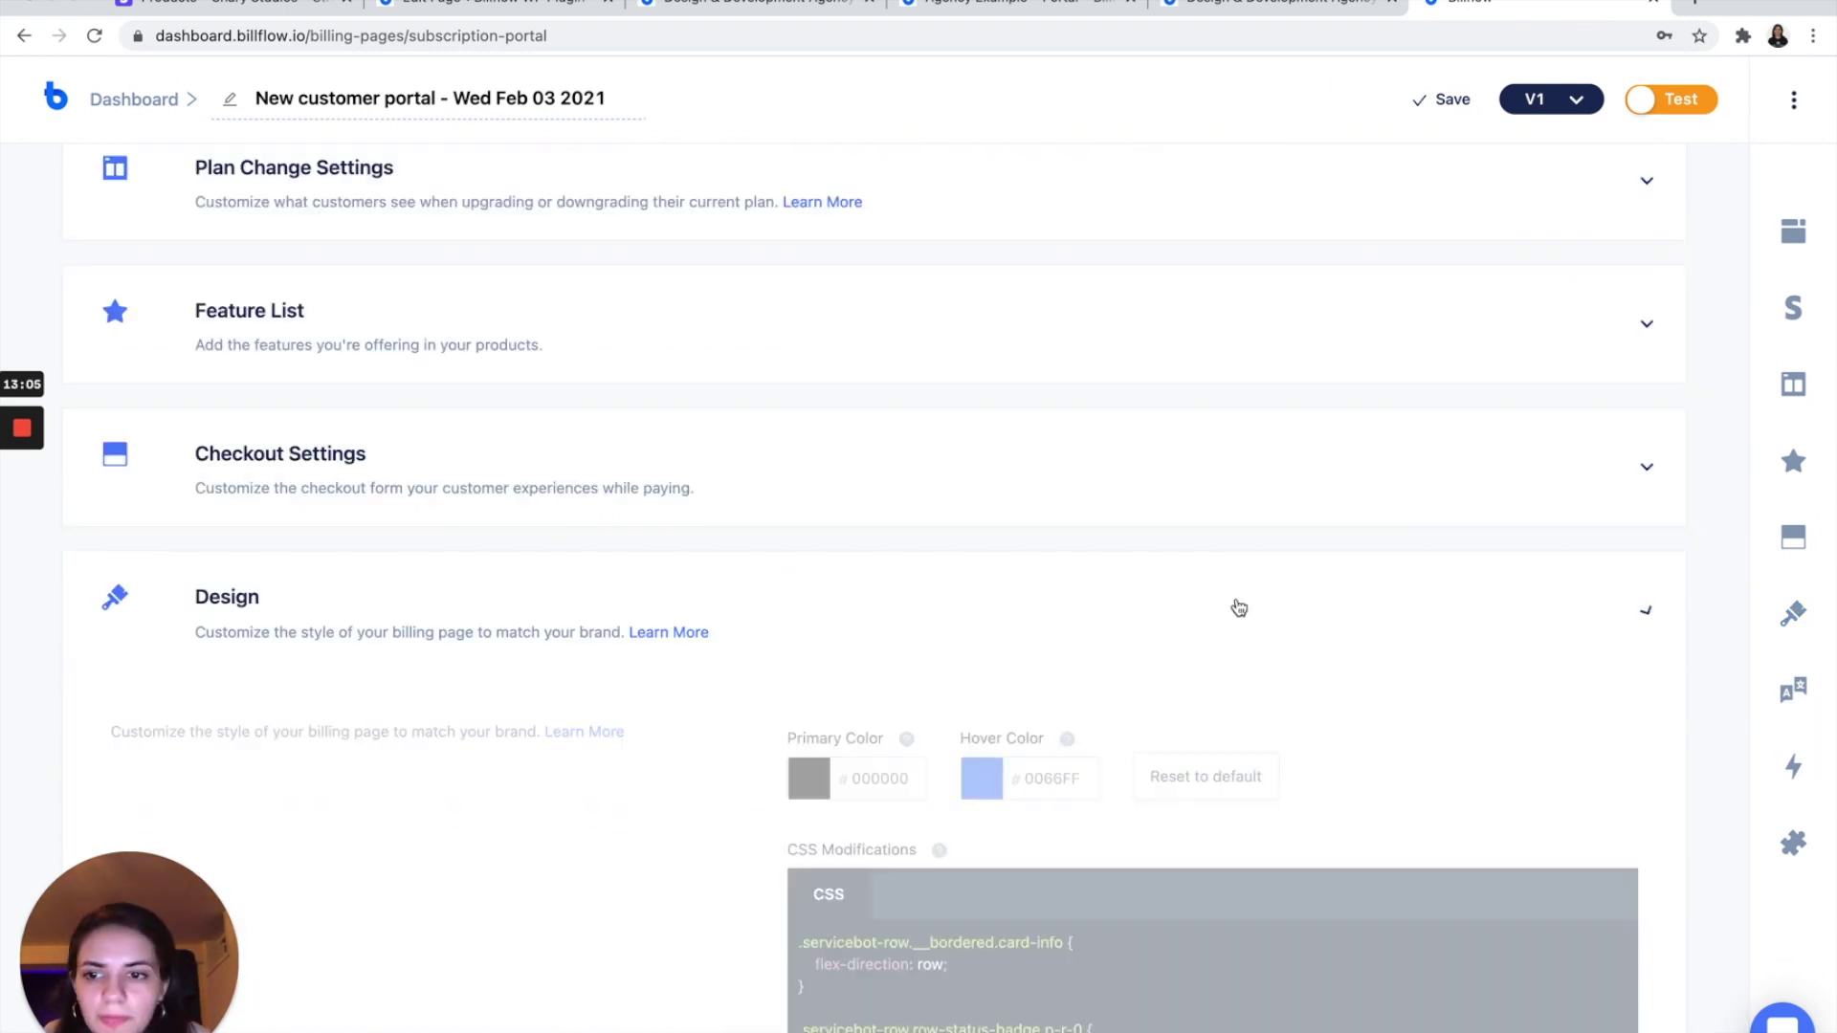
left_click(1238, 606)
Step: Rename the portal to 'WP Design Agency - Portal' and save it
left_click(1134, 982)
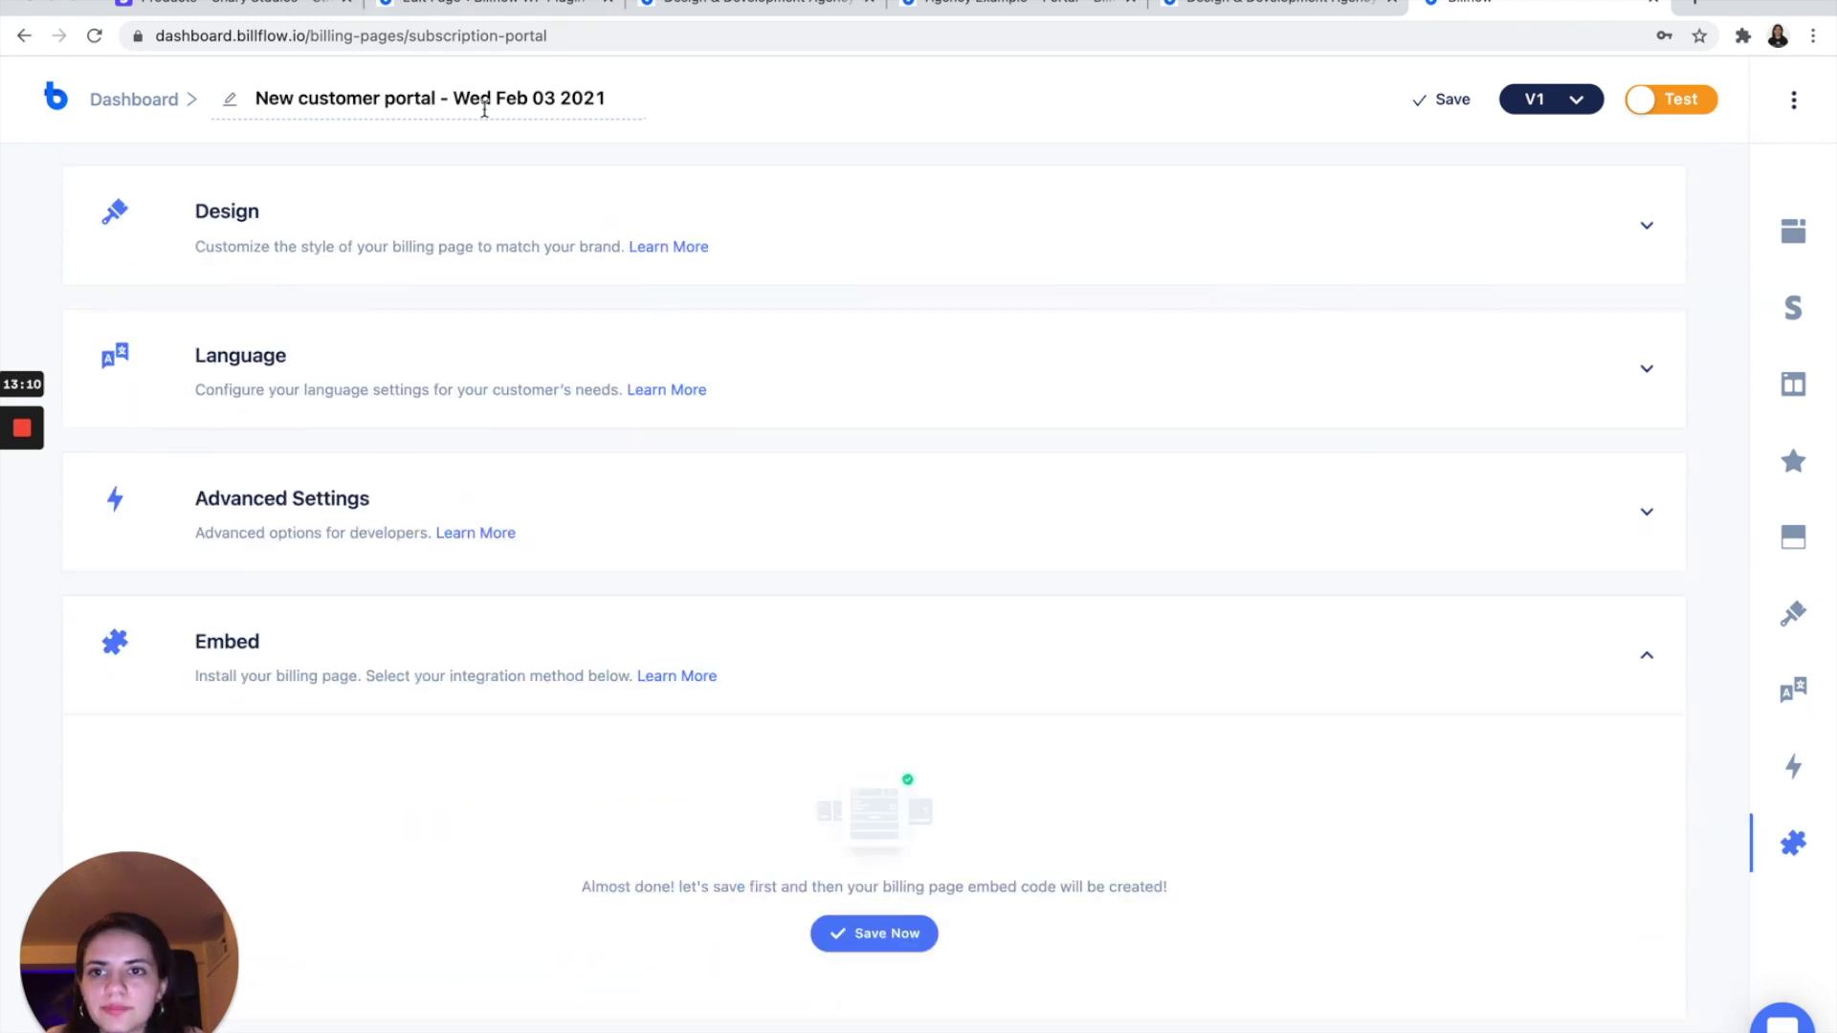
left_click(484, 110)
triple_click(484, 110)
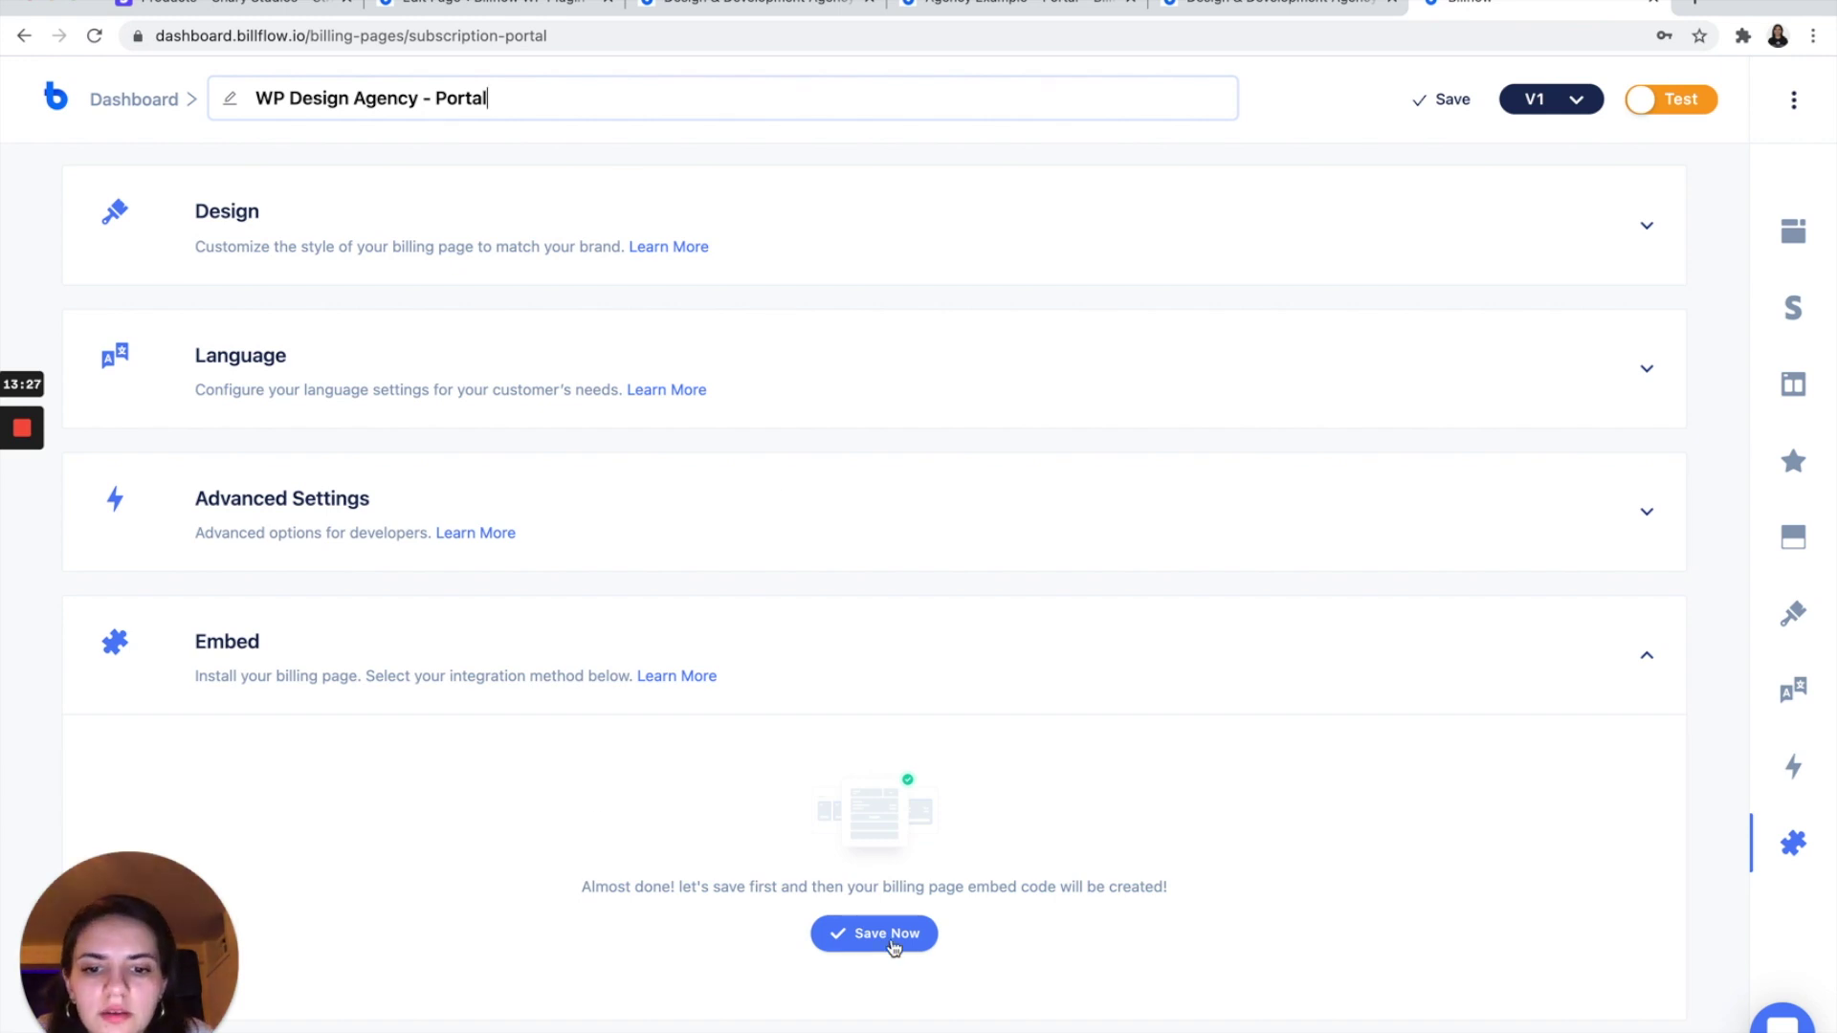
left_click(893, 944)
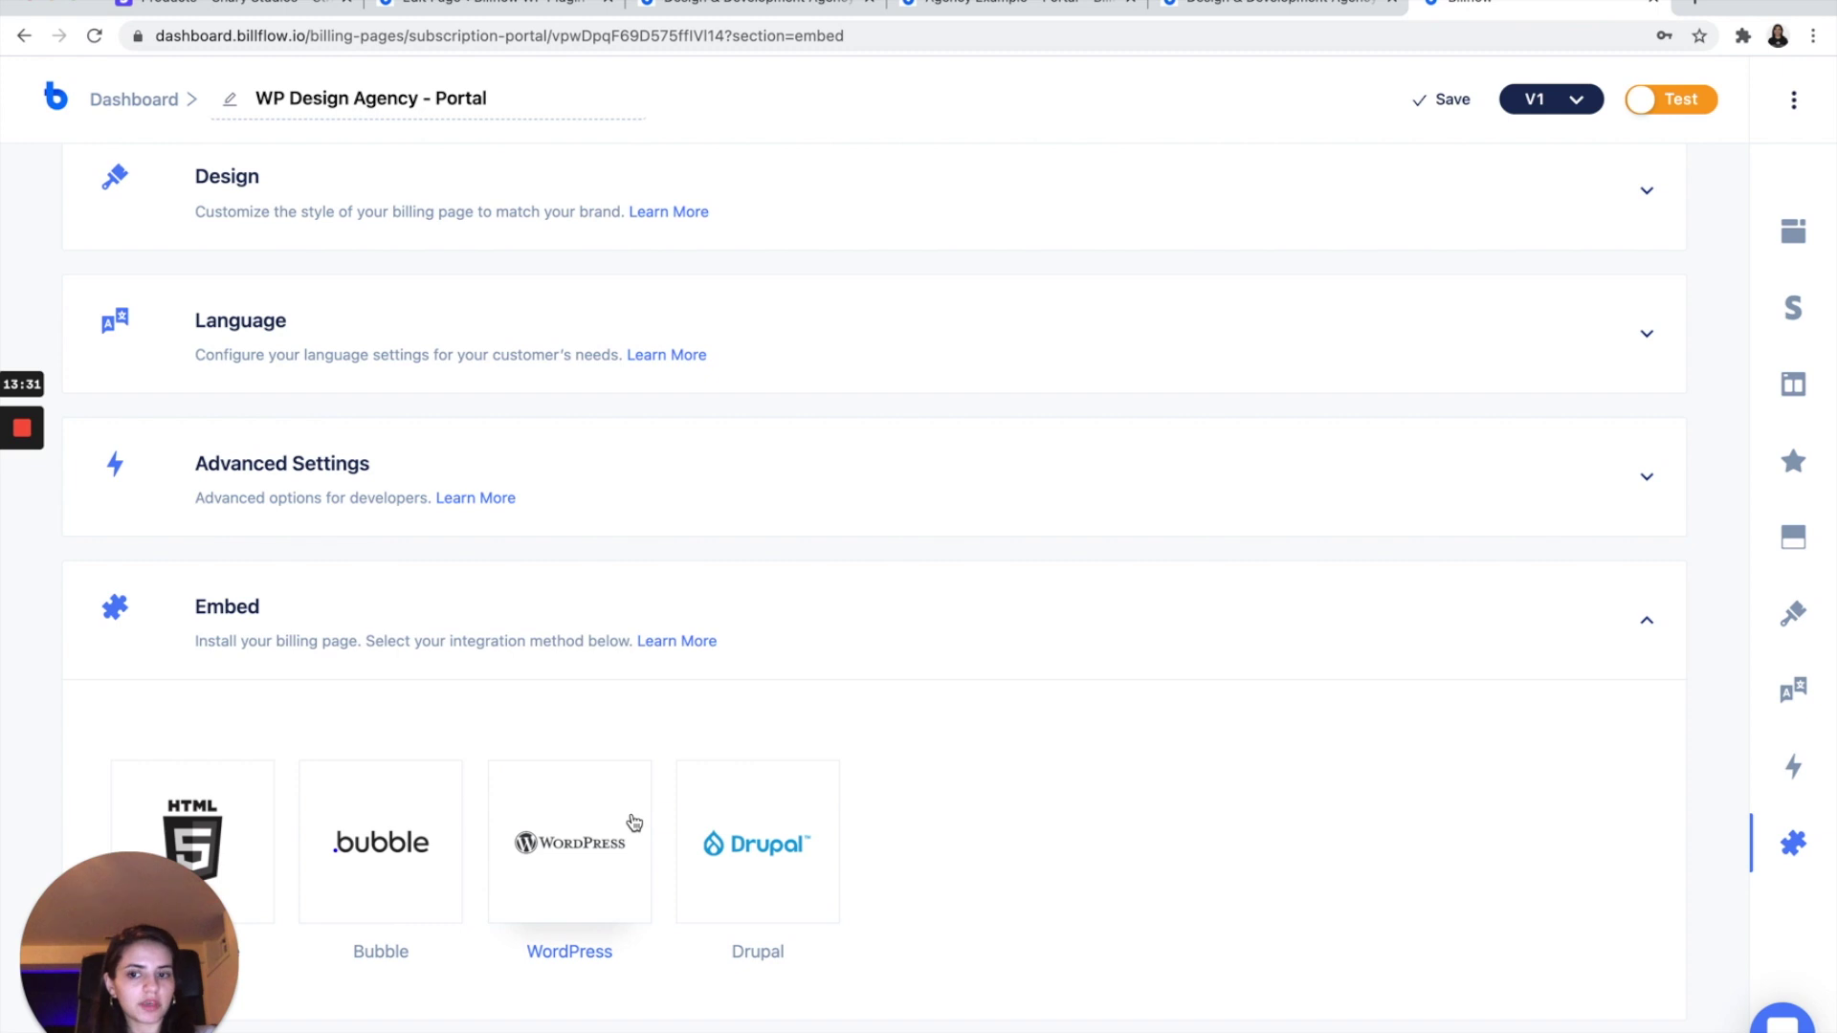
Step: Copy the portal's WordPress embed shortcode and go back to the Design & Development Agency editor
left_click(617, 842)
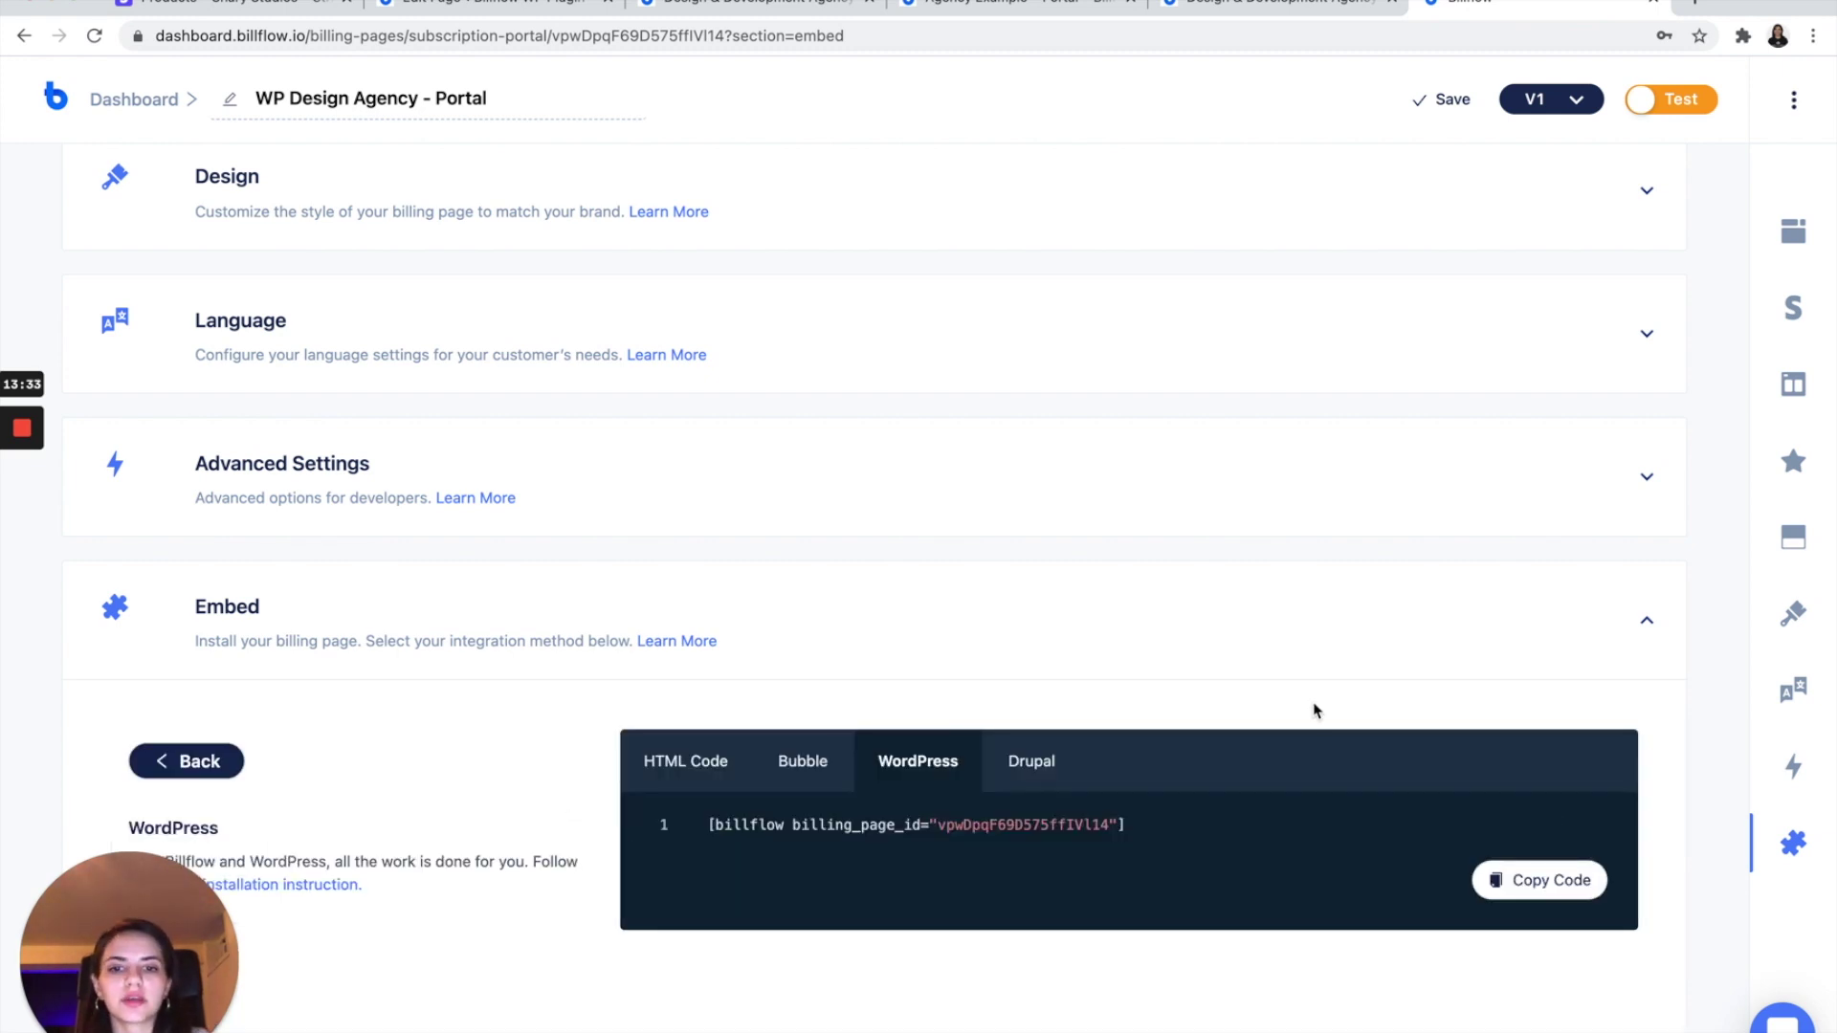
left_click(1540, 880)
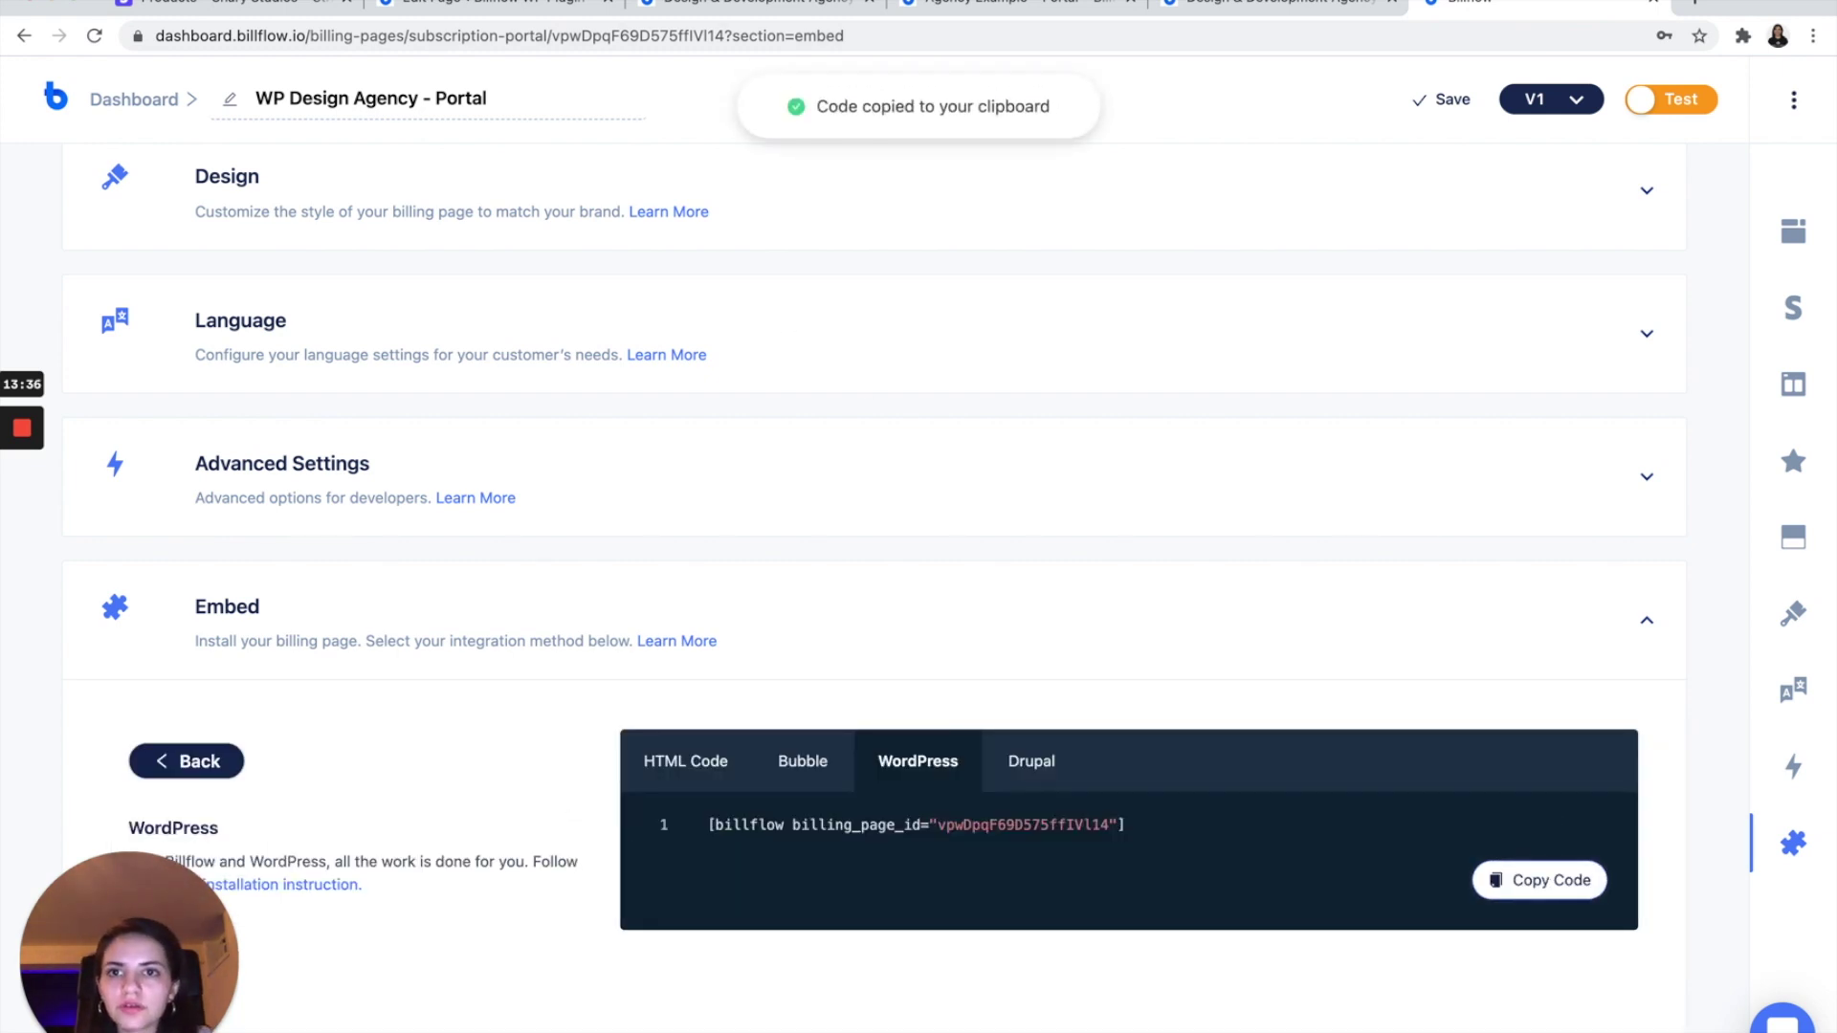
left_click(449, 5)
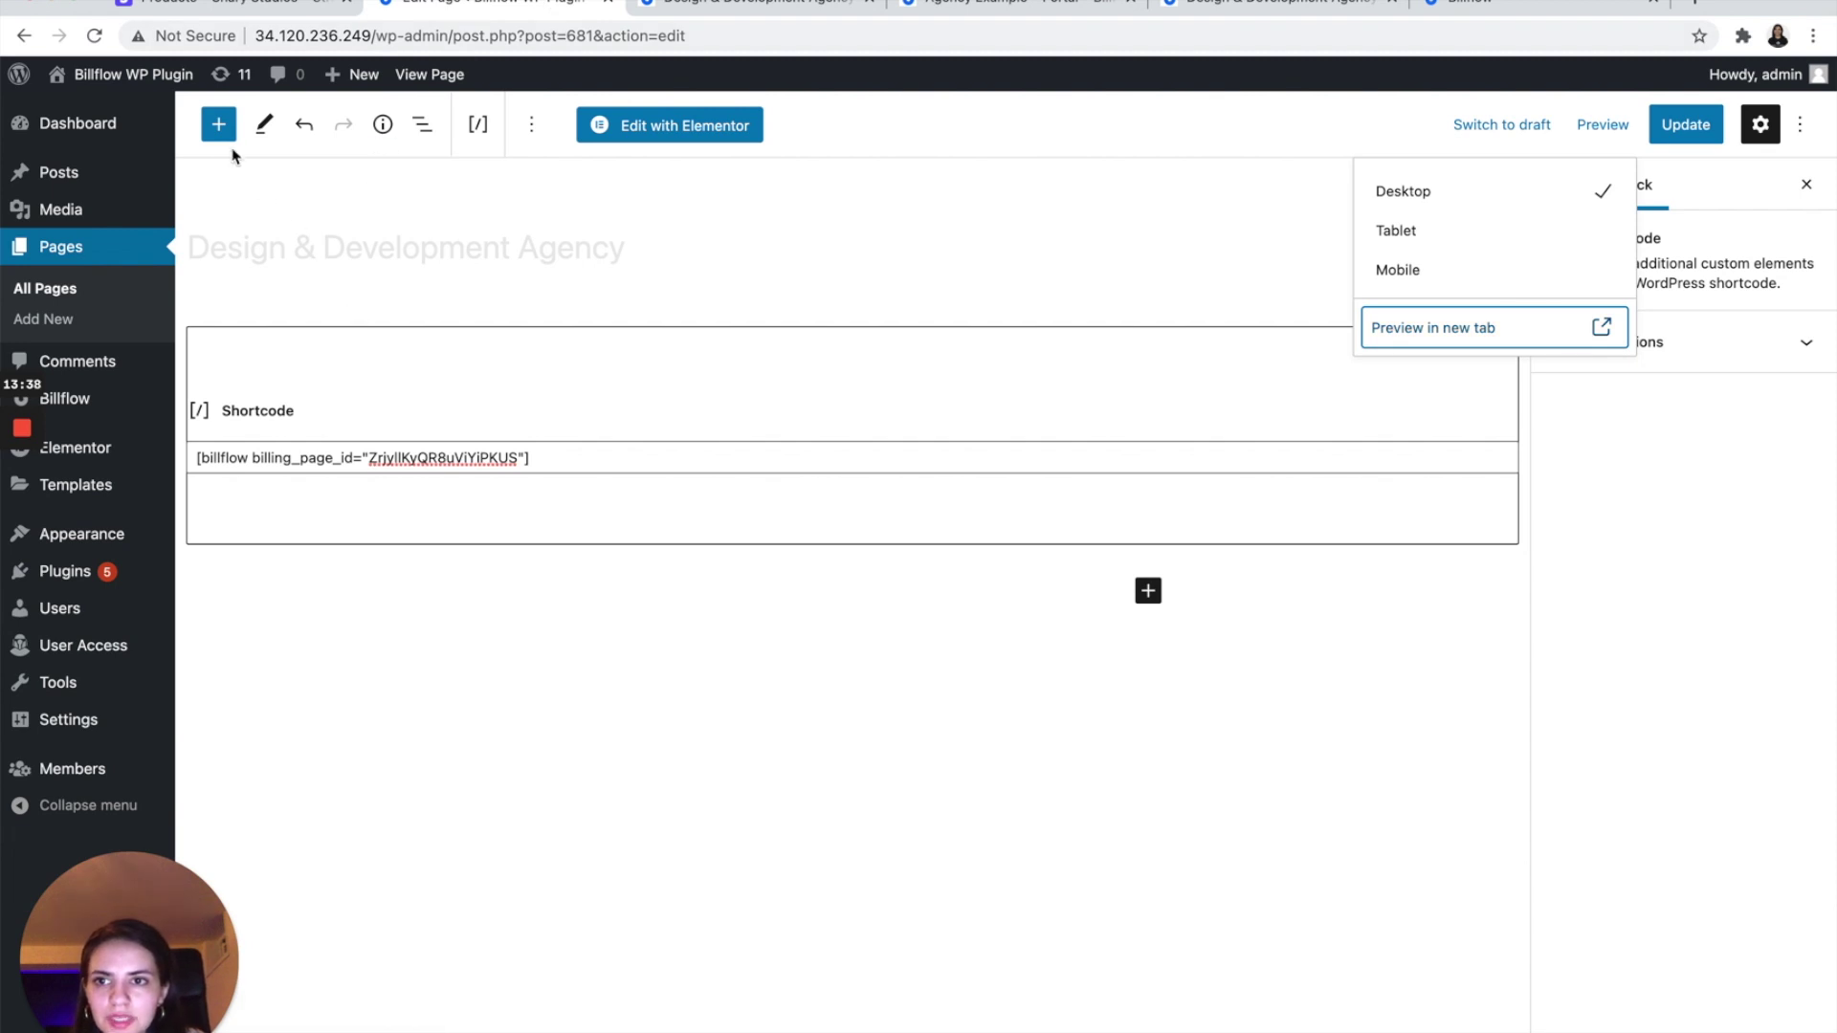
Step: Paste the copied Billflow shortcode into the Agency Example – Portal Shortcode block and update the page
left_click(92, 252)
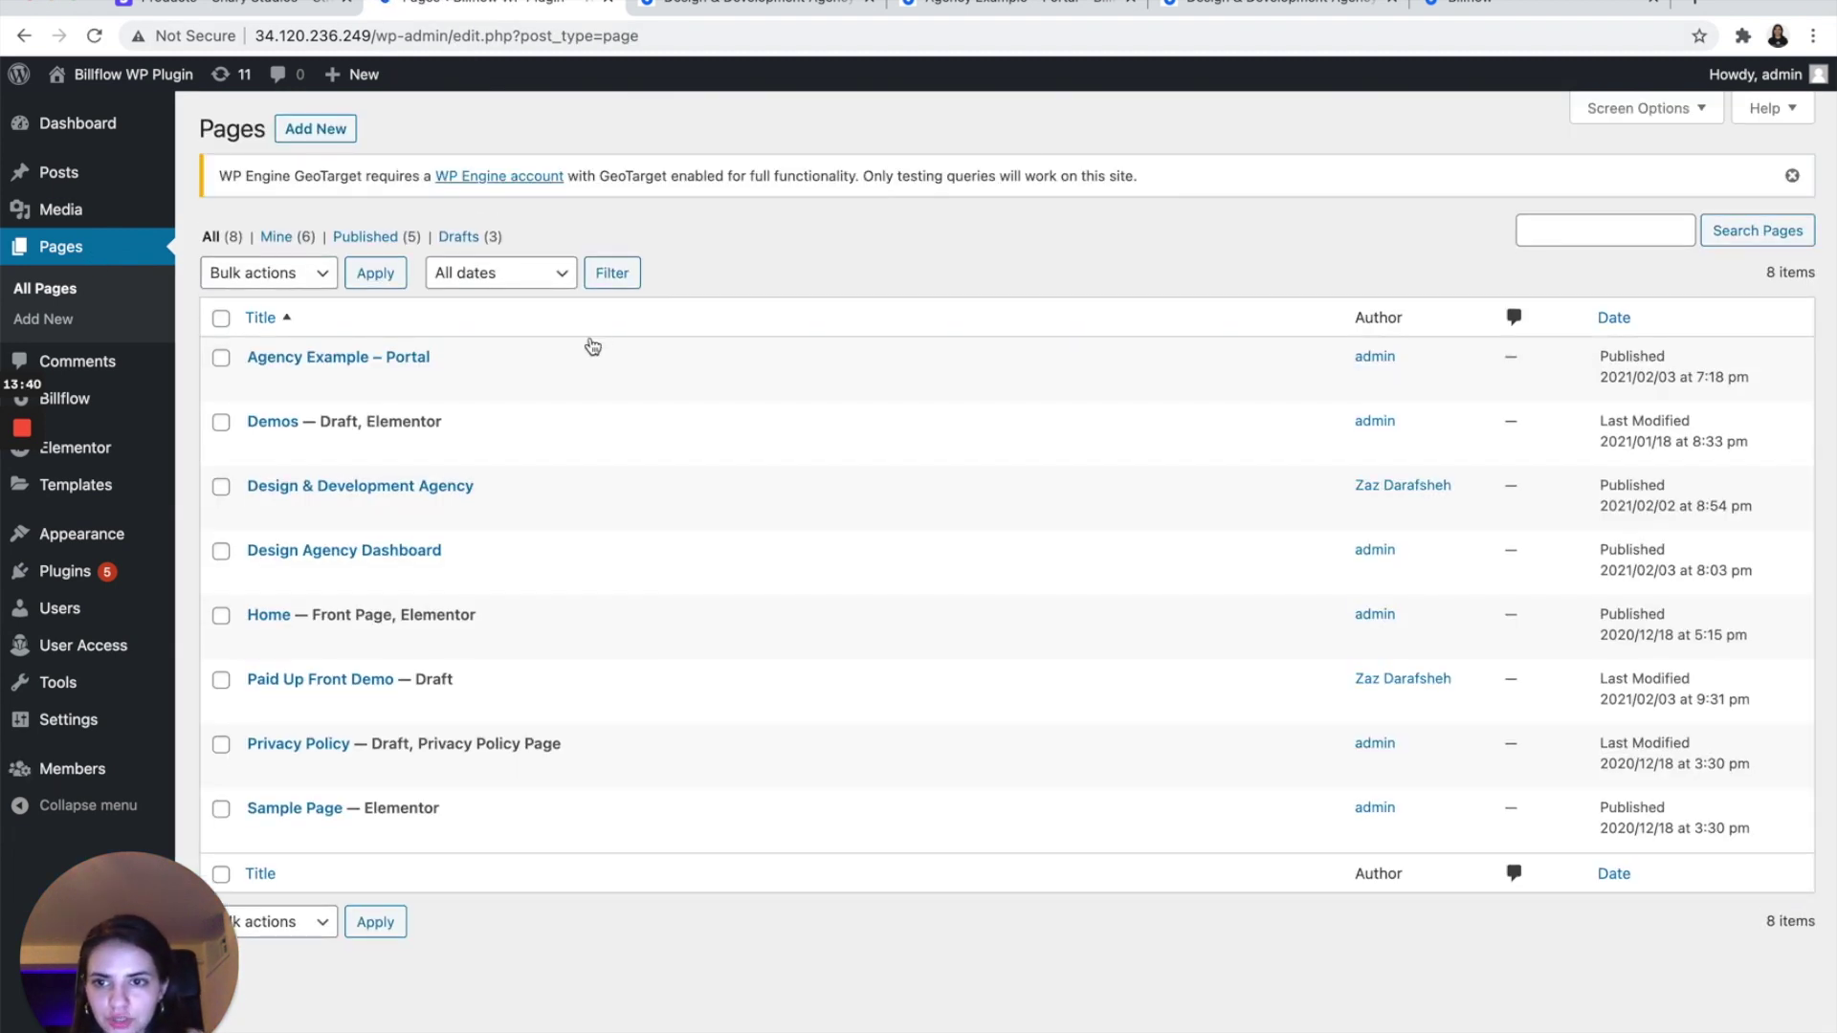
left_click(411, 360)
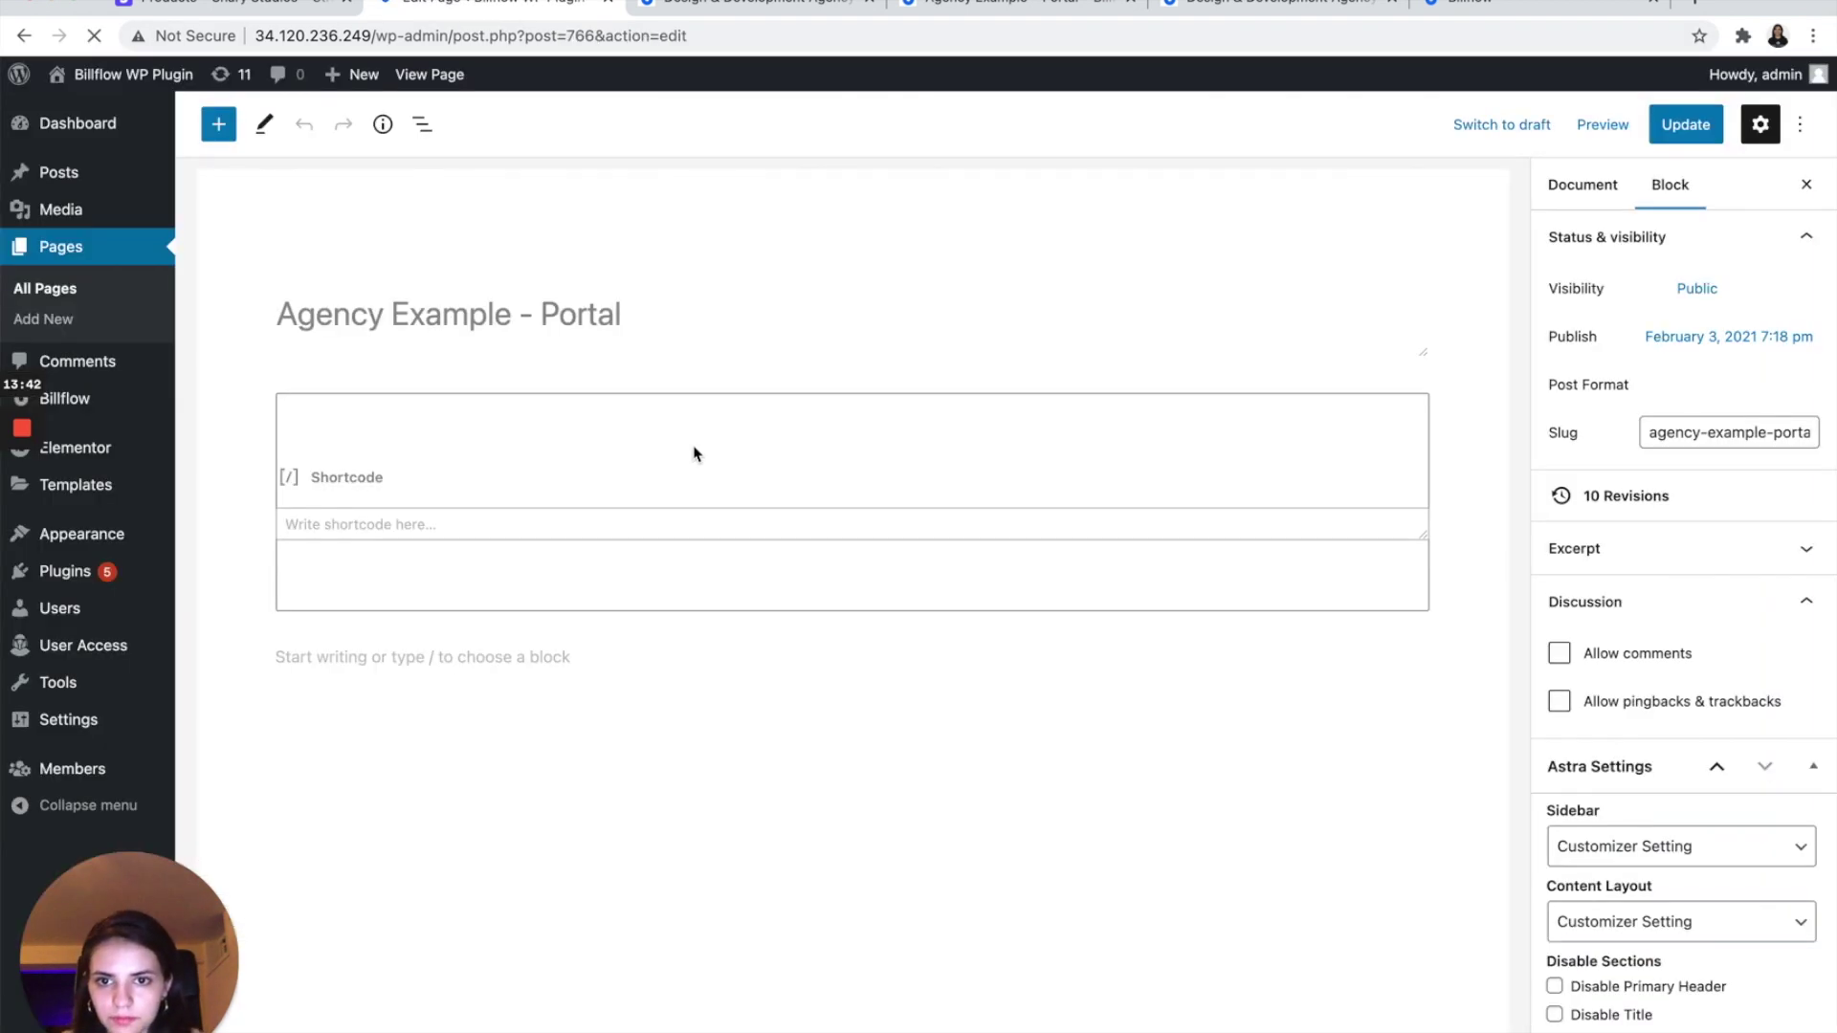
left_click(426, 523)
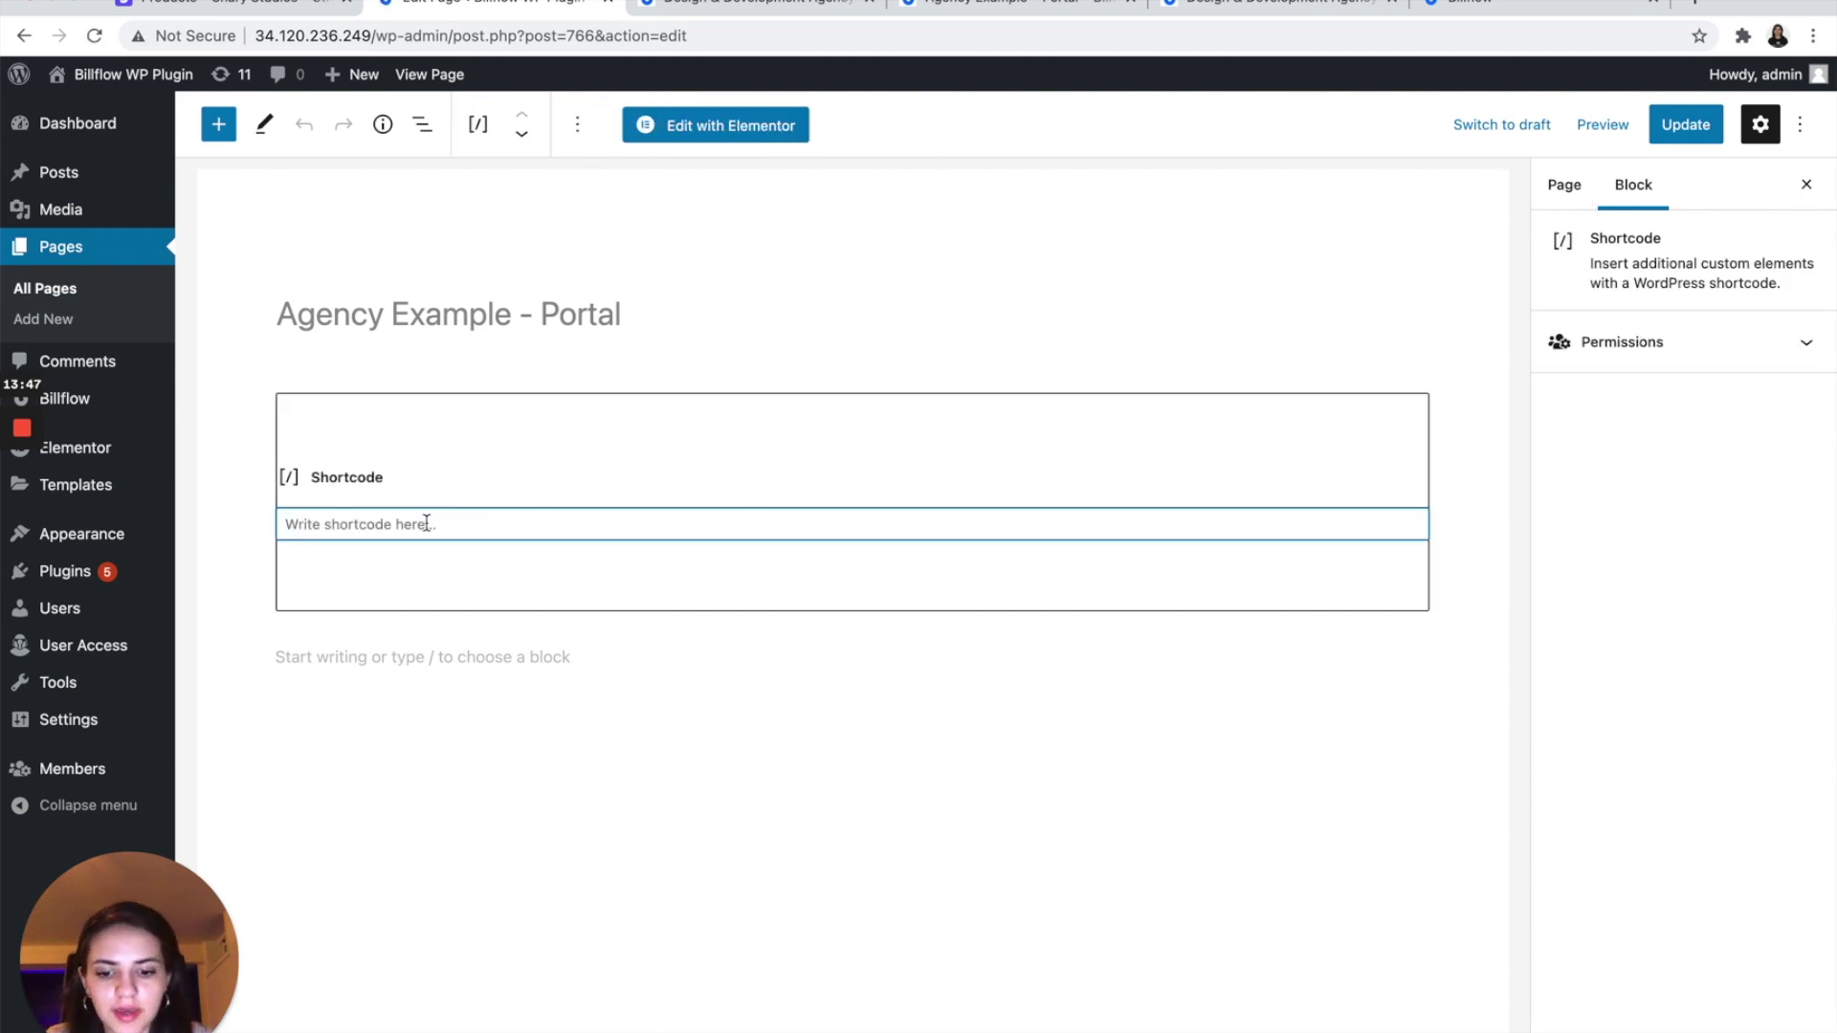
key("ctrl+v")
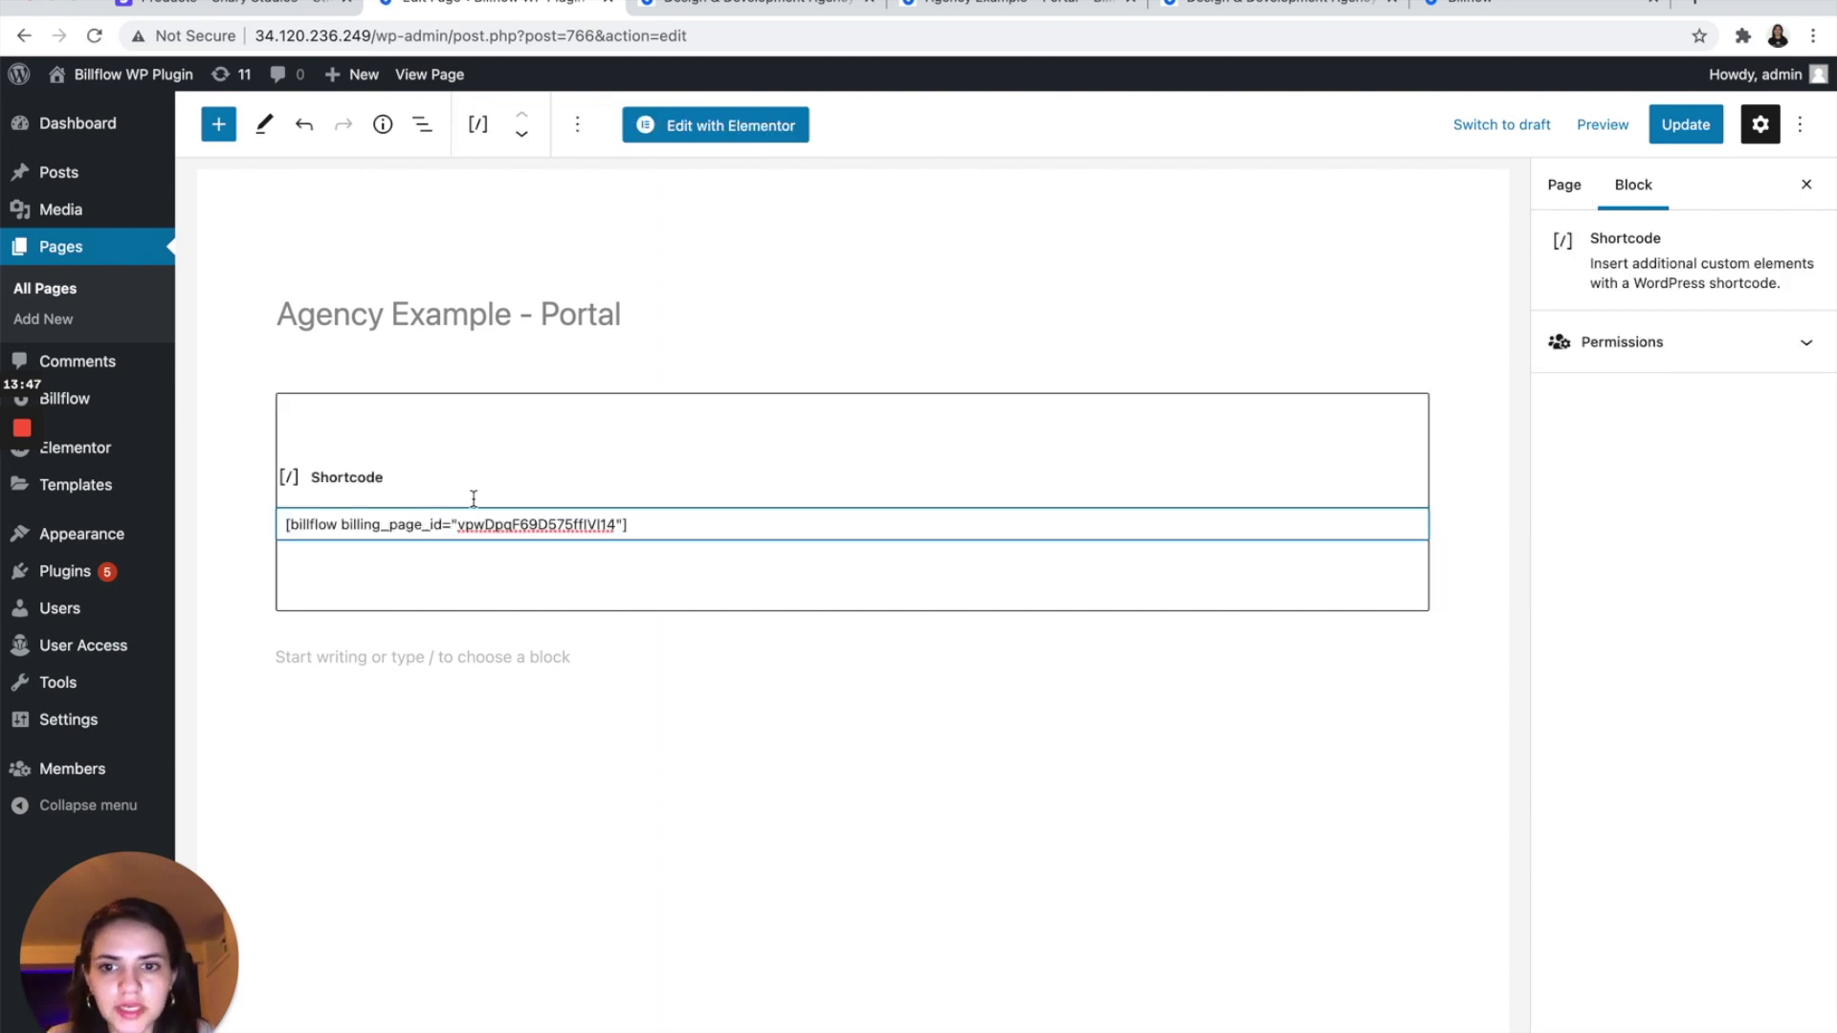
left_click(1667, 121)
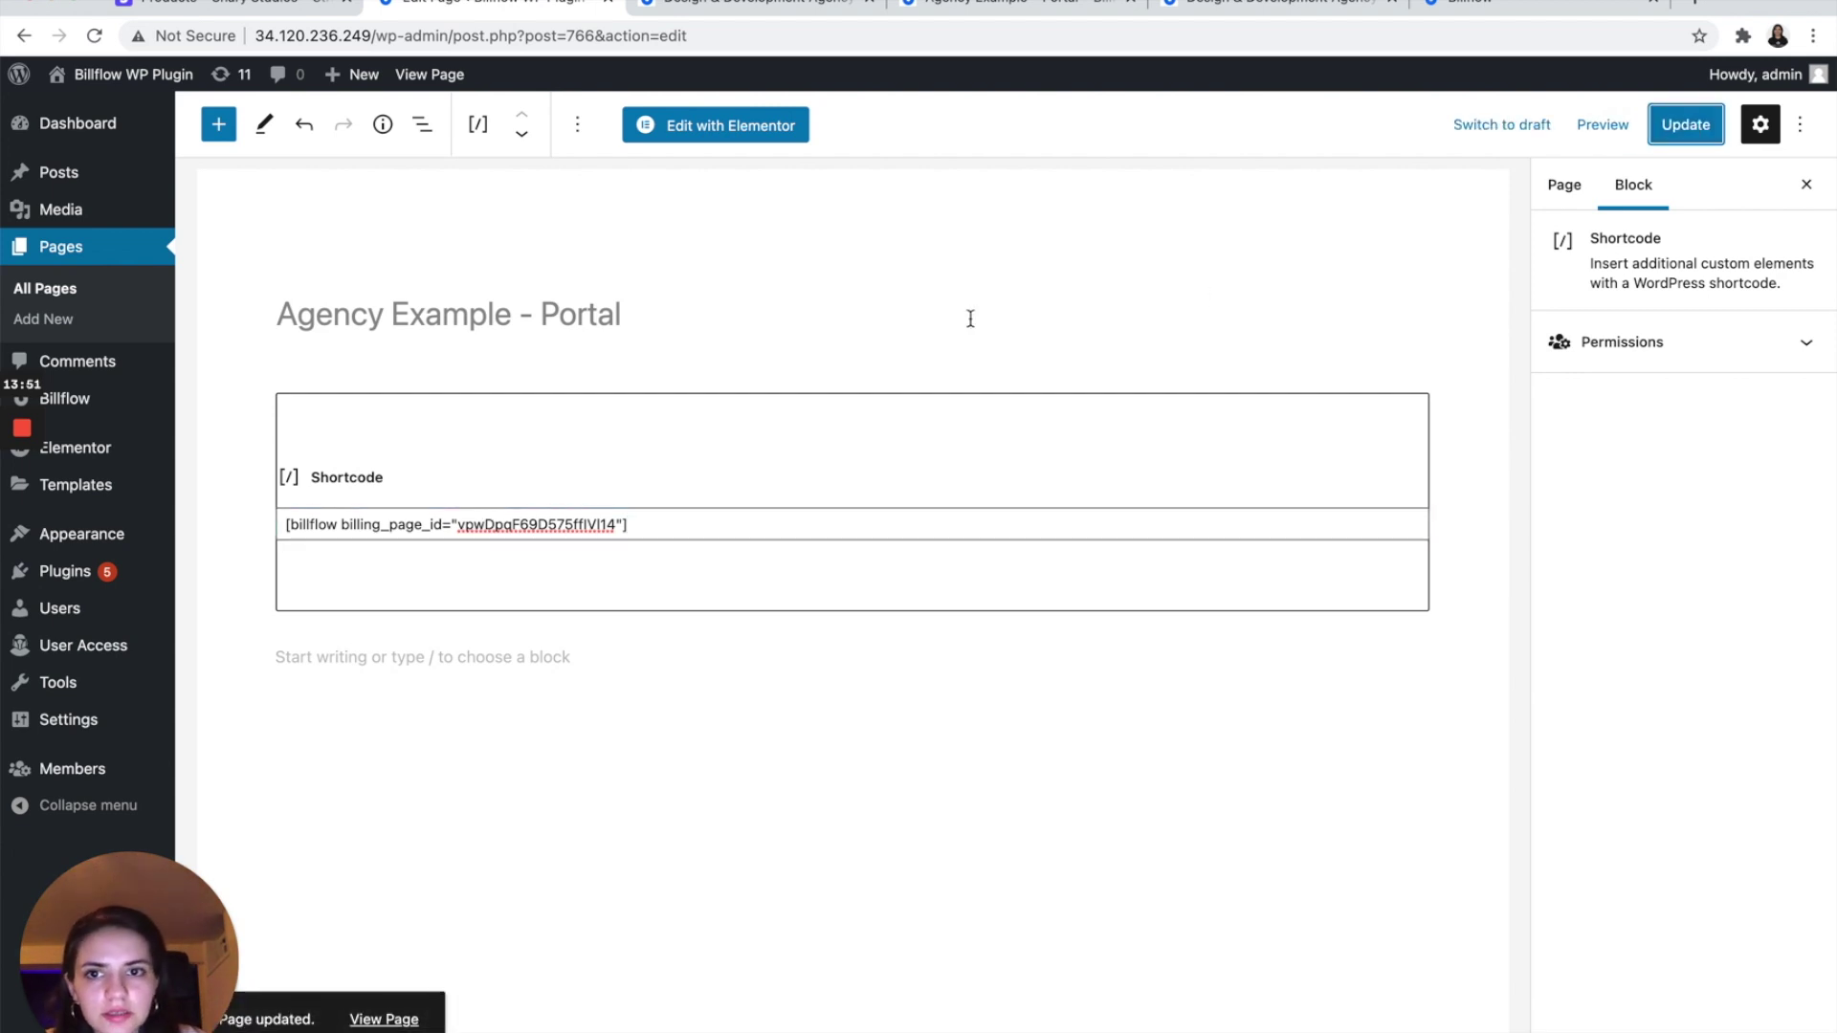
left_click(1583, 134)
Step: Preview the Agency Example – Portal page in a new browser tab
left_click(1435, 330)
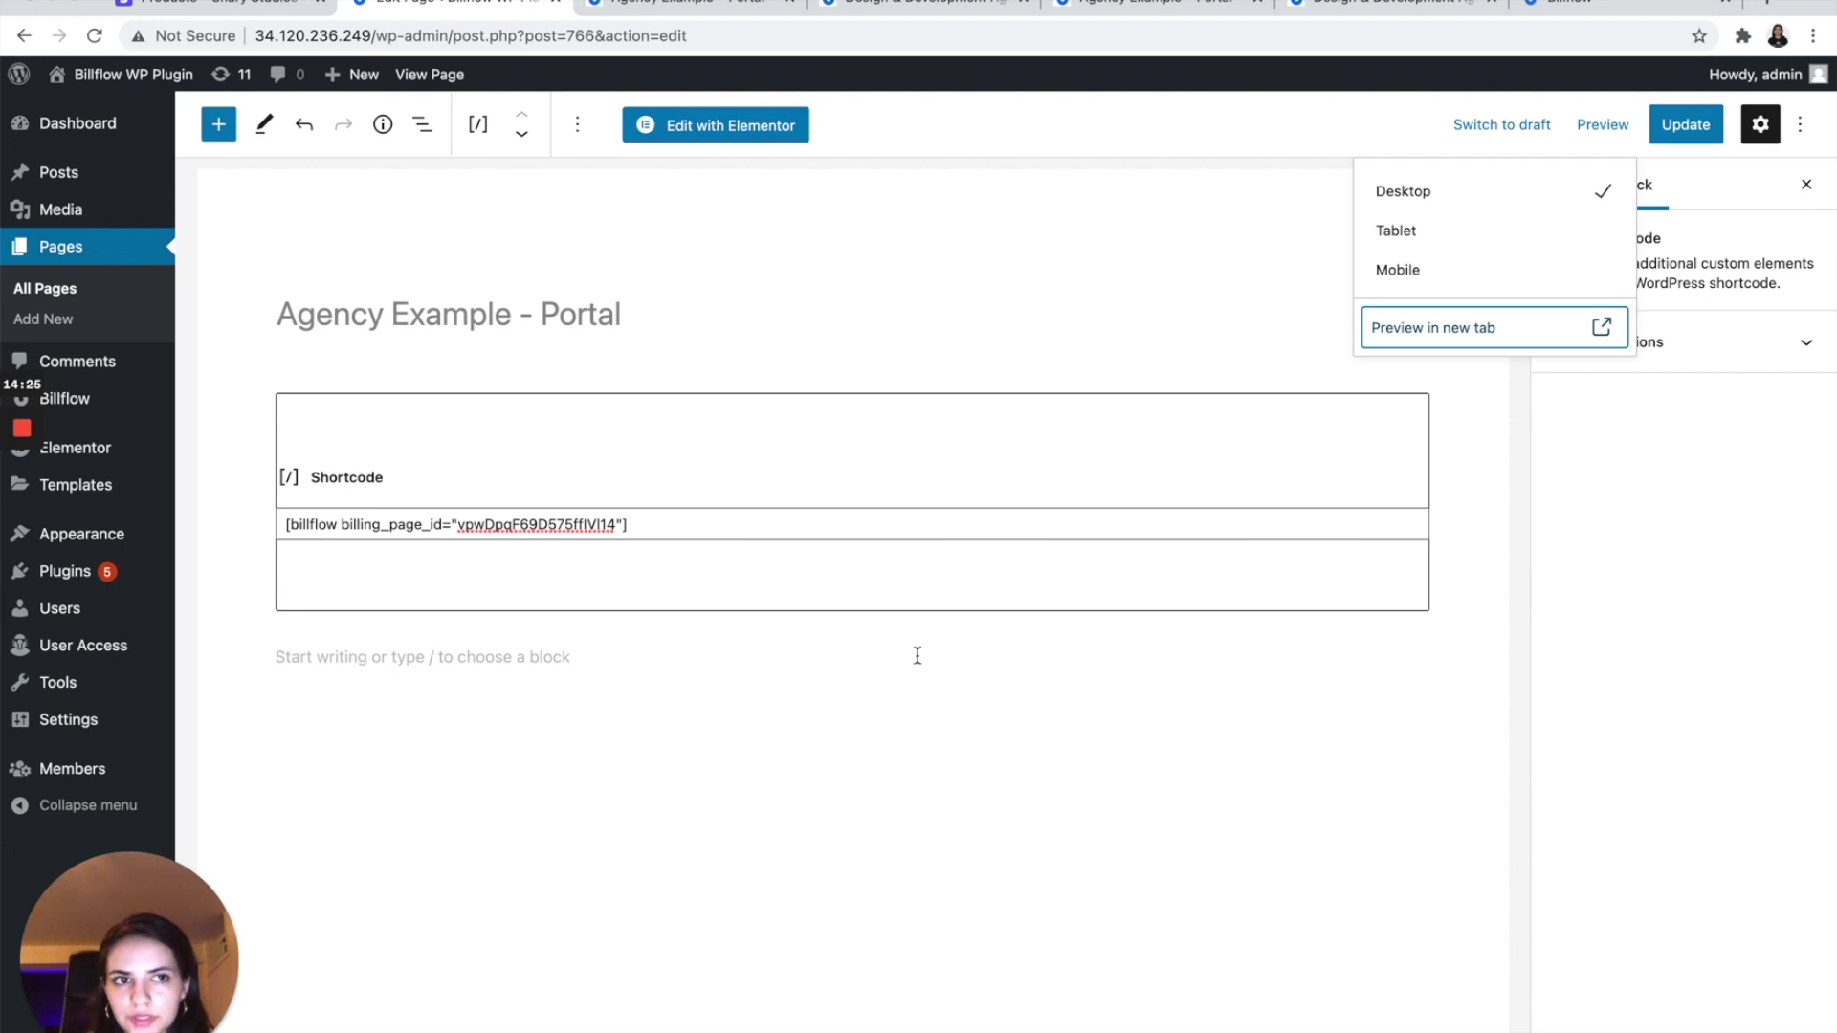
mouse_move(852, 629)
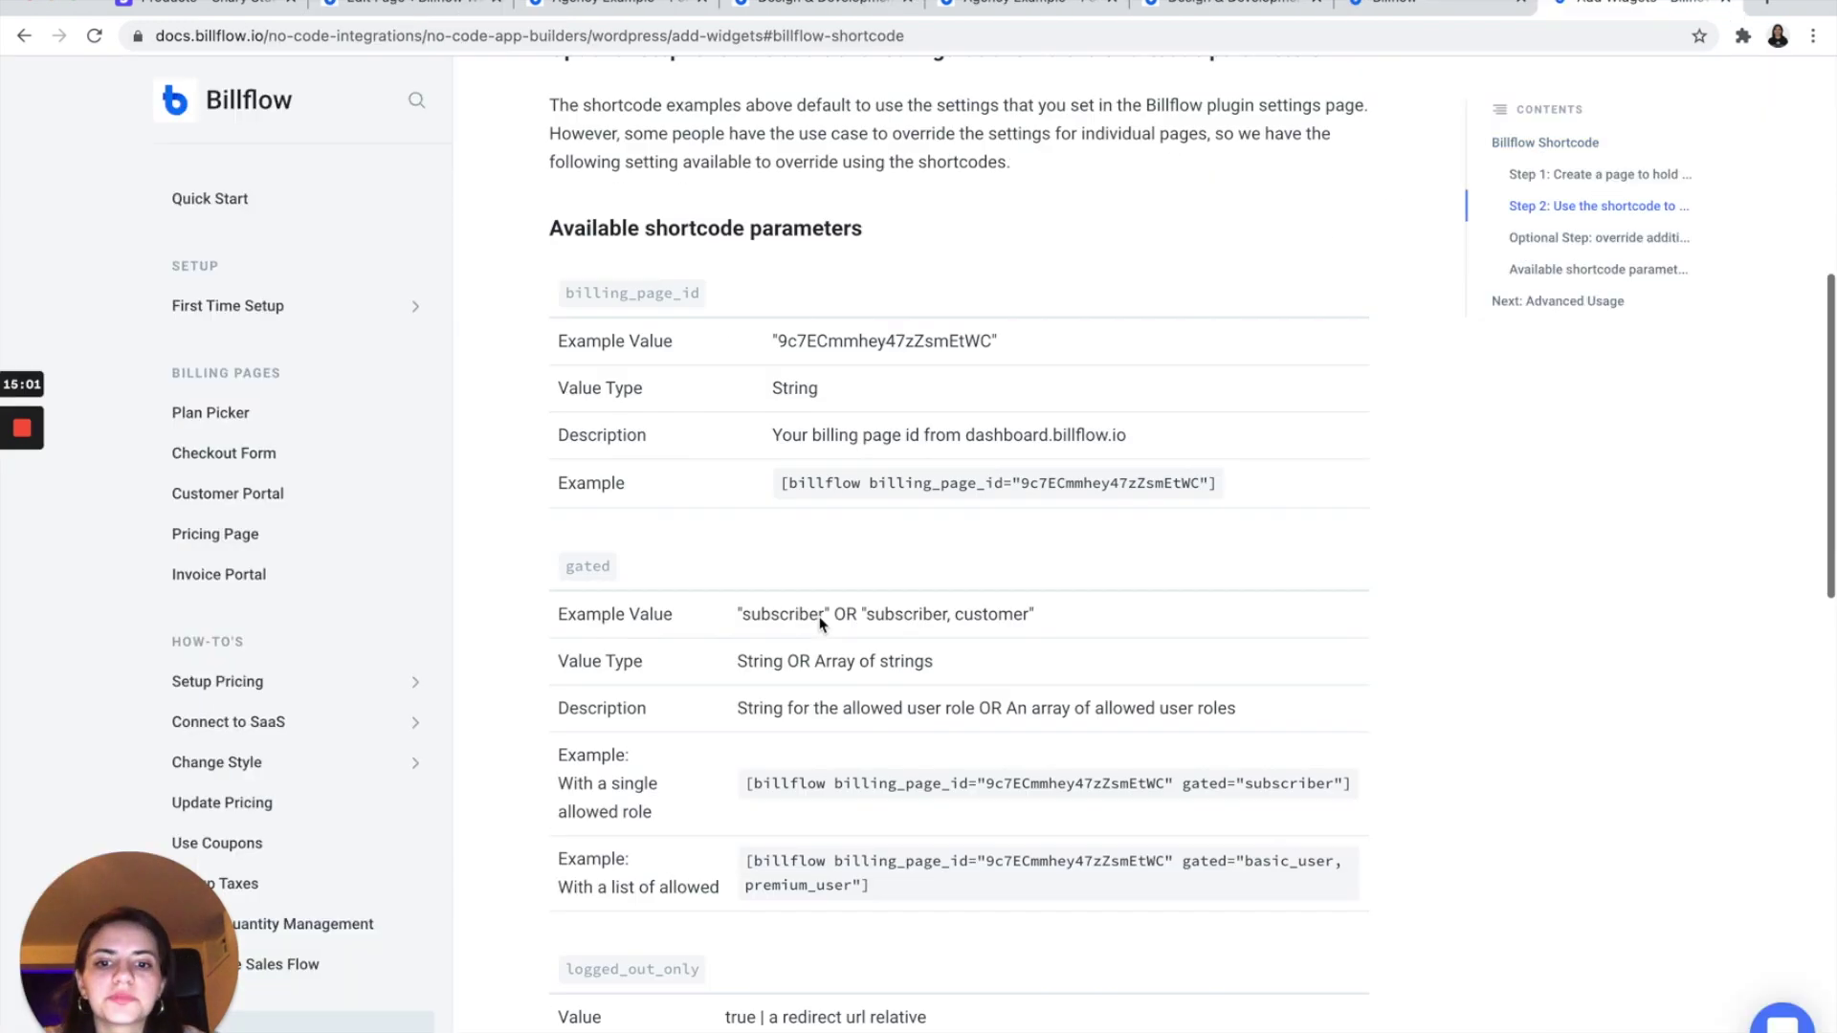
Step: Copy the loggin_in_only="true" example from the Billflow docs and return to the shortcode in the editor
scroll(819, 617, "down", 5)
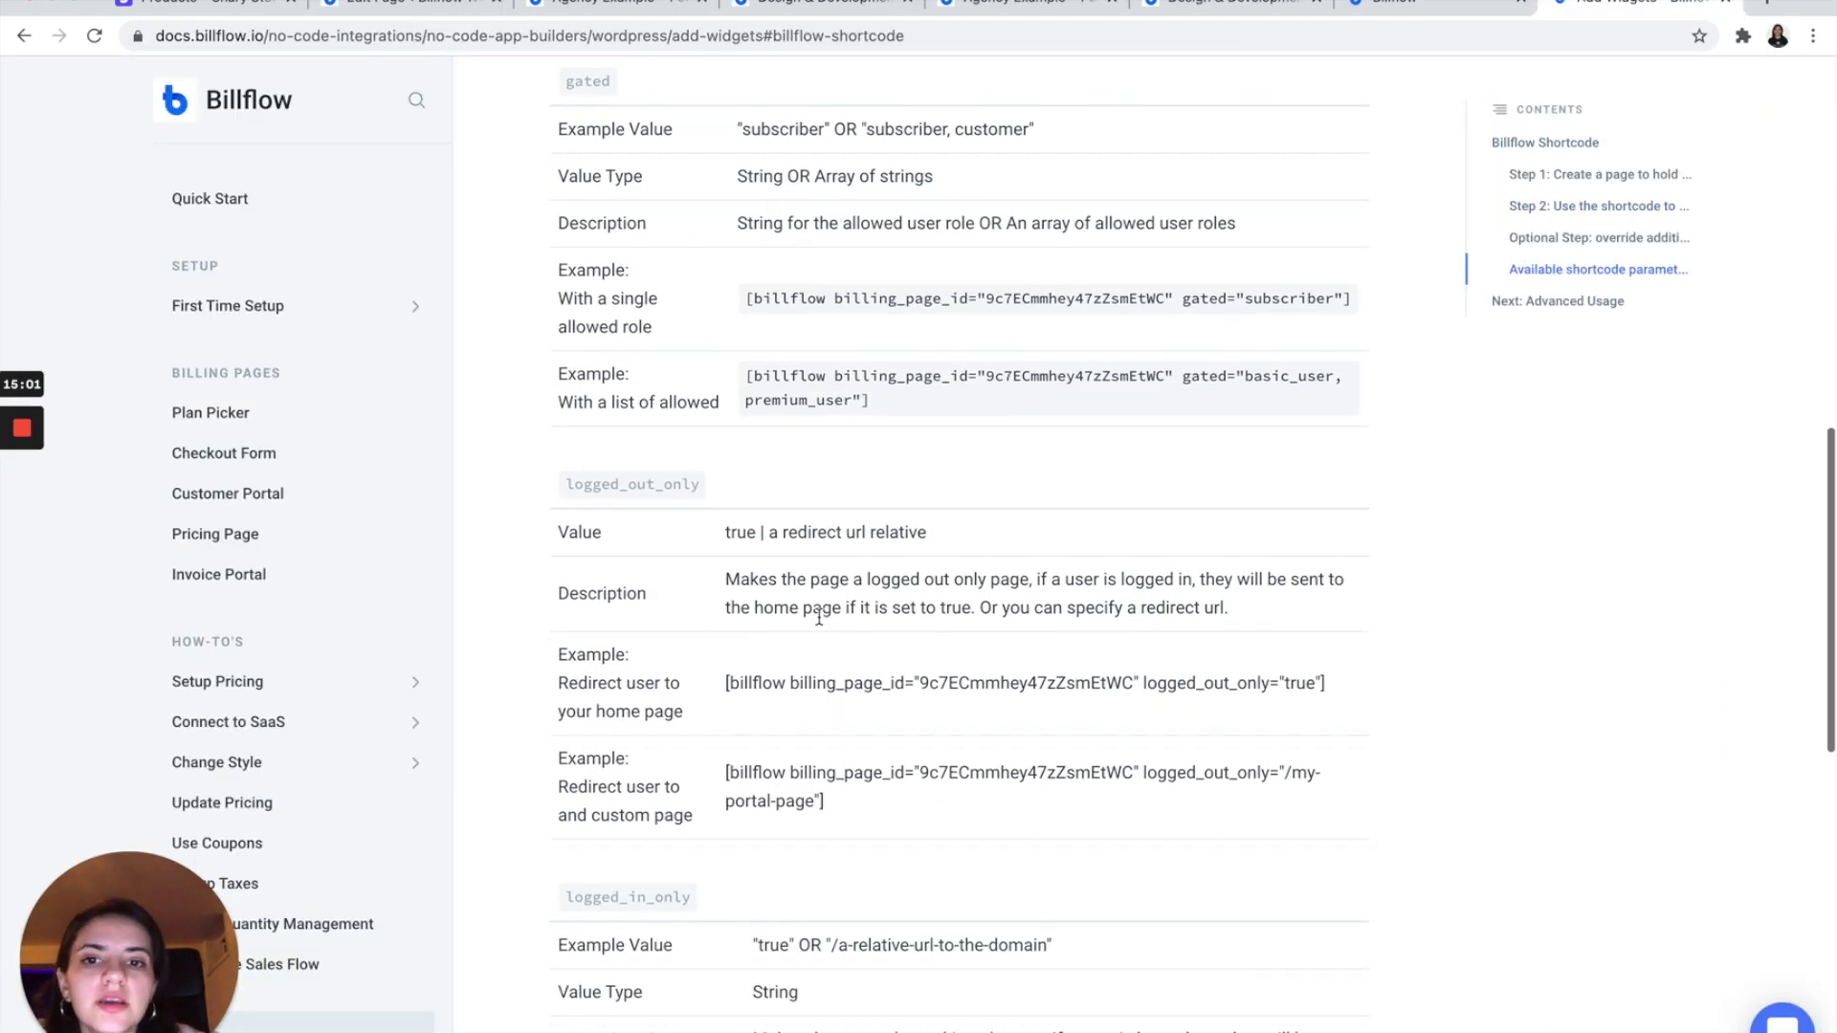
scroll(819, 617, "up", 4)
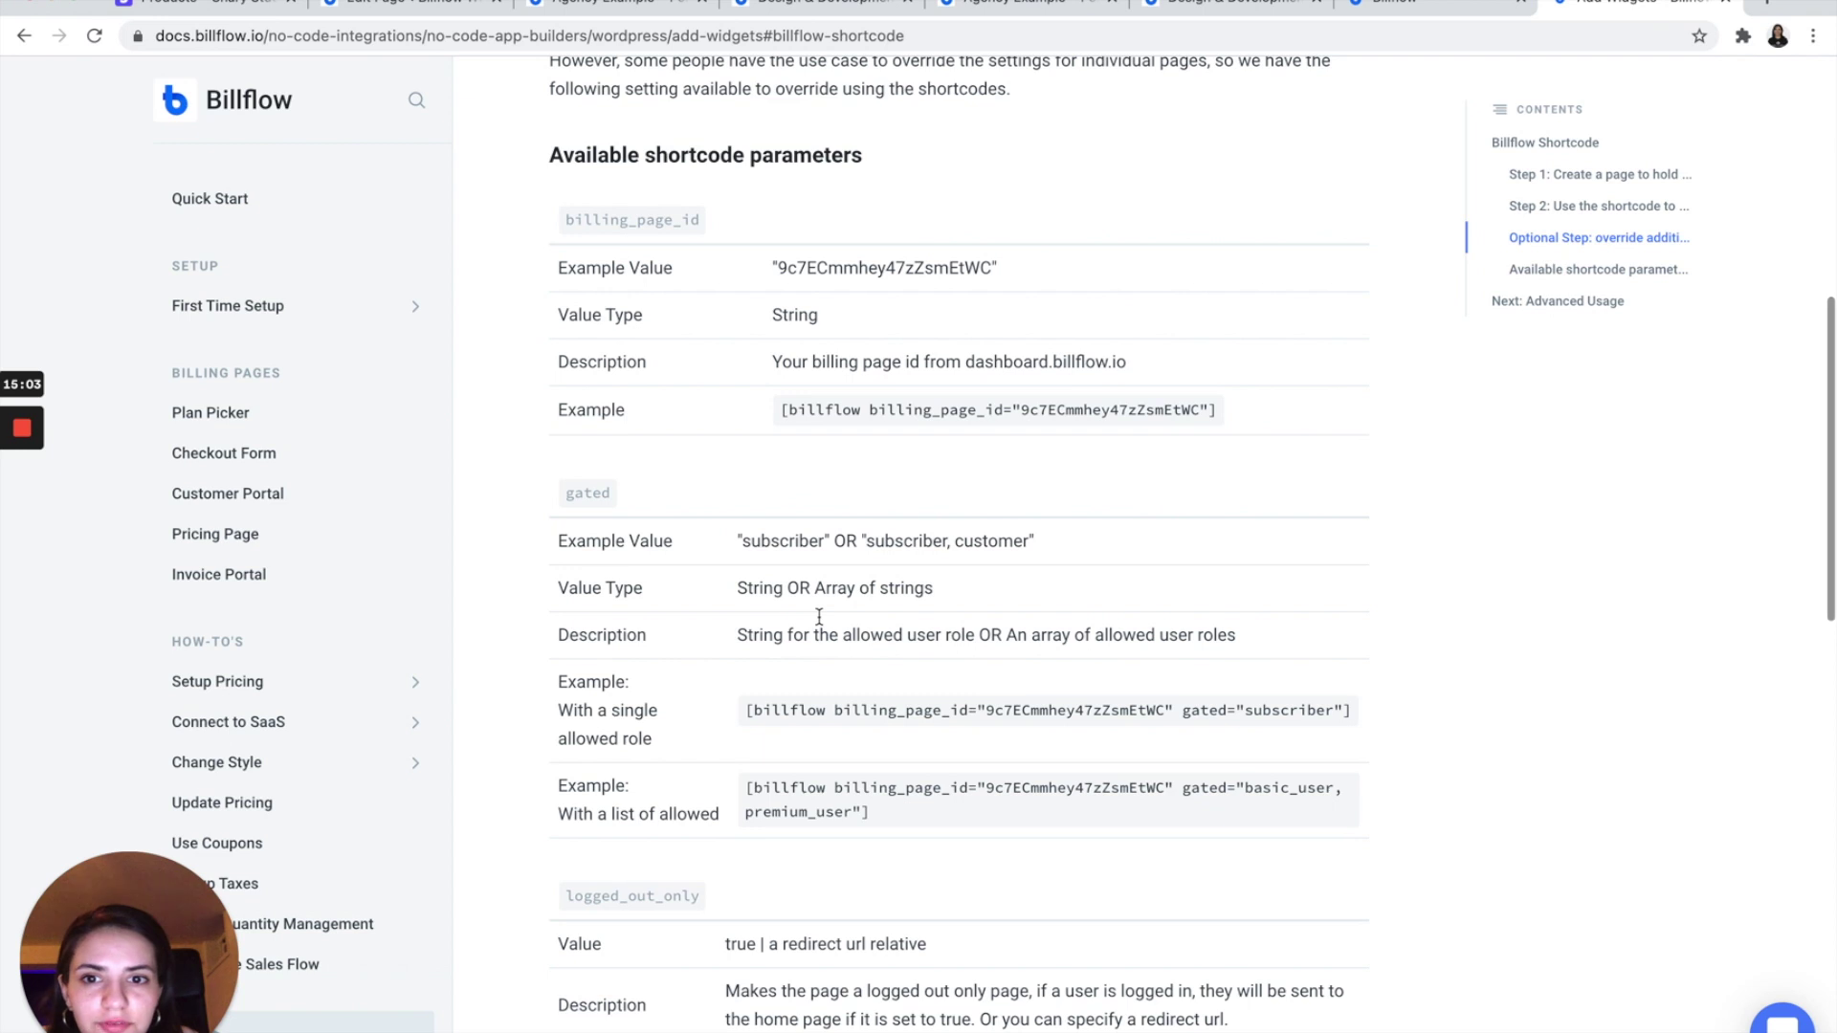
scroll(819, 617, "down", 2)
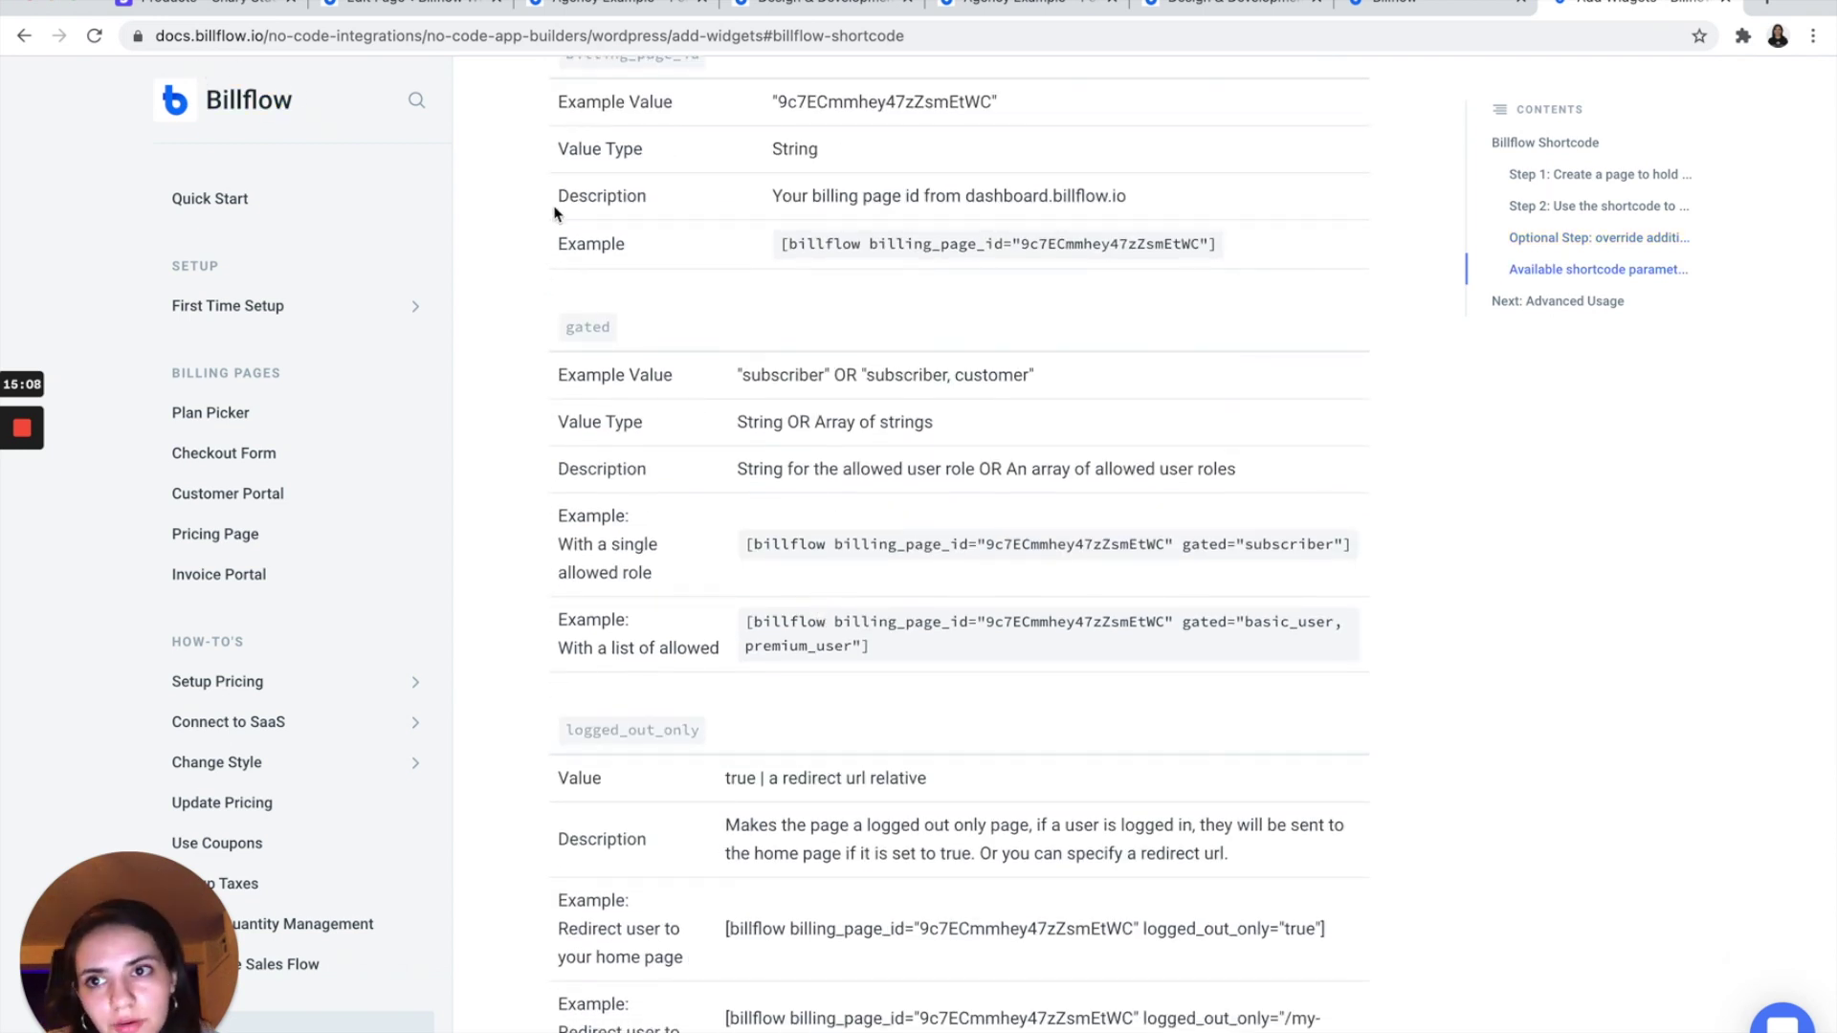
scroll(328, 562, "down", 8)
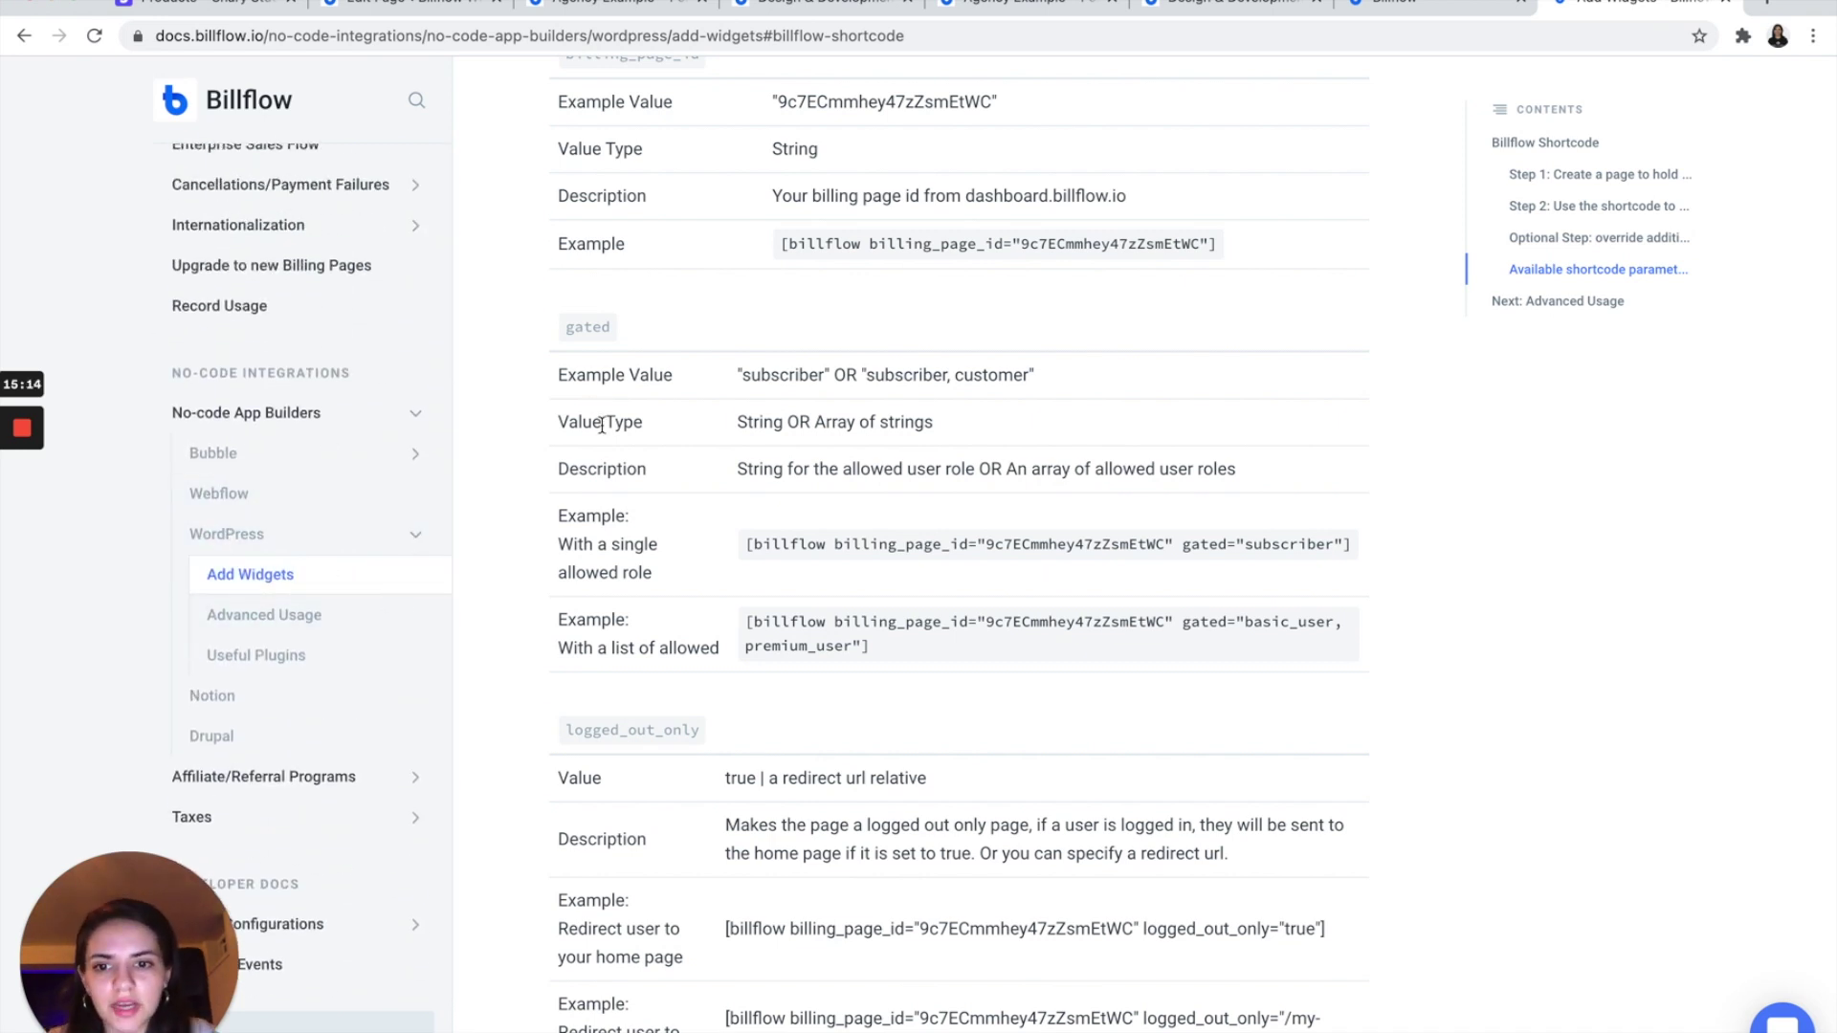
scroll(899, 258, "up", 1)
scroll(894, 254, "down", 7)
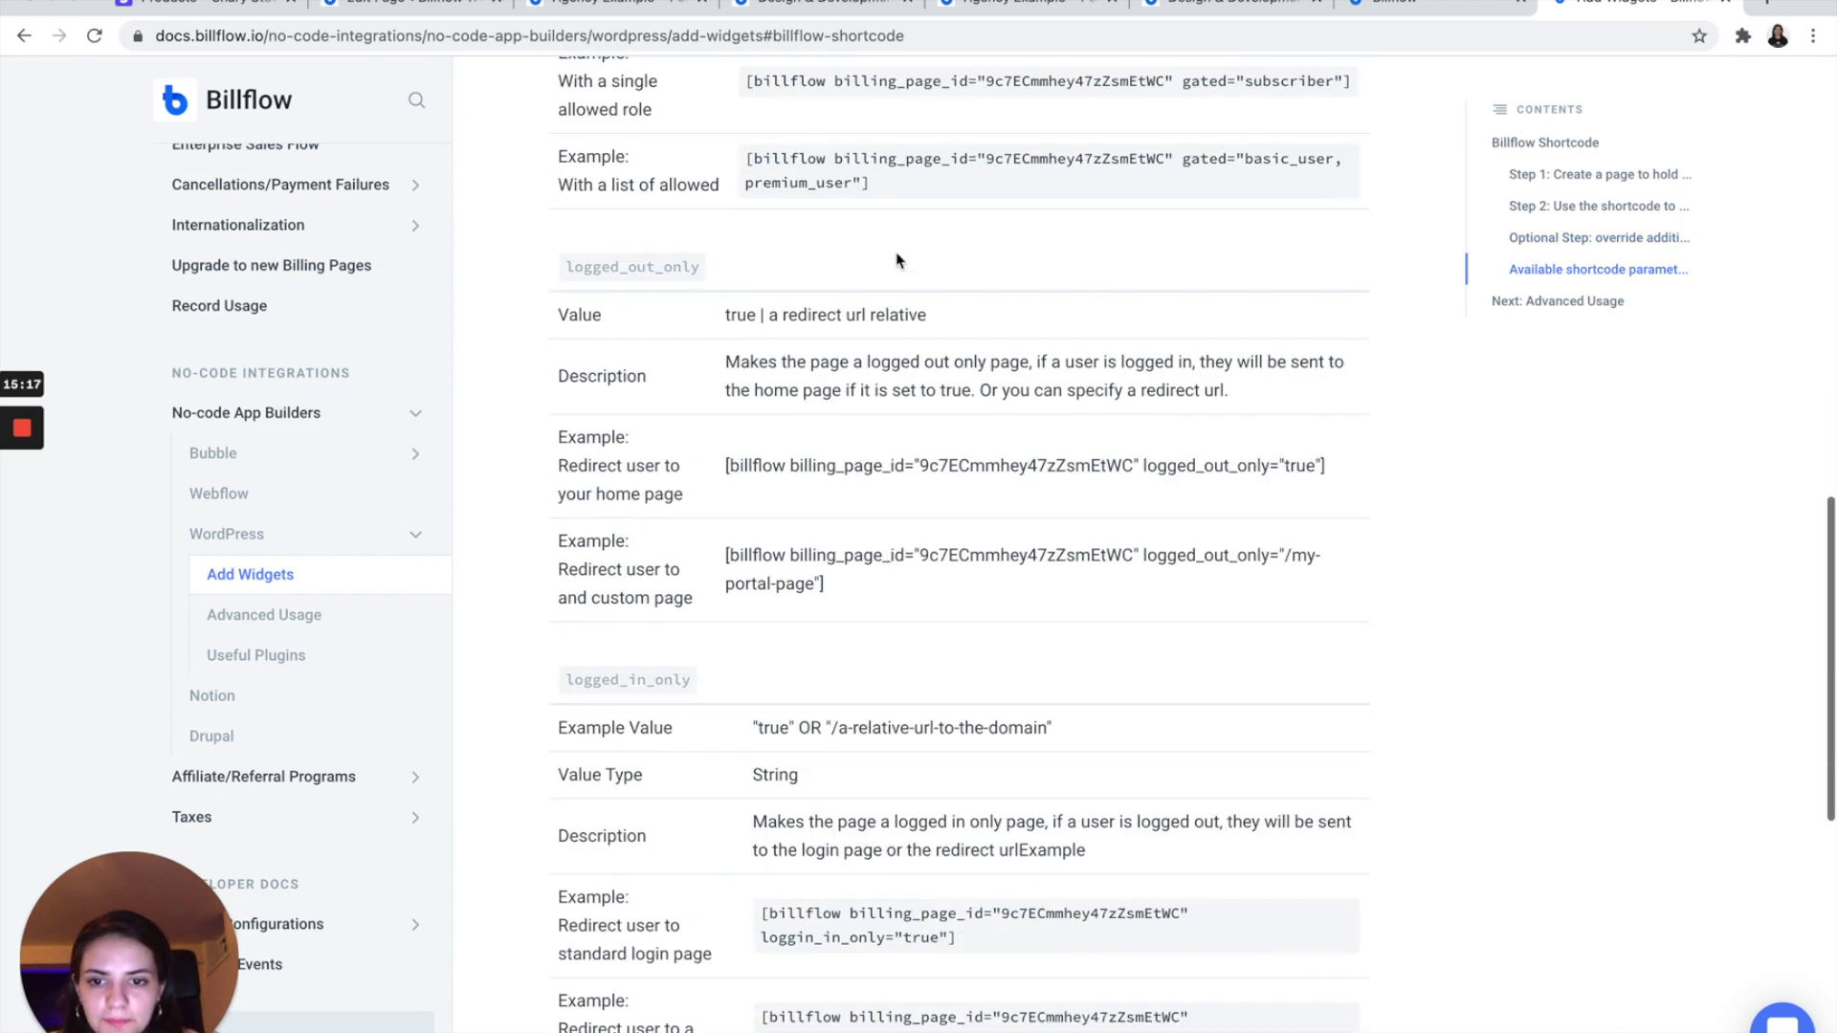
scroll(896, 254, "down", 2)
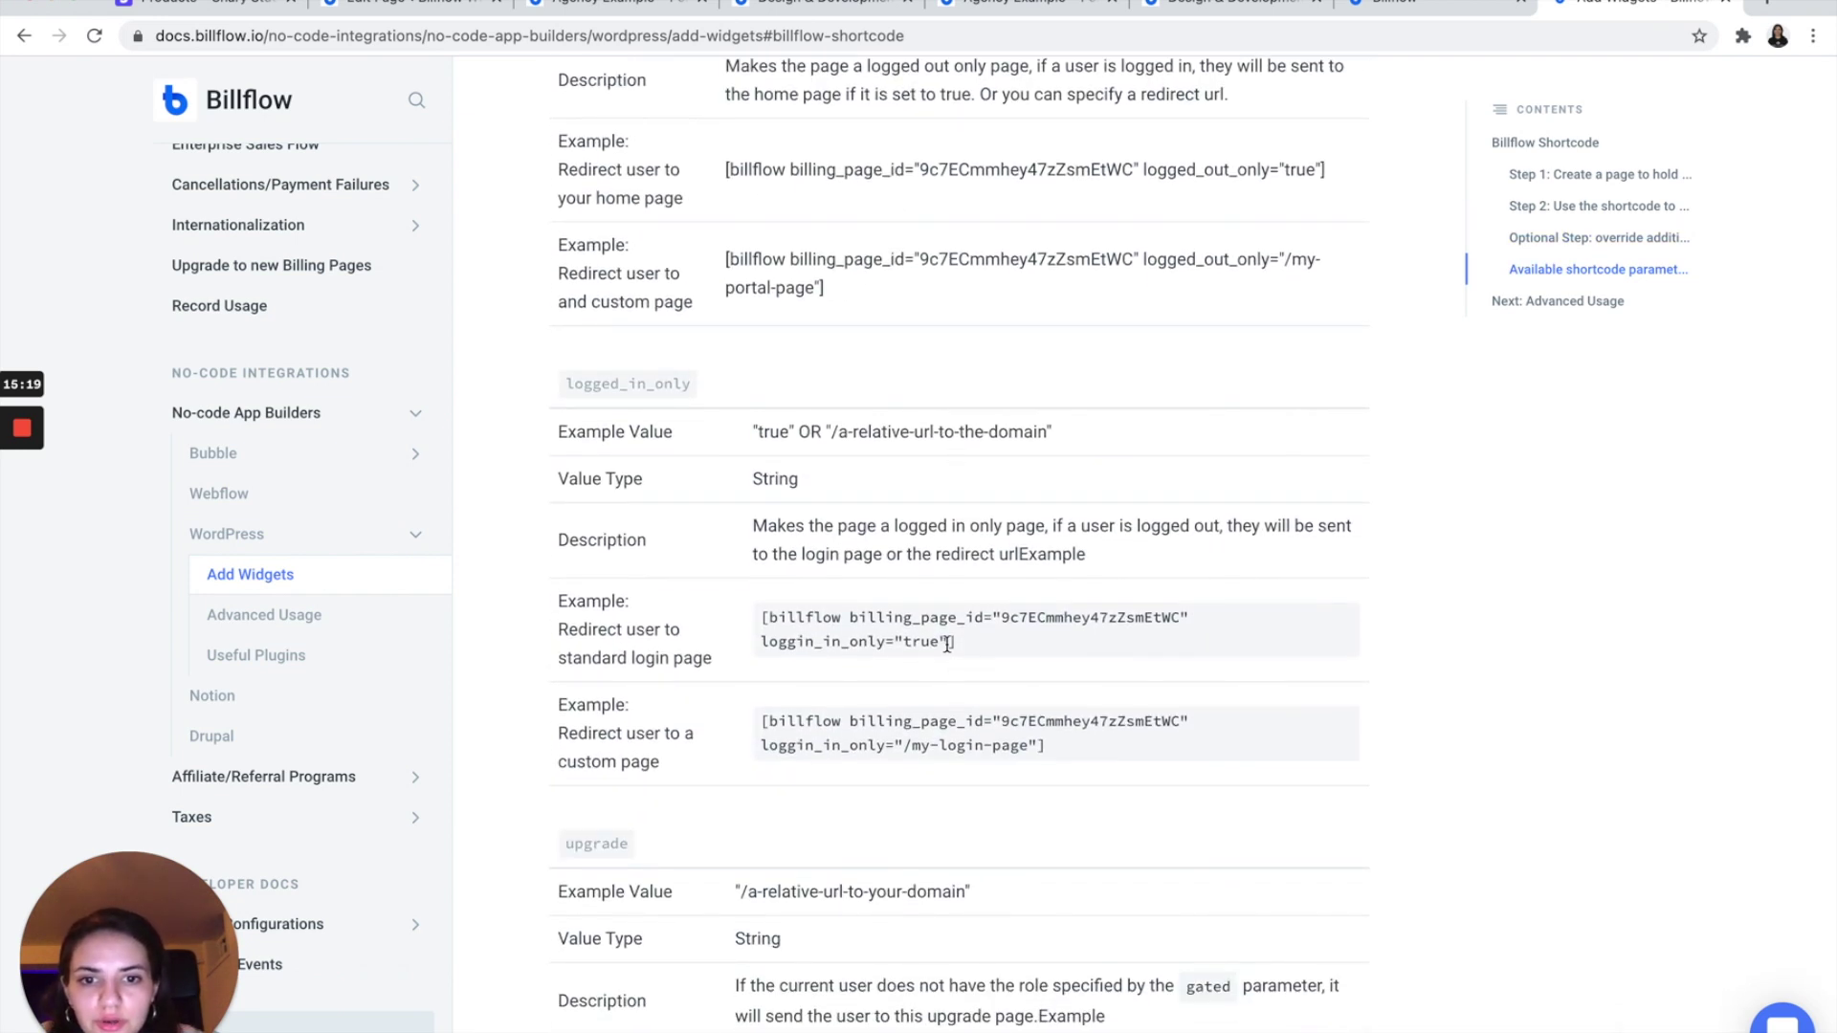
left_click_drag(950, 642, 763, 641)
key("ctrl+c")
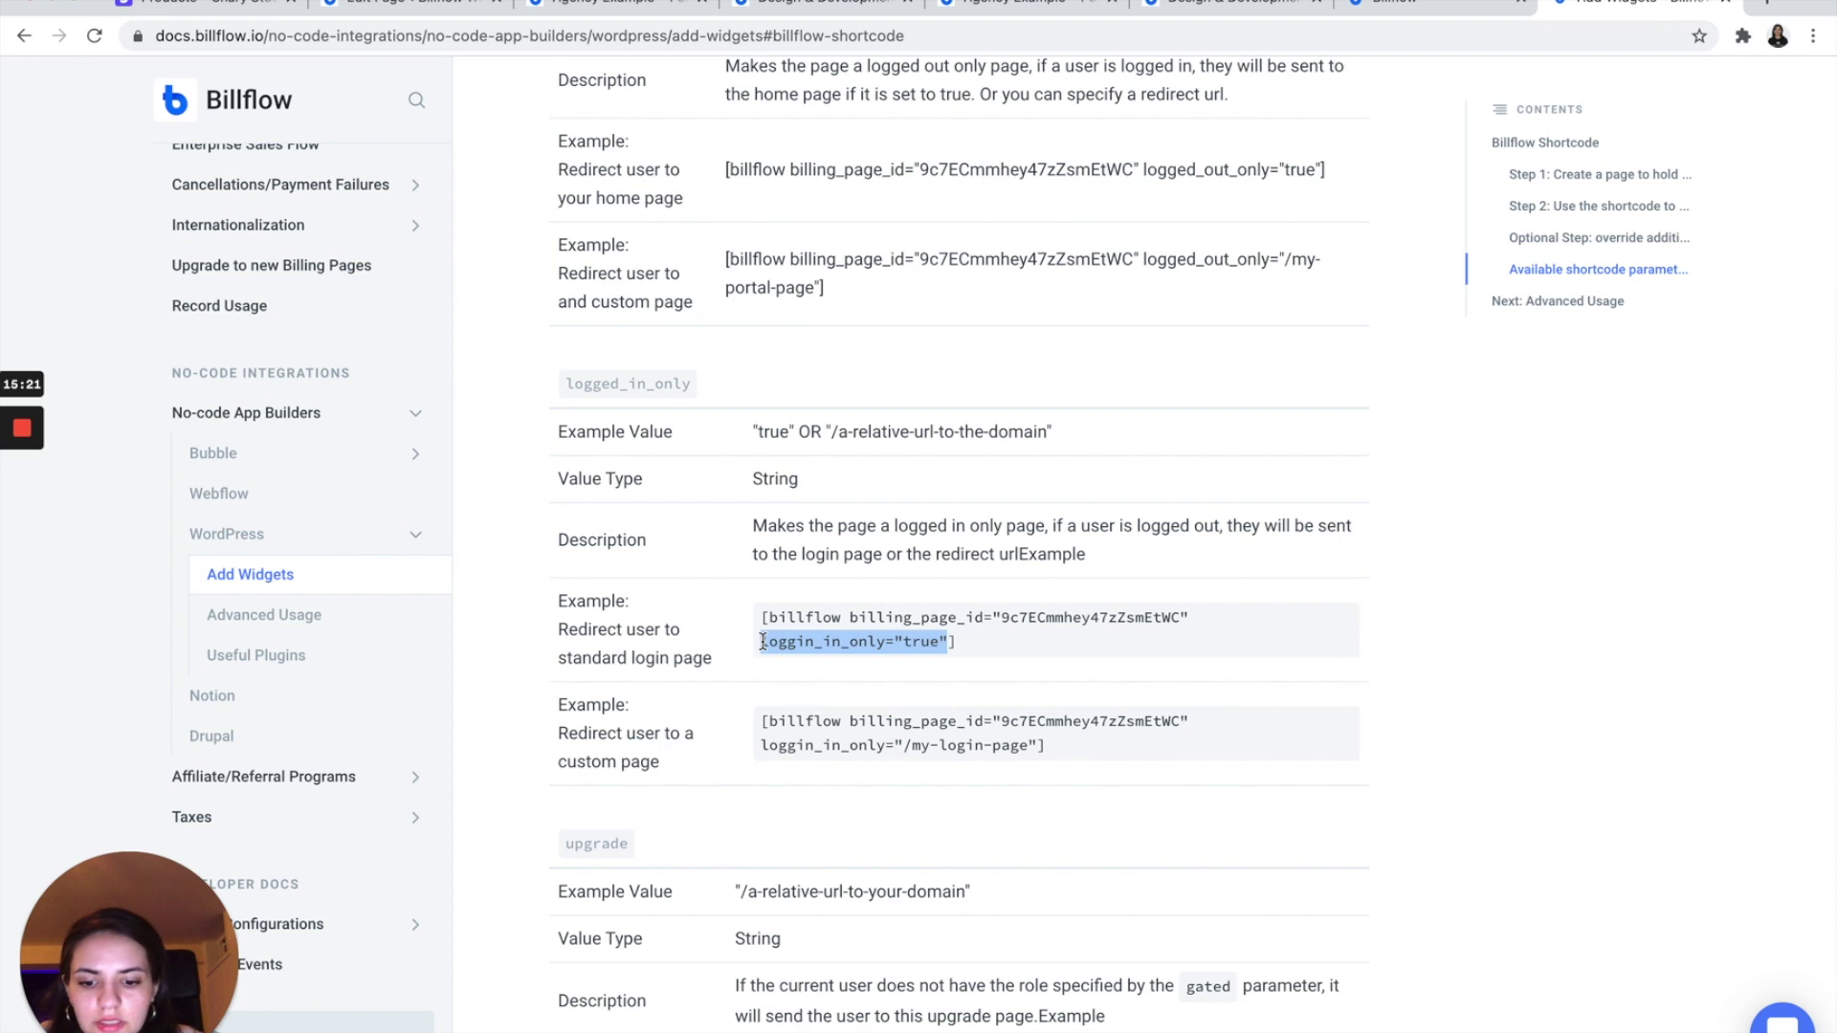
left_click(356, 6)
left_click(617, 521)
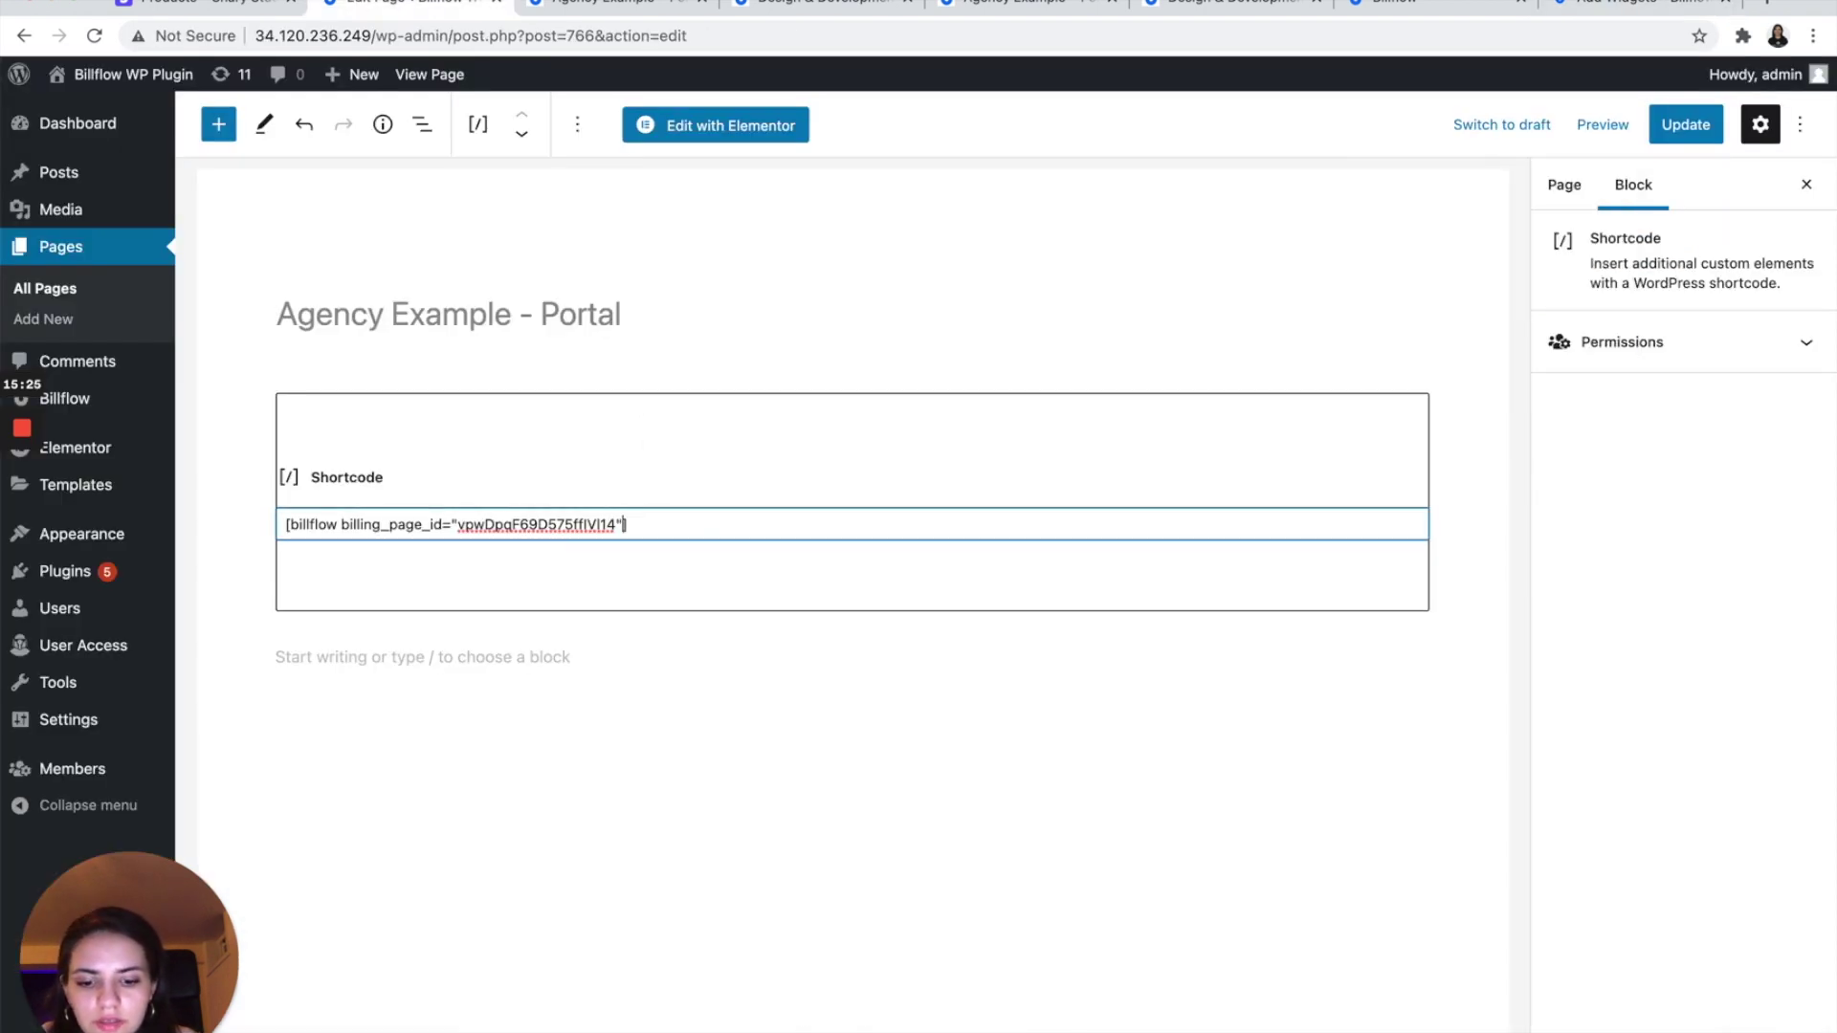
Step: Add loggin_in_only="true" to the portal shortcode, update the page, and go to the demo site
key("ctrl+v")
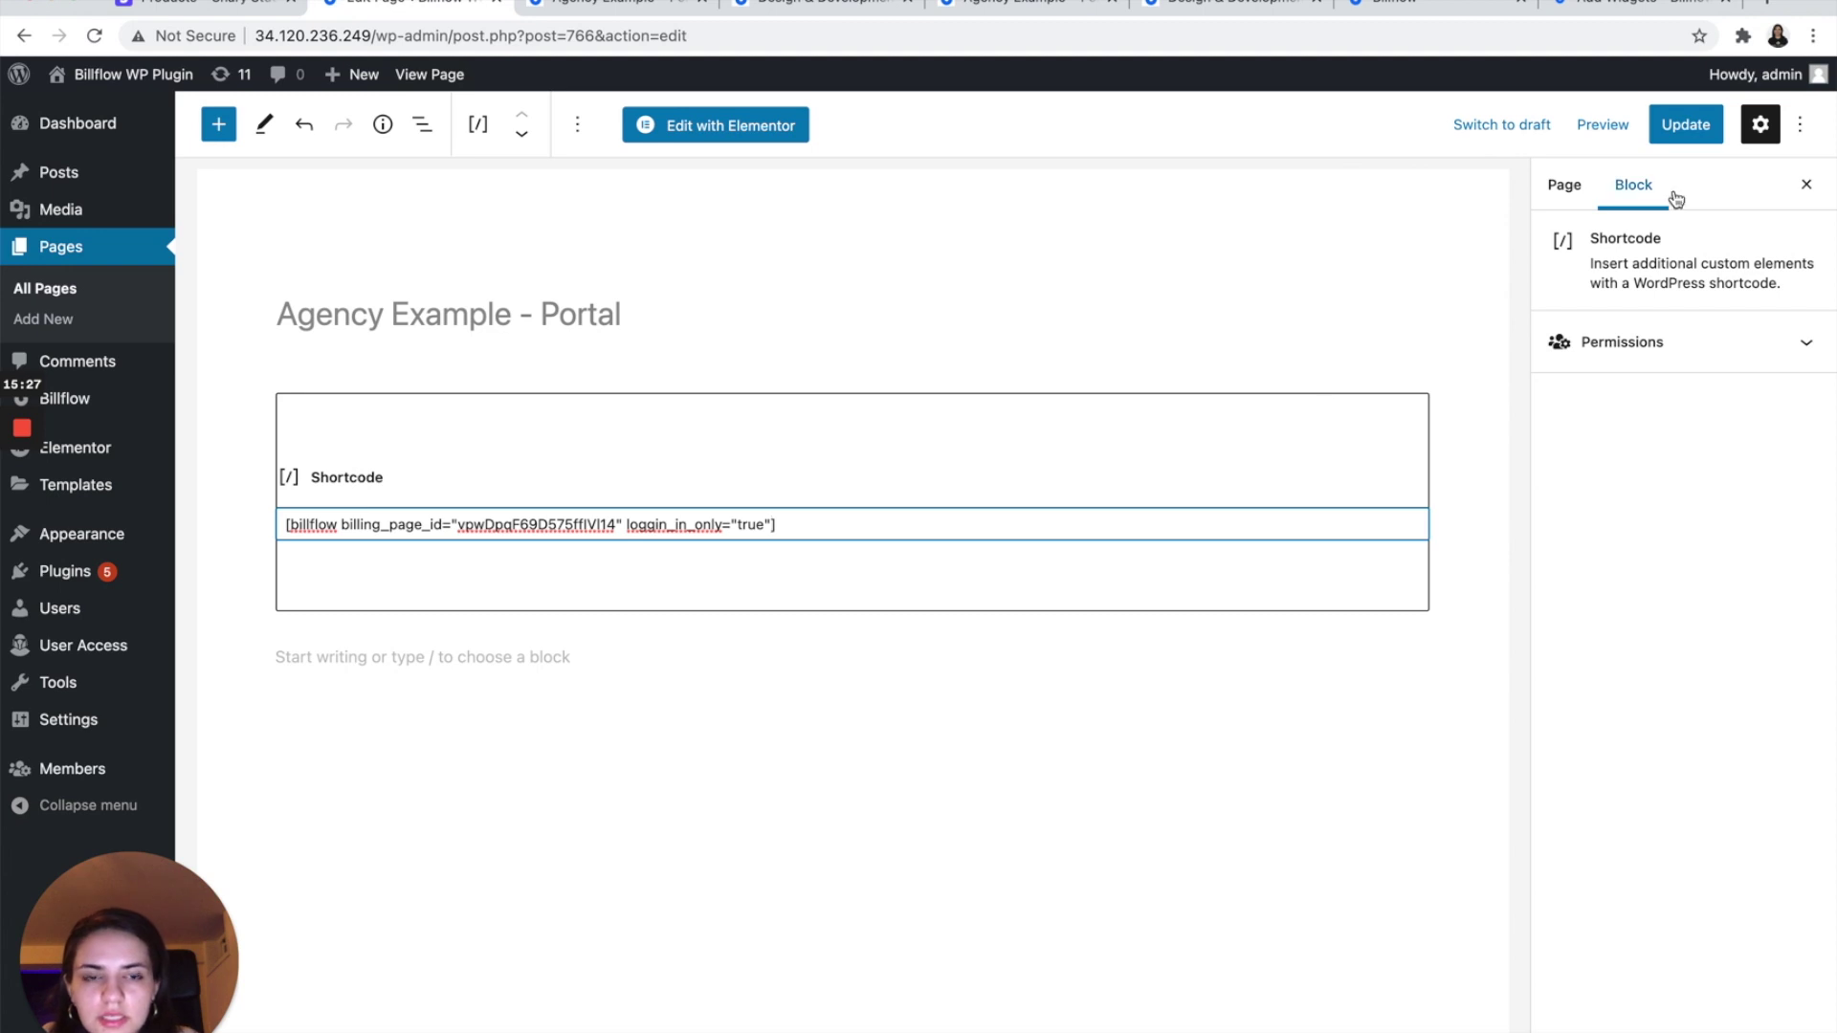
left_click(1701, 127)
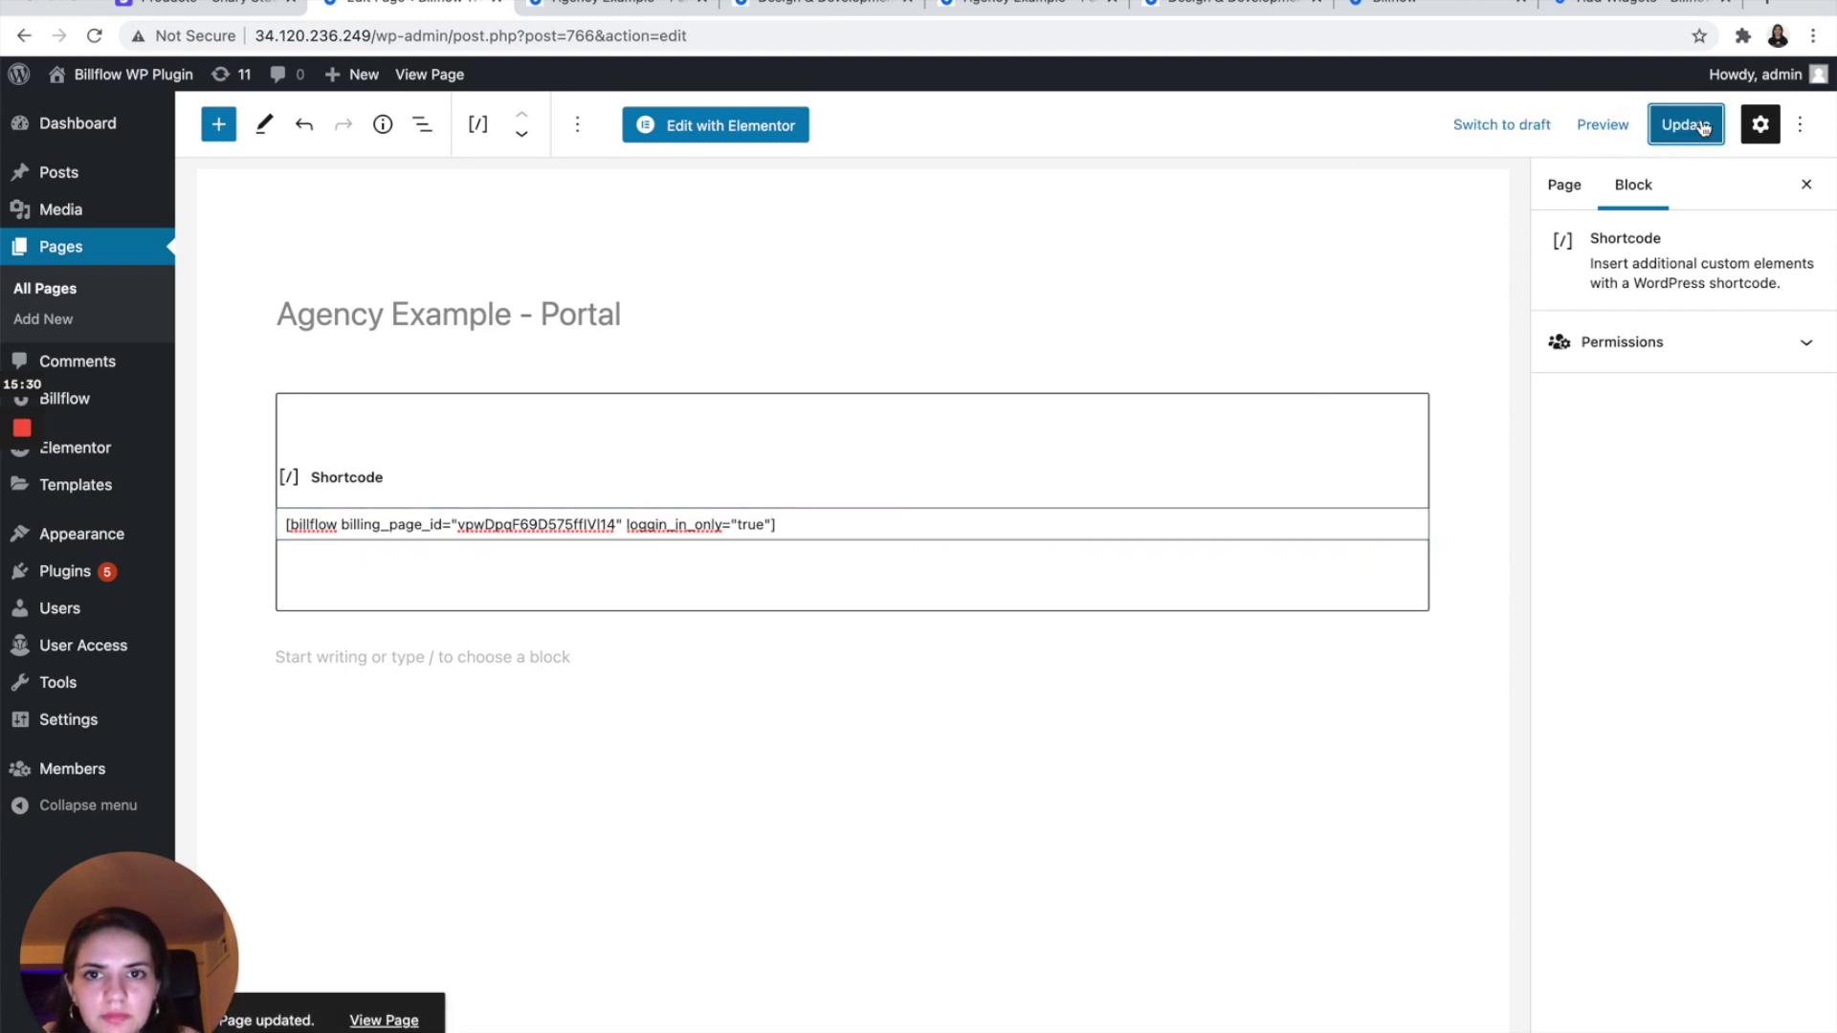
left_click(590, 4)
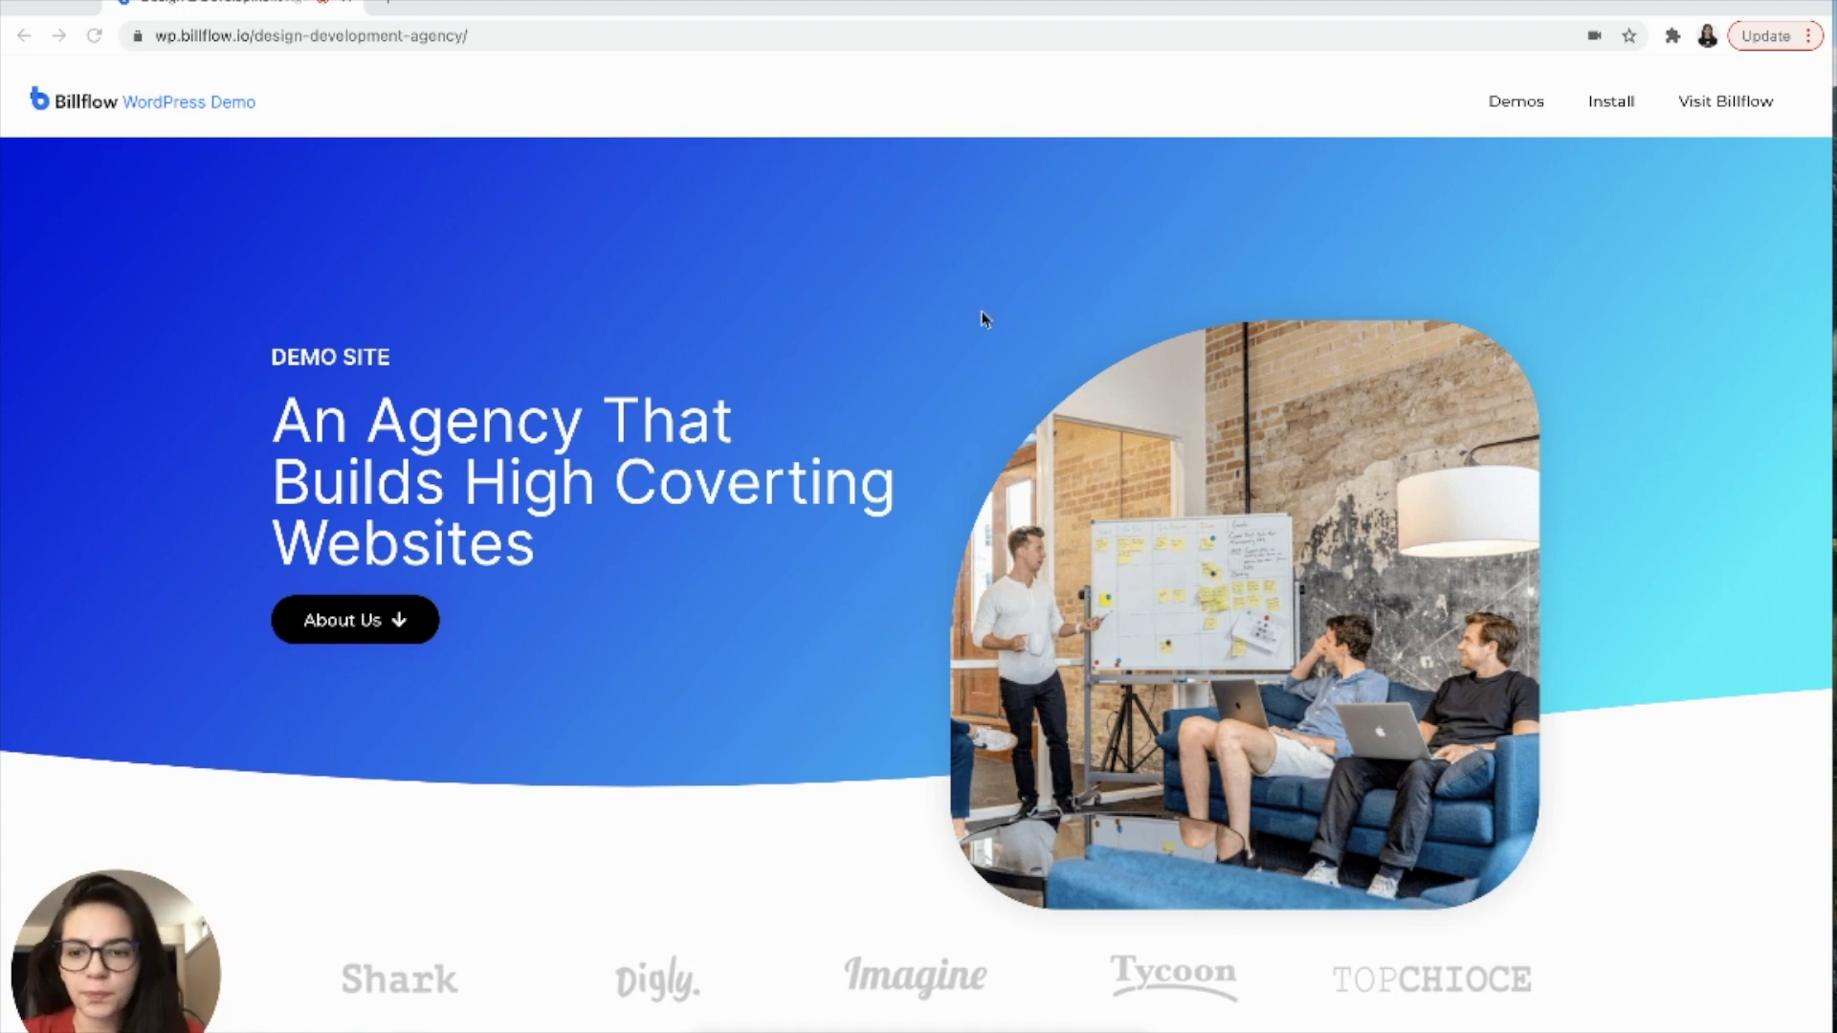
Step: Sign up for the $399 monthly Premium plan on the demo site with a test card
scroll(648, 270, "down", 10)
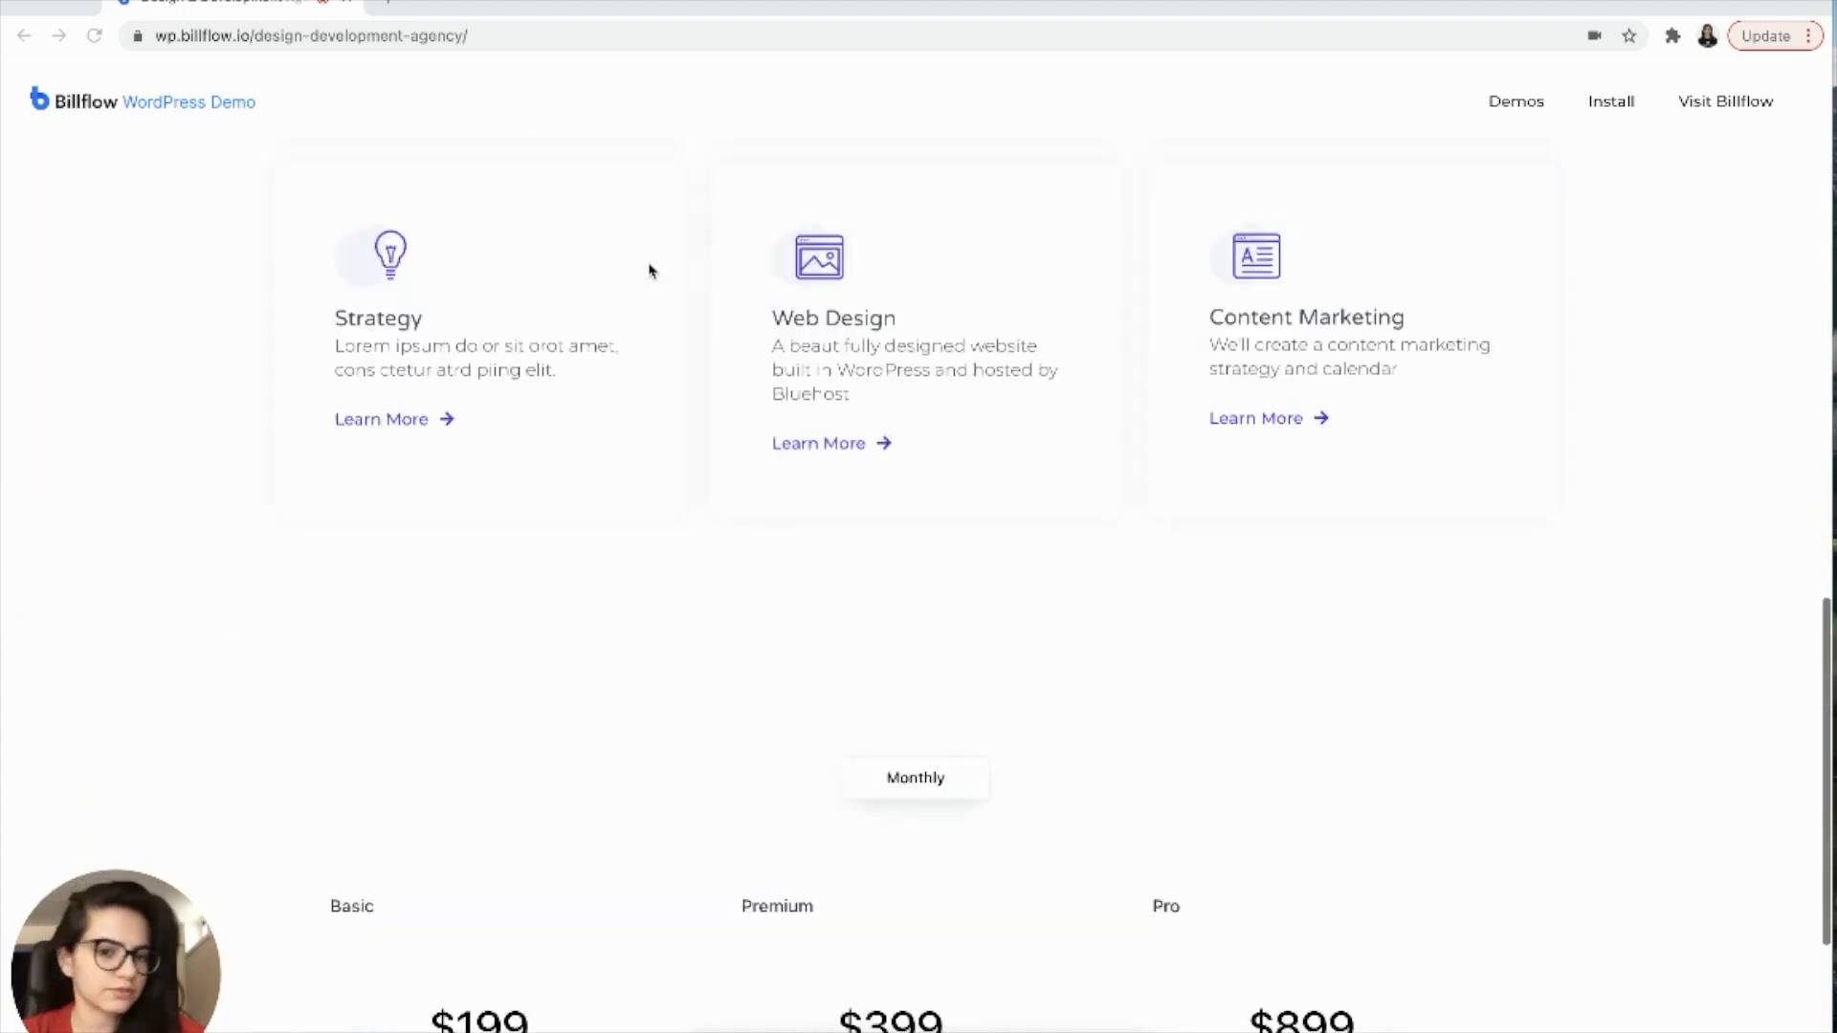
scroll(644, 266, "up", 5)
scroll(644, 271, "down", 10)
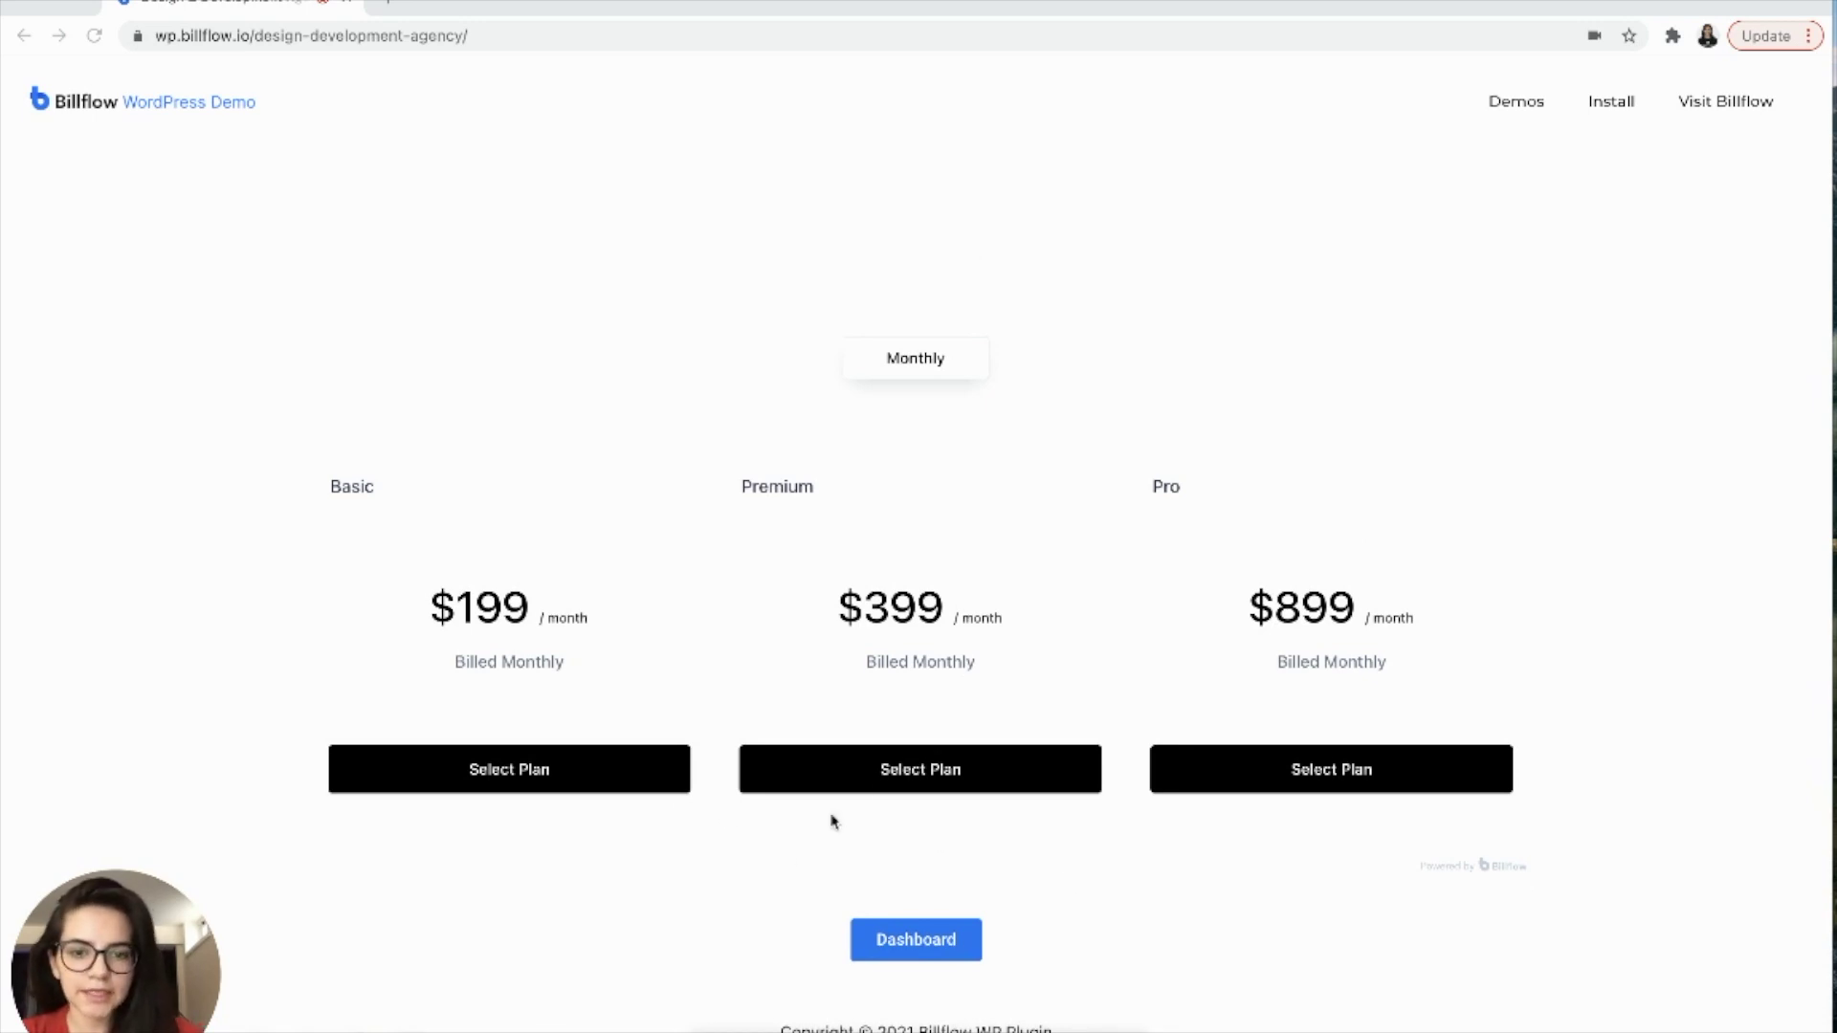
left_click(924, 771)
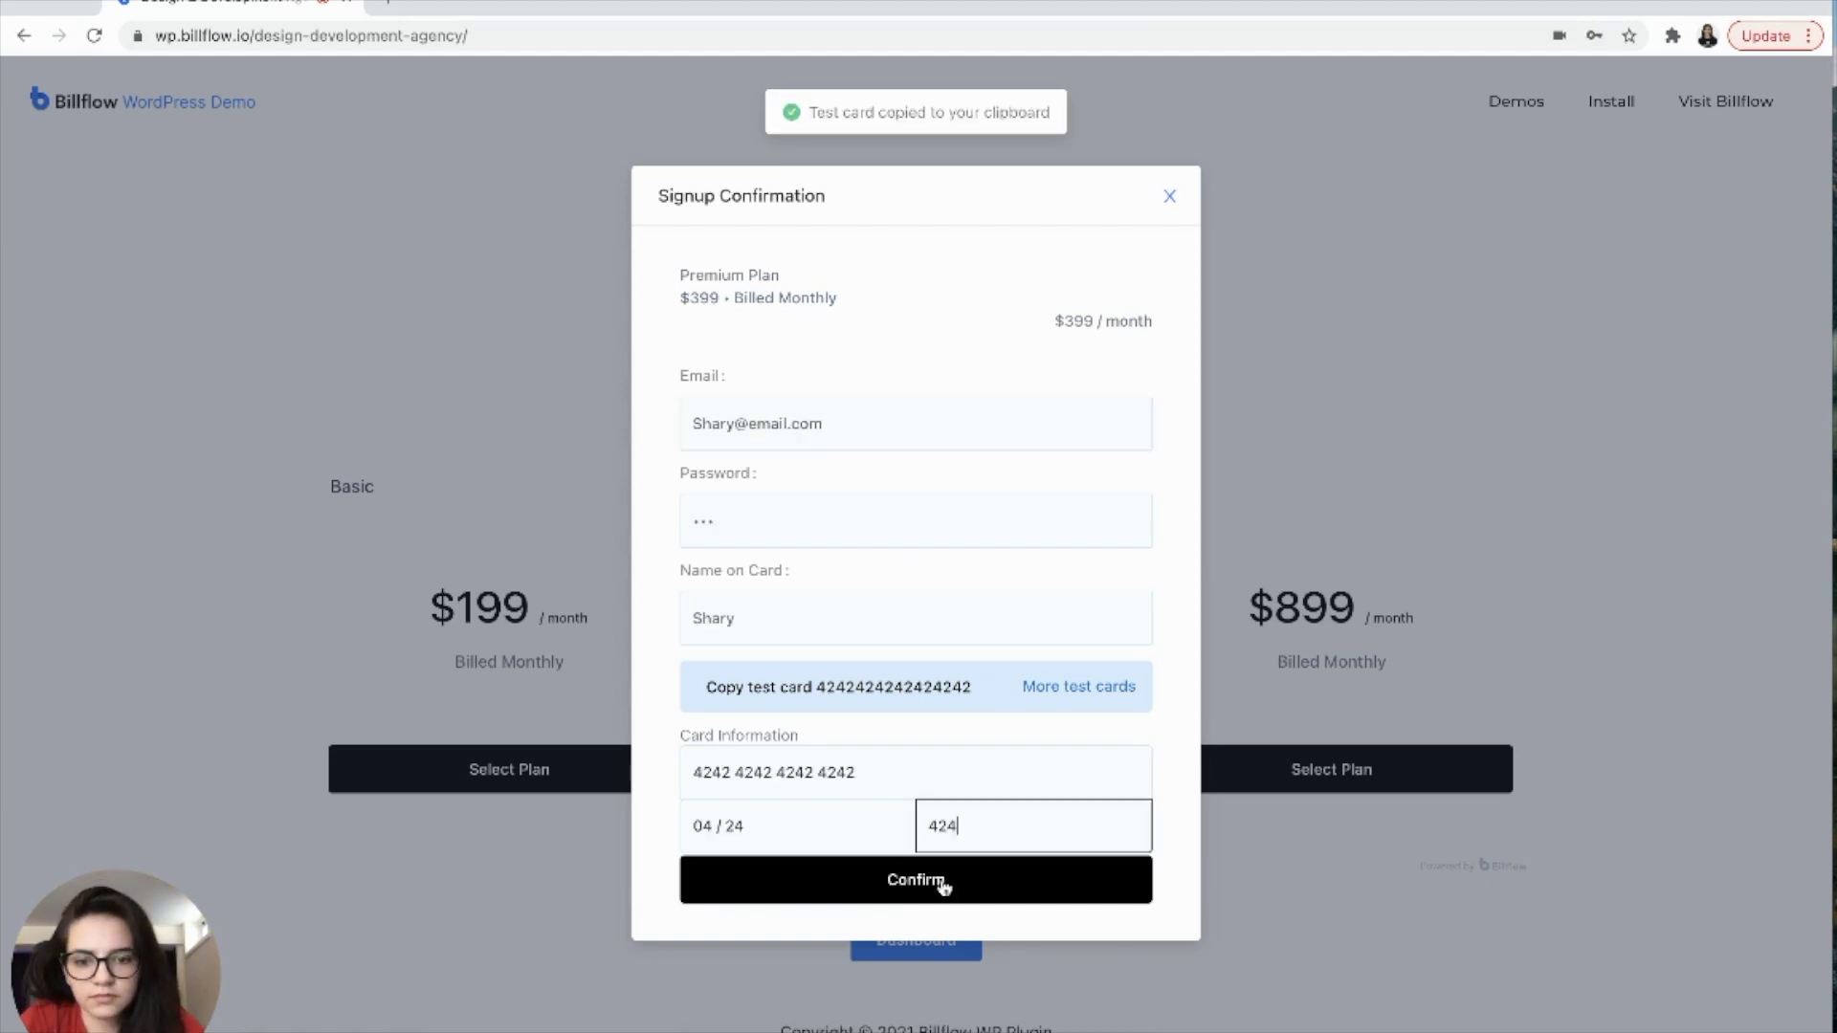
left_click(941, 885)
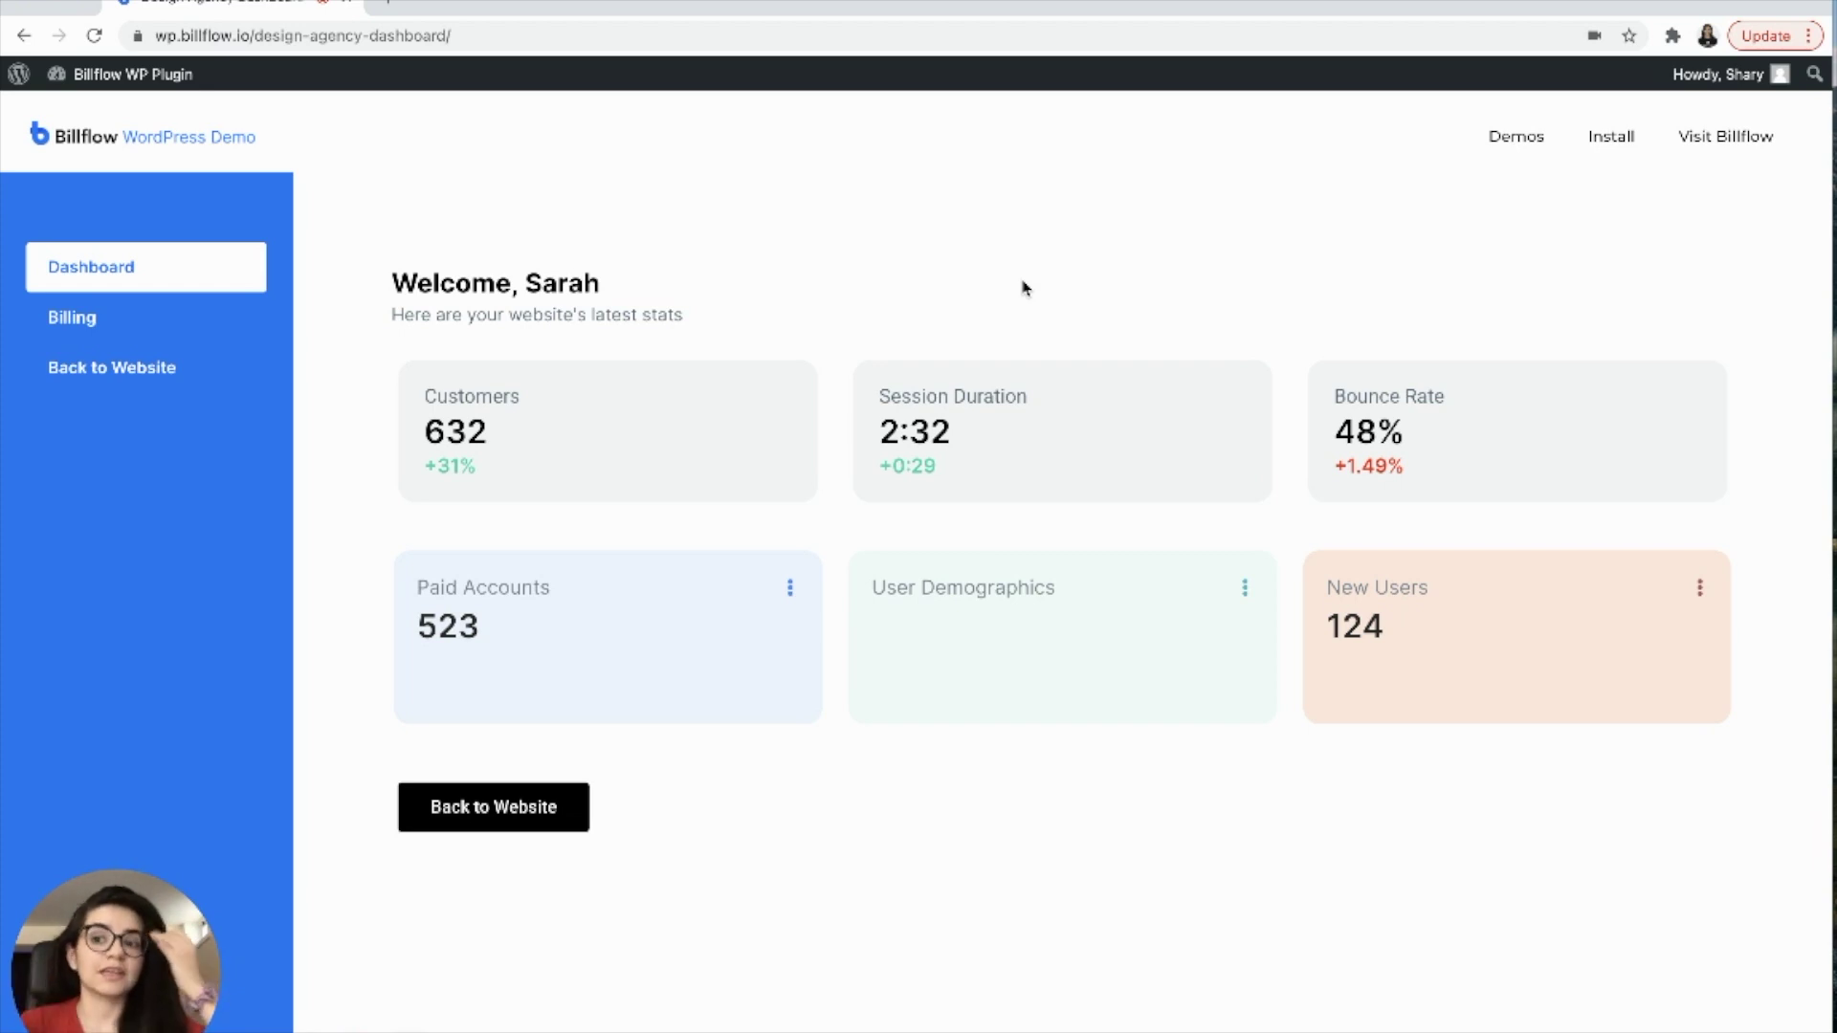
Step: Open Billing from the dashboard to see the active $399 Premium Plan and its paid invoice
left_click(121, 320)
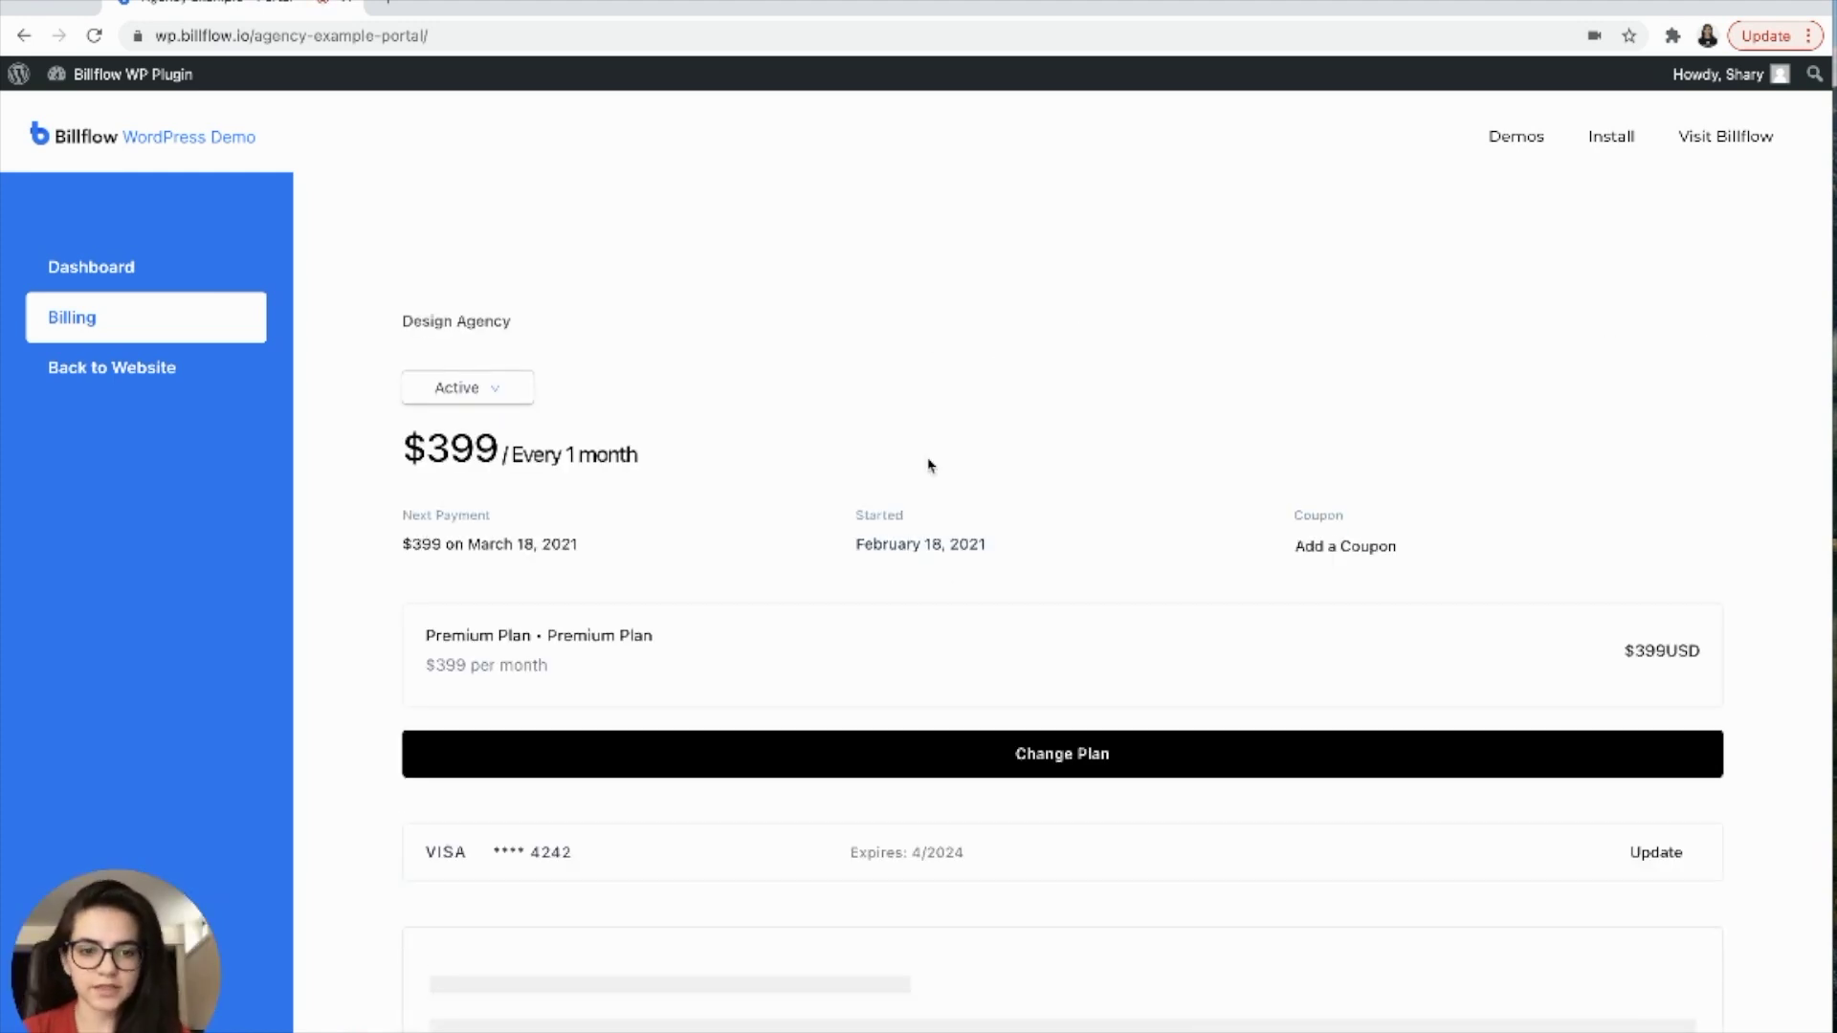
scroll(928, 466, "down", 3)
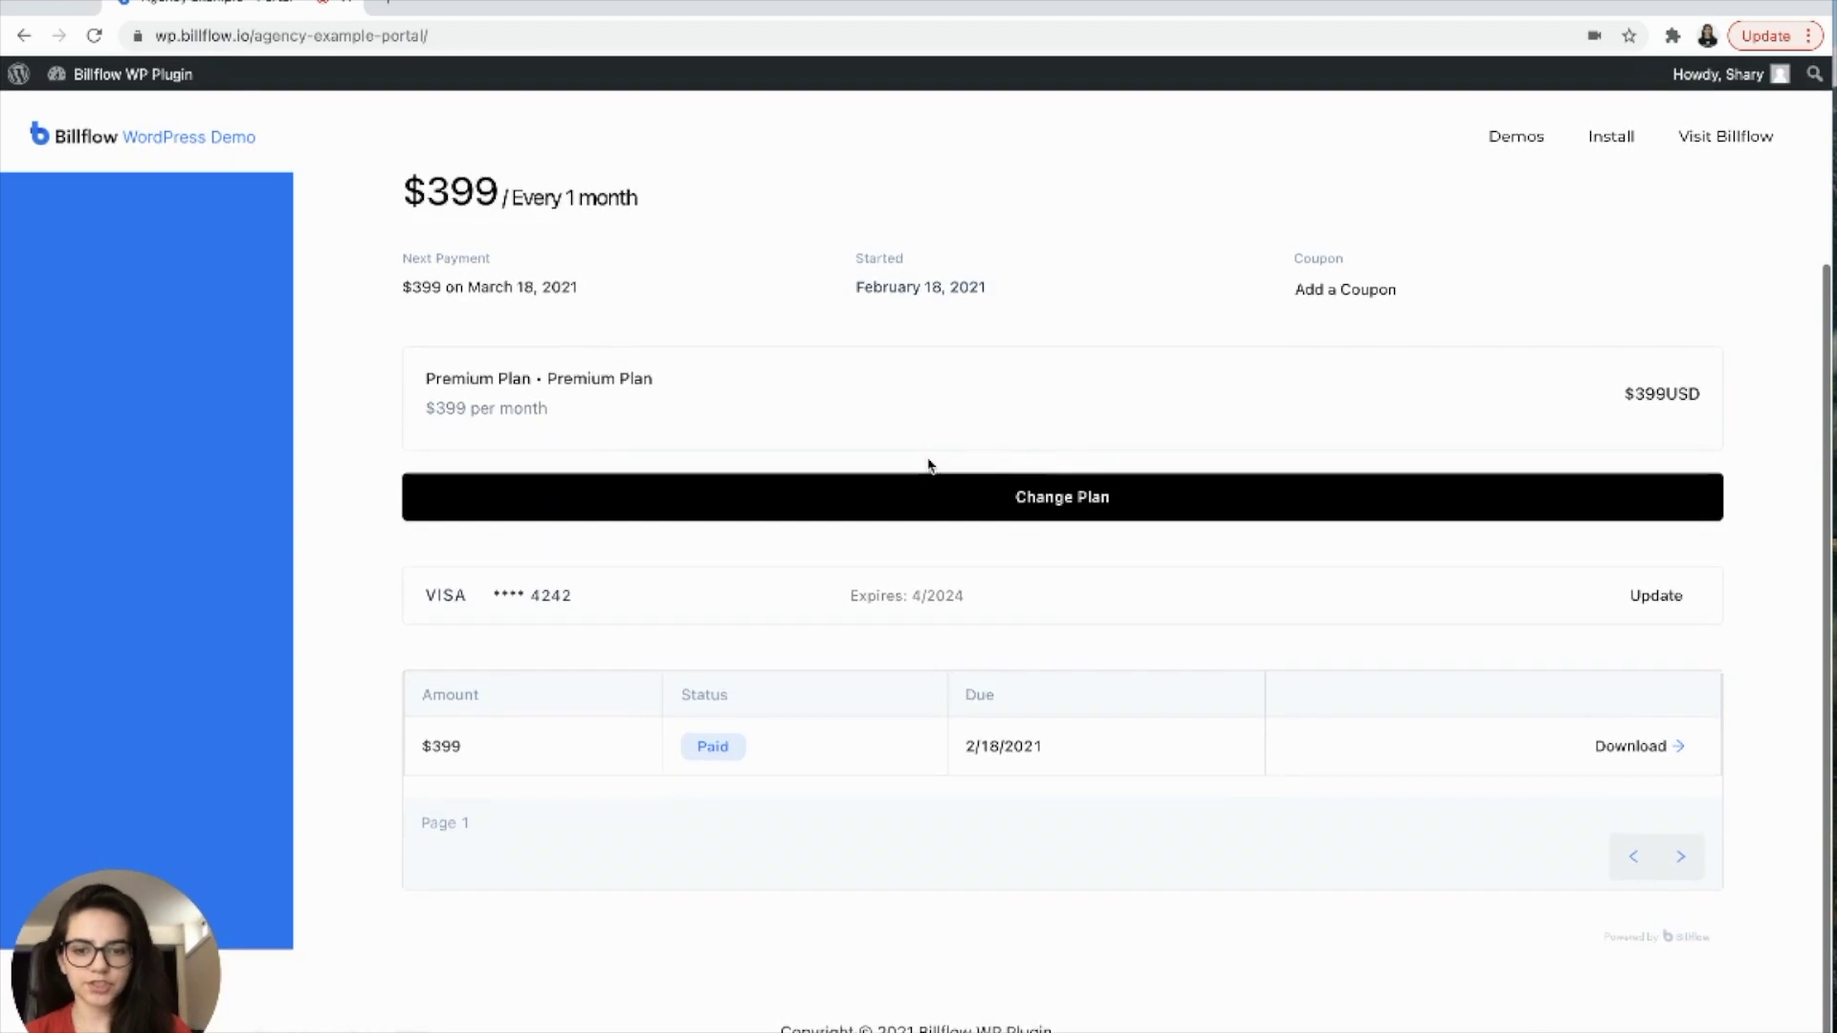
scroll(928, 466, "up", 3)
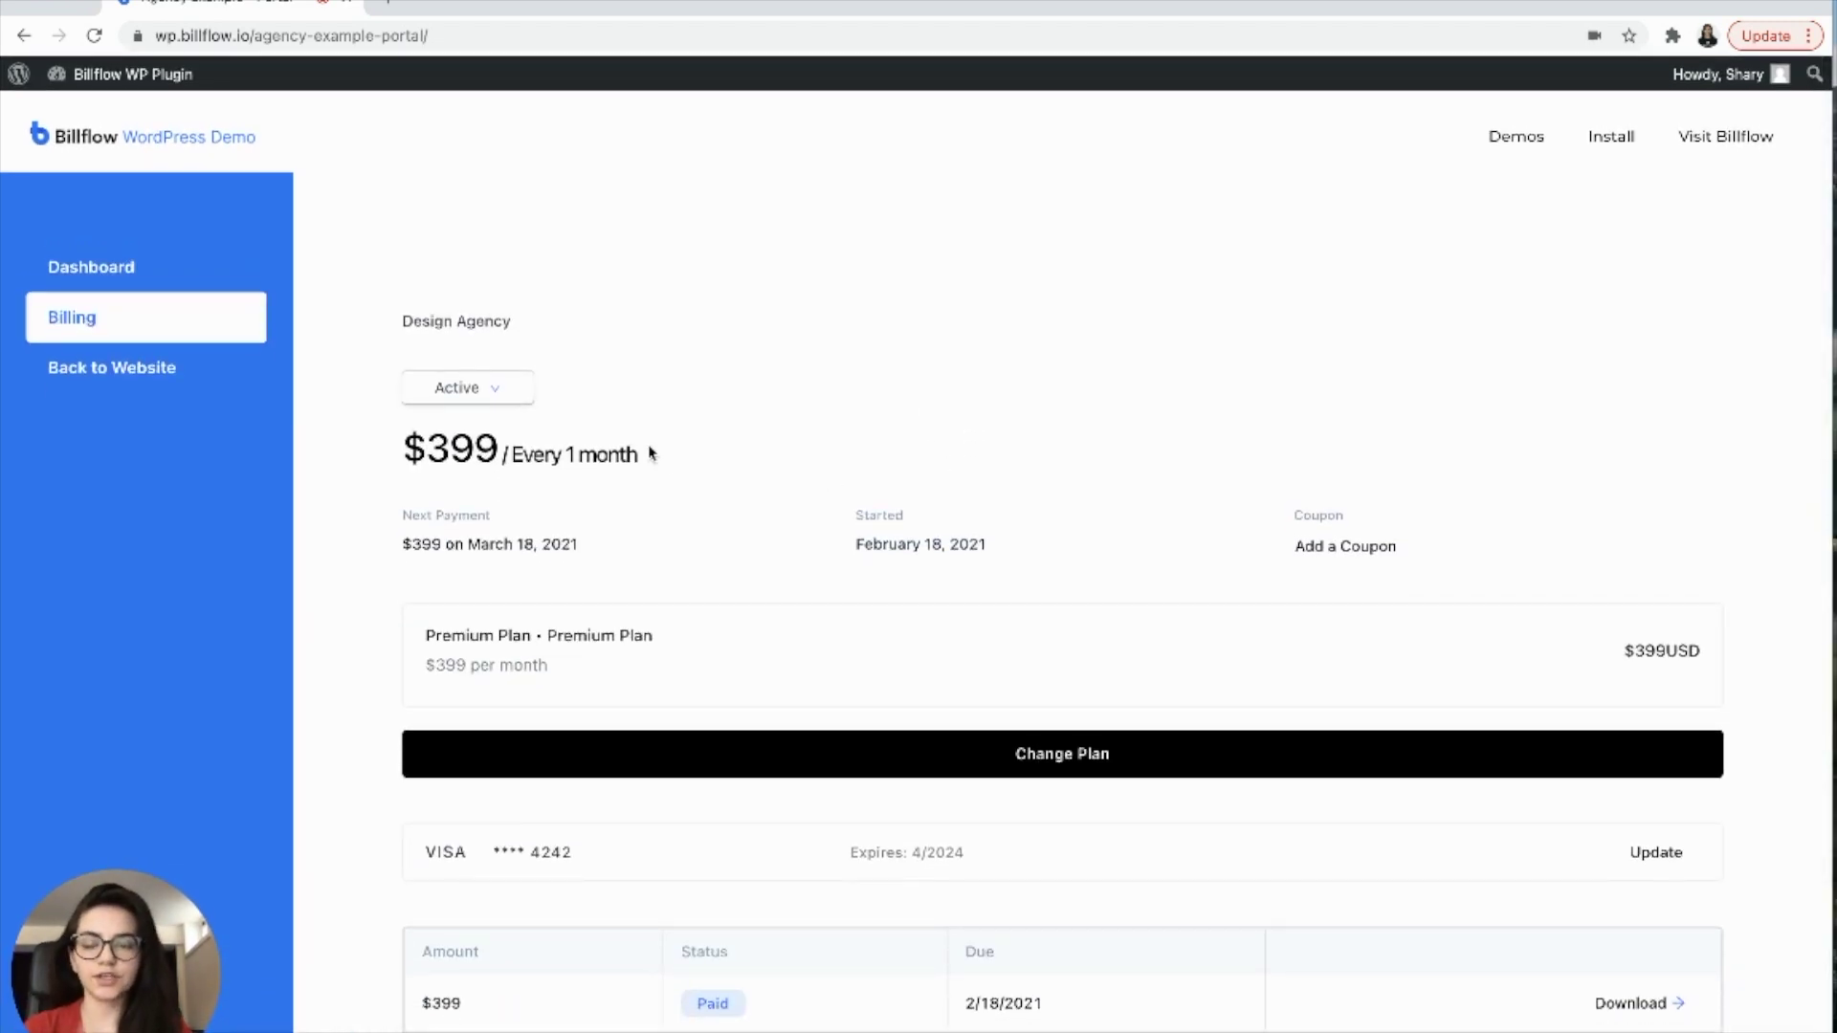
Step: In Stripe, confirm the newest customer's active Premium Plan and $399.00 succeeded payment, then return to the portal
left_click(387, 5)
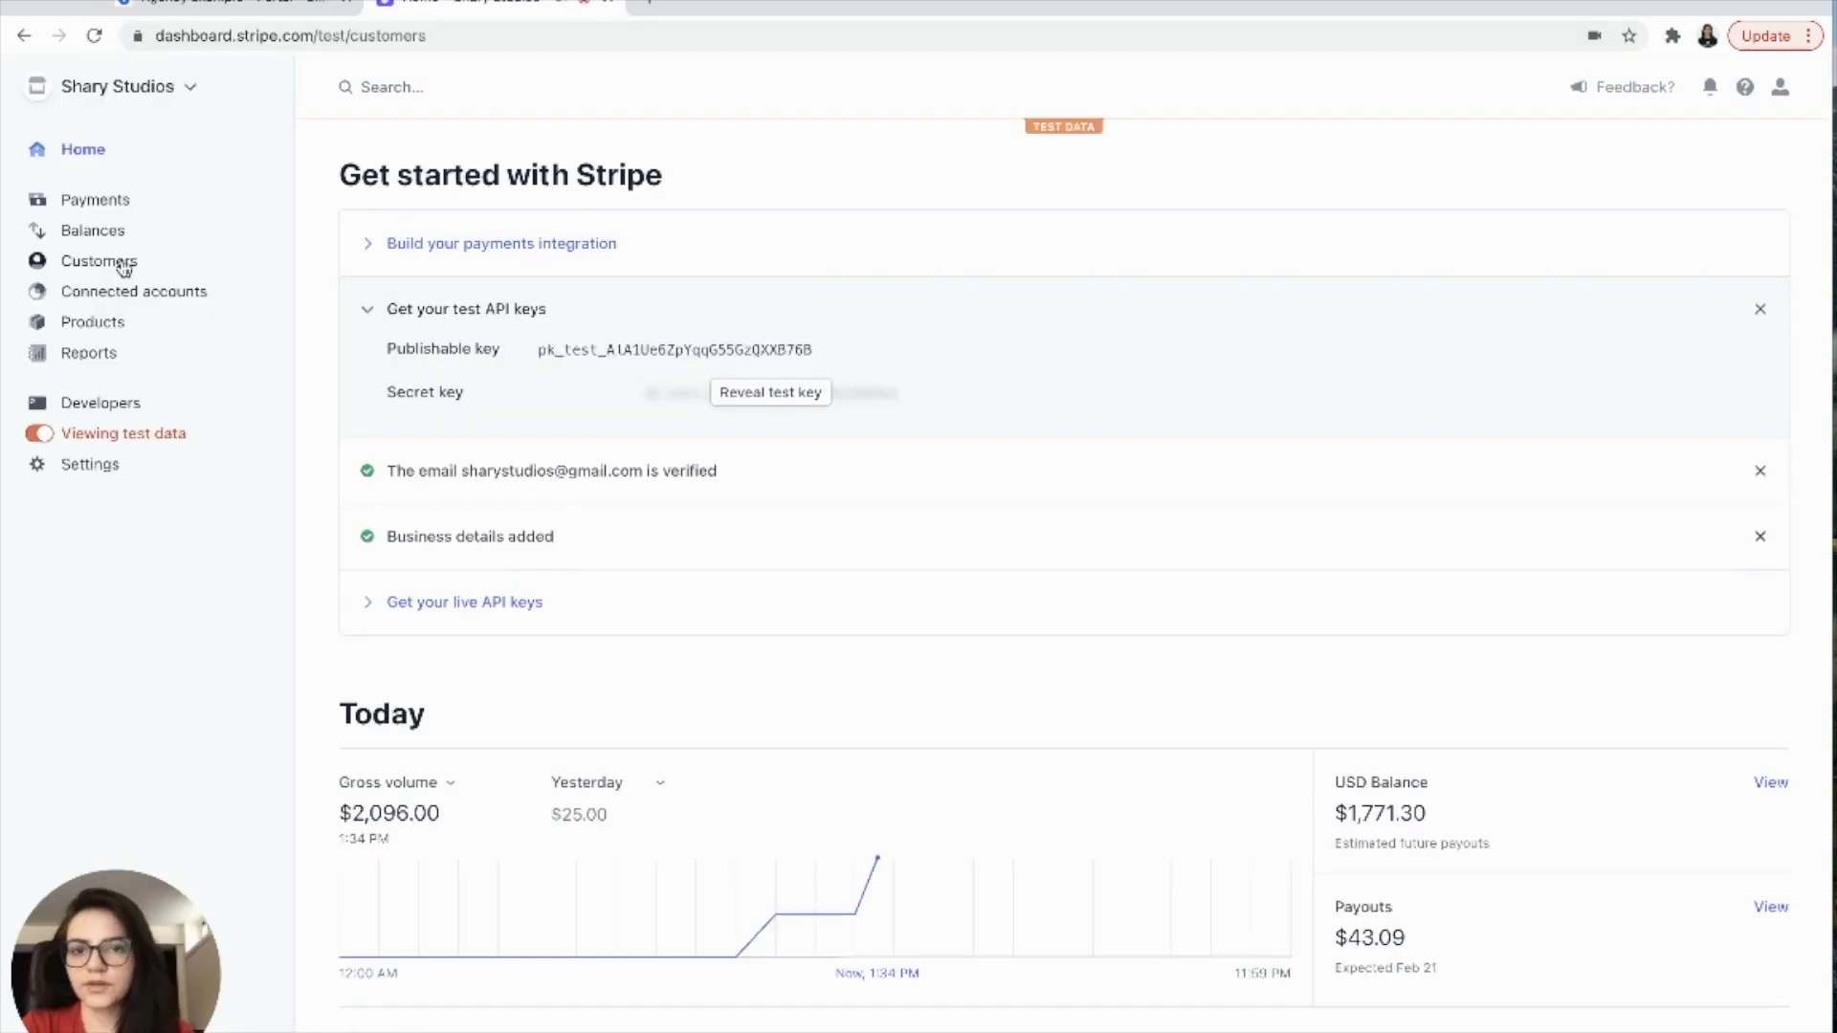
left_click(102, 264)
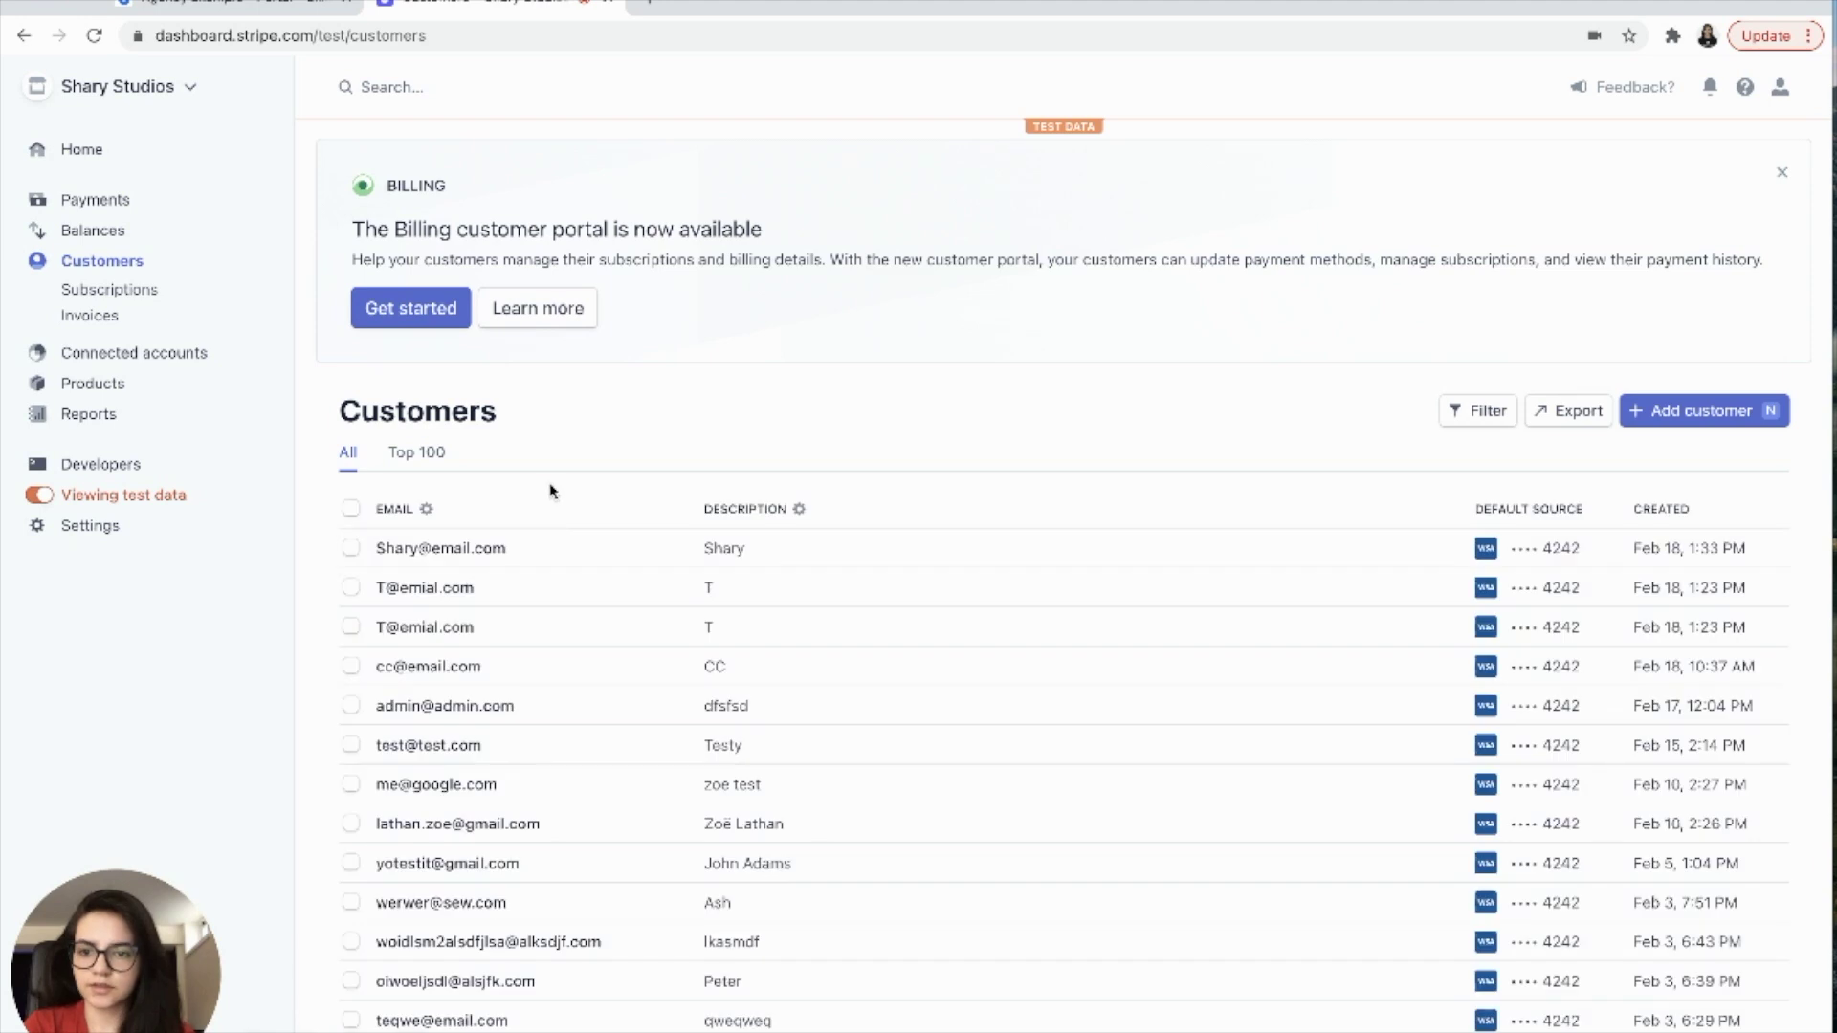
left_click(484, 548)
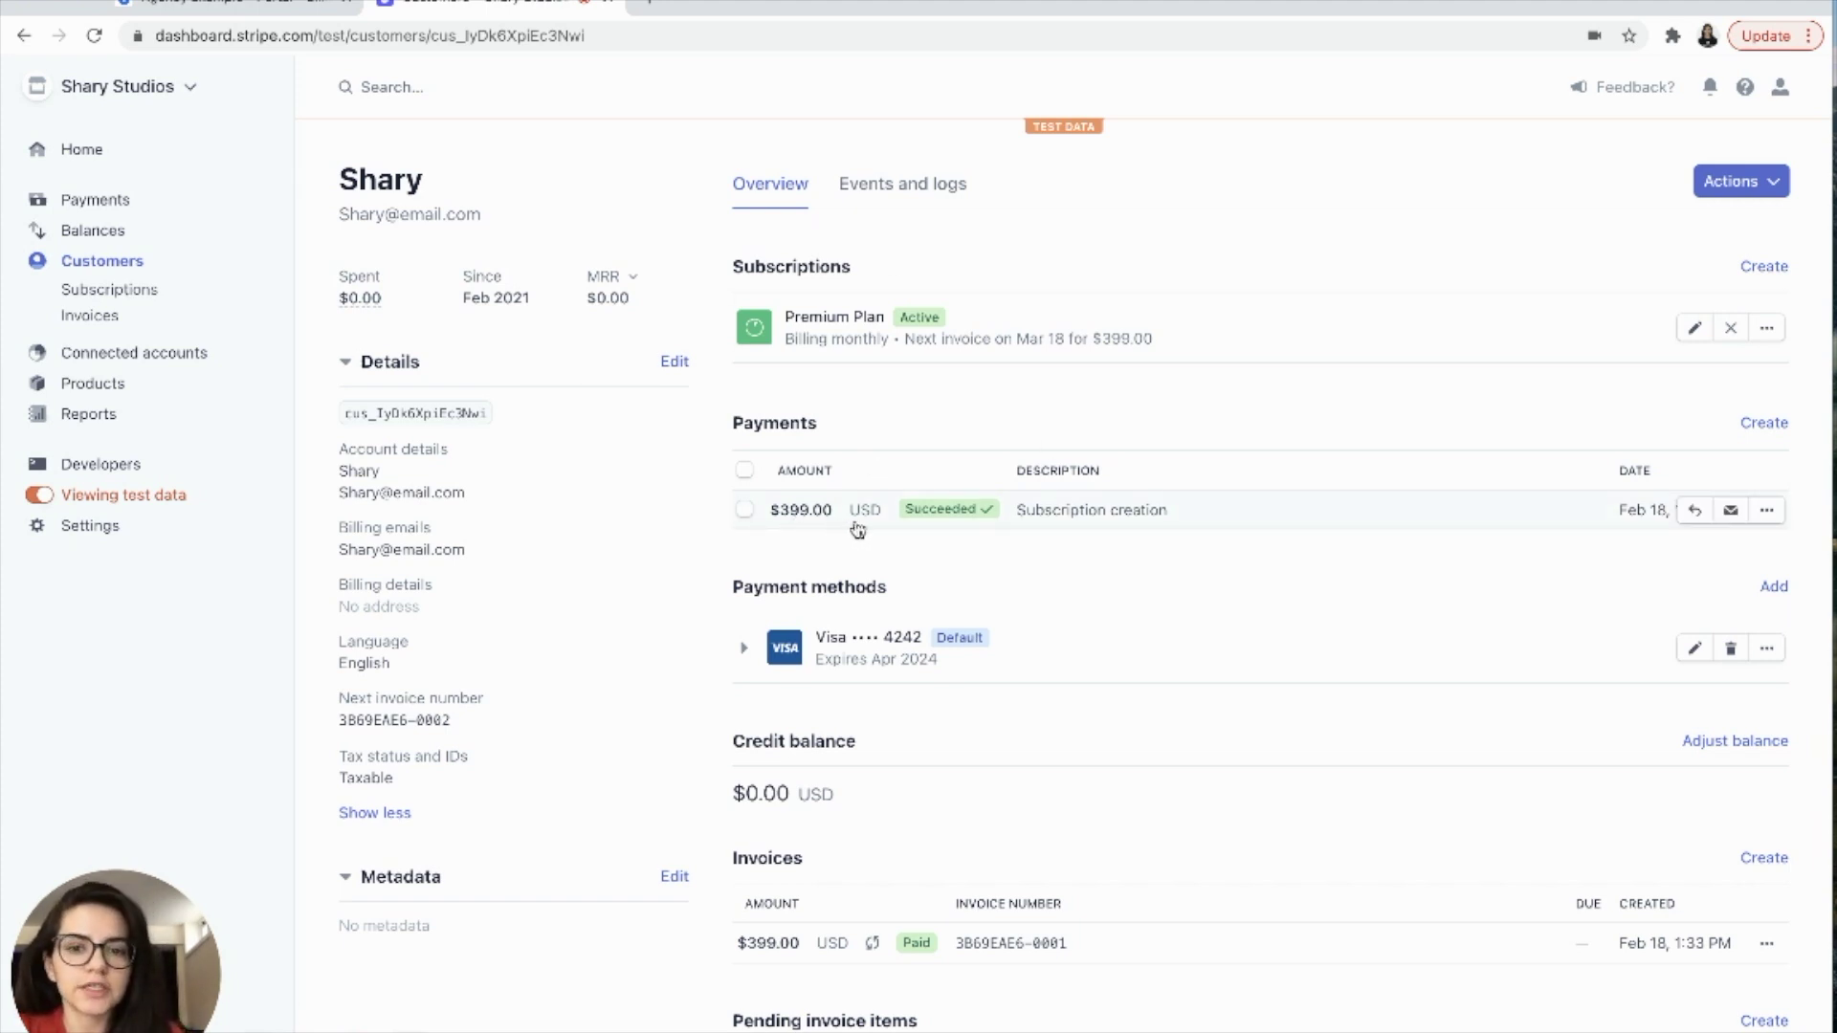
mouse_move(912, 521)
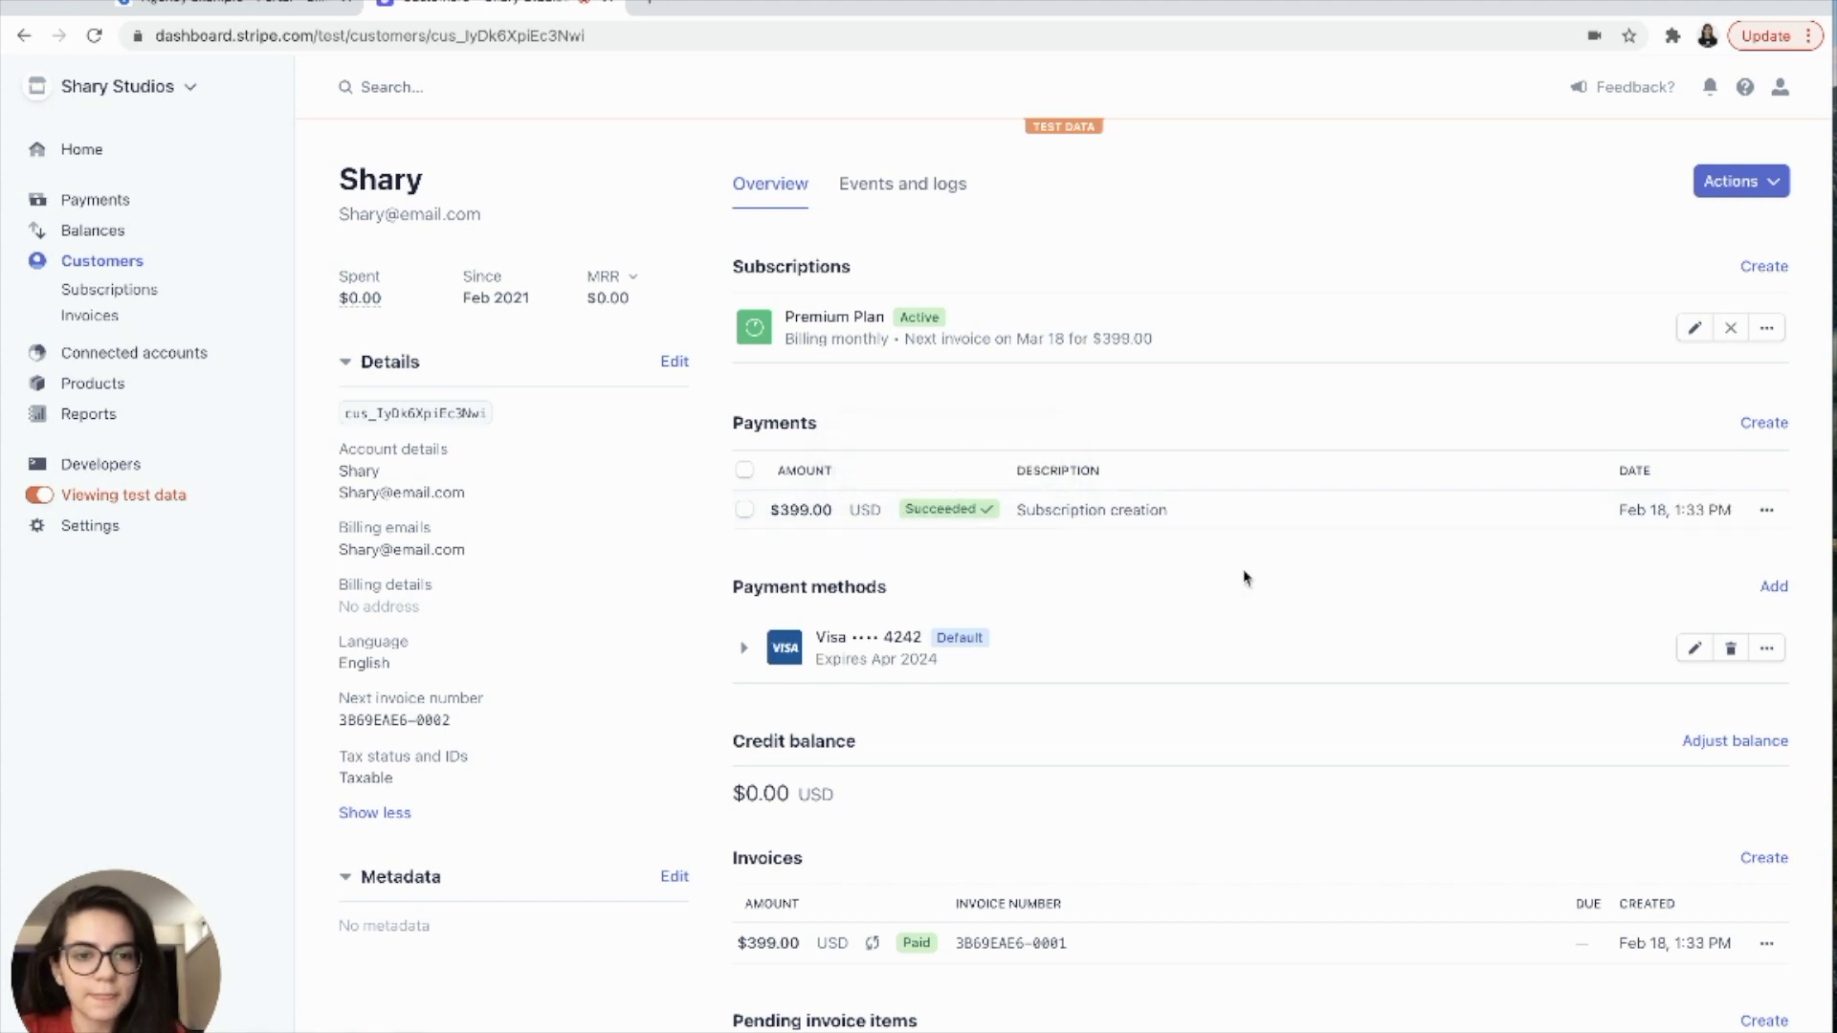
scroll(1174, 526, "down", 1)
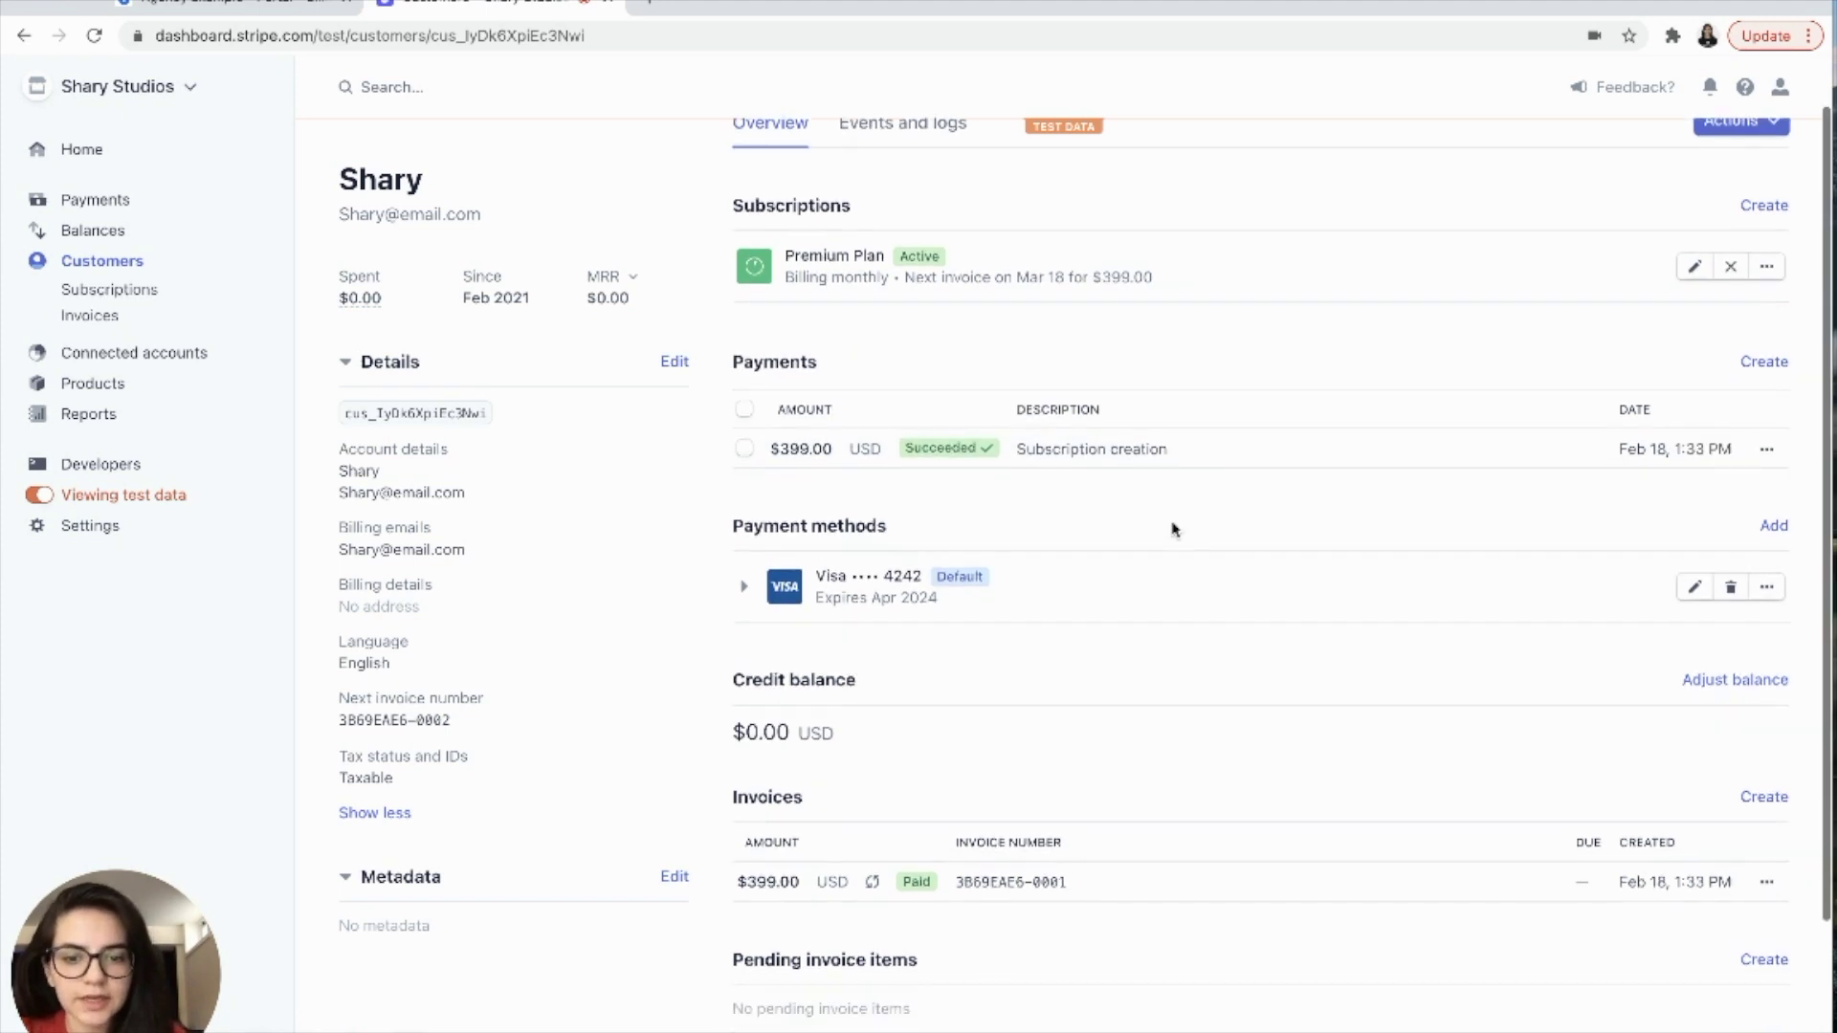
mouse_move(872, 885)
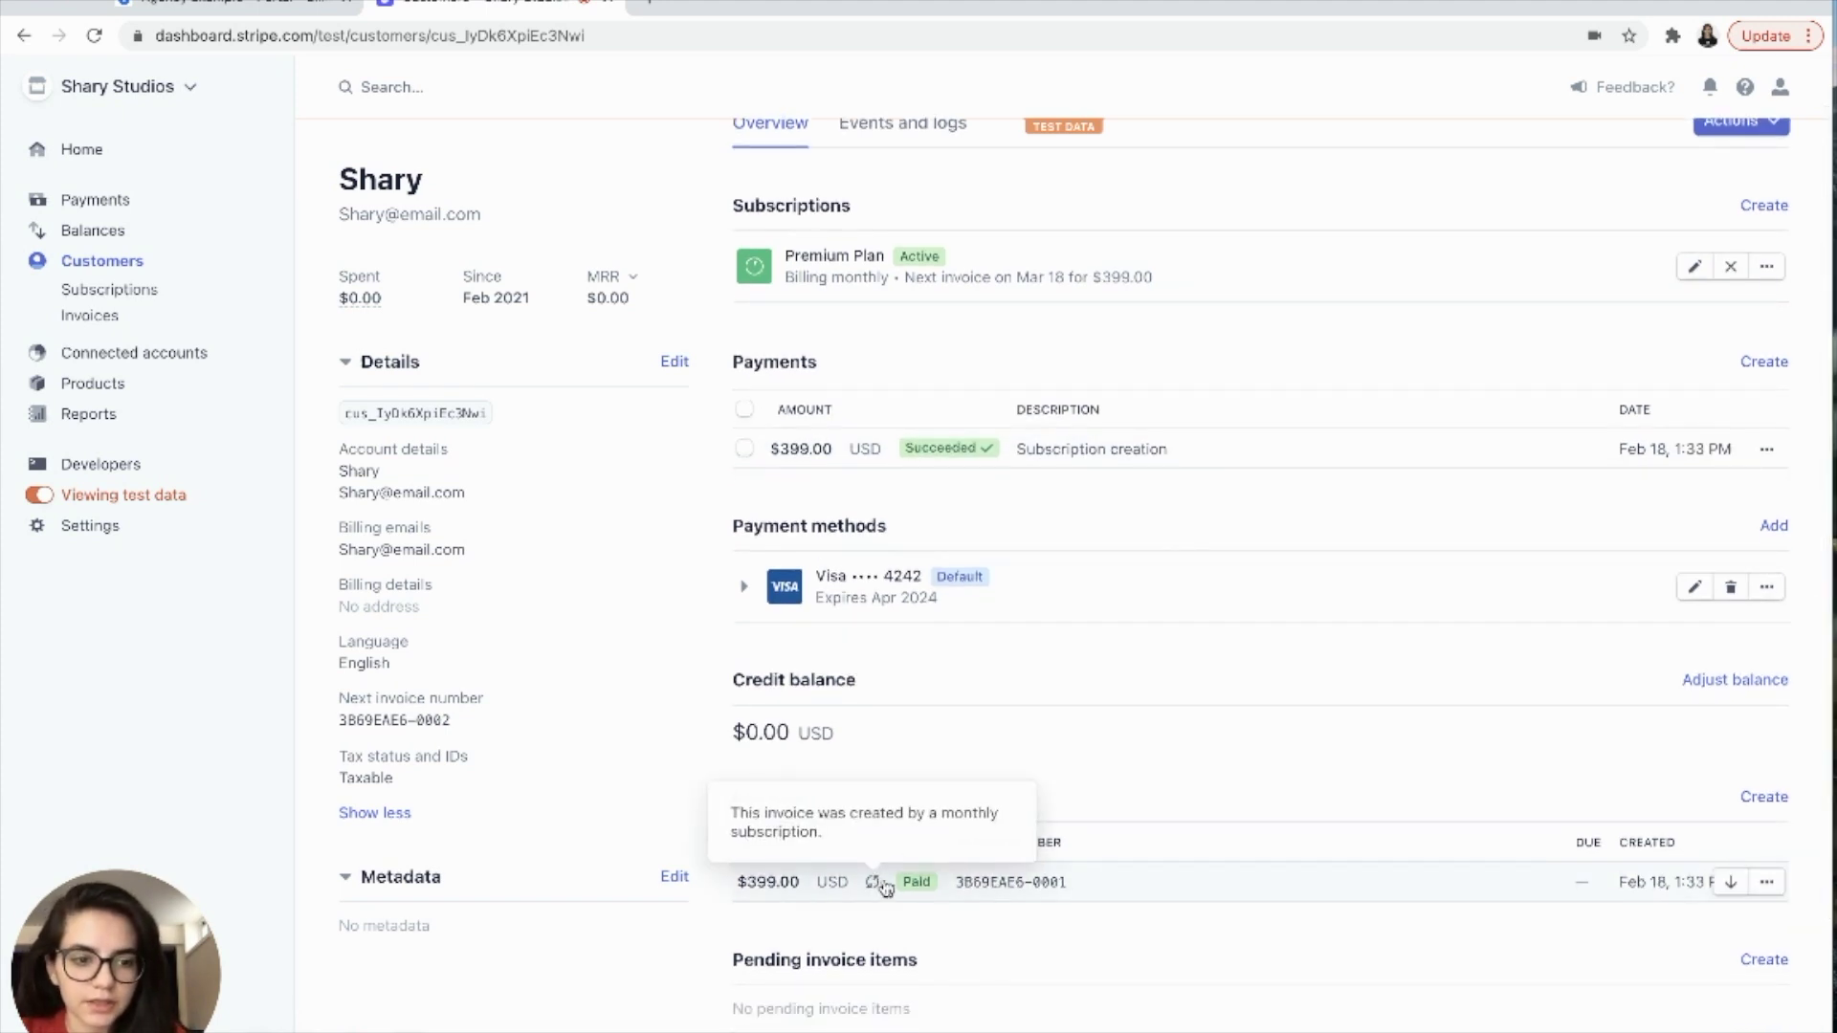
scroll(1316, 730, "up", 1)
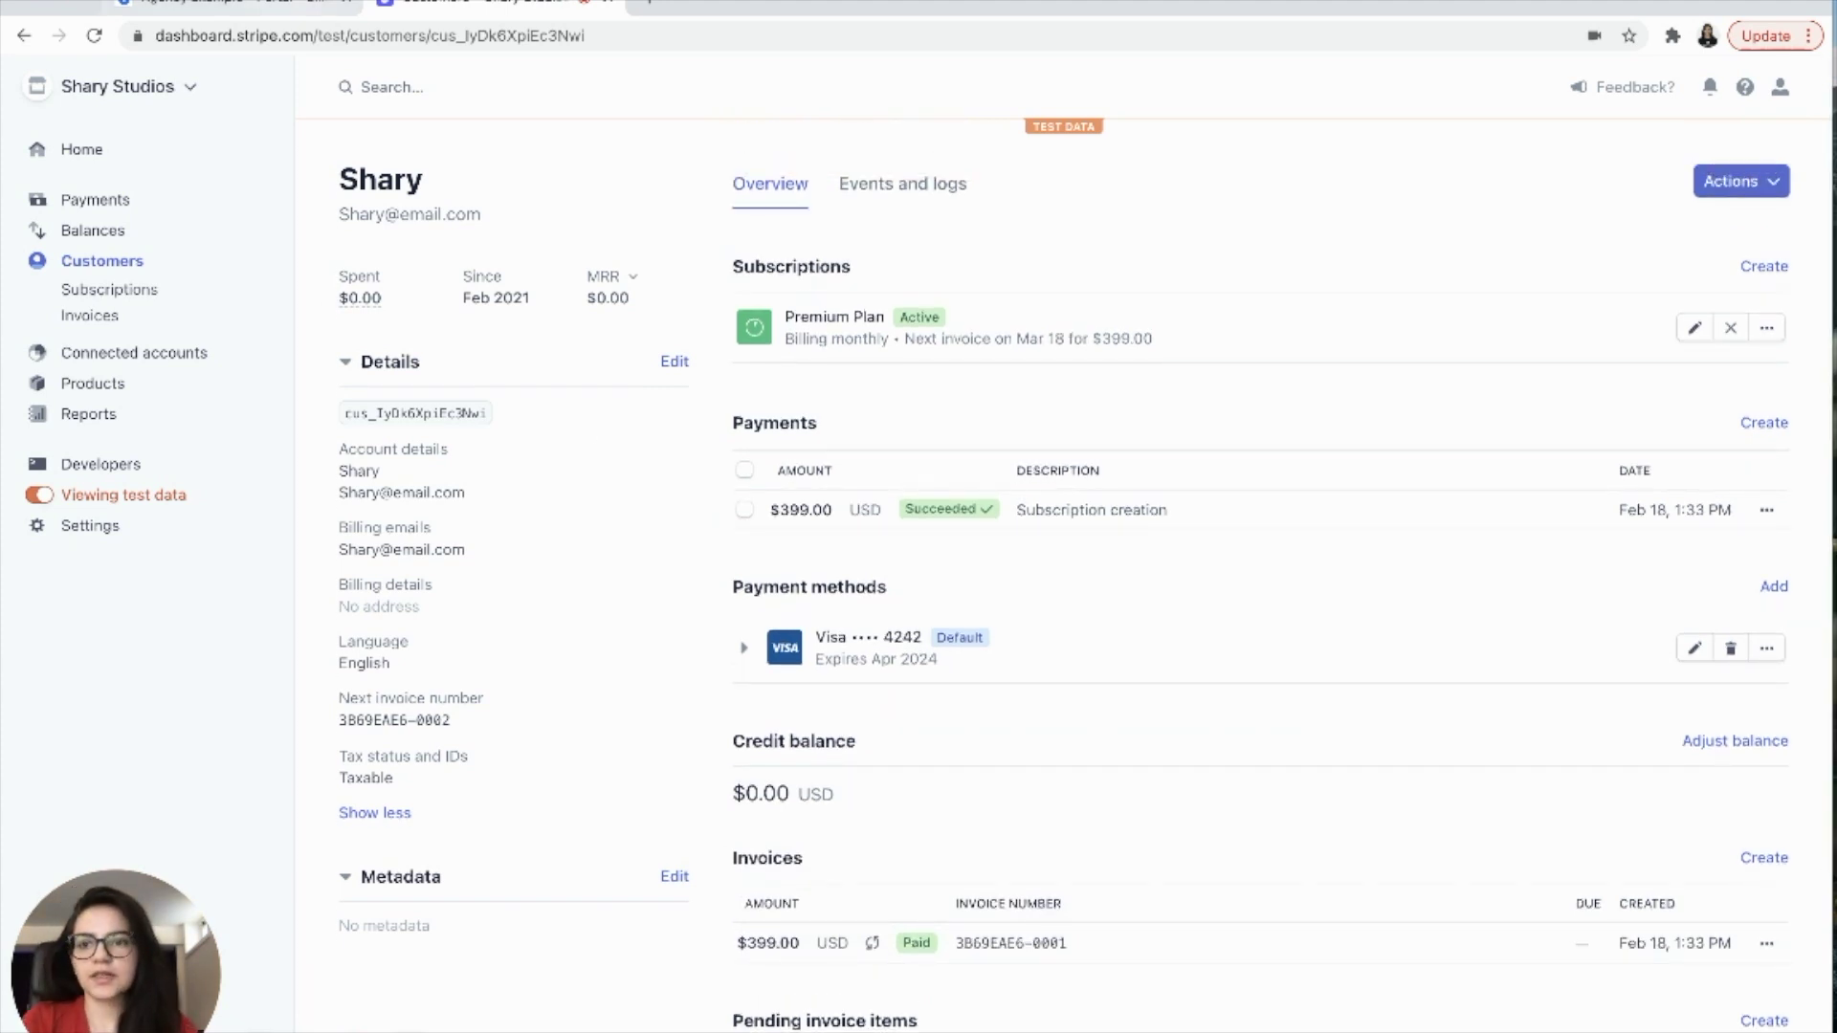
left_click(283, 5)
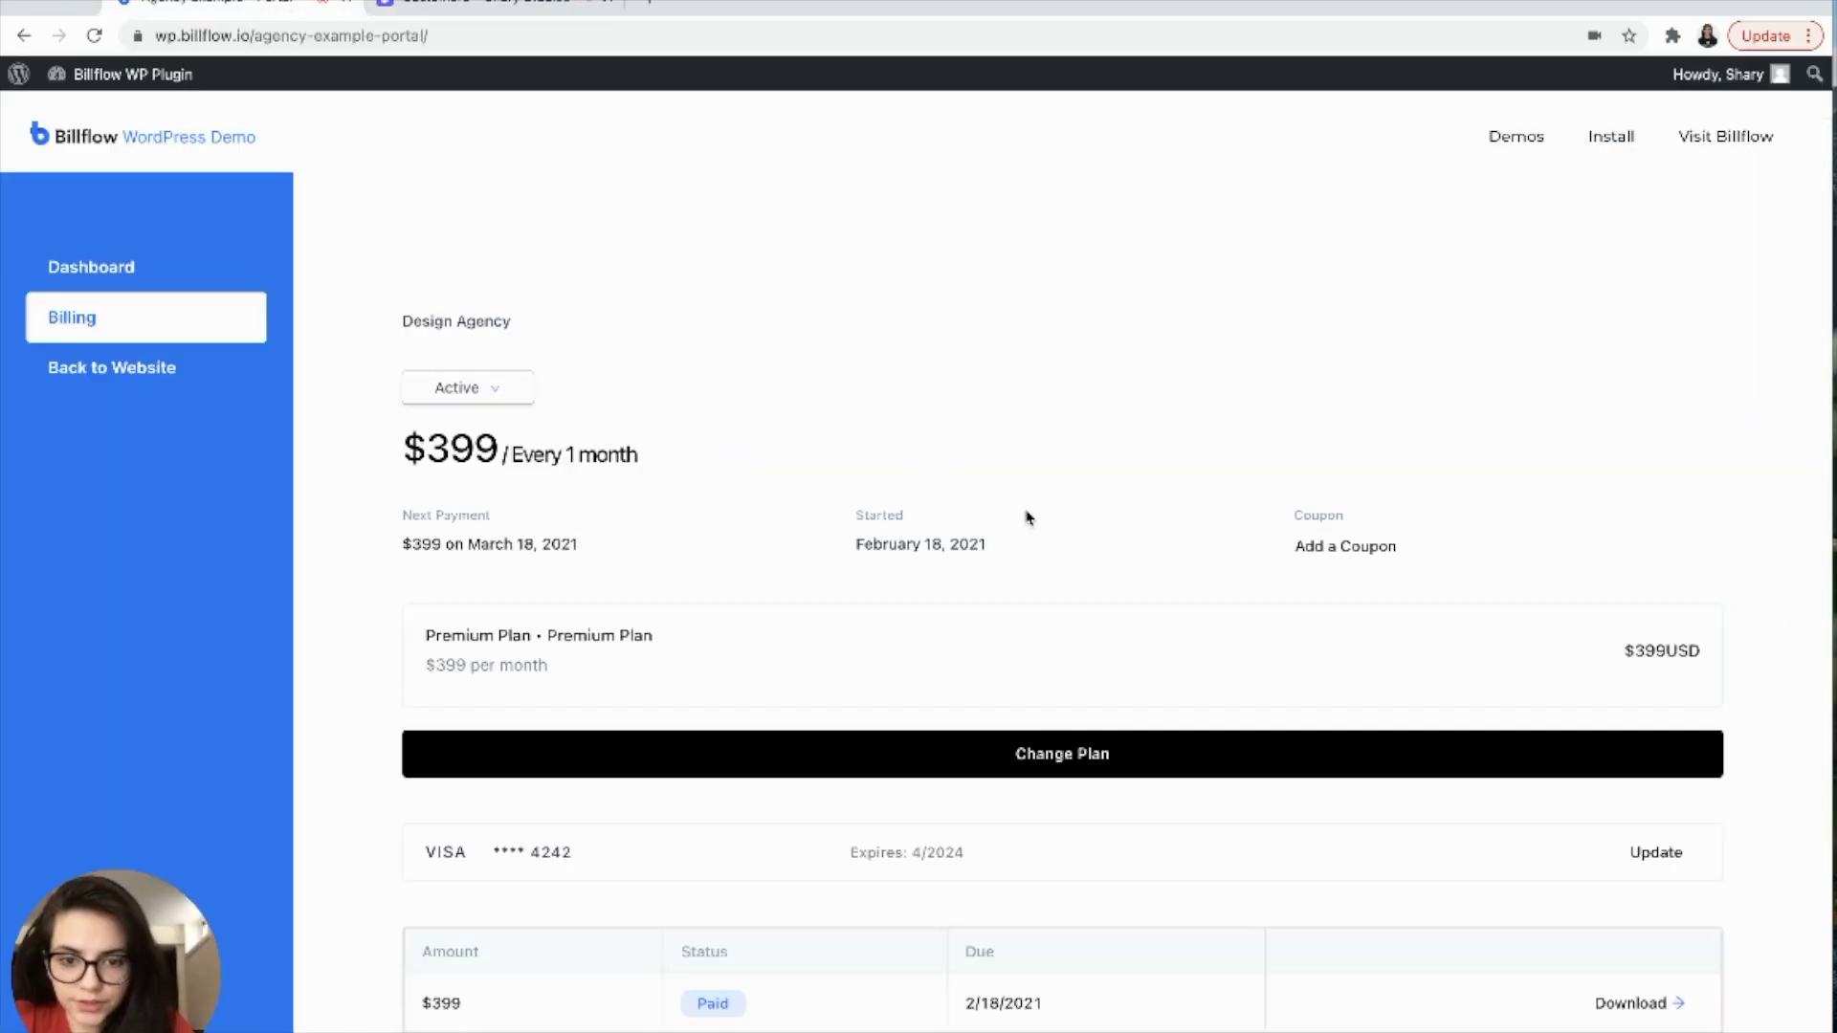
Step: Cancel the Premium Plan subscription with the reason 'IDK' so it shows Canceled
left_click(501, 388)
left_click(458, 432)
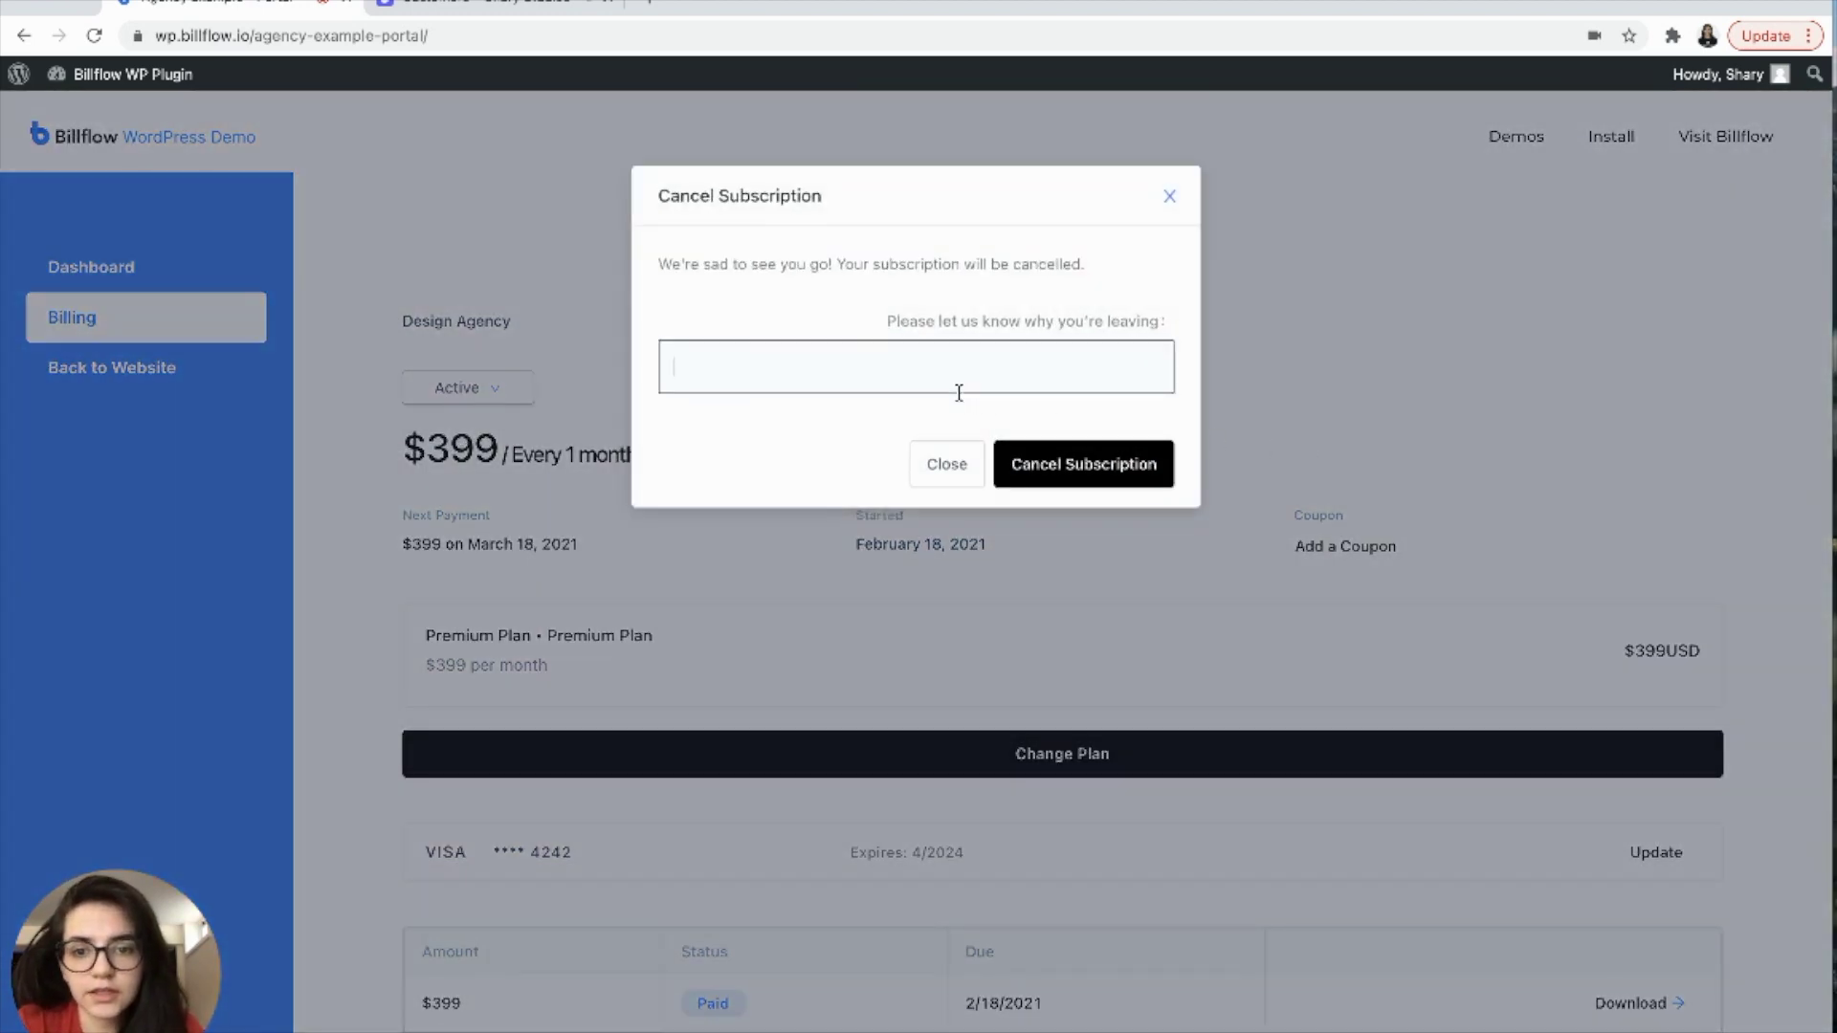
type("IDK")
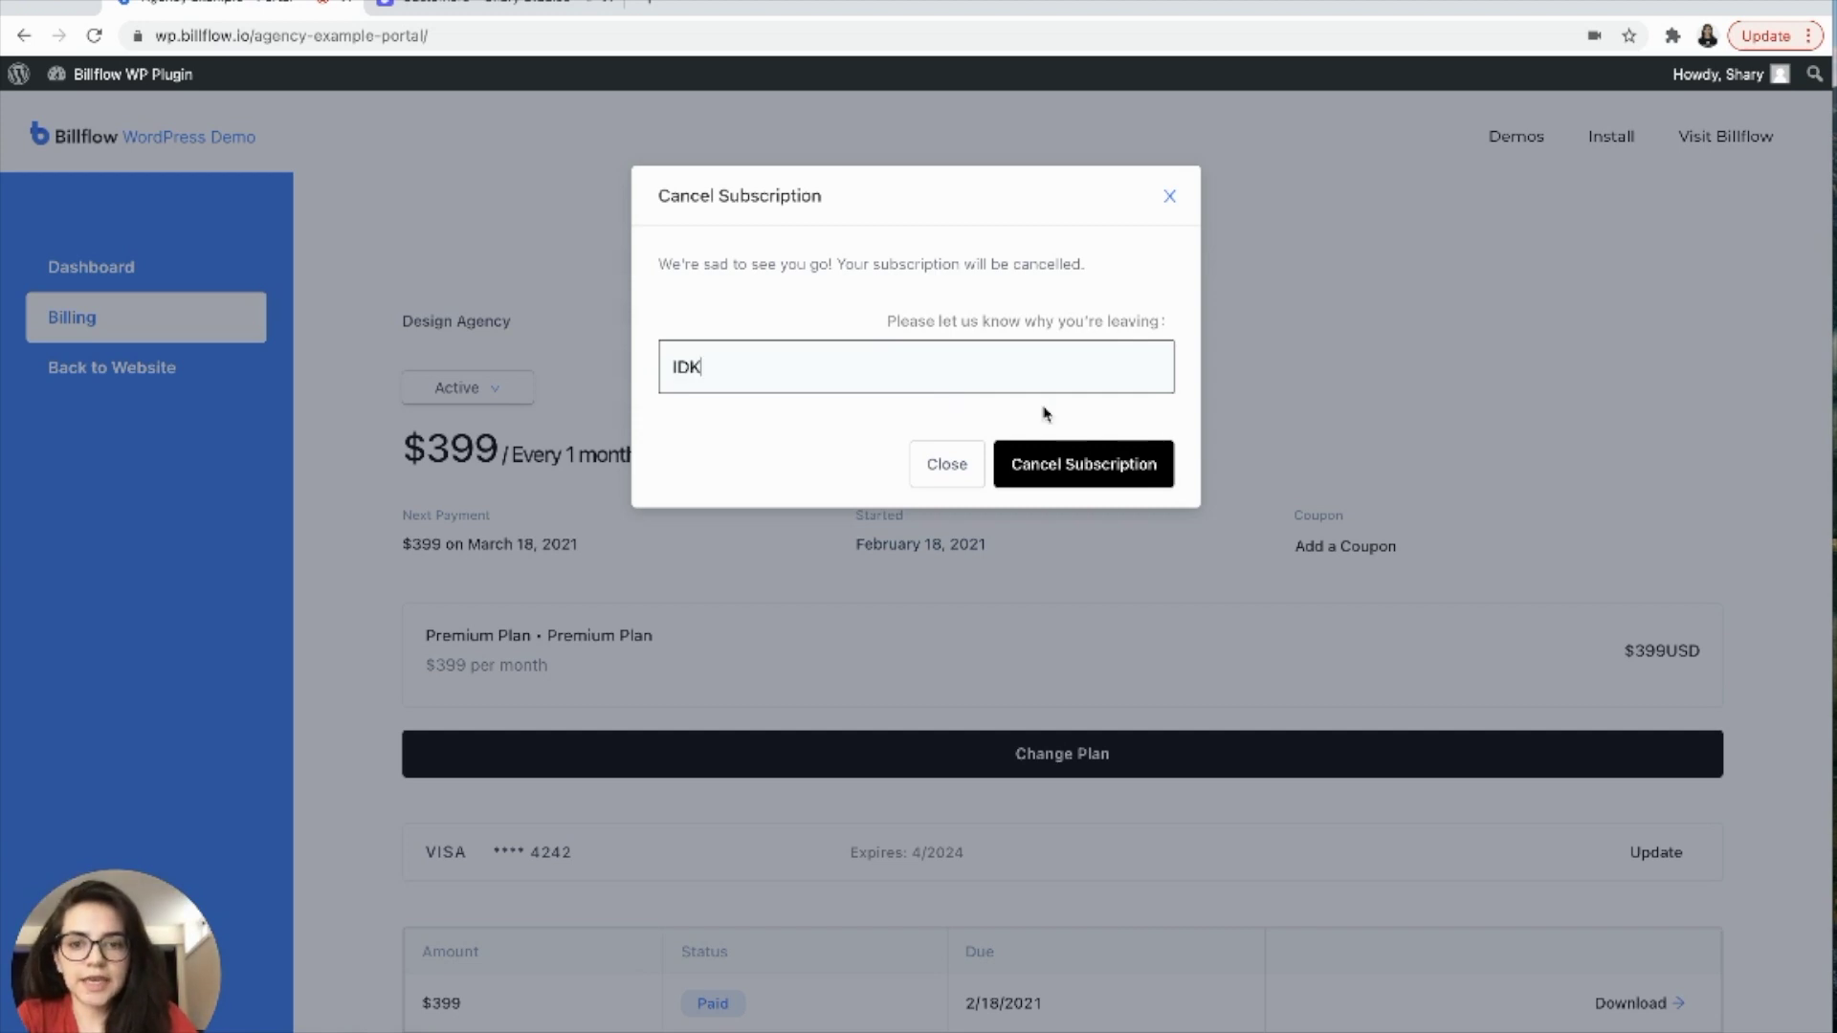
left_click(1145, 465)
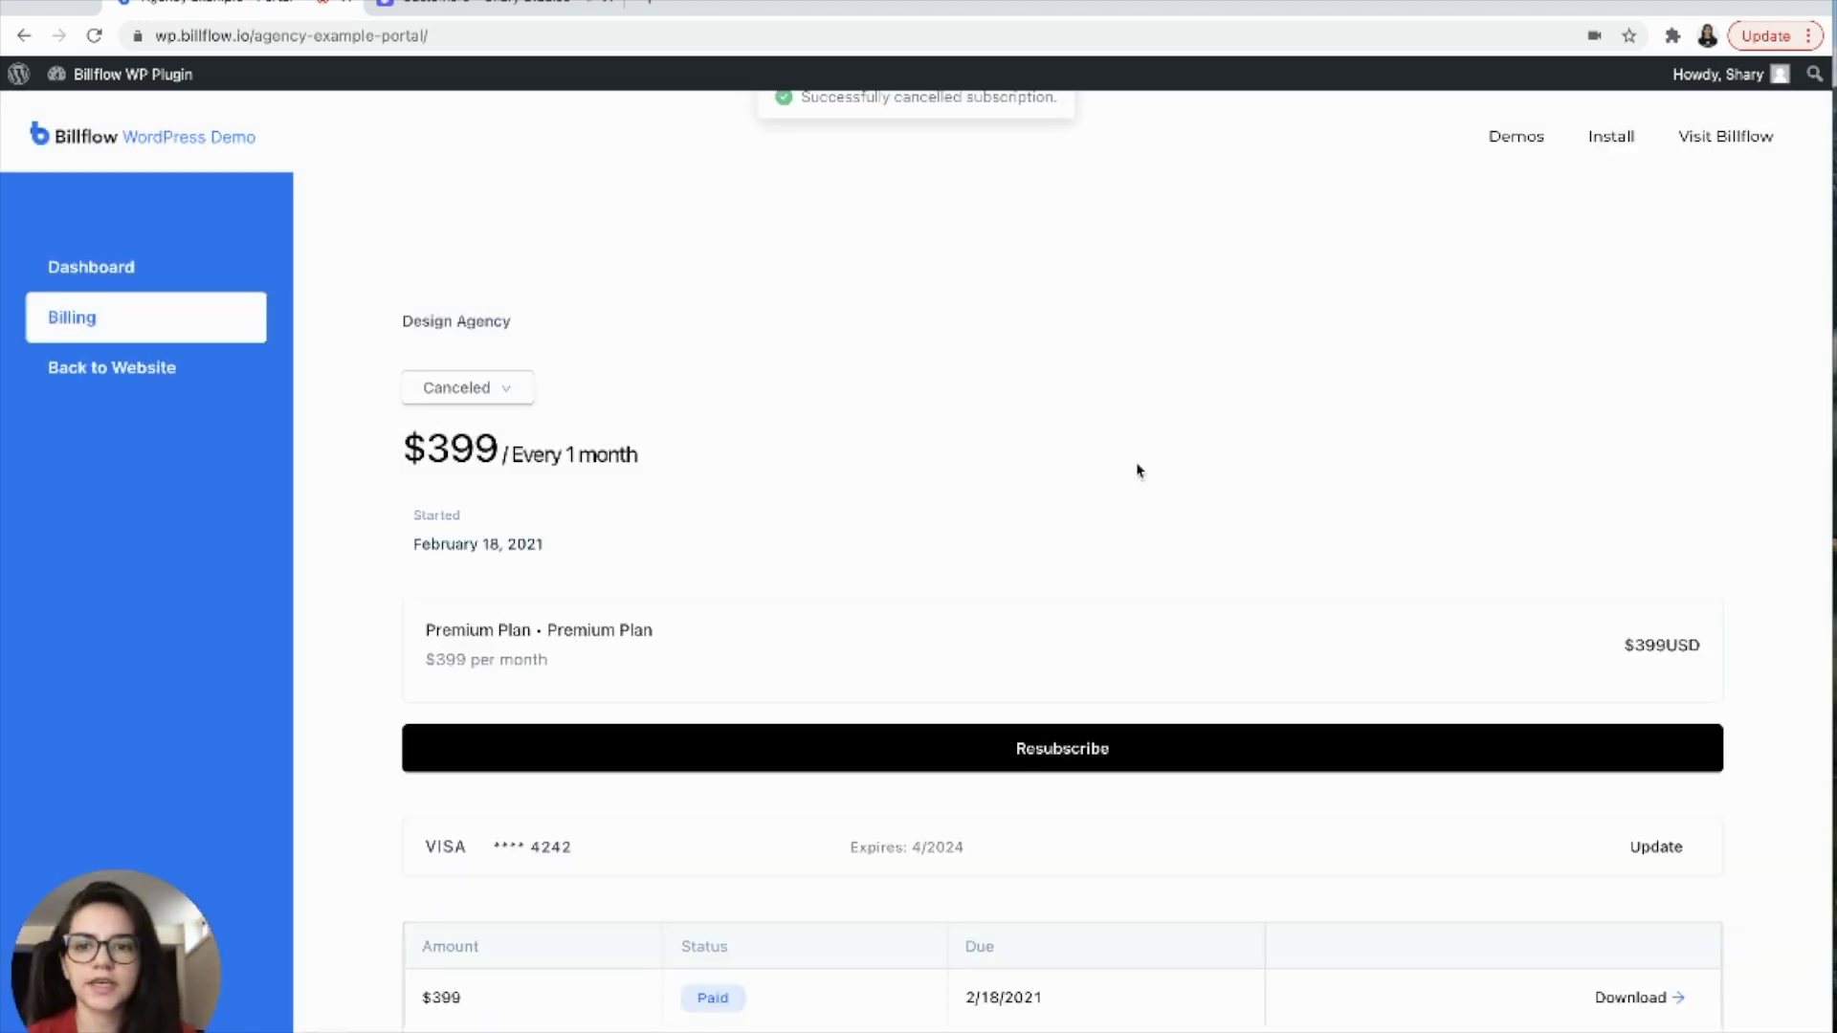
scroll(1139, 469, "down", 3)
scroll(1138, 471, "up", 3)
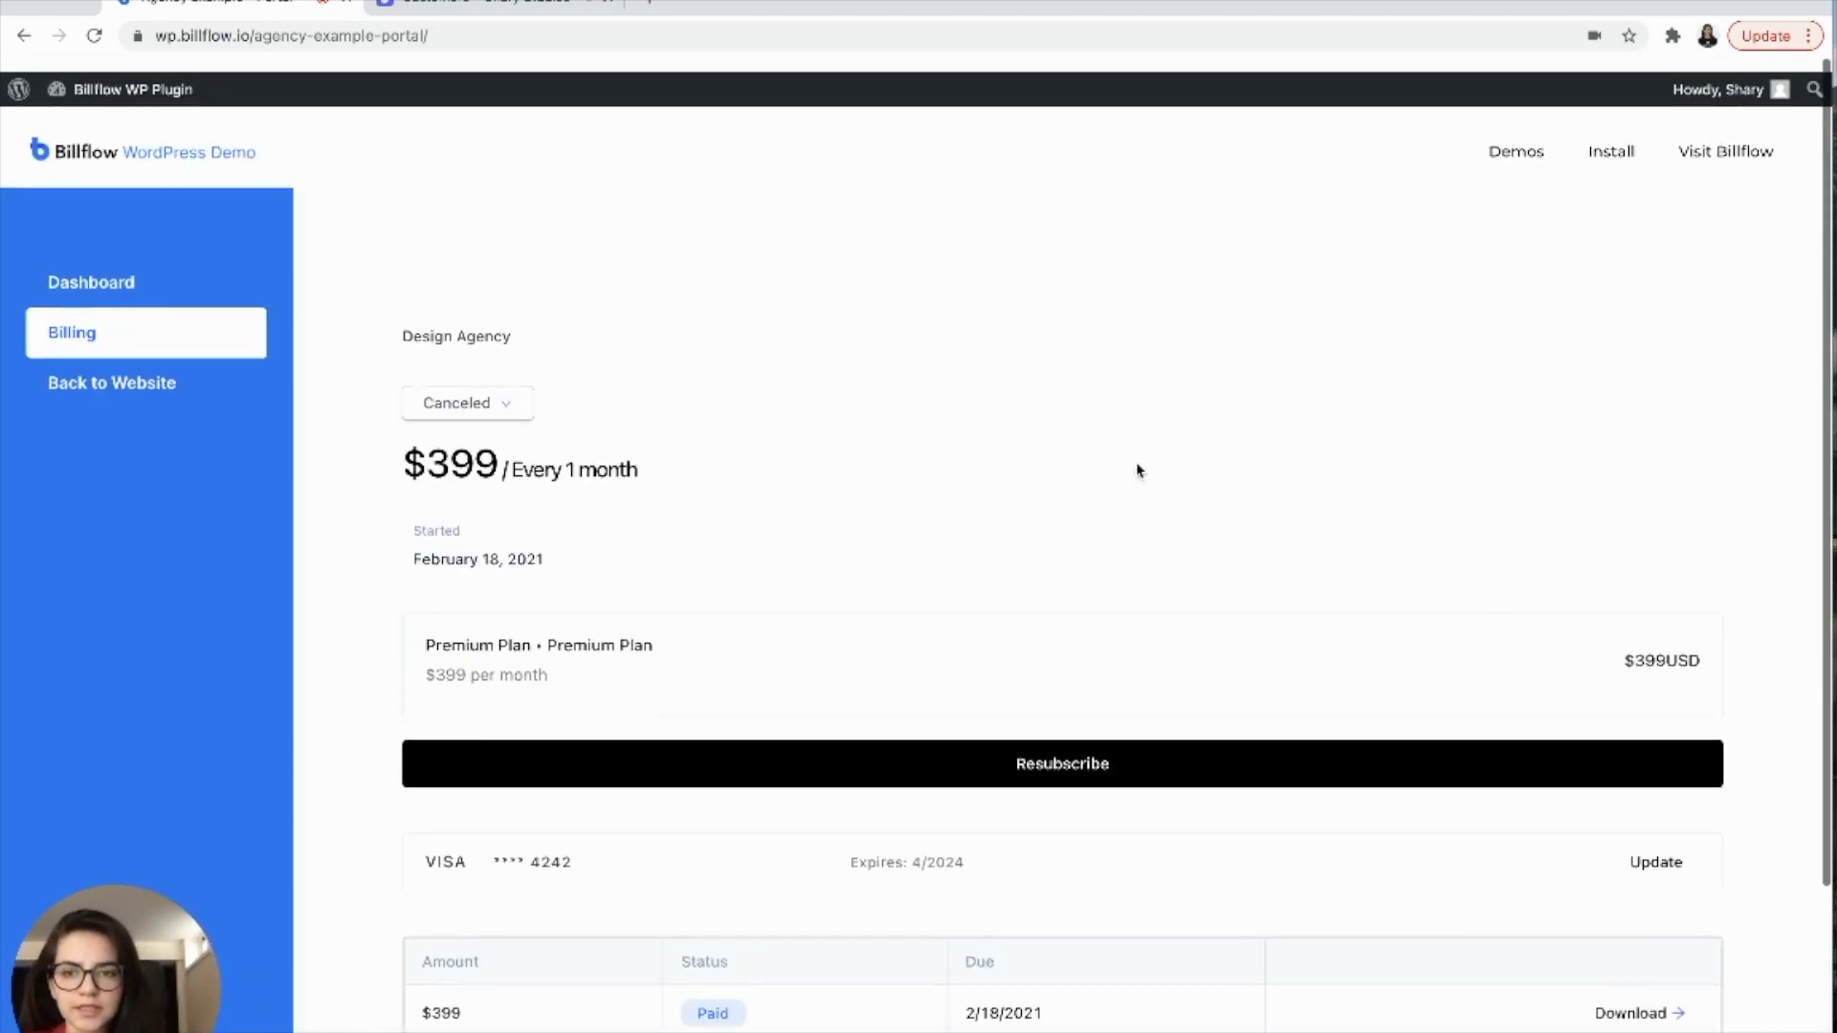
scroll(1175, 607, "down", 2)
scroll(1175, 607, "up", 2)
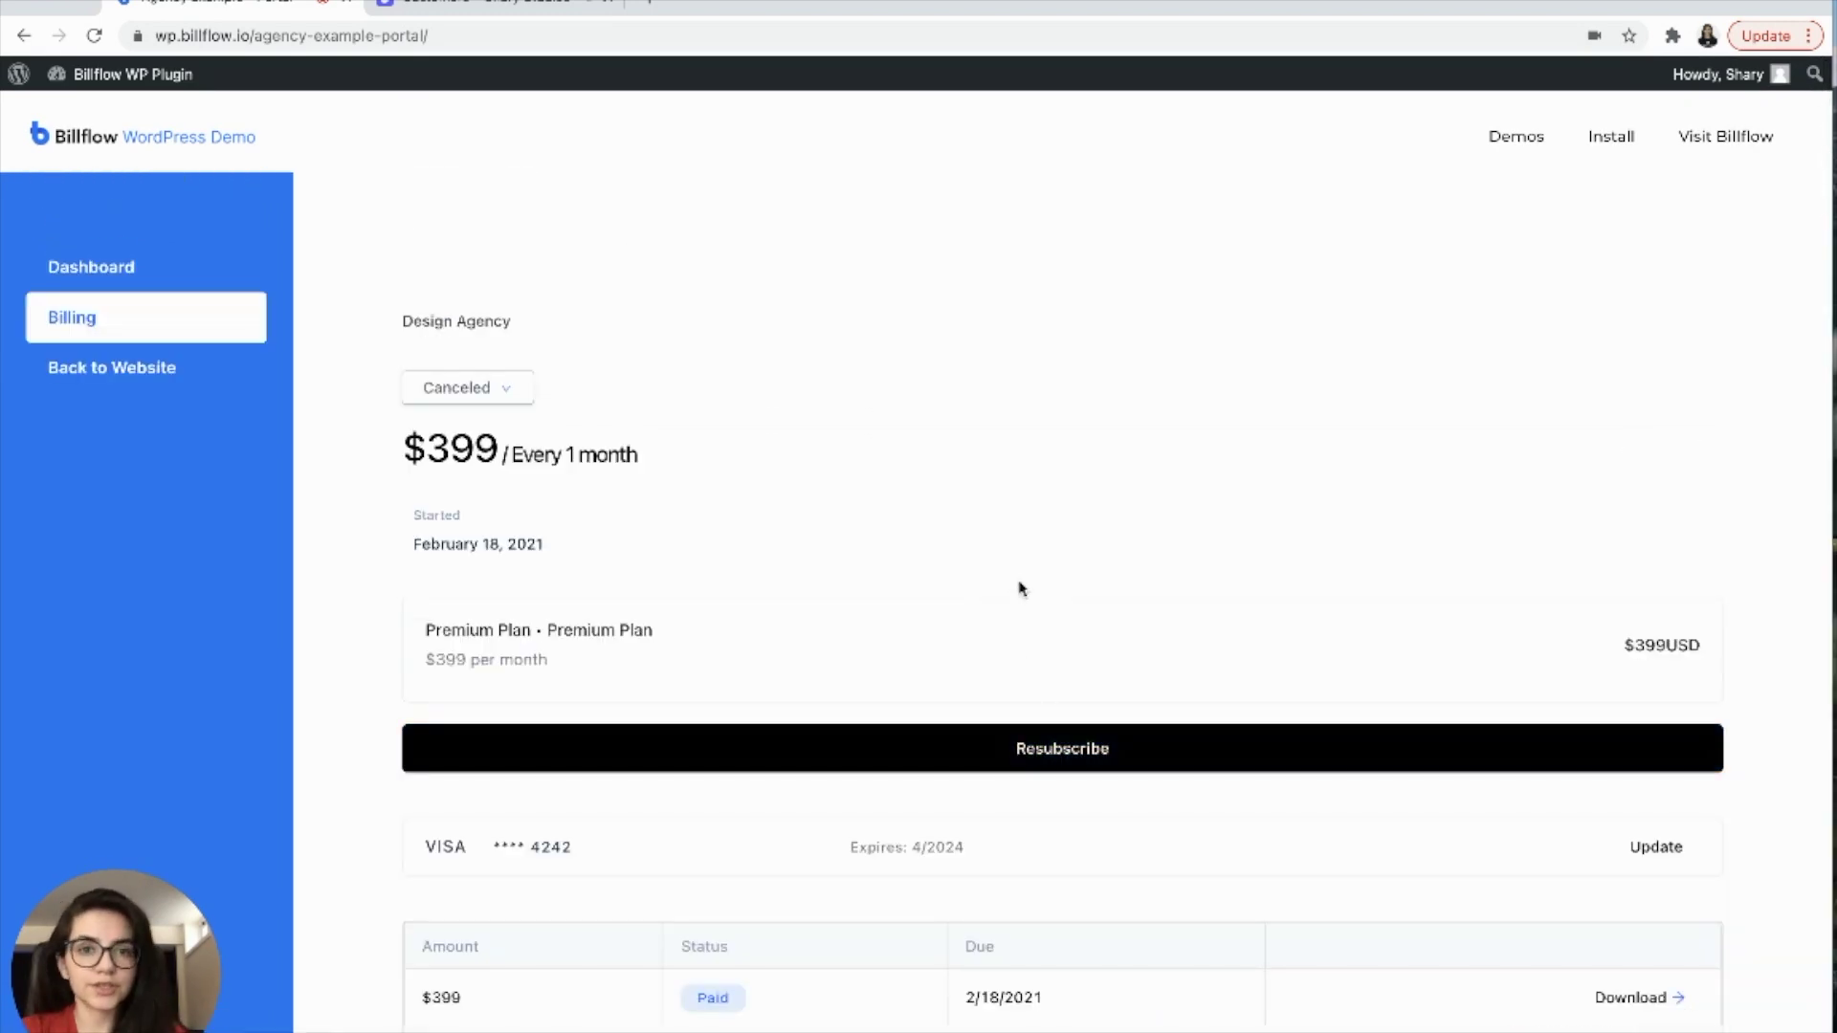